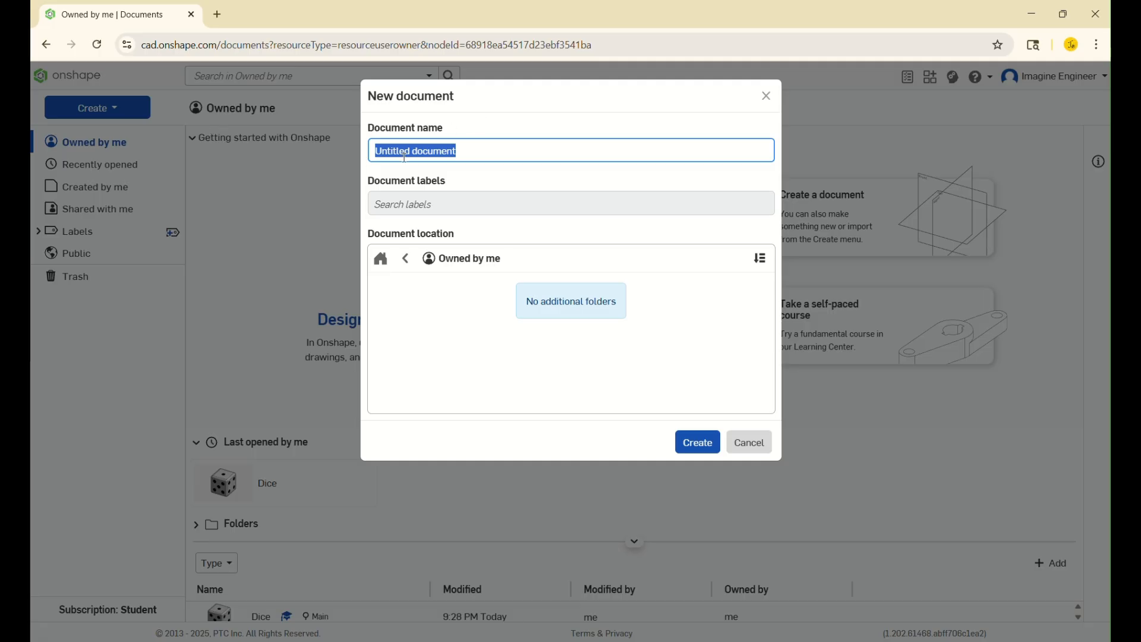
Discard the new document dialog, open the existing Dice document and view the finished die model
left_click(748, 442)
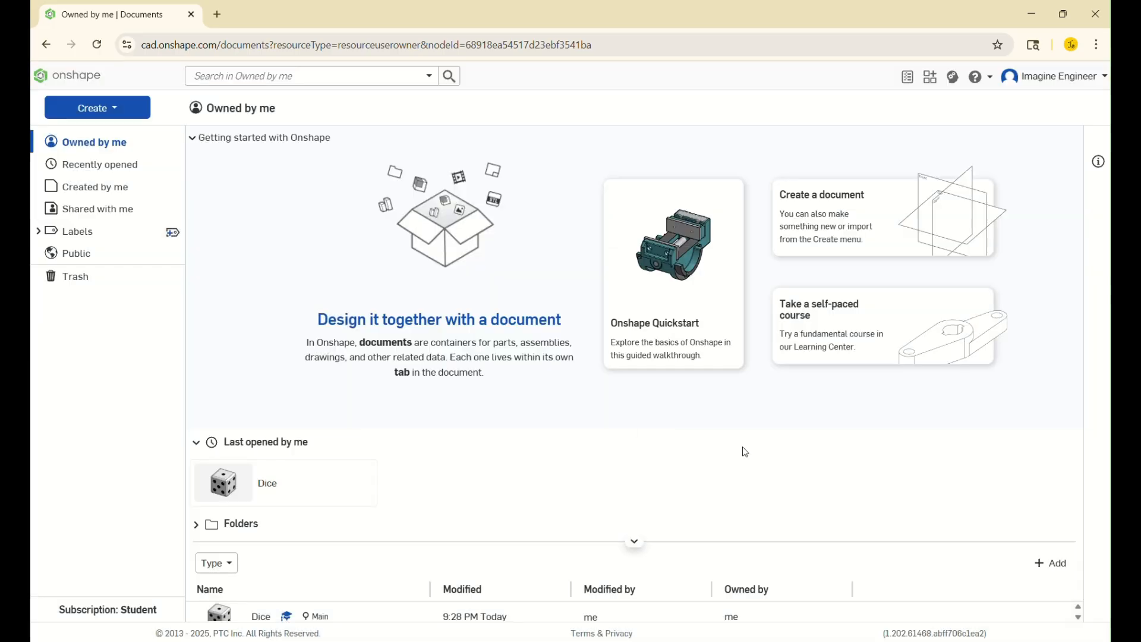
left_click(263, 615)
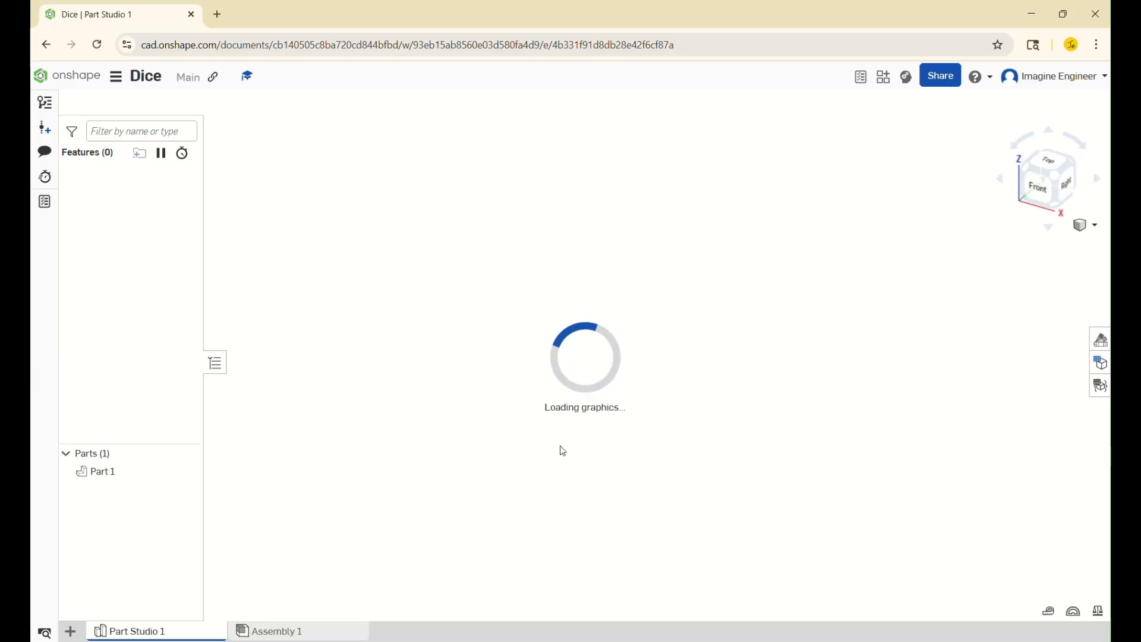
scroll(679, 364, "up", 5)
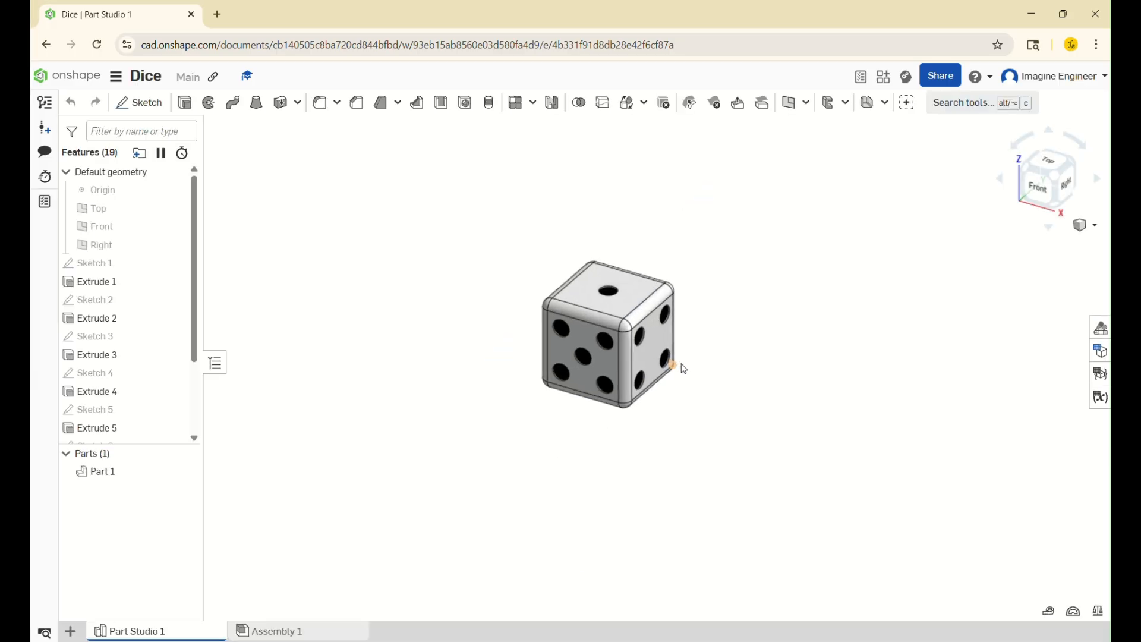
right_click_drag(766, 349, 740, 357)
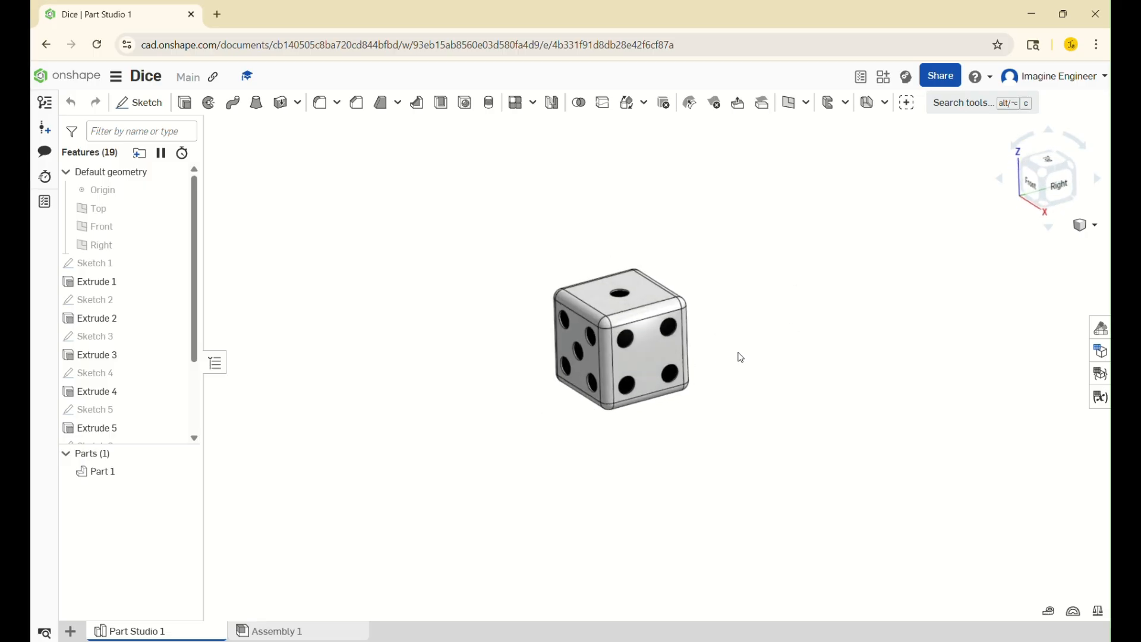
Add a new Part Studio to the Dice document
left_click(69, 632)
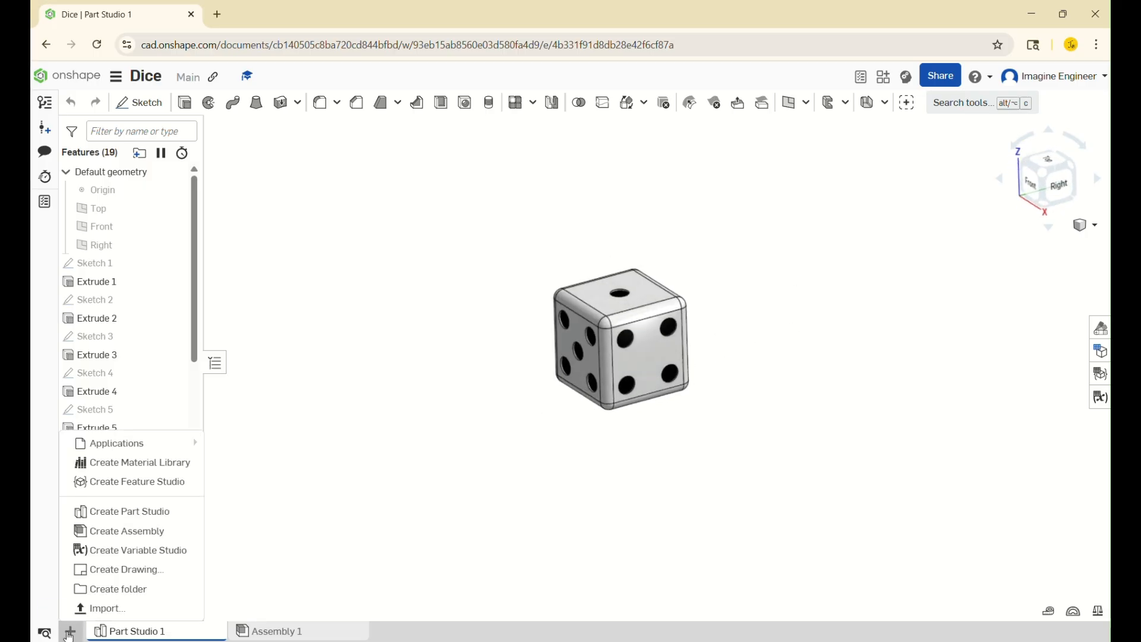
left_click(123, 513)
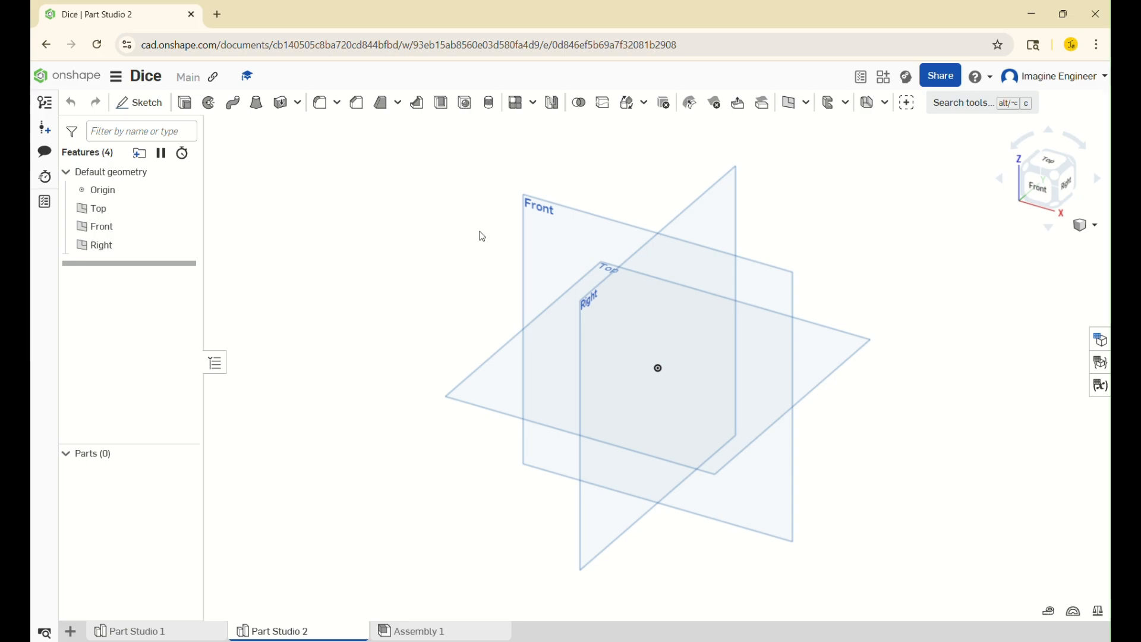
mouse_move(246, 631)
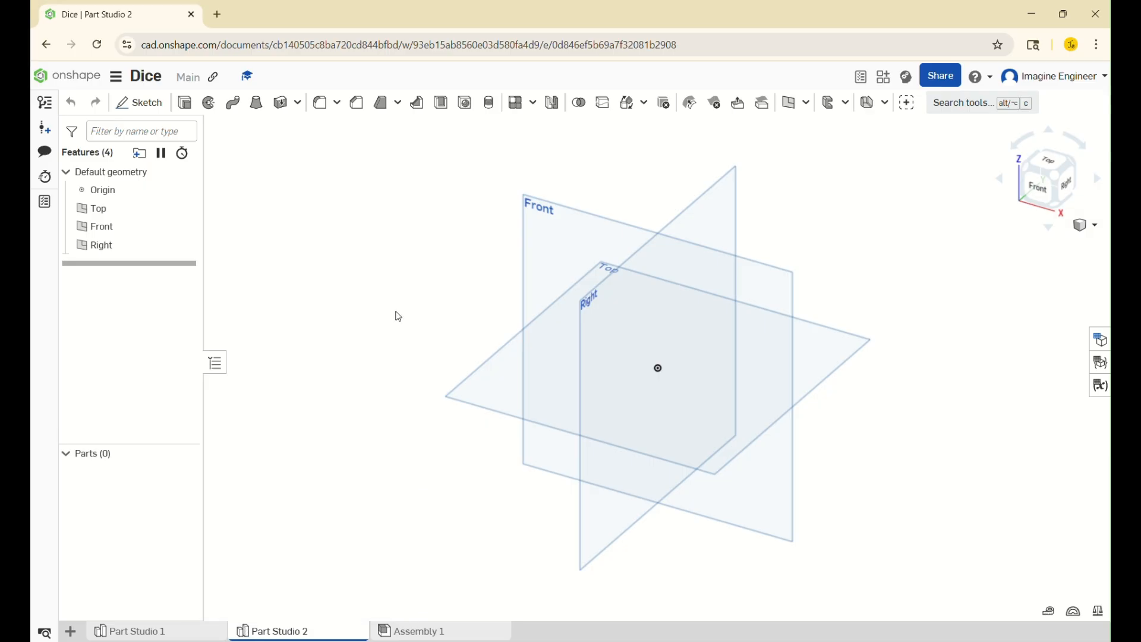
right_click_drag(922, 351, 873, 204)
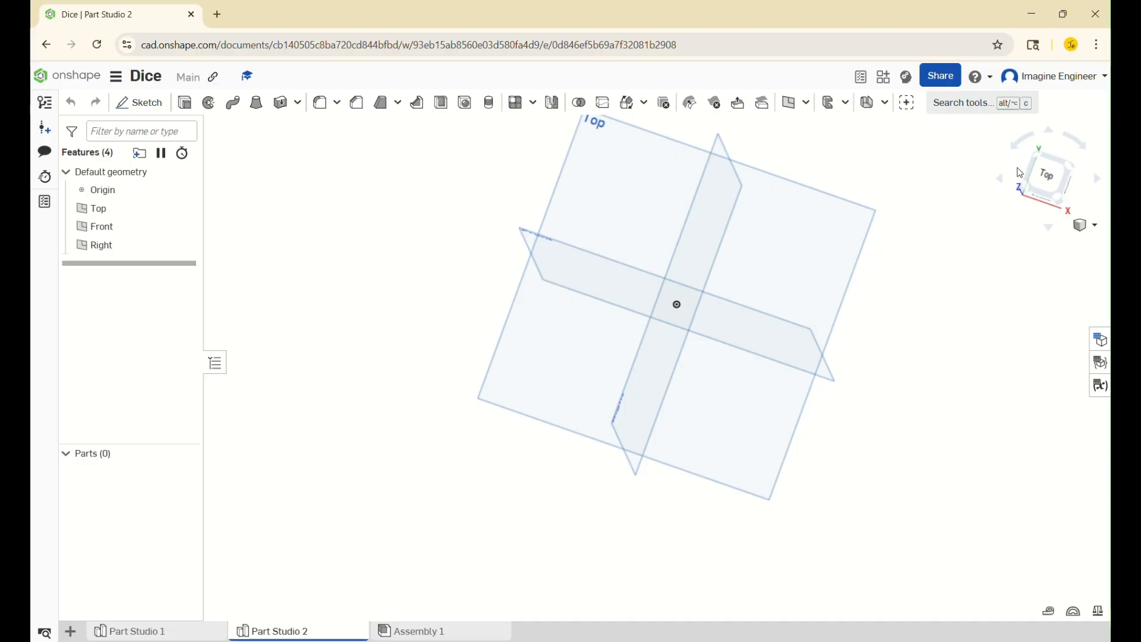
left_click(1047, 176)
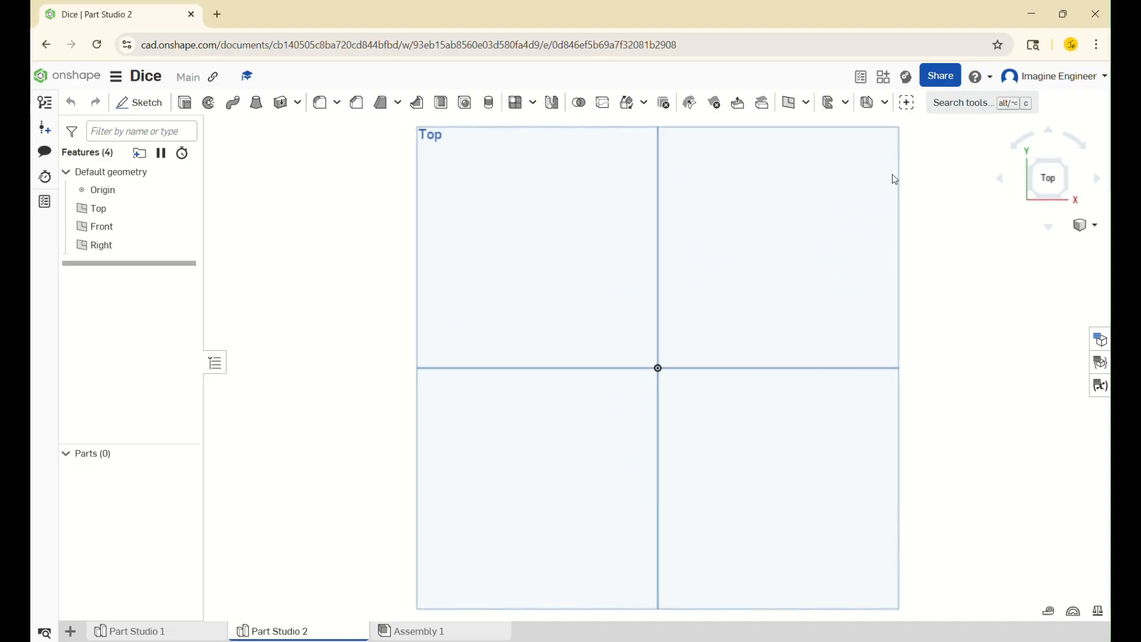
In the workspace units, switch the default length unit to Inch, set it back to Millimeter and accept
left_click(118, 78)
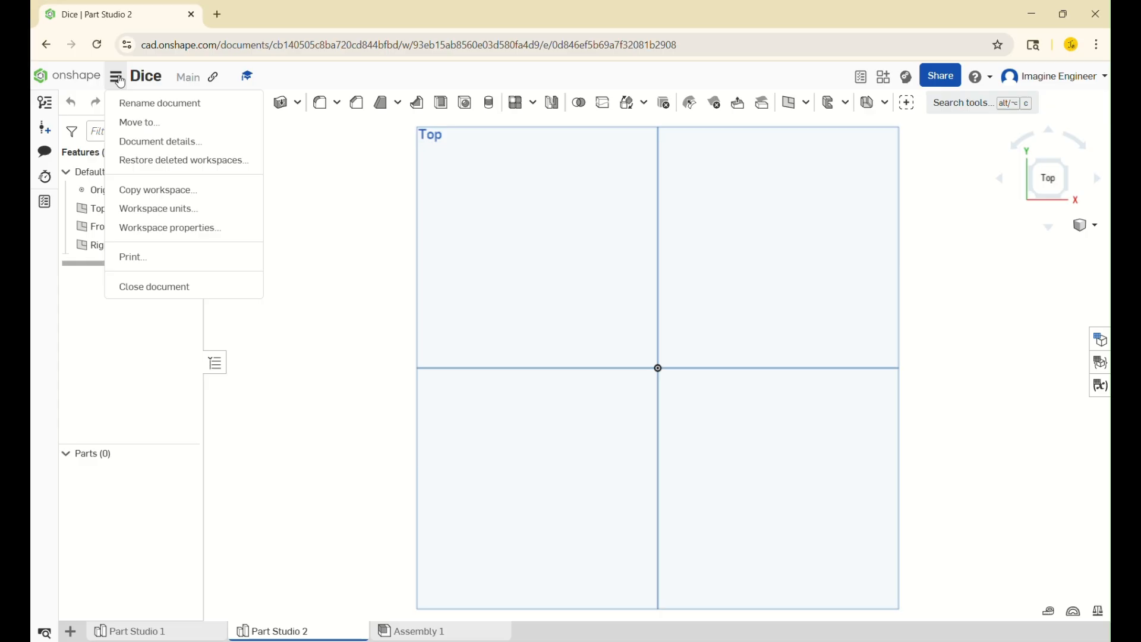
left_click(156, 209)
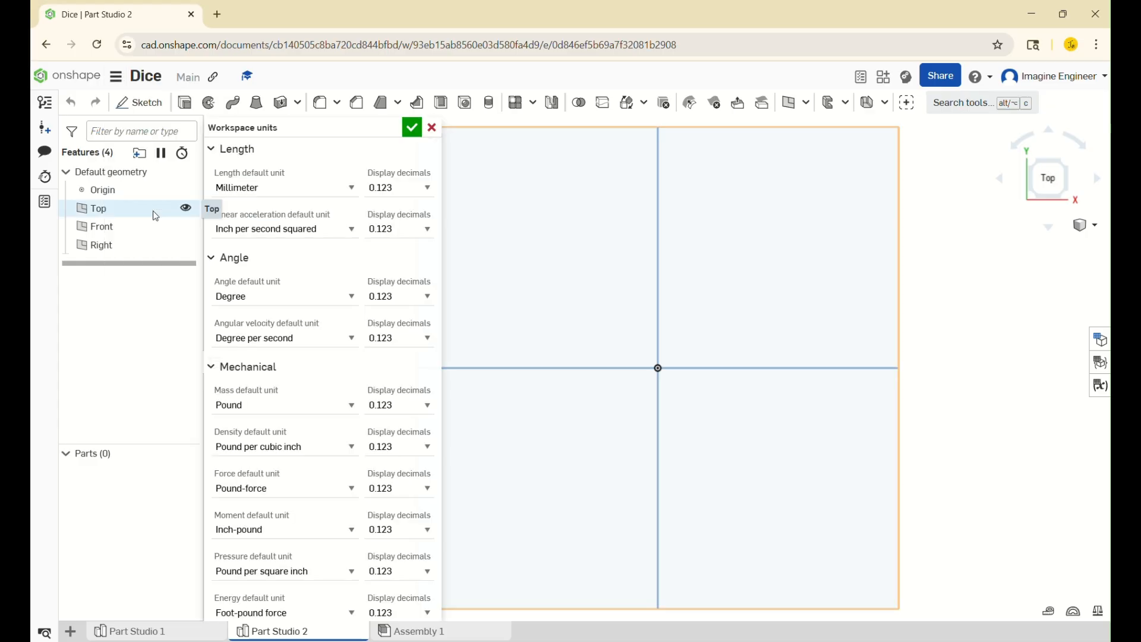
left_click(253, 189)
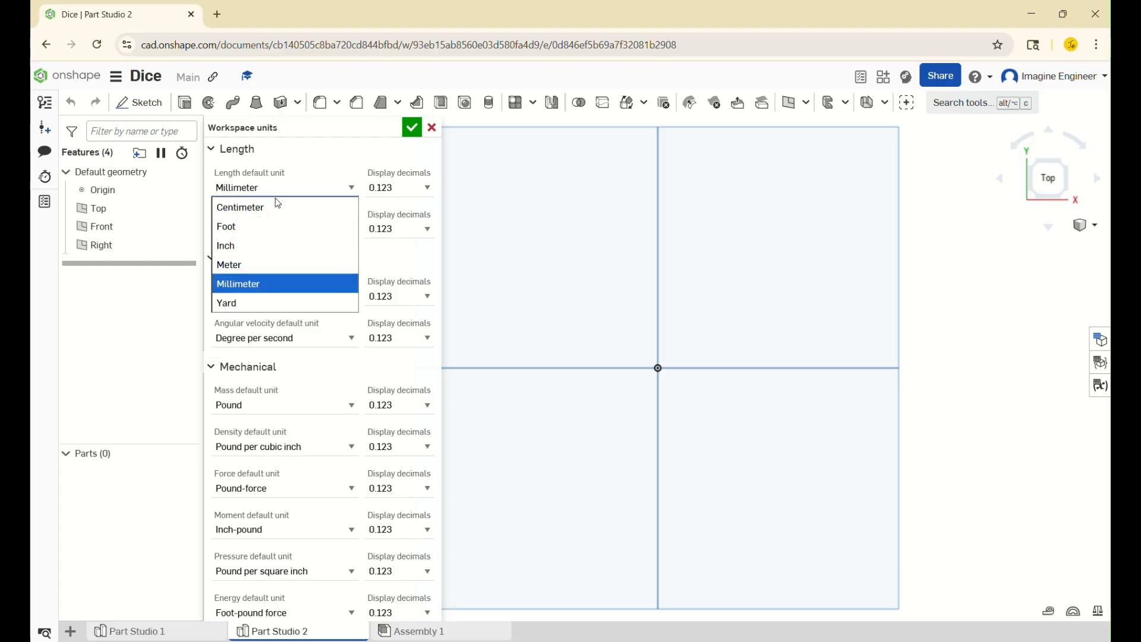
left_click(273, 245)
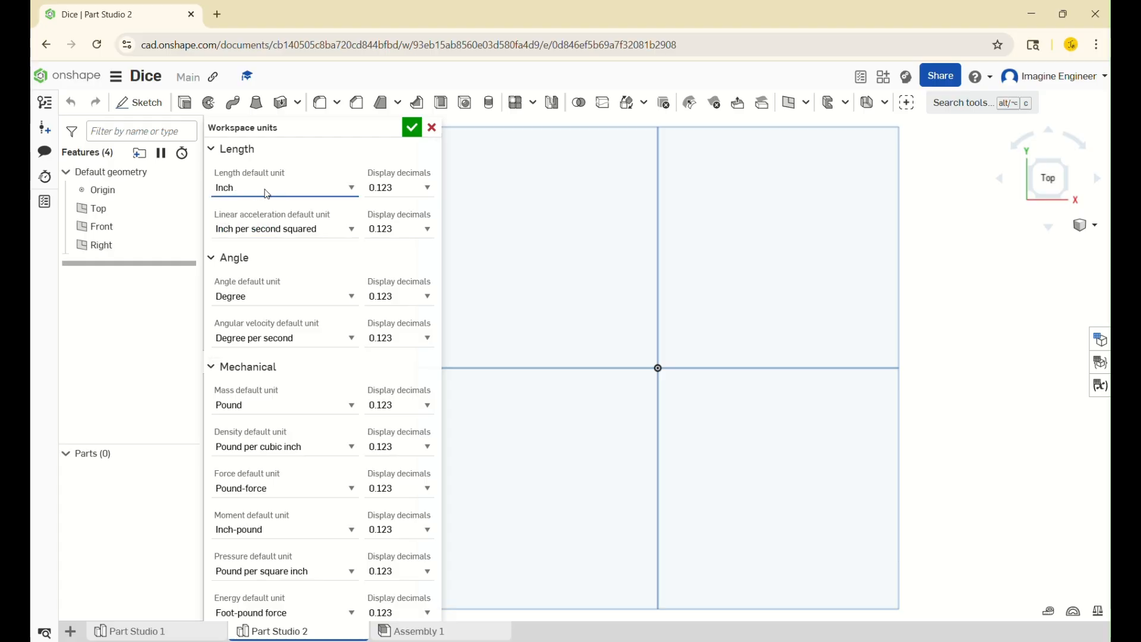
left_click(351, 190)
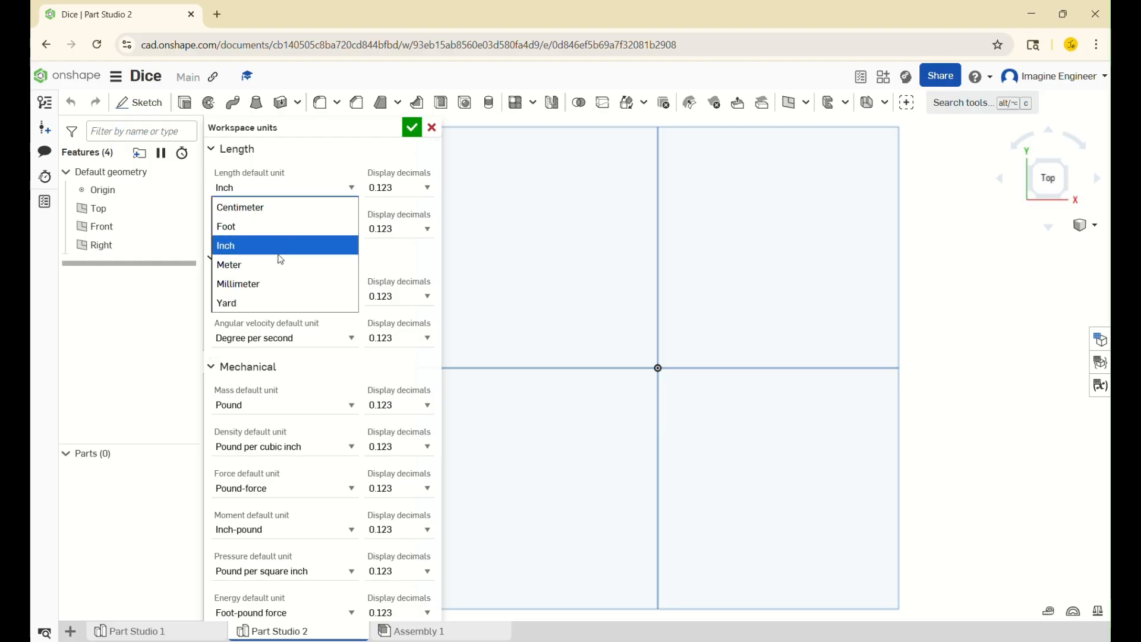
left_click(259, 283)
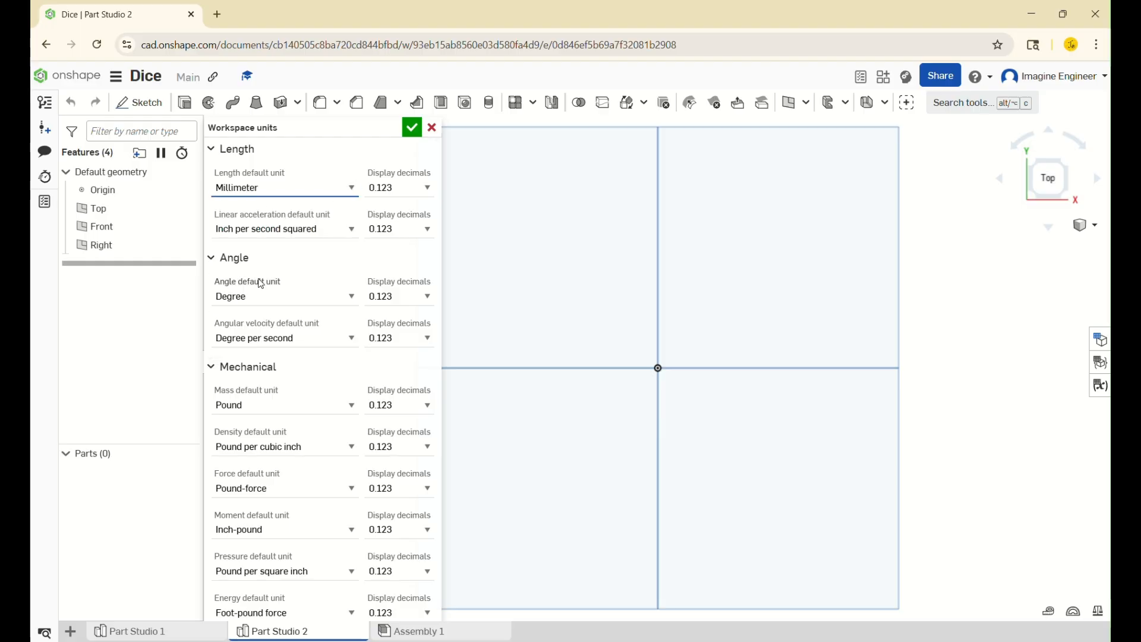
left_click(409, 127)
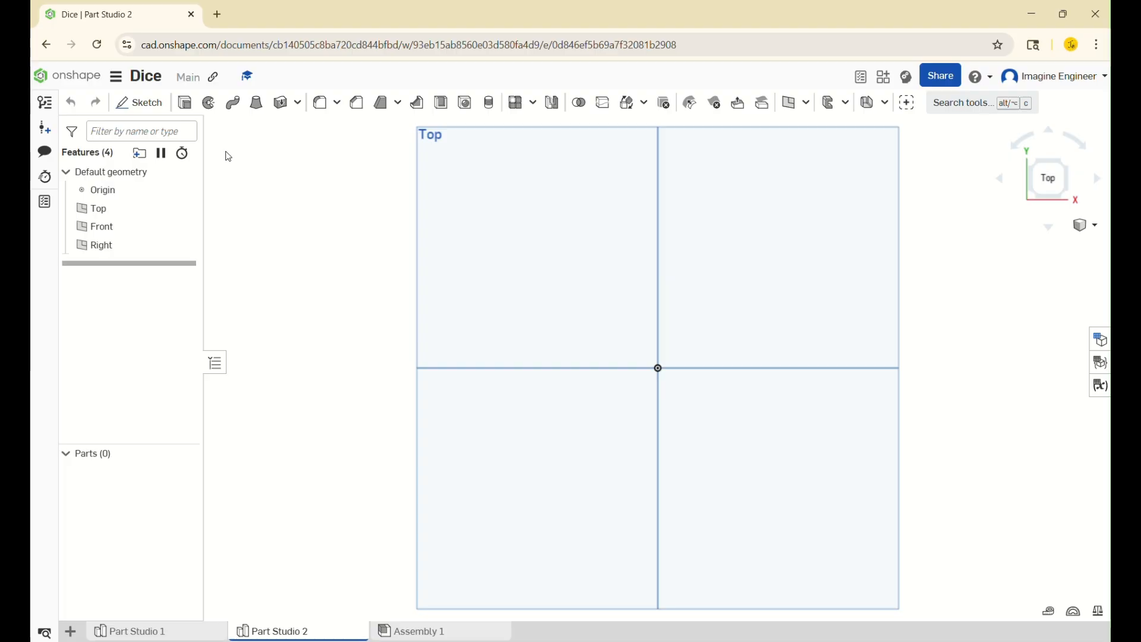
Start a sketch on the Top plane and draw a center point rectangle from the origin, about 56 mm wide and 58 mm high
left_click(139, 103)
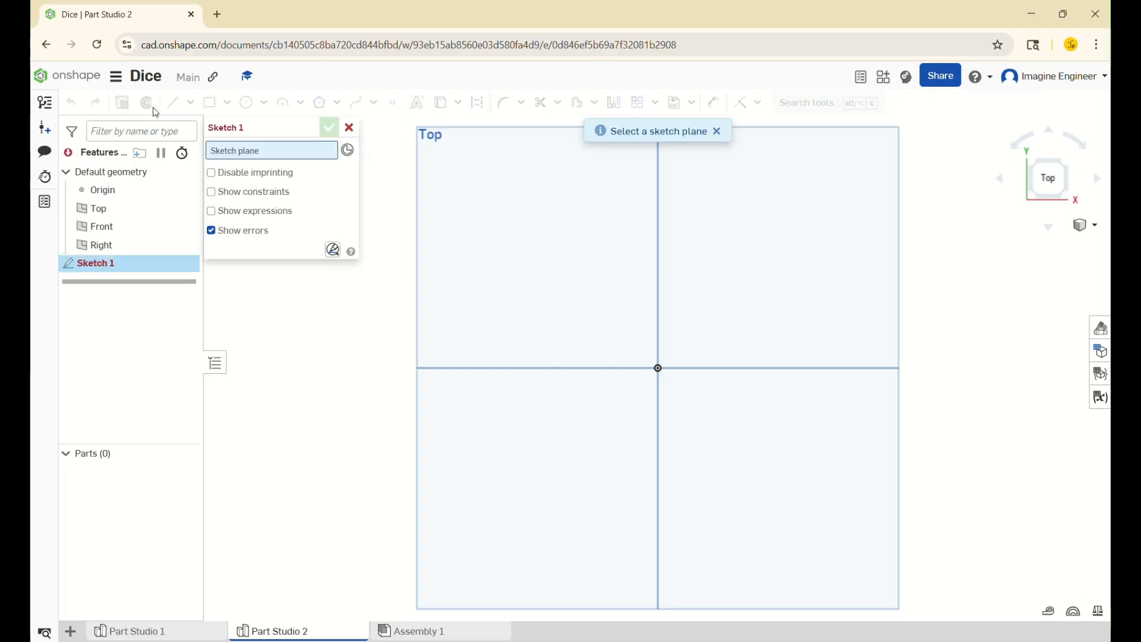
left_click(581, 274)
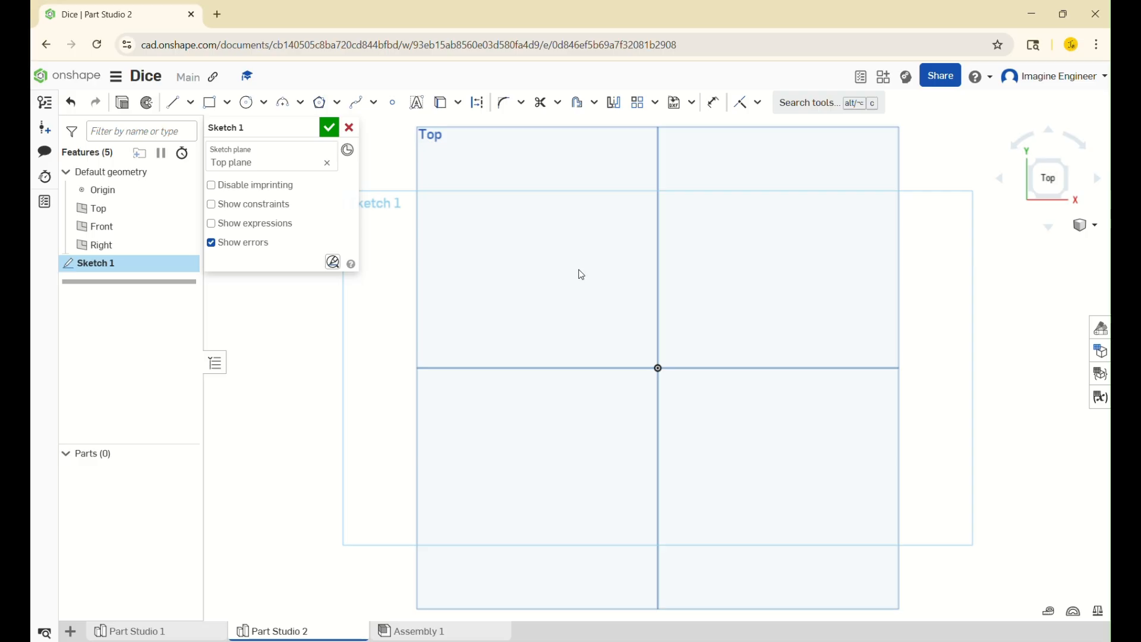
left_click(227, 105)
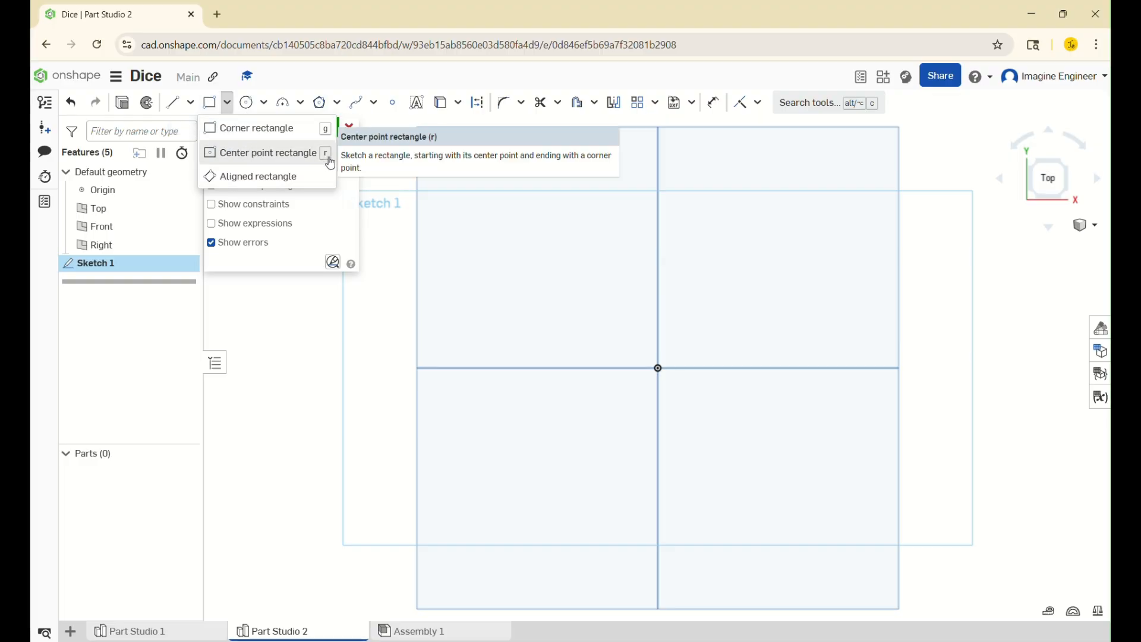
left_click(264, 155)
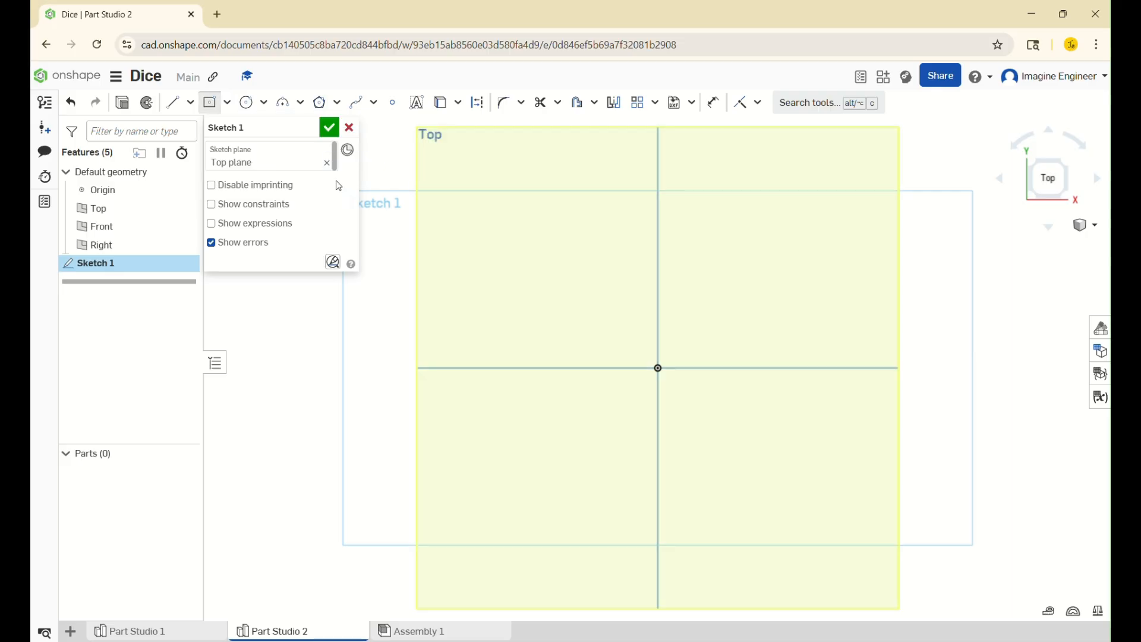
left_click(658, 368)
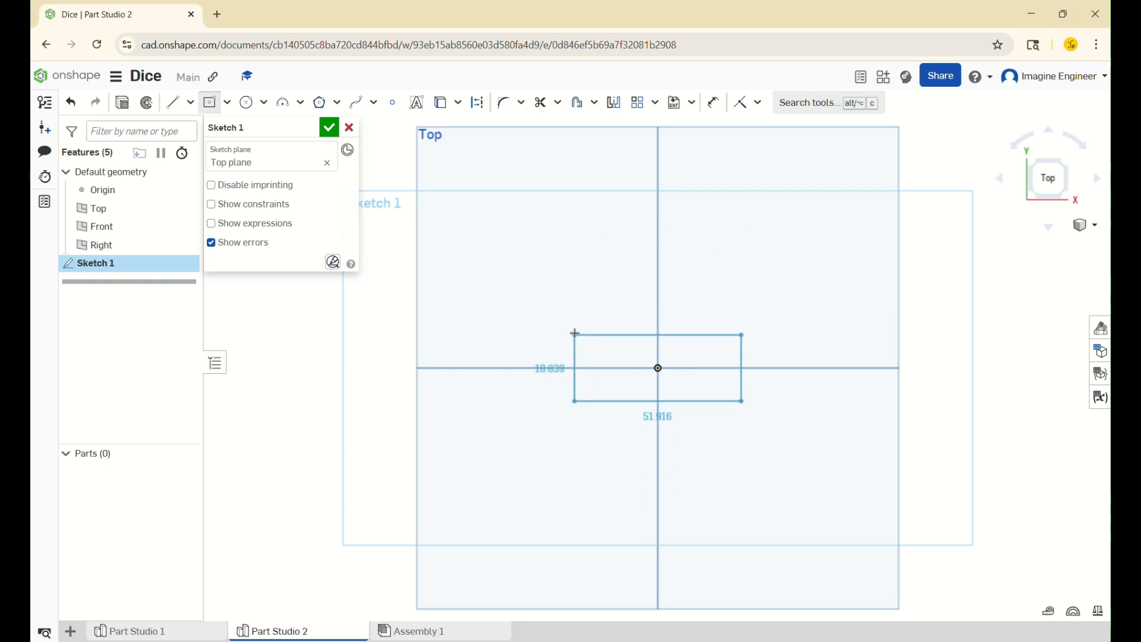
left_click(747, 274)
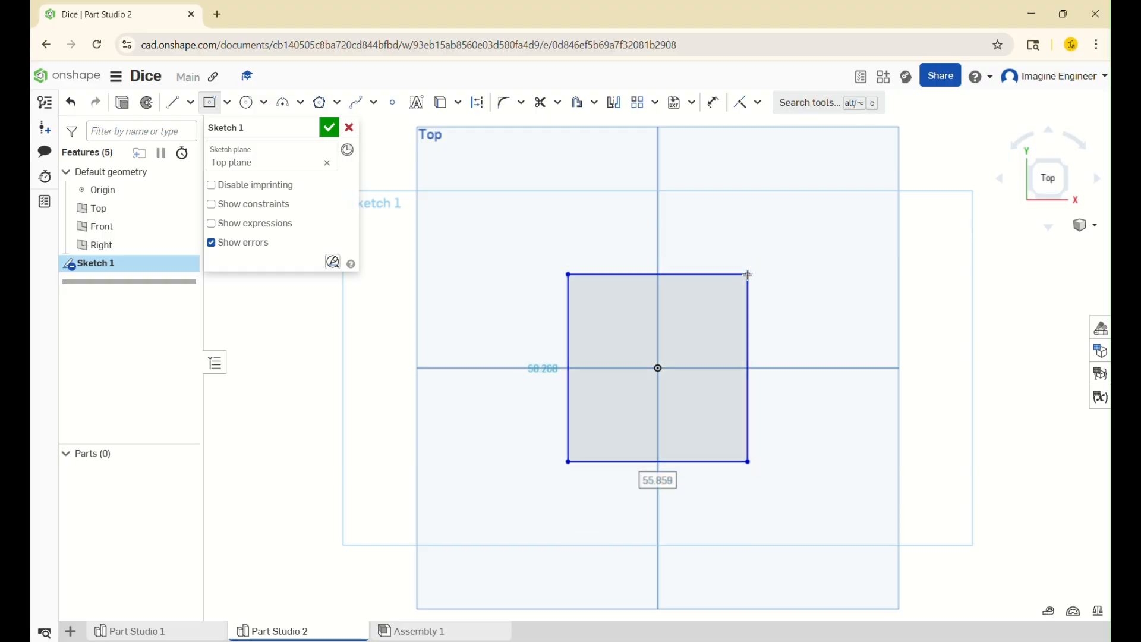
key("XF86AudioMute")
key("XF86AudioMute")
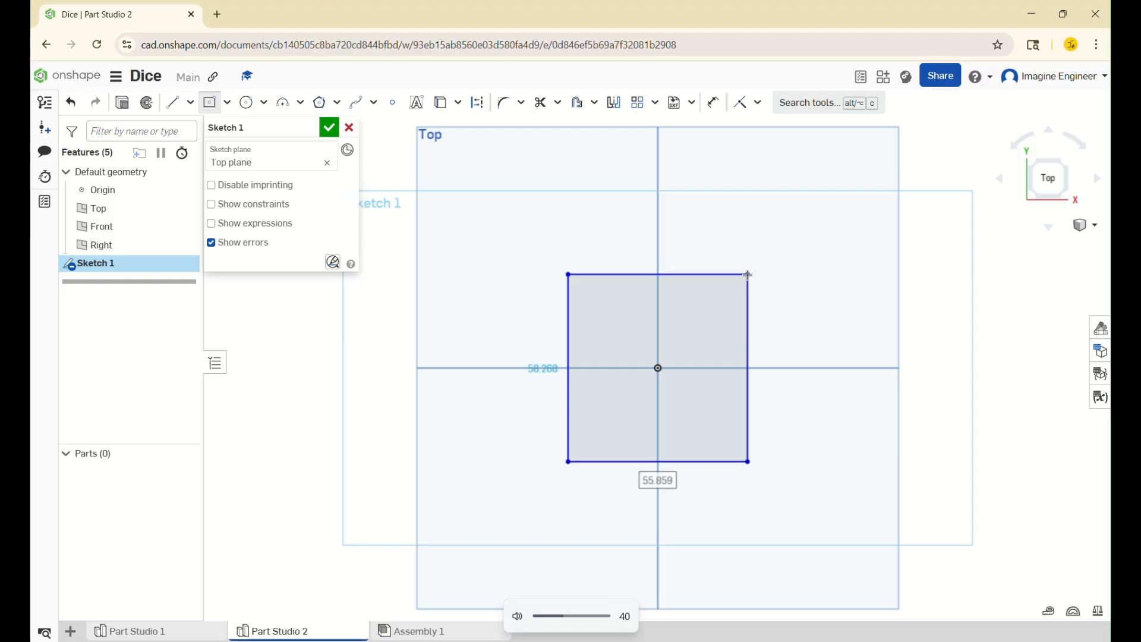
key("Escape")
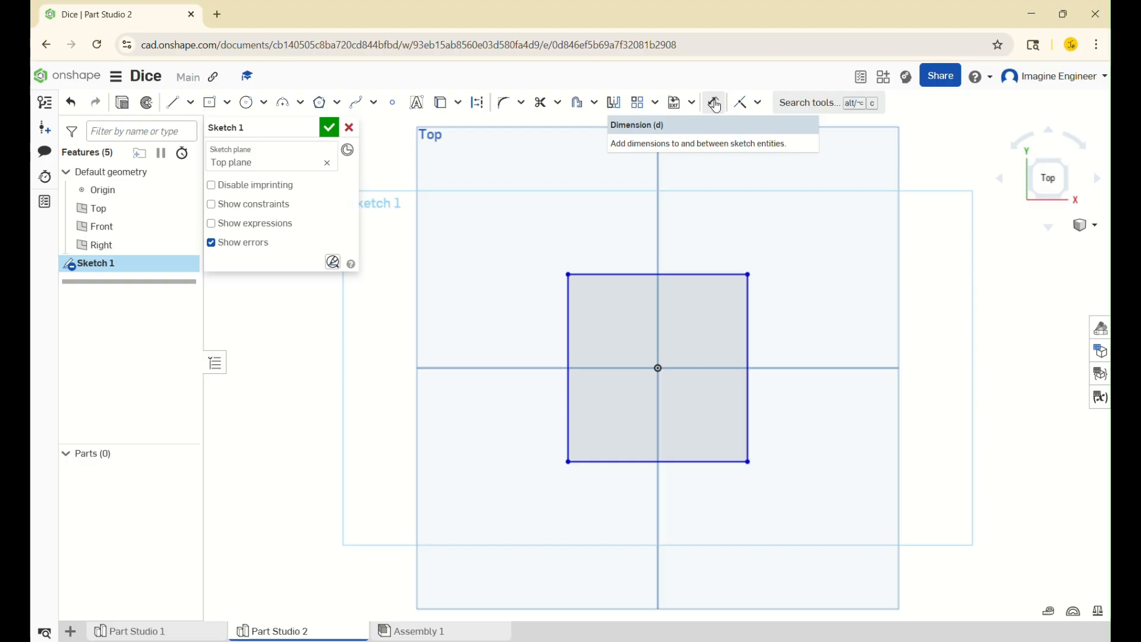
Dimension the rectangle's upper edge to a width of 16 mm
left_click(716, 105)
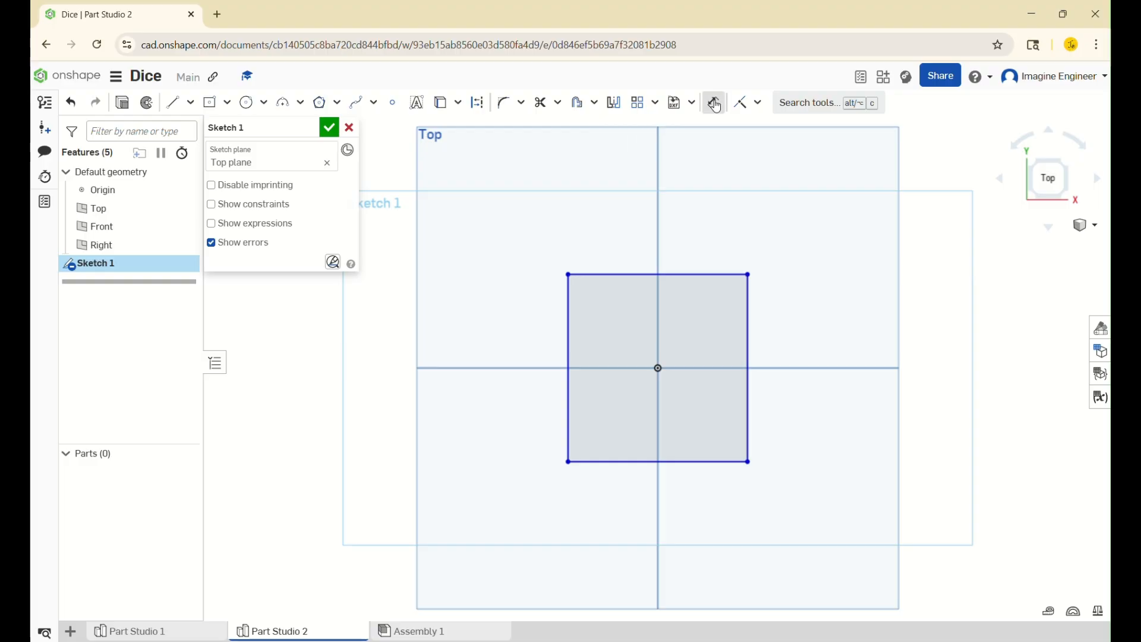
left_click(693, 275)
left_click(692, 231)
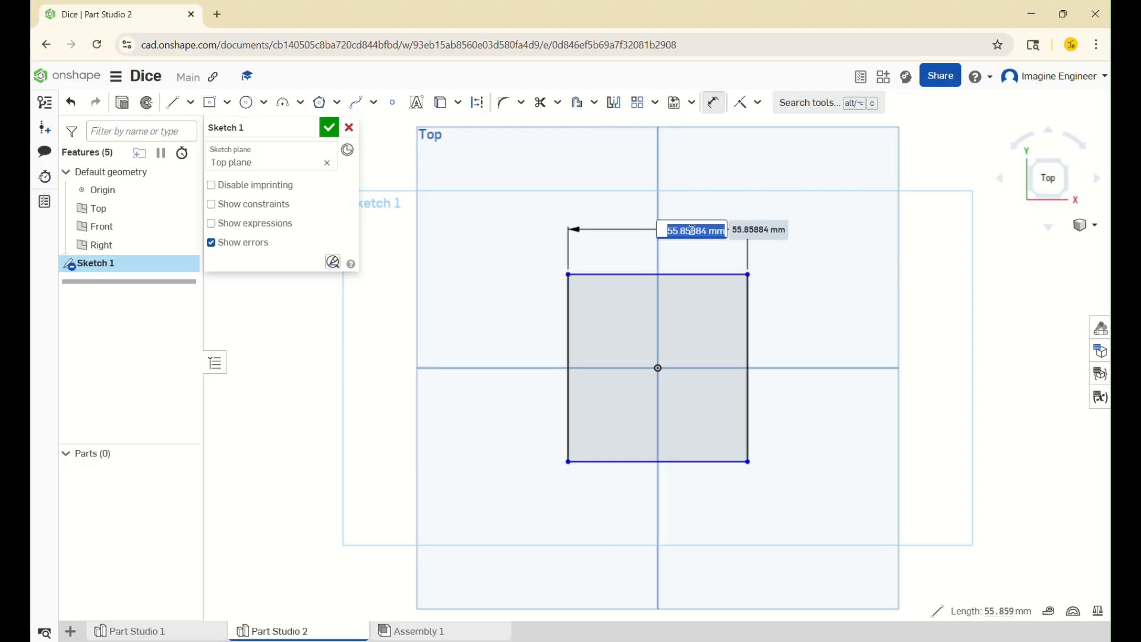
type("10")
key("Return")
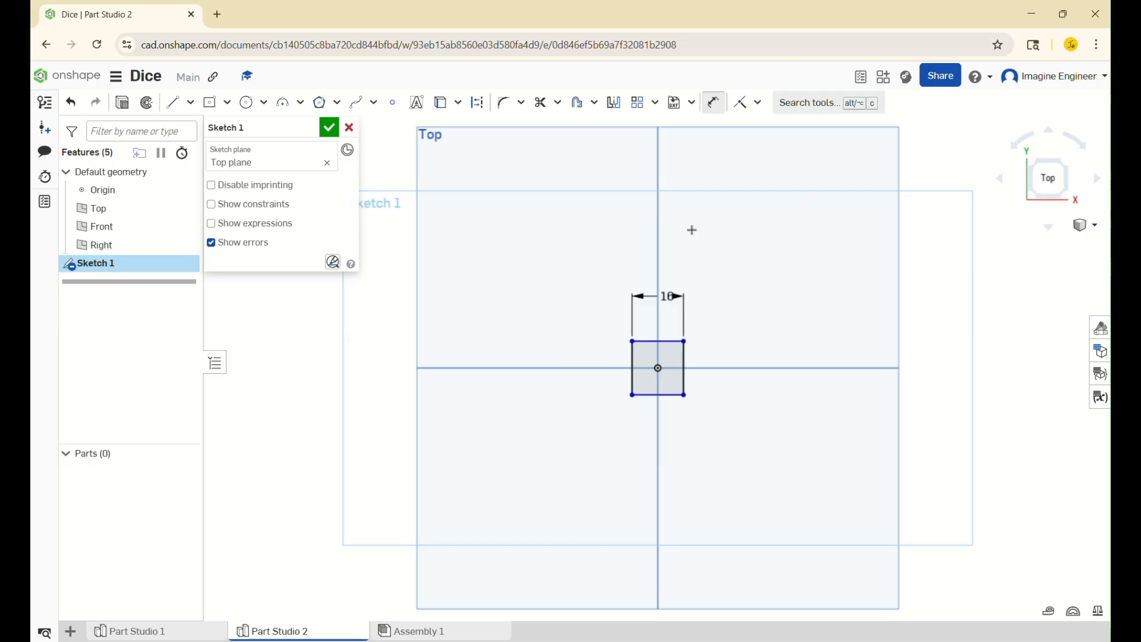
Dimension the rectangle's right edge to a height of 16 mm
scroll(673, 326, "up", 5)
left_click(704, 427)
left_click(767, 423)
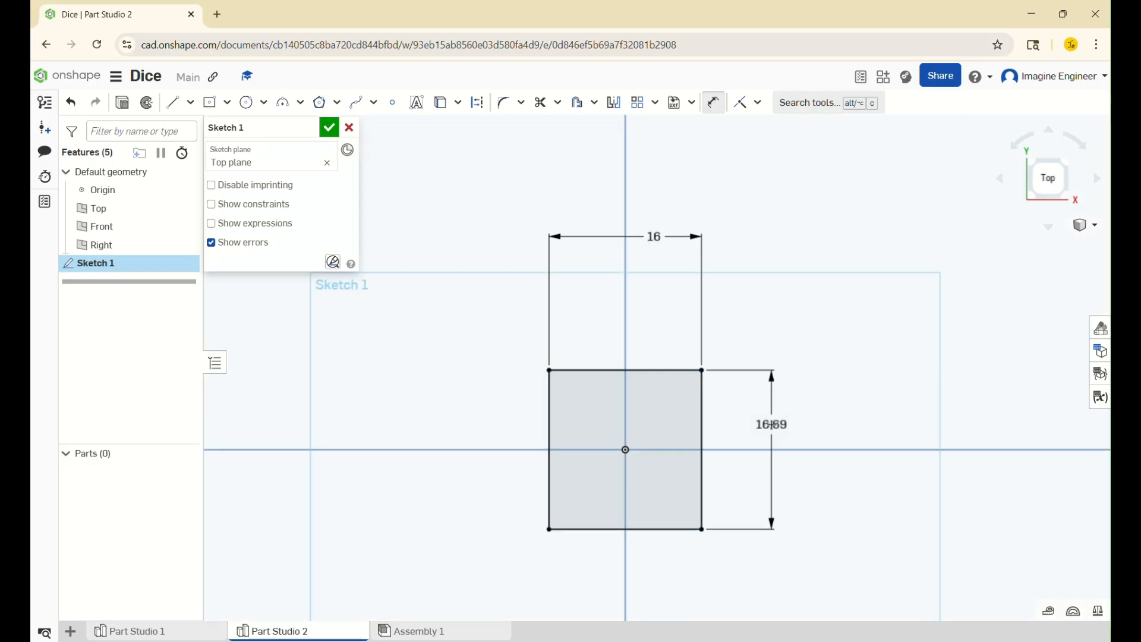
key("Escape")
scroll(941, 263, "up", 1)
scroll(941, 263, "down", 3)
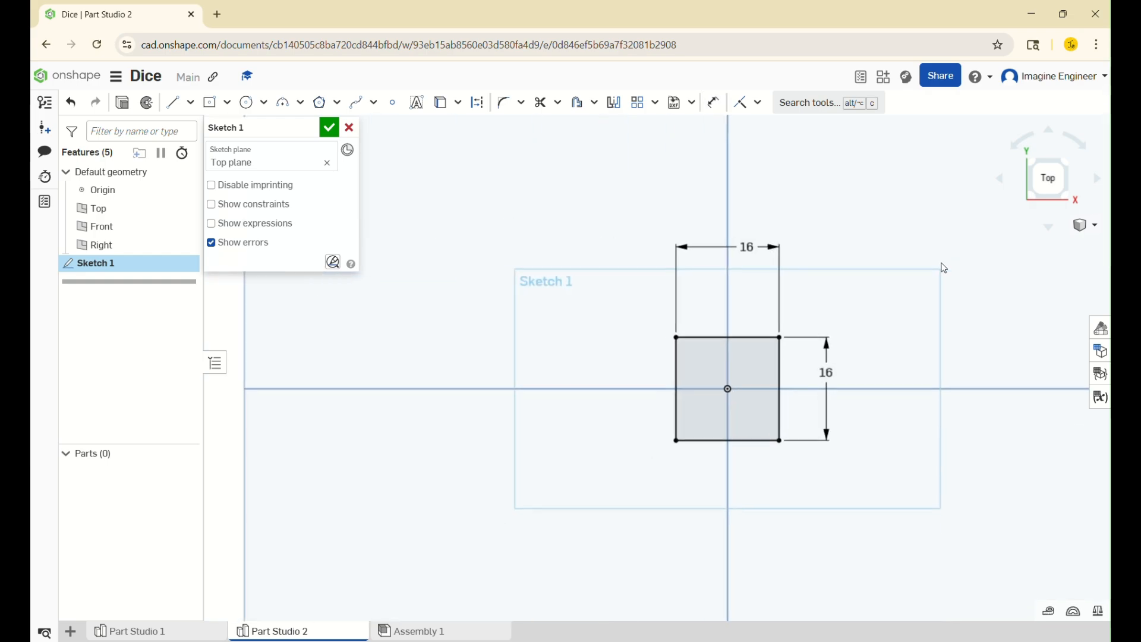
scroll(724, 318, "up", 1)
scroll(764, 299, "down", 2)
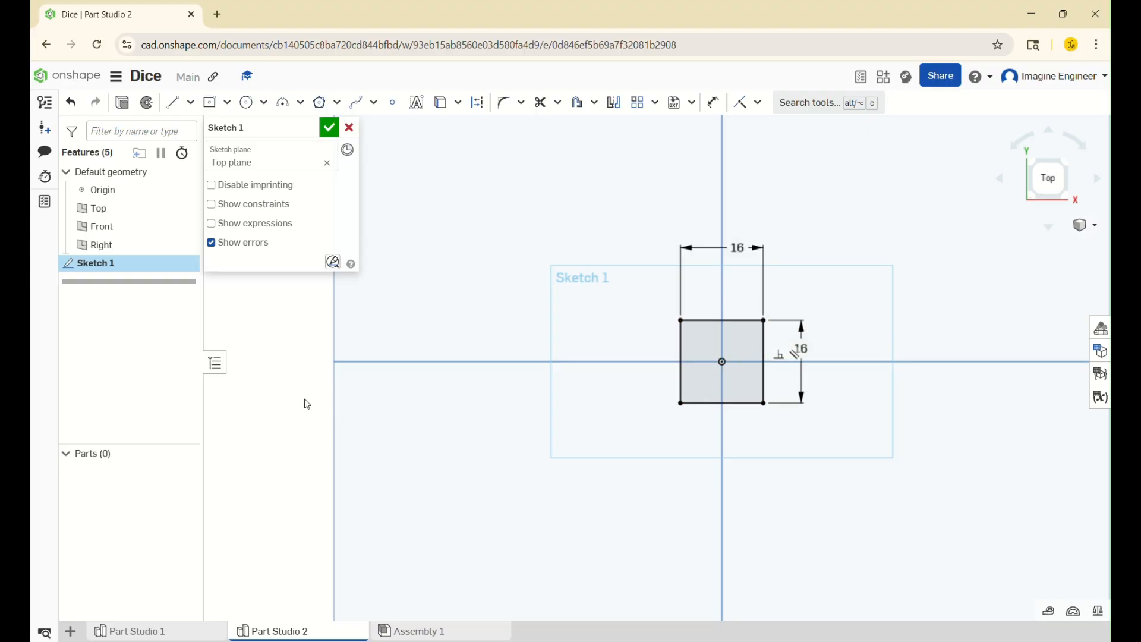
Undo the height dimension and stretch the rectangle by its upper edge to about 22 mm high
key("ctrl+z")
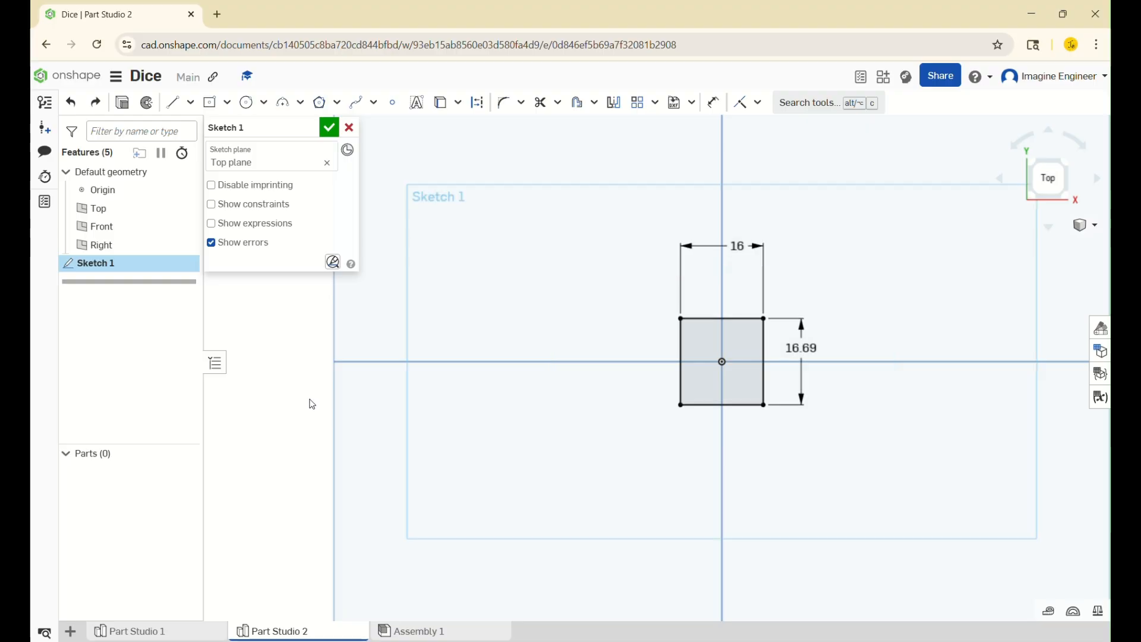
key("ctrl+z")
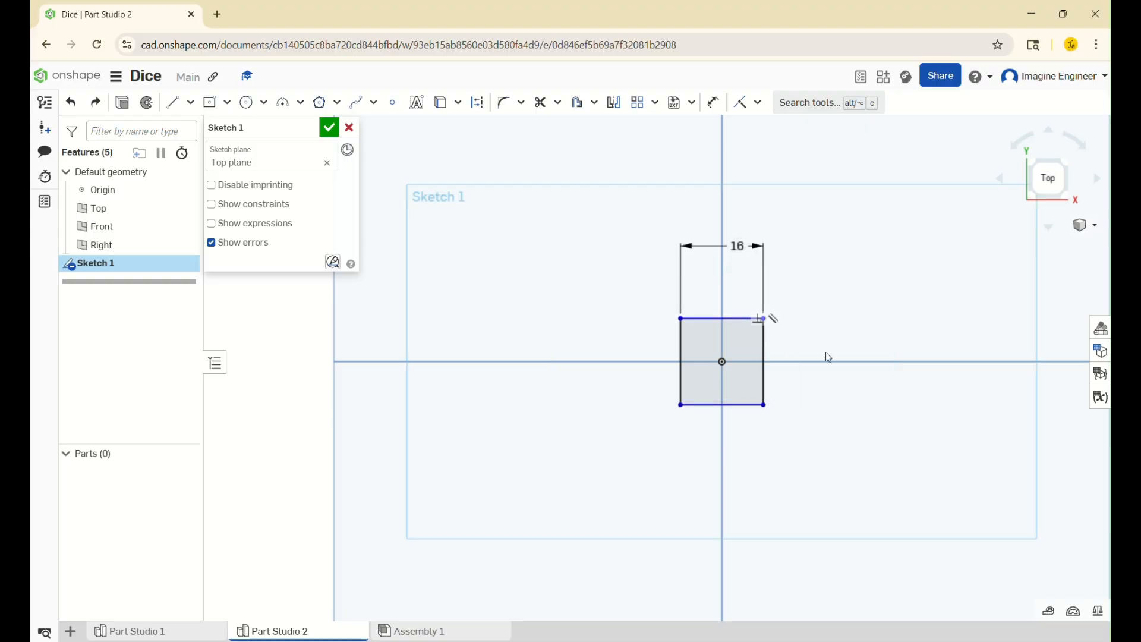
mouse_move(739, 323)
left_mouse_down()
mouse_move(759, 132)
mouse_move(741, 291)
mouse_move(739, 216)
mouse_move(733, 247)
mouse_move(733, 334)
mouse_move(732, 293)
mouse_move(733, 305)
left_mouse_up()
Add a 16 mm height dimension to the stretched rectangle's right side to make it a square
scroll(822, 339, "up", 4)
key("d")
left_click(690, 349)
left_click(752, 353)
type("16")
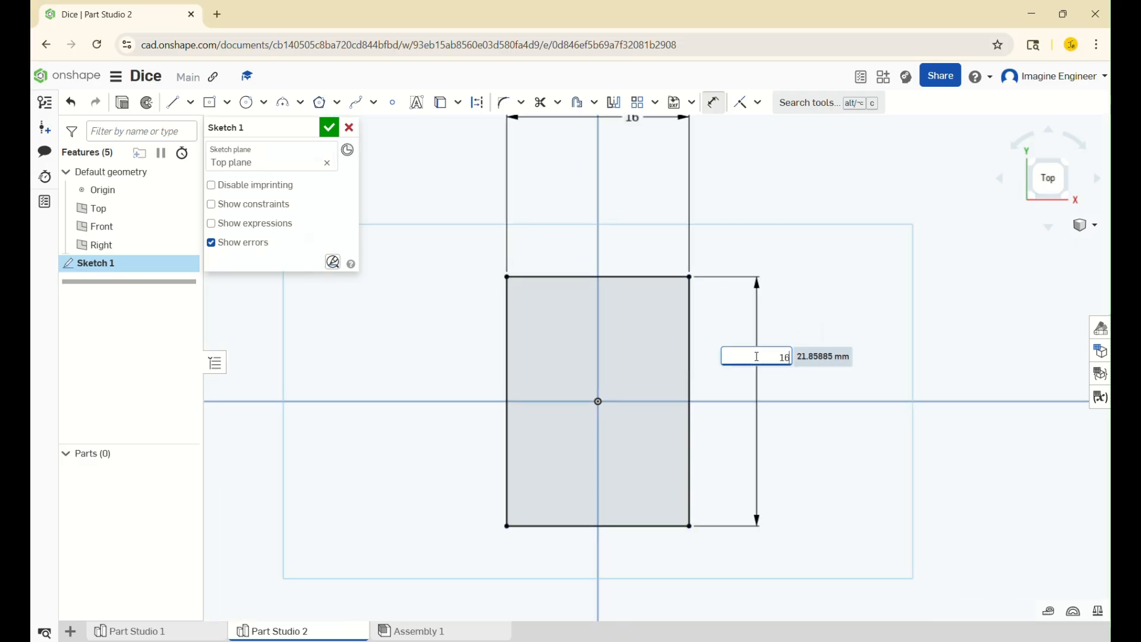
key("Return")
key("Escape")
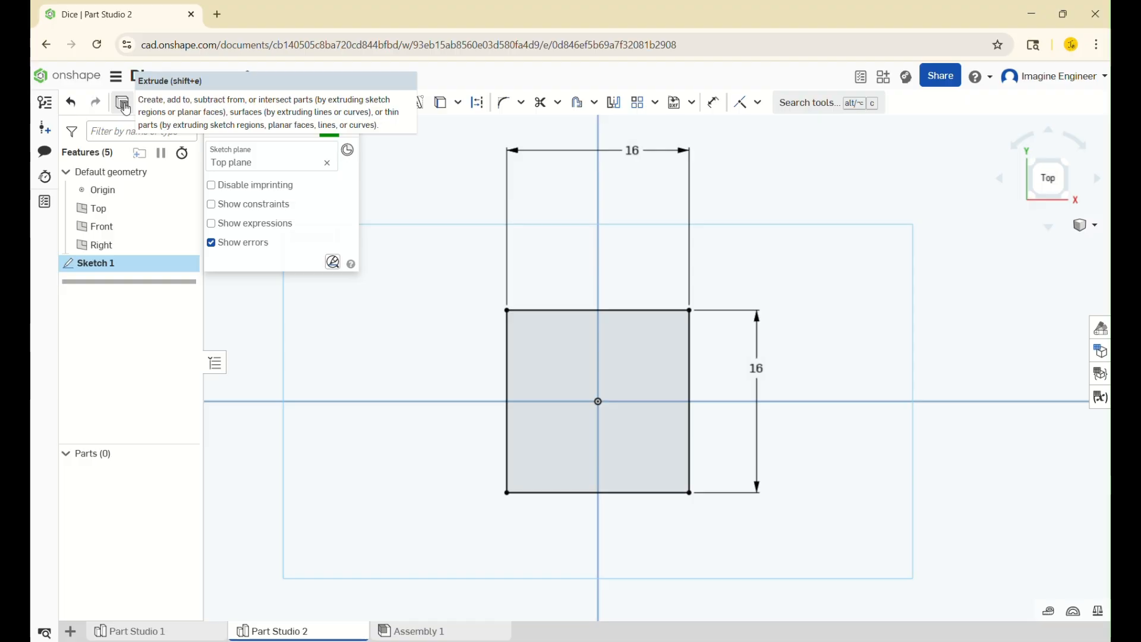
Extrude the square sketch as a new solid with a blind depth of 16 mm
left_click(125, 106)
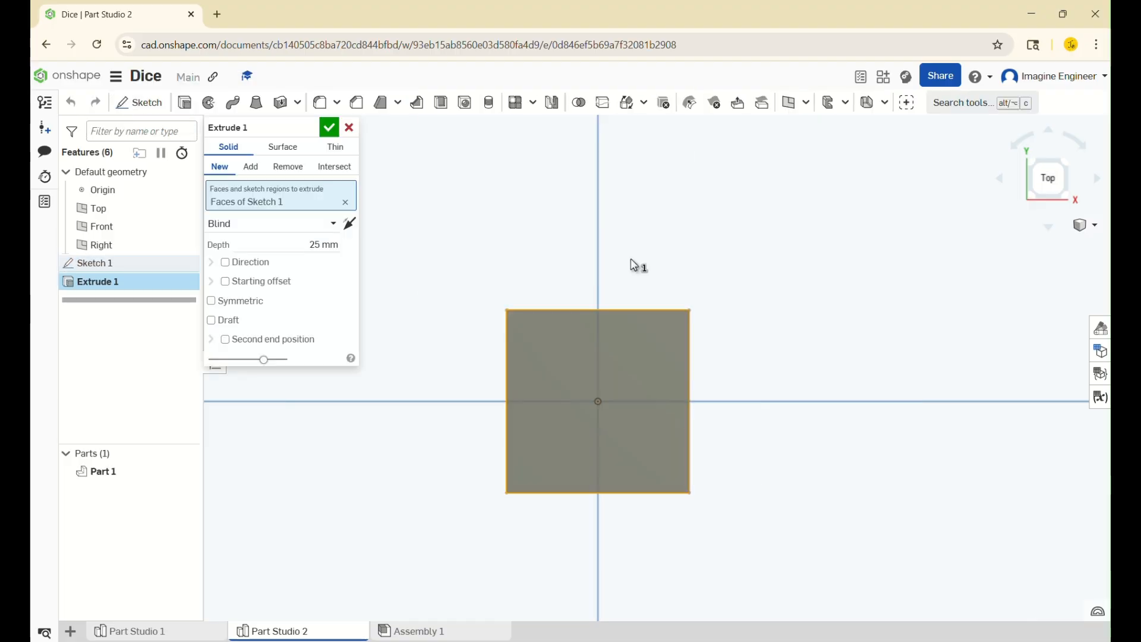
right_click_drag(752, 286, 773, 224)
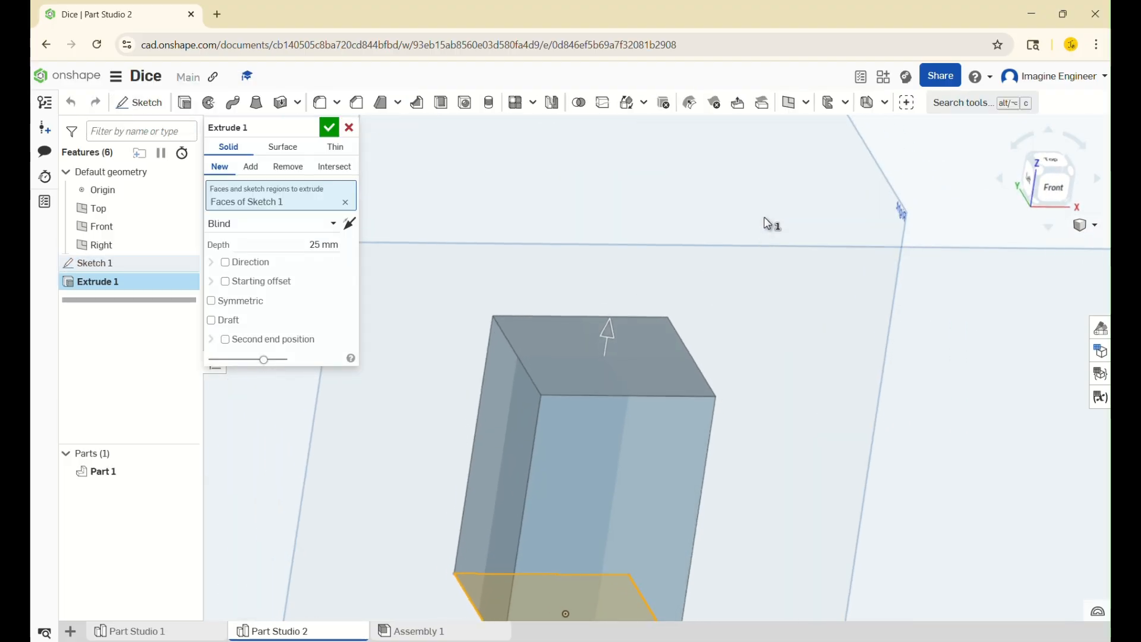
right_click_drag(822, 458, 622, 328)
left_click_drag(625, 337, 623, 380)
left_click_drag(615, 414, 641, 264)
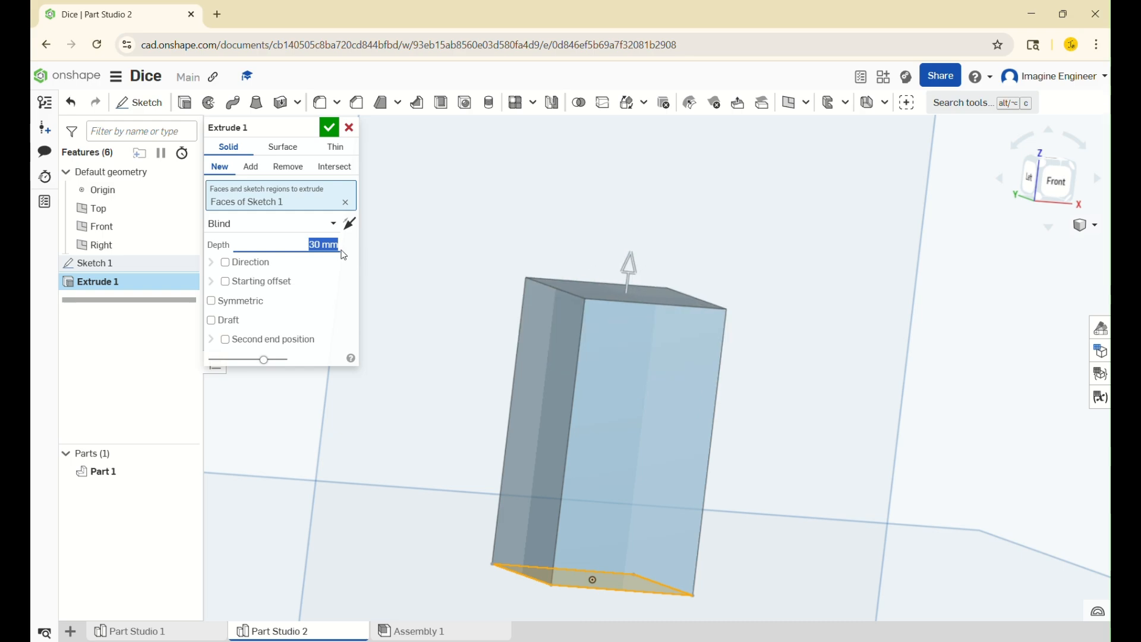
type("16")
key("Return")
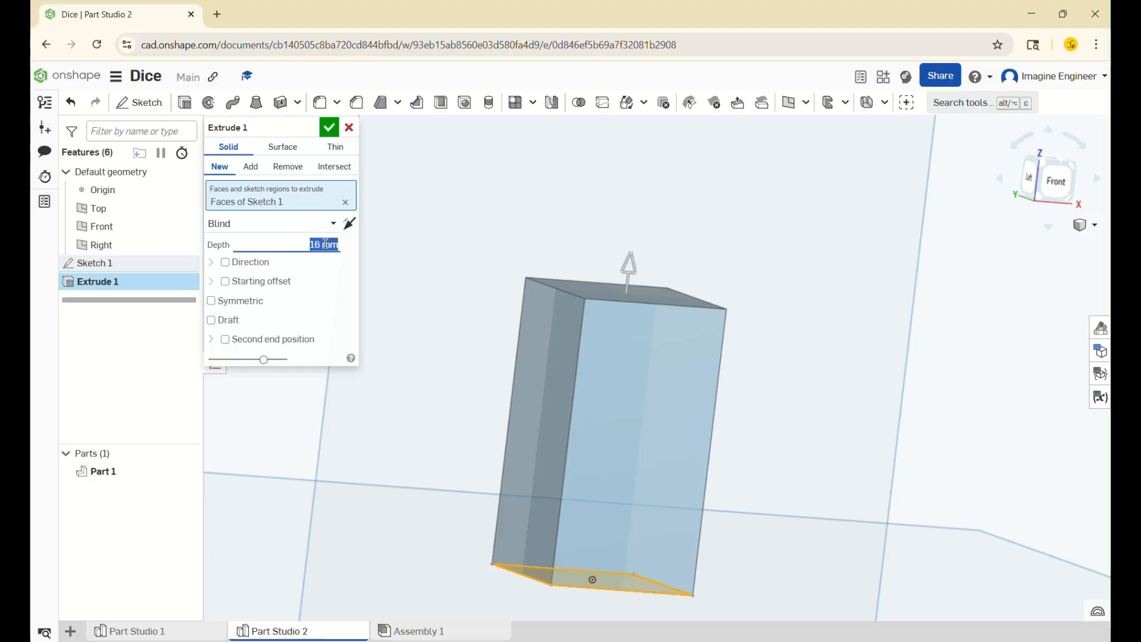
left_click(329, 128)
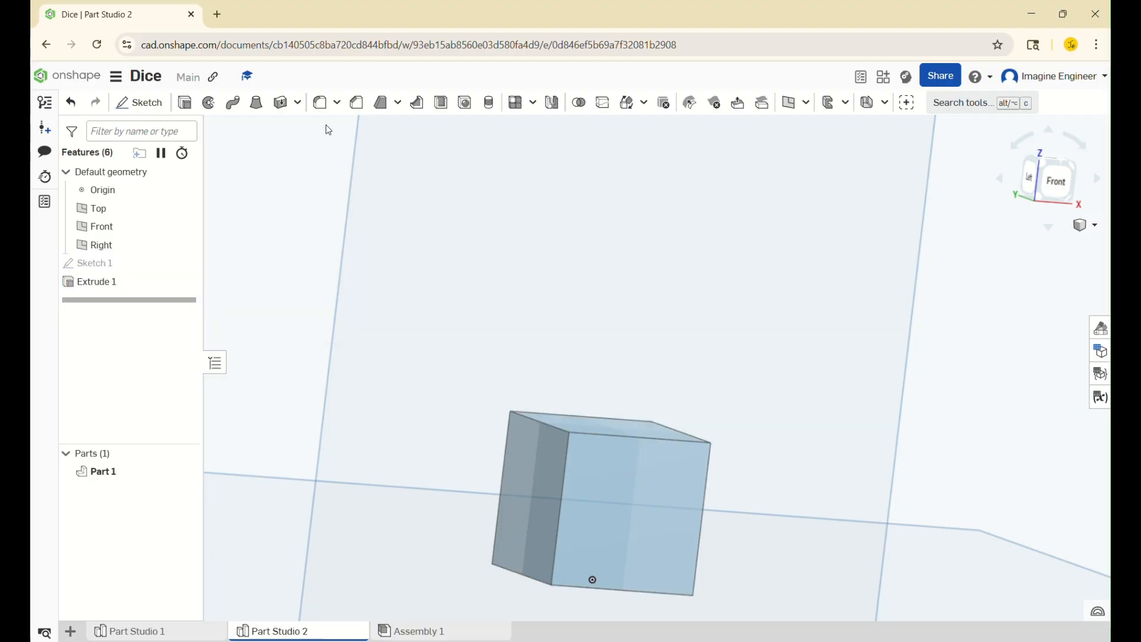
Start a new sketch on the cube's top face
scroll(578, 208, "down", 5)
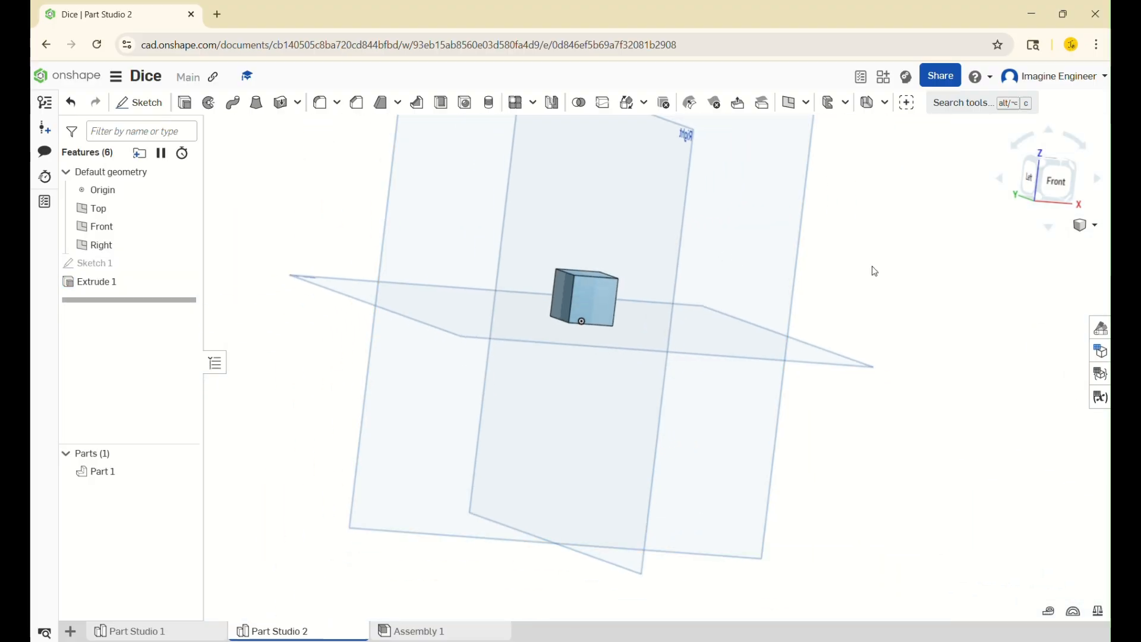
right_click_drag(881, 267, 969, 288)
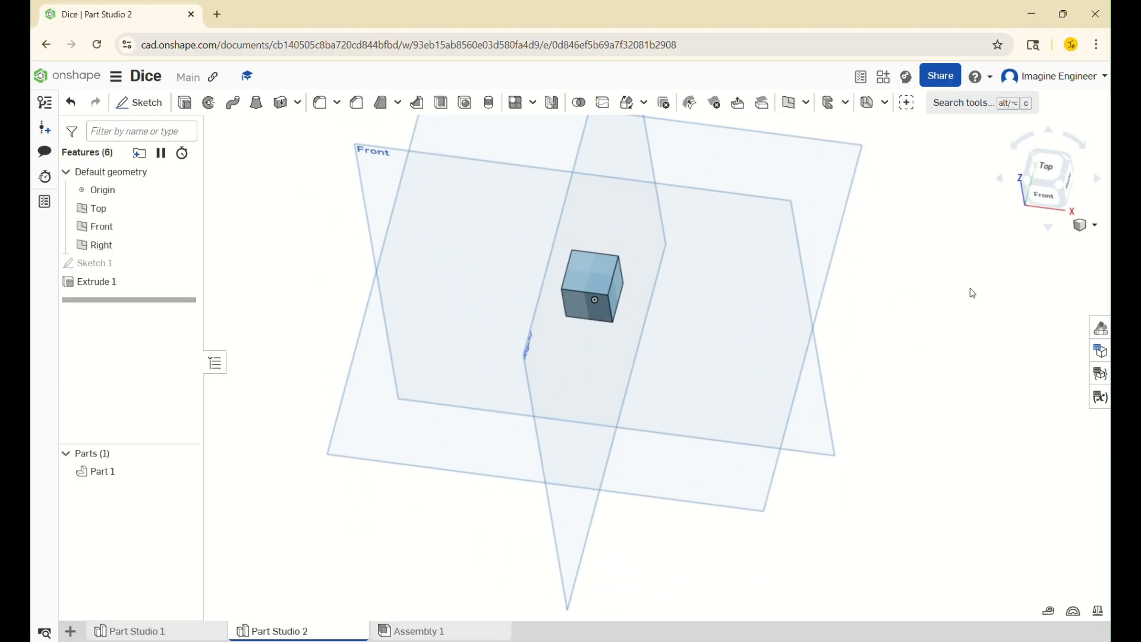
left_click(1049, 173)
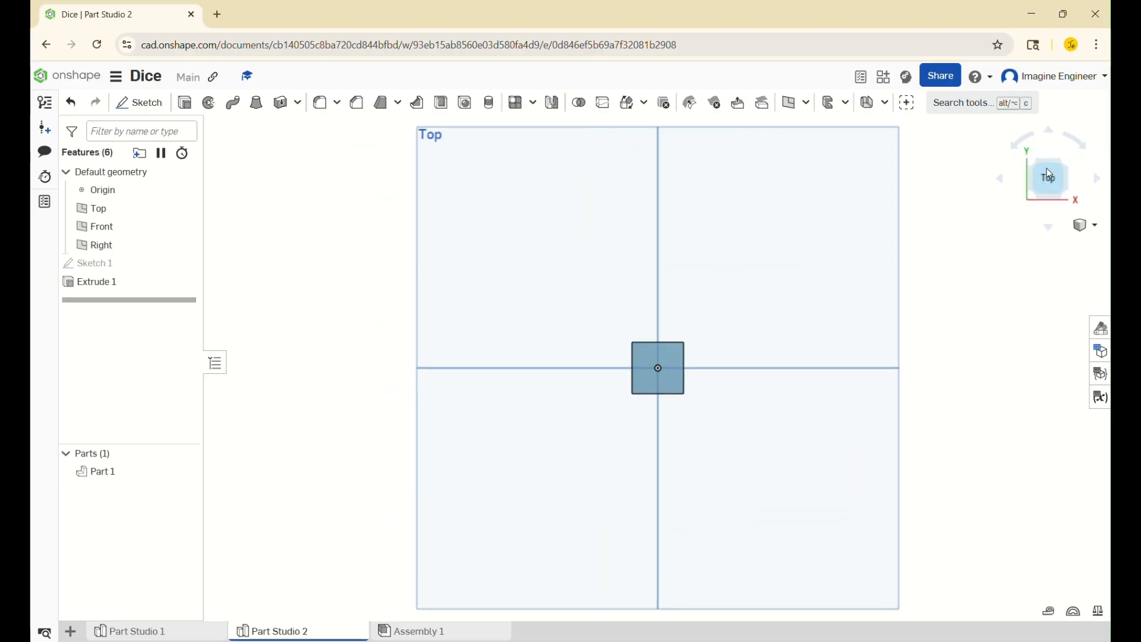
left_click(141, 105)
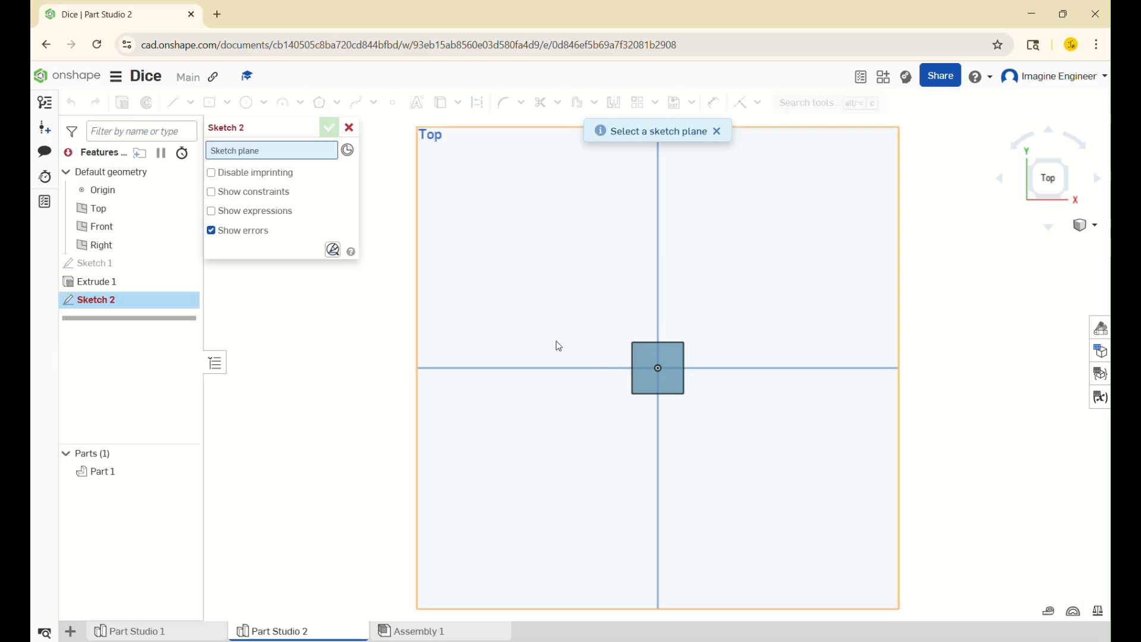
right_click_drag(559, 345, 441, 252)
right_click_drag(572, 314, 591, 262)
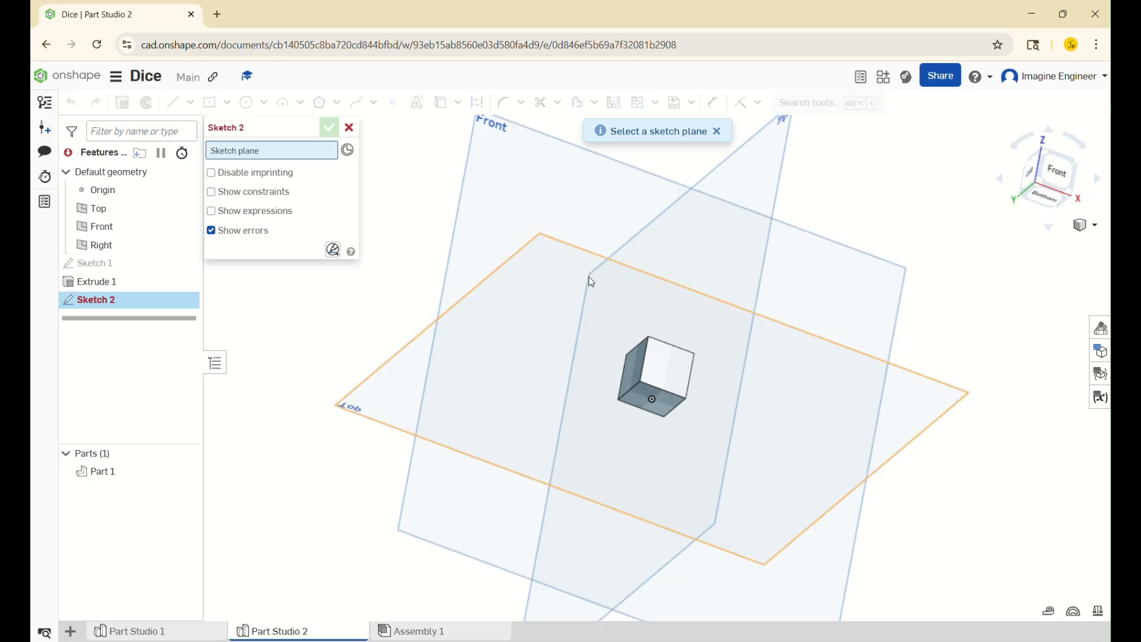
right_click_drag(595, 208, 677, 344)
left_click(658, 354)
scroll(658, 354, "up", 5)
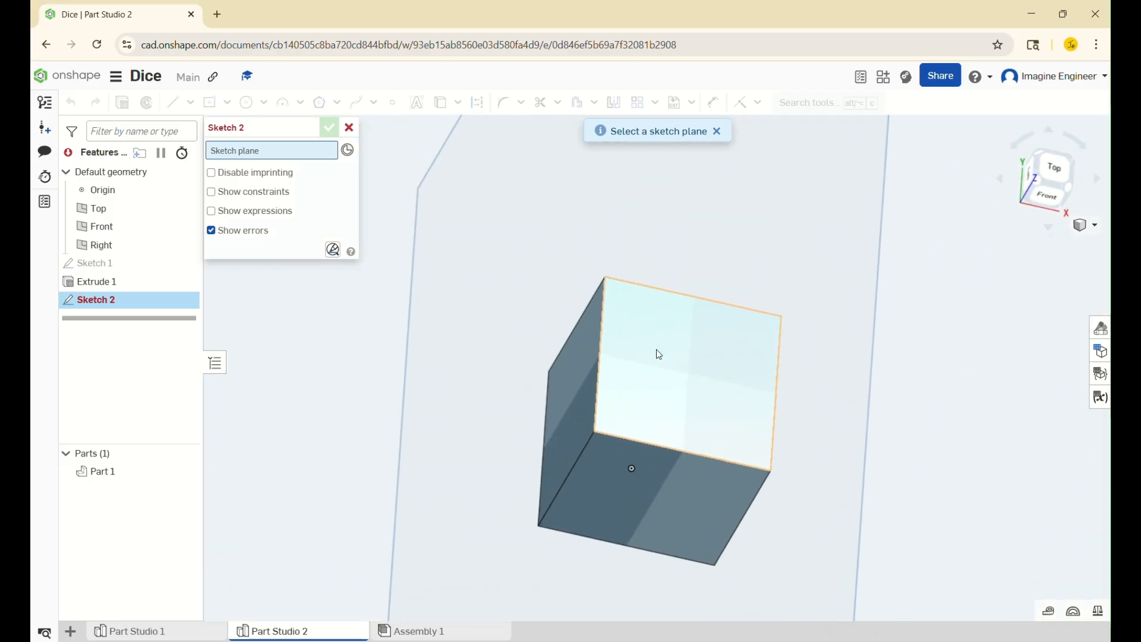
mouse_move(522, 309)
right_mouse_down()
mouse_move(527, 260)
mouse_move(518, 318)
right_mouse_up()
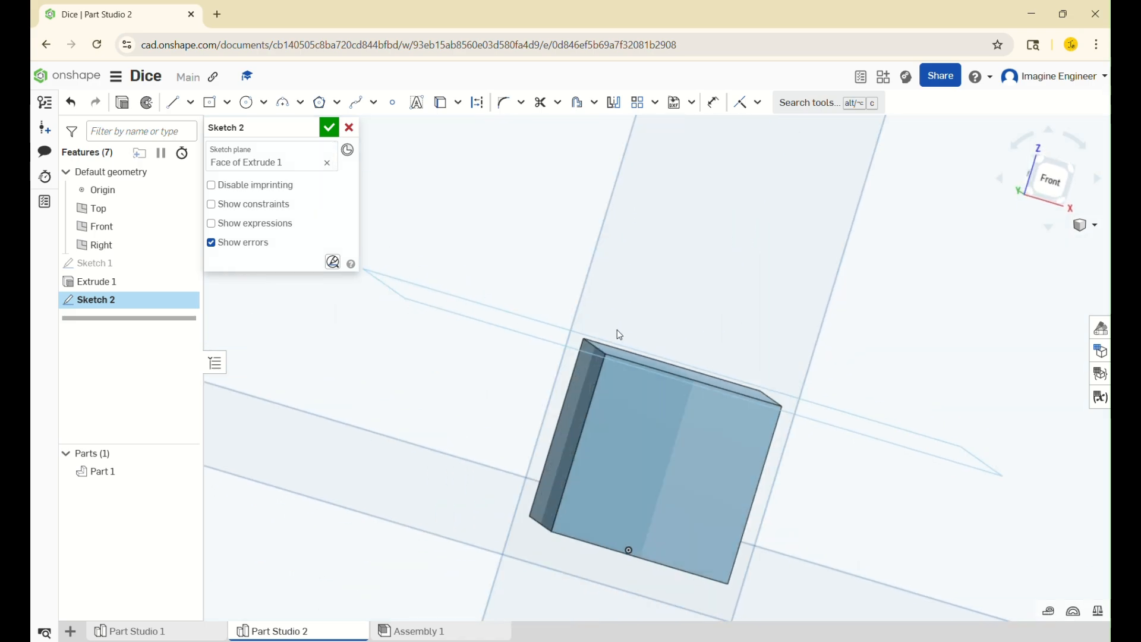
scroll(530, 226, "up", 1)
scroll(531, 227, "down", 2)
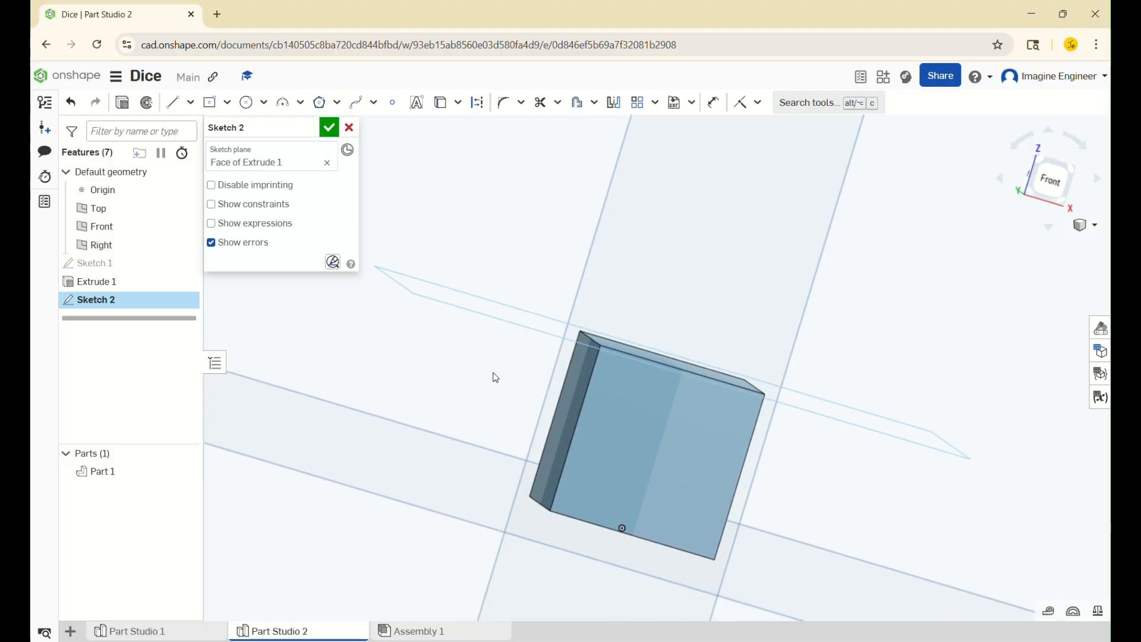
right_click_drag(495, 377, 691, 280)
left_click(1049, 173)
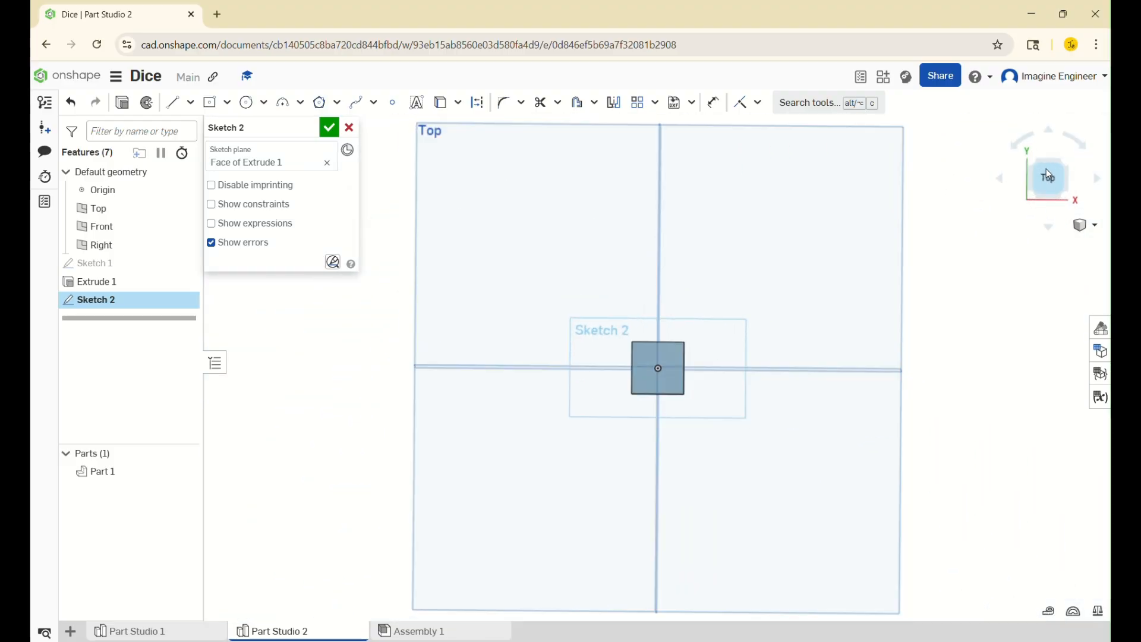
scroll(633, 372, "up", 3)
scroll(768, 368, "up", 3)
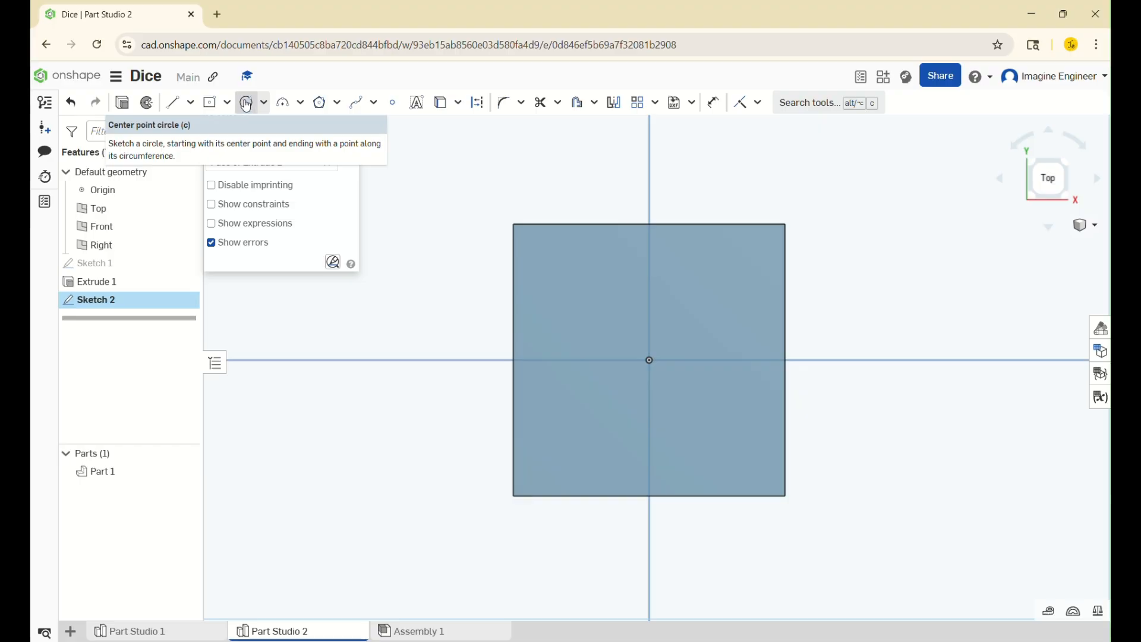
Try a 3 point circle near the upper-left corner of the cube's top face, and undo it
left_click(264, 102)
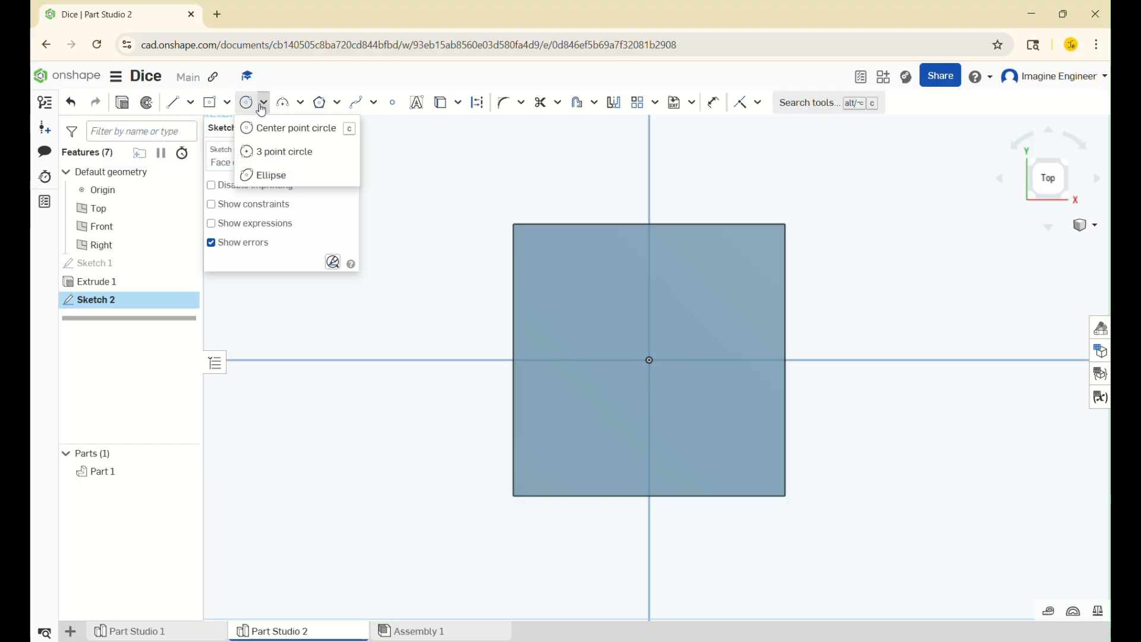
left_click(265, 151)
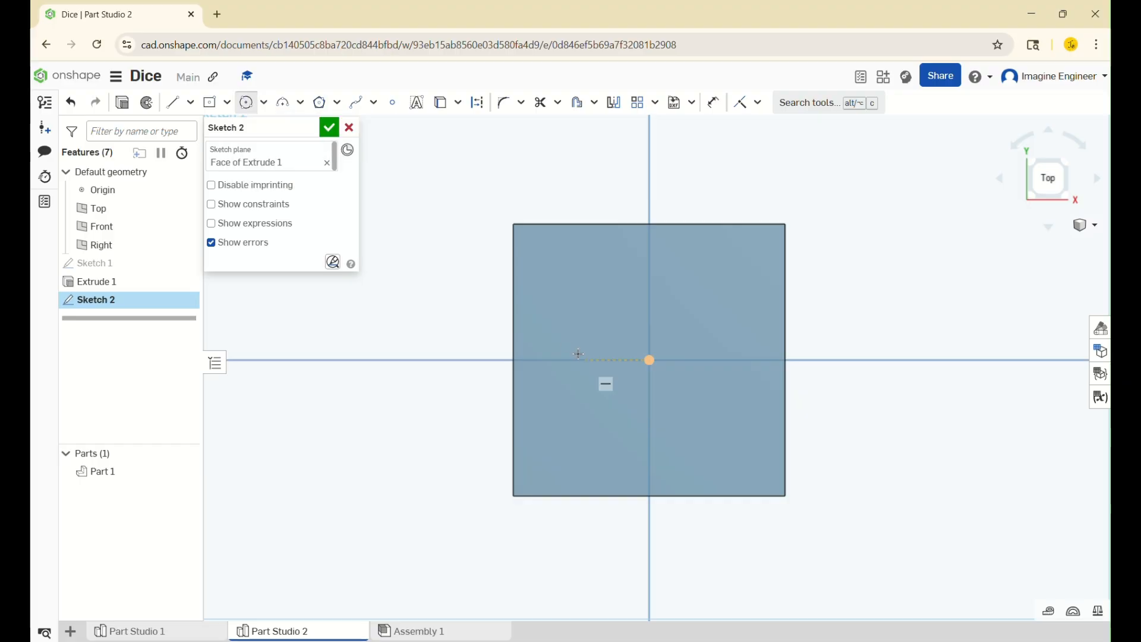
left_click(538, 290)
left_click(591, 301)
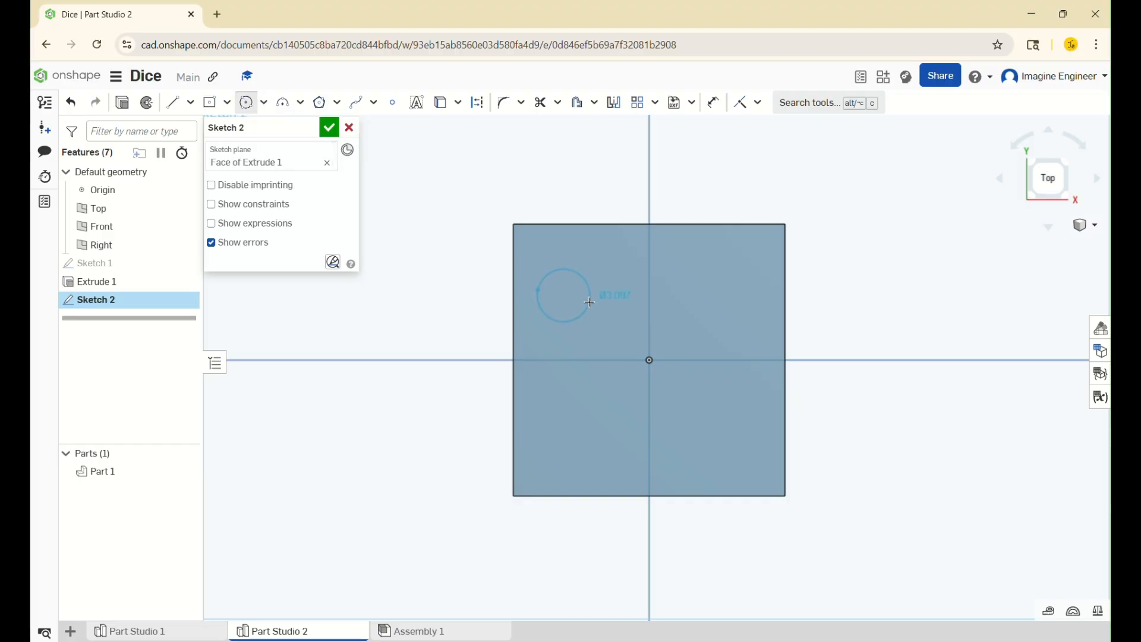
left_click(564, 343)
key("Escape")
key("ctrl+z")
key("ctrl+z")
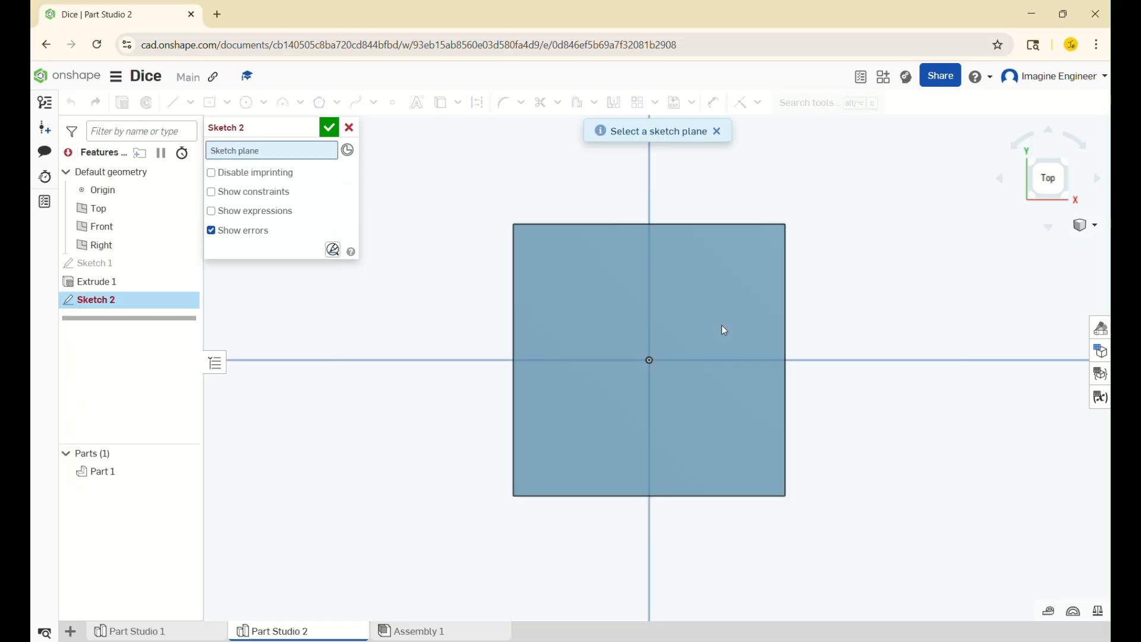
Set the cube's top face as the sketch plane and draw a 3 mm diameter center point circle at its centre
left_click(547, 289)
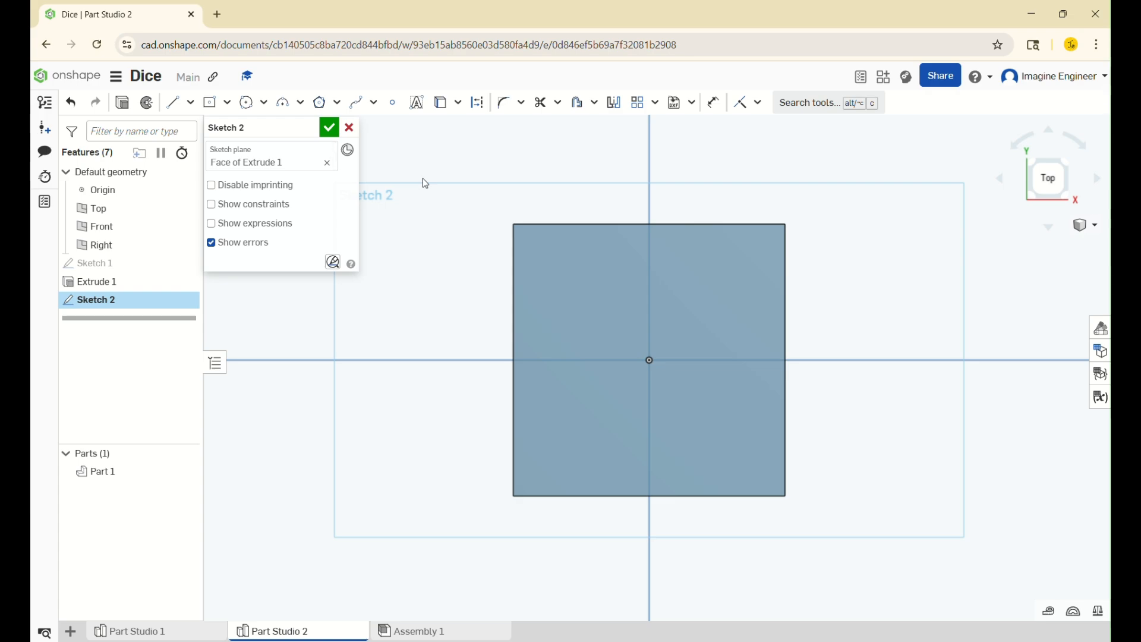
left_click(264, 102)
left_click(281, 134)
left_click(649, 360)
left_click(692, 359)
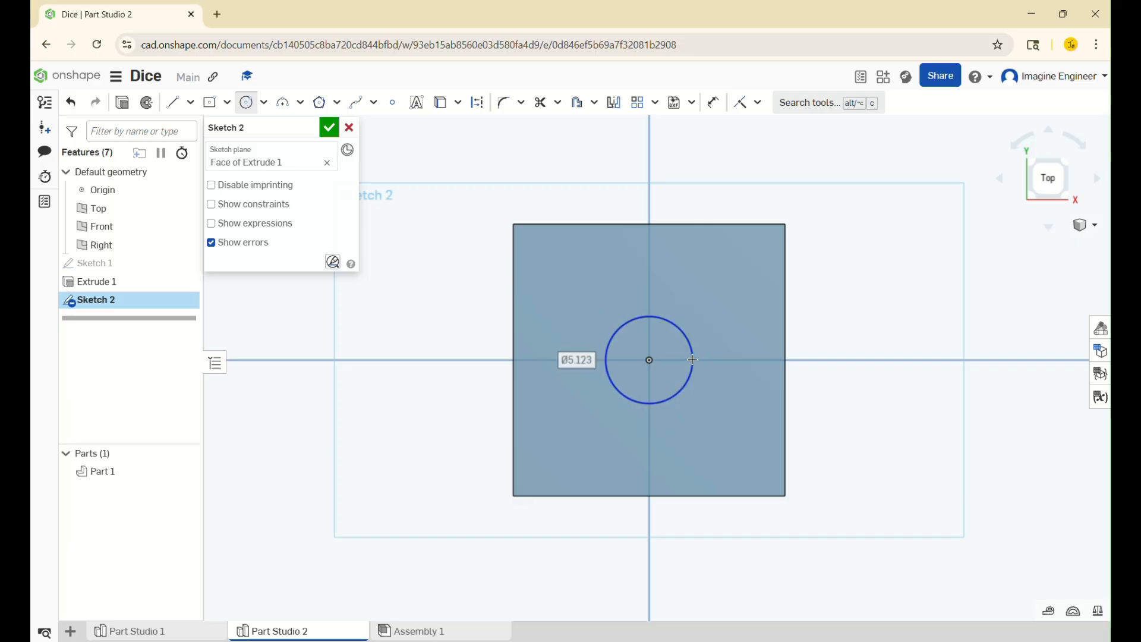
type("3")
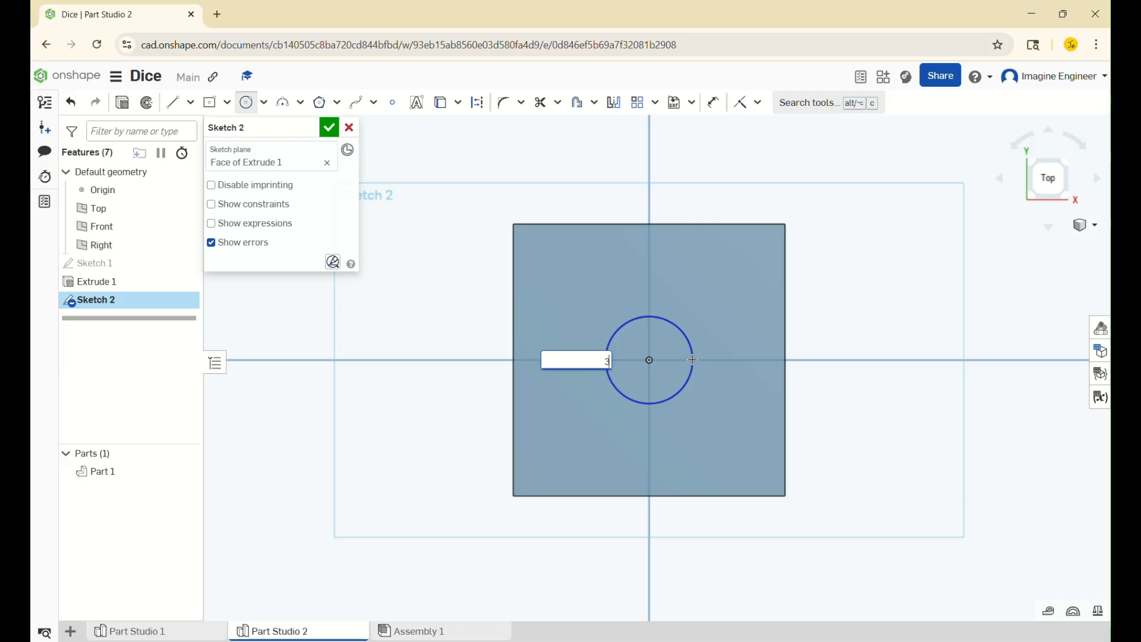
key("Return")
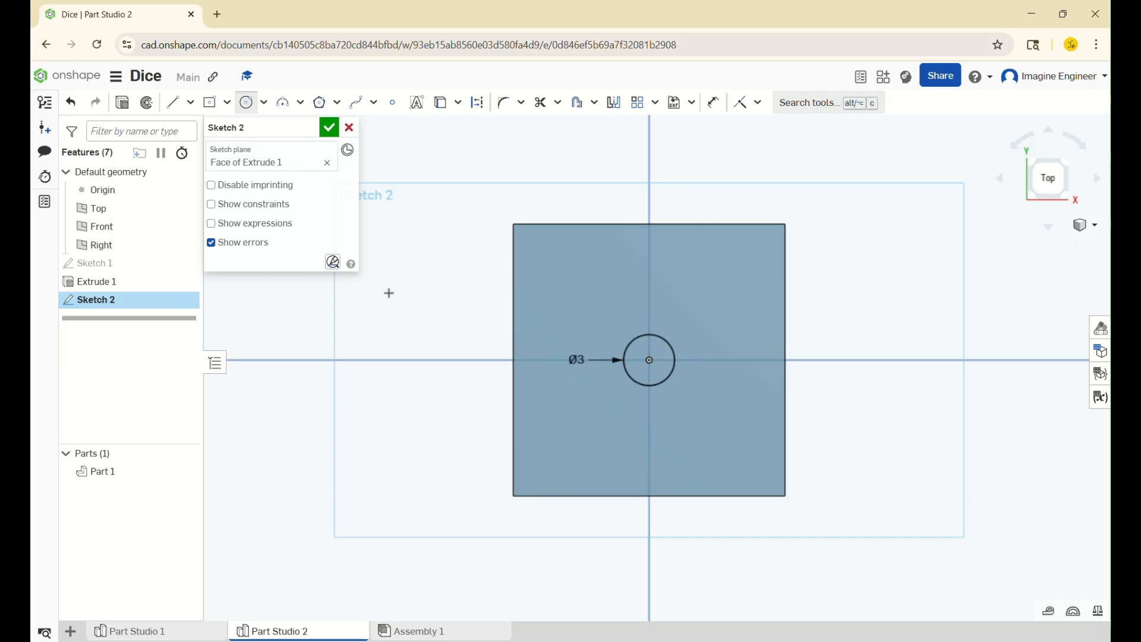
Sketch a second center point circle outside the cube, beside its left edge, with a diameter of 8 mm
left_click(405, 318)
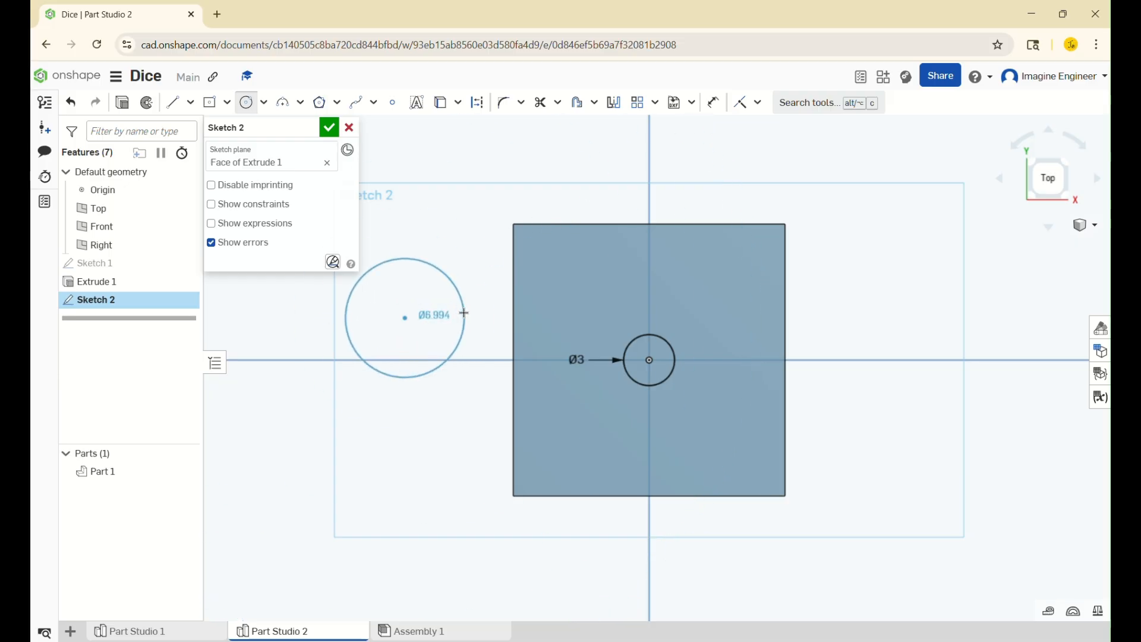
left_click(458, 314)
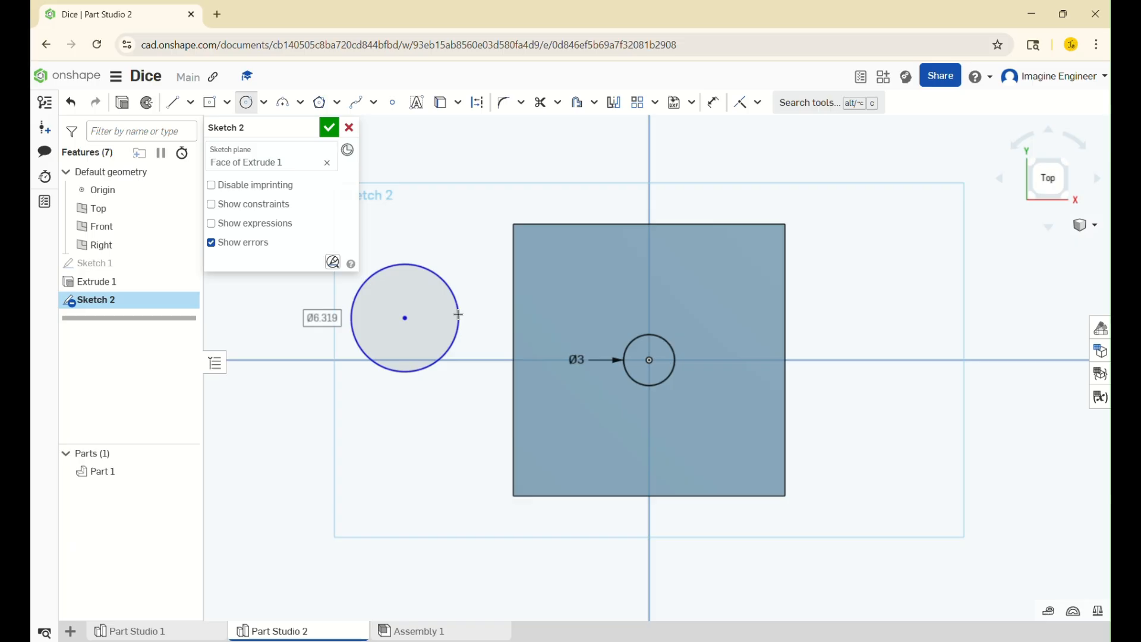
scroll(321, 324, "up", 5)
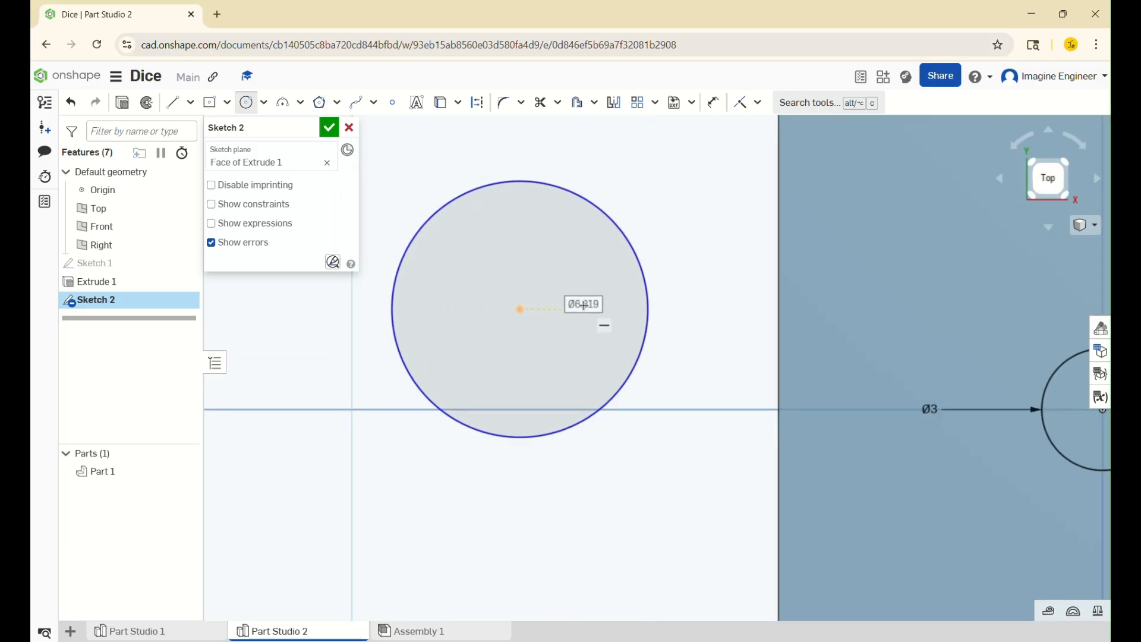
scroll(532, 323, "down", 5)
type("8")
key("Return")
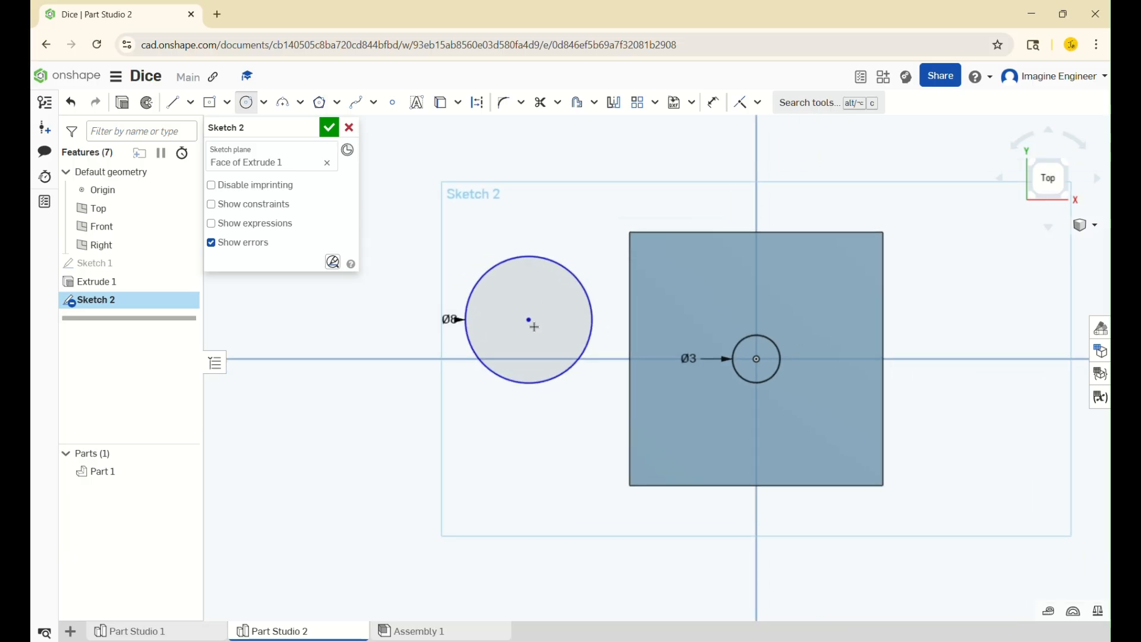
key("Escape")
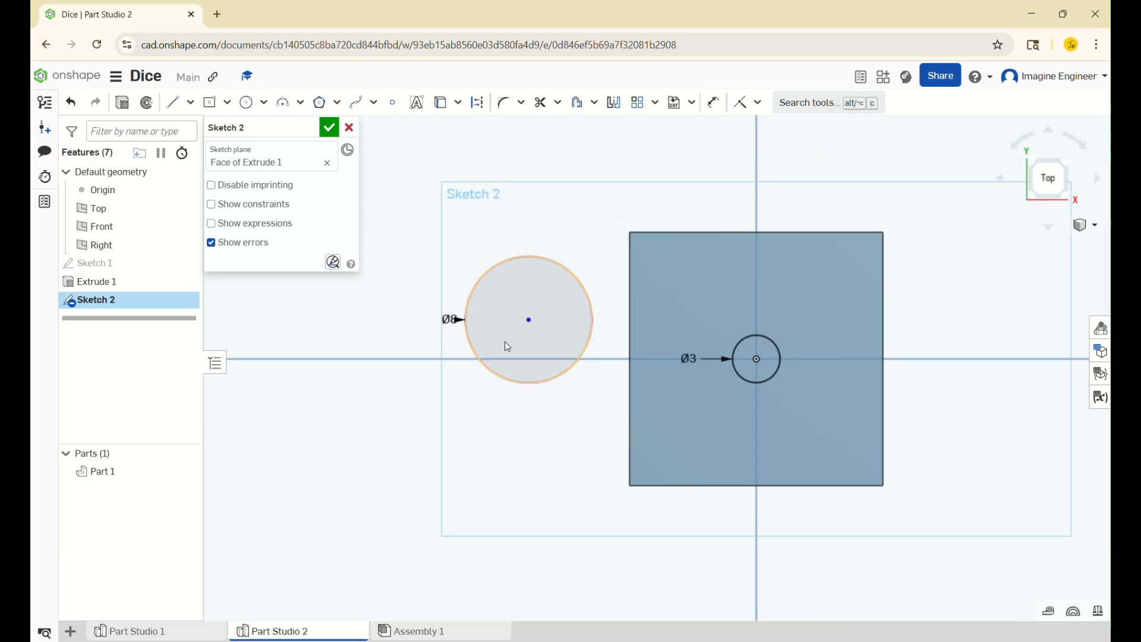
Delete the 8 mm circle outside the cube
scroll(463, 319, "up", 2)
left_click(468, 316)
key("Delete")
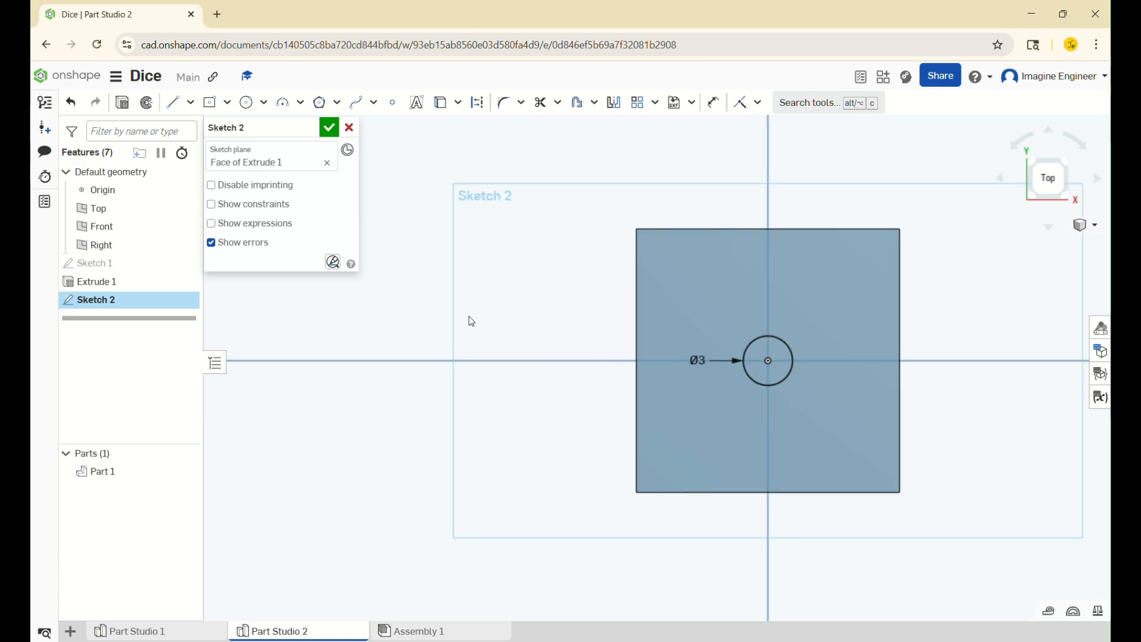
scroll(468, 318, "down", 5)
scroll(553, 324, "up", 5)
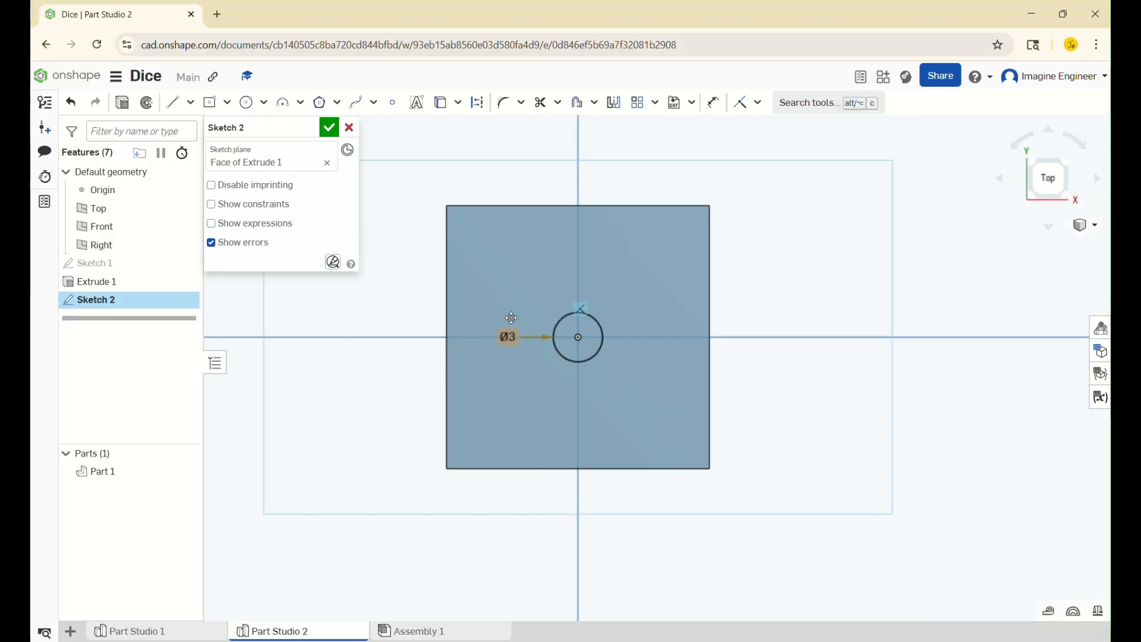
scroll(571, 328, "up", 4)
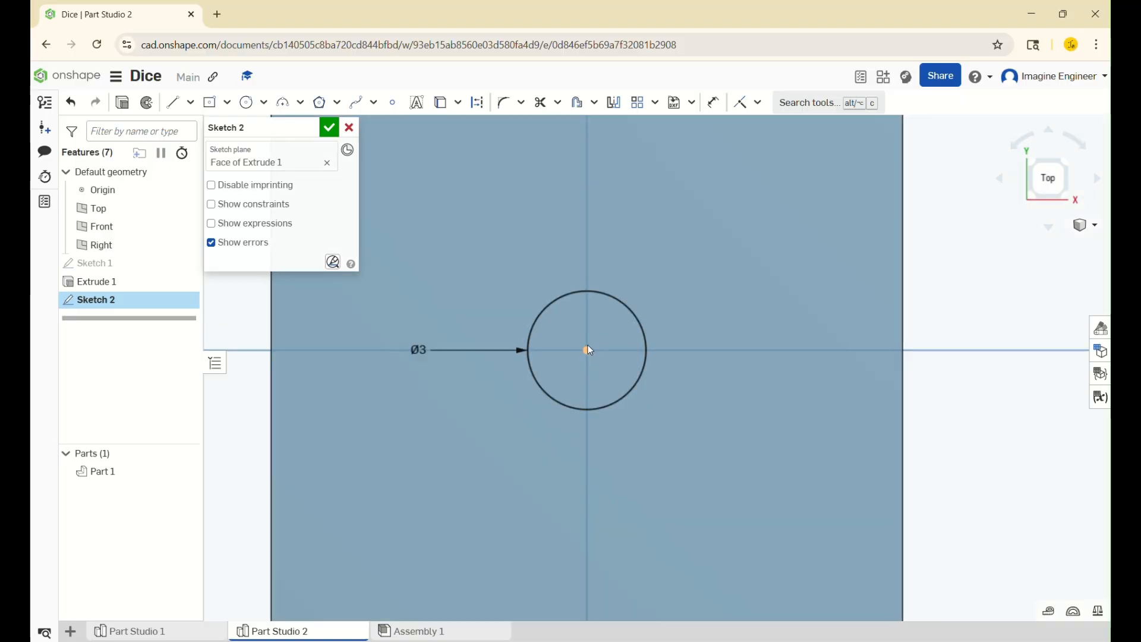
scroll(586, 352, "up", 4)
scroll(586, 352, "down", 10)
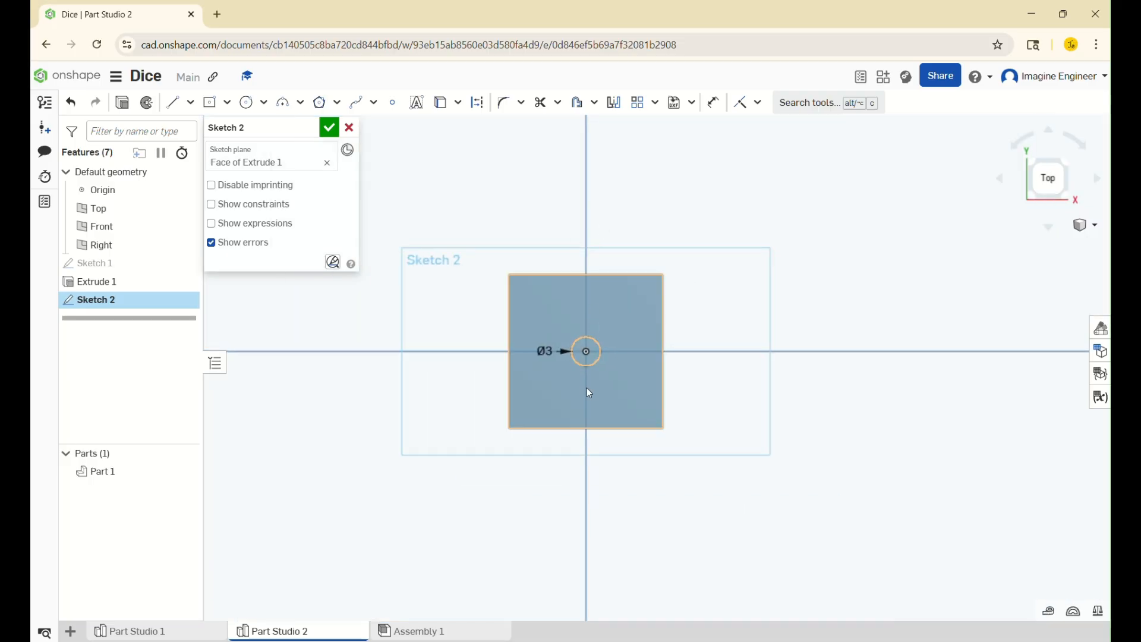
scroll(586, 389, "up", 3)
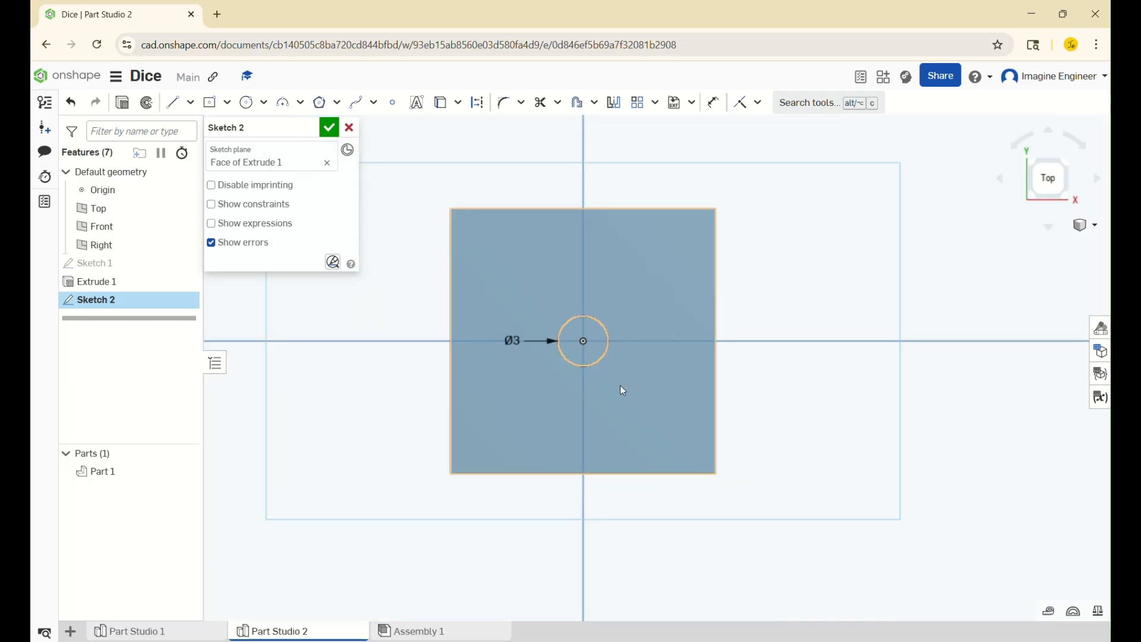
Extrude the 3 mm circle into the cube as a blind Remove cut with a depth of 0.25 mm
key("Return")
key("shift+e")
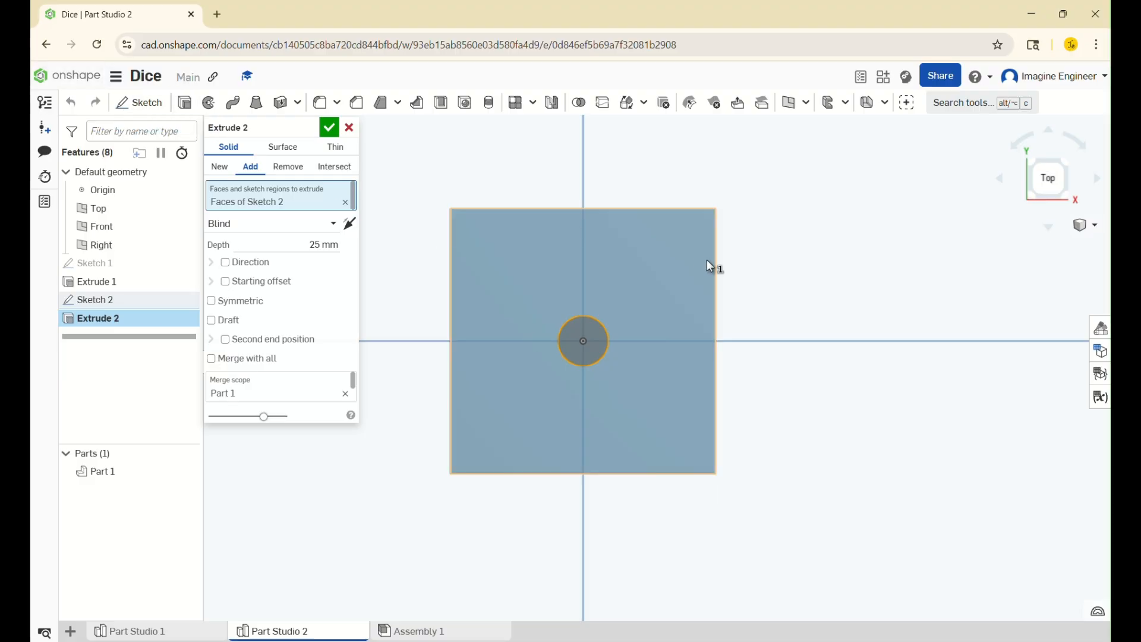
right_click_drag(799, 295, 751, 316)
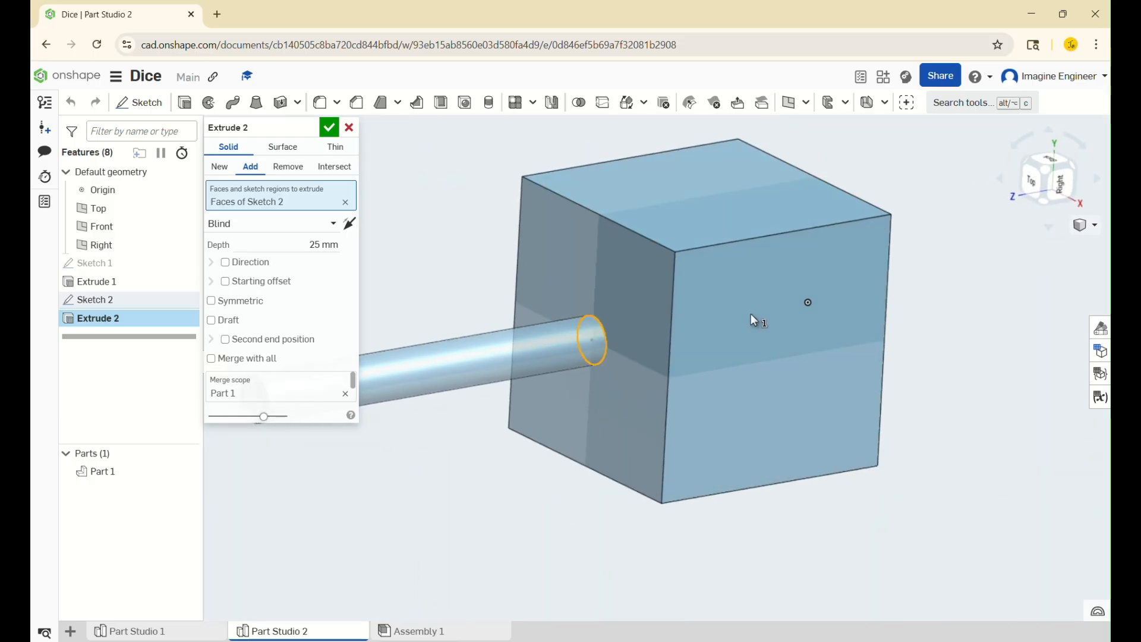
scroll(696, 398, "up", 5)
scroll(697, 399, "down", 6)
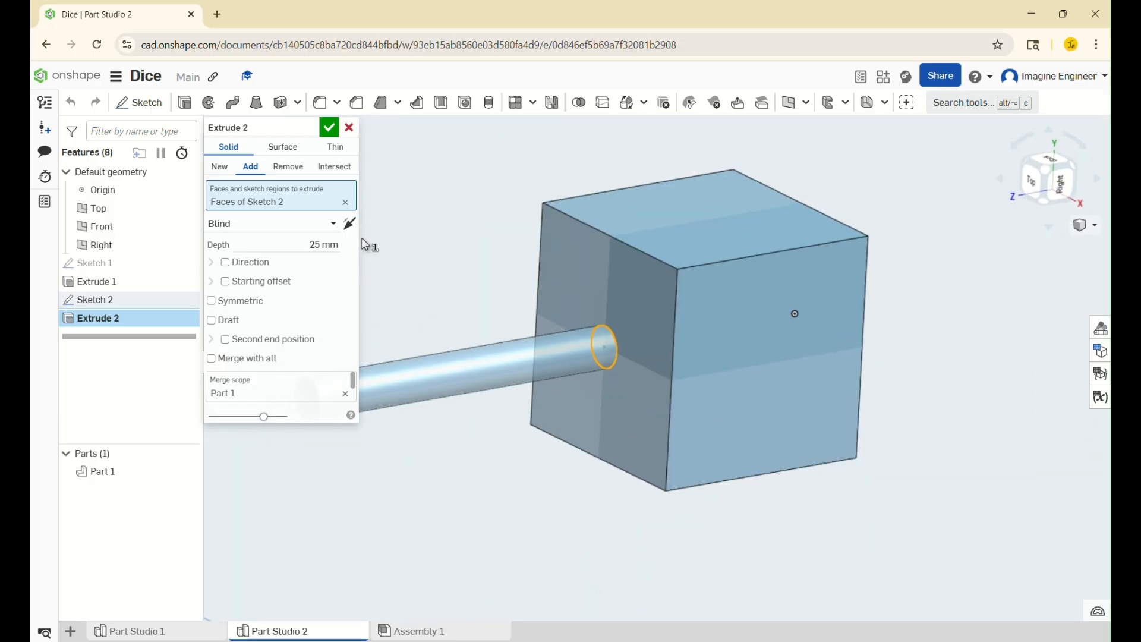
left_click(288, 166)
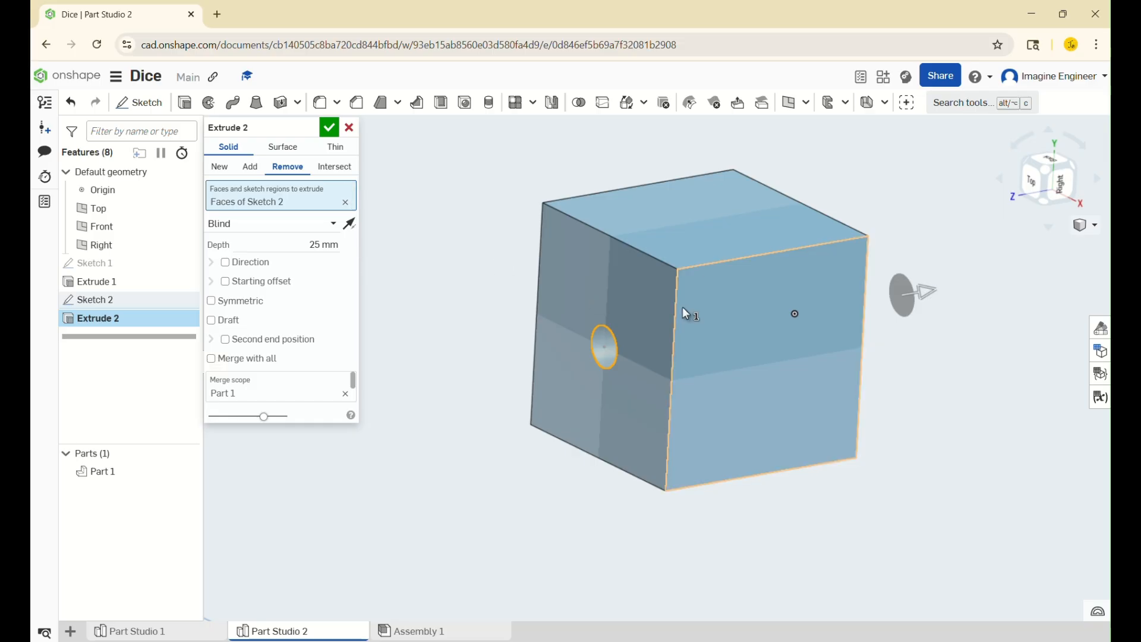
left_click(318, 245)
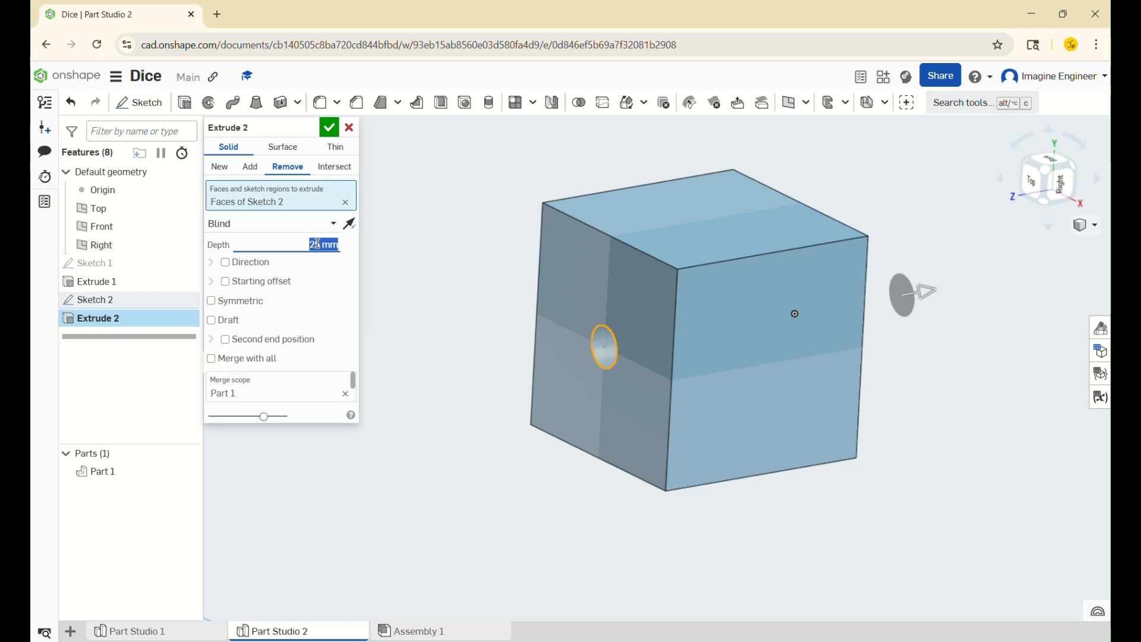
type("0.25")
key("Return")
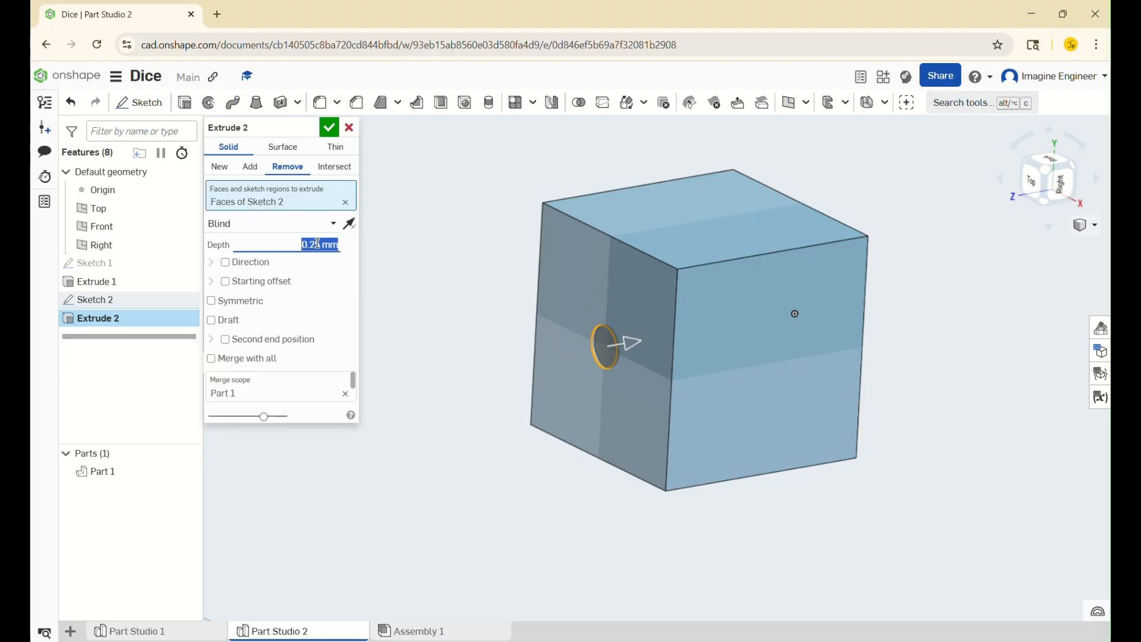
key("Return")
View the cube from the bottom and start a new sketch on its bottom face
right_click_drag(786, 475, 845, 403)
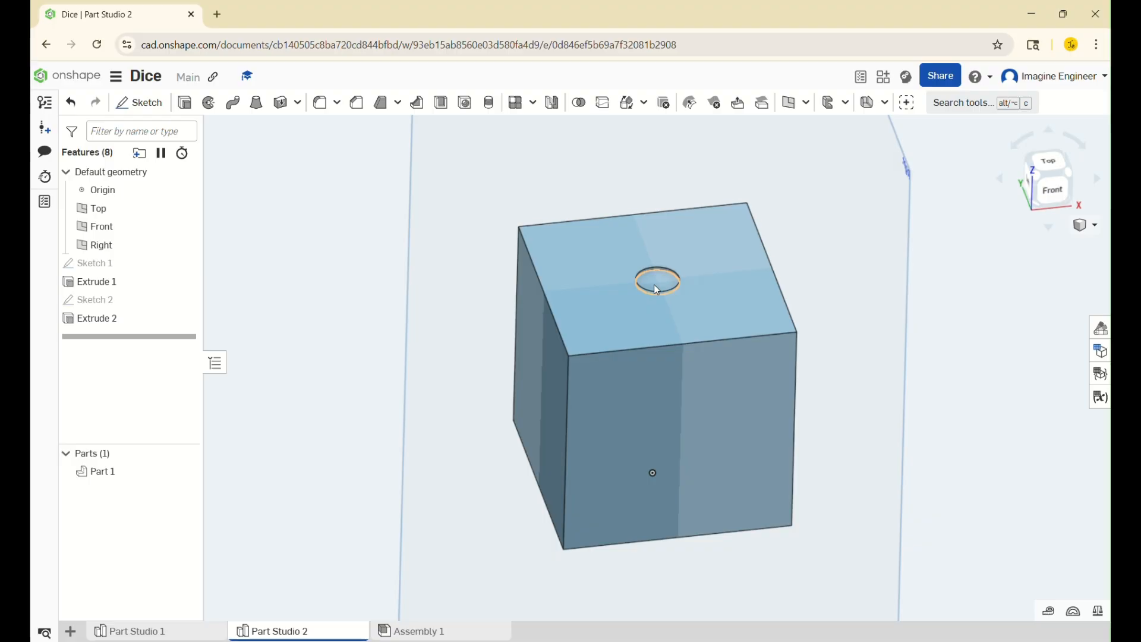
right_click_drag(506, 361, 503, 300)
scroll(585, 183, "up", 2)
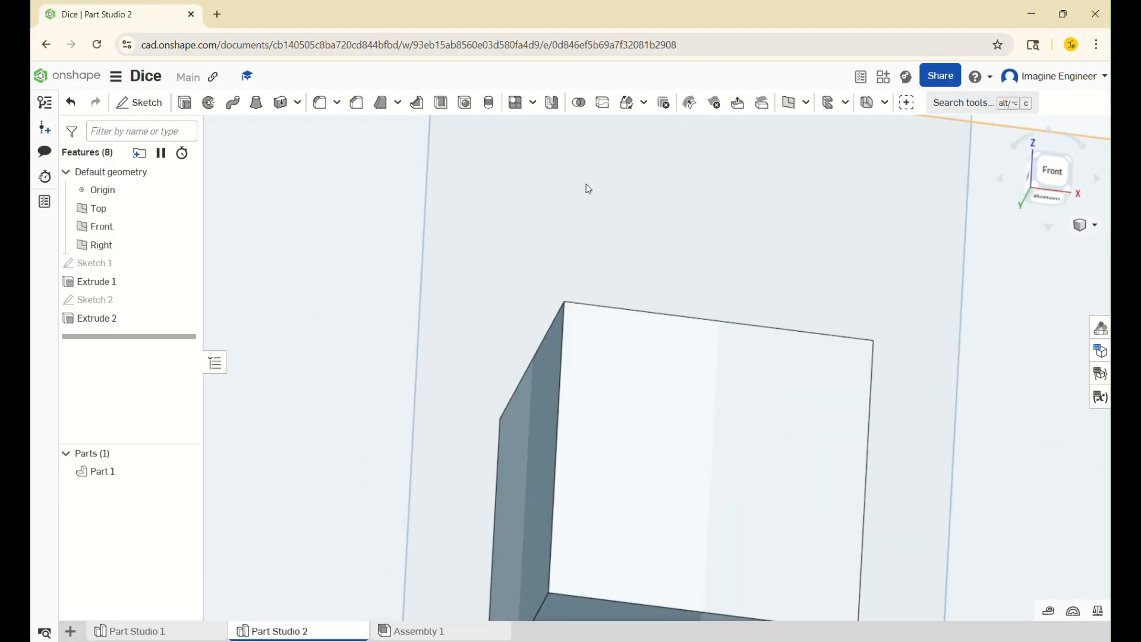
scroll(585, 184, "down", 7)
right_click_drag(660, 334, 658, 303)
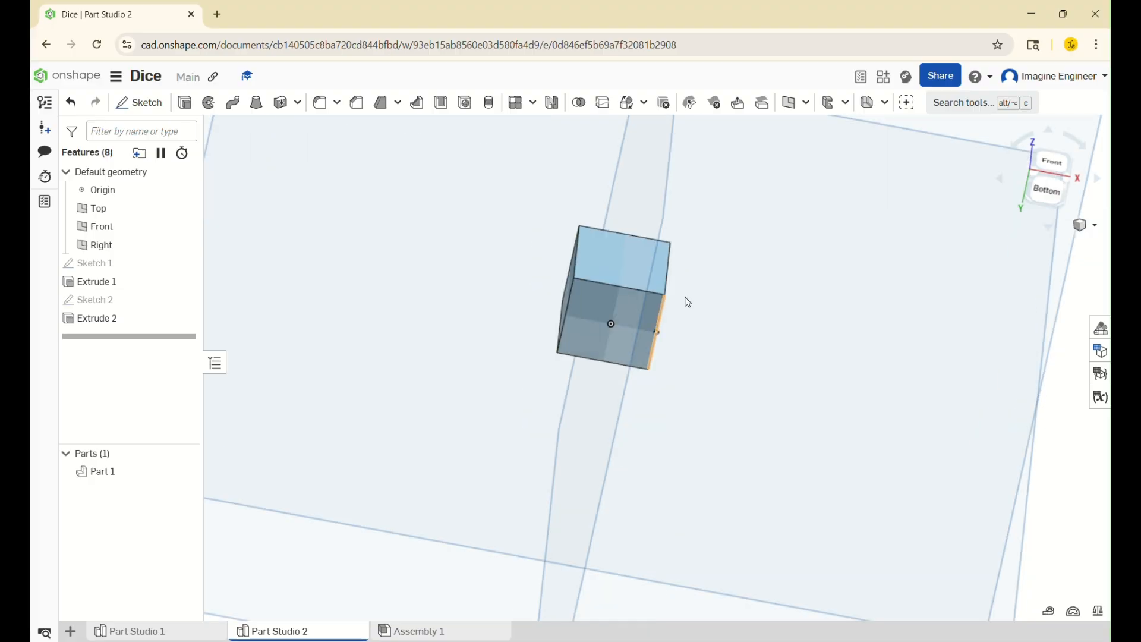
left_click(1051, 200)
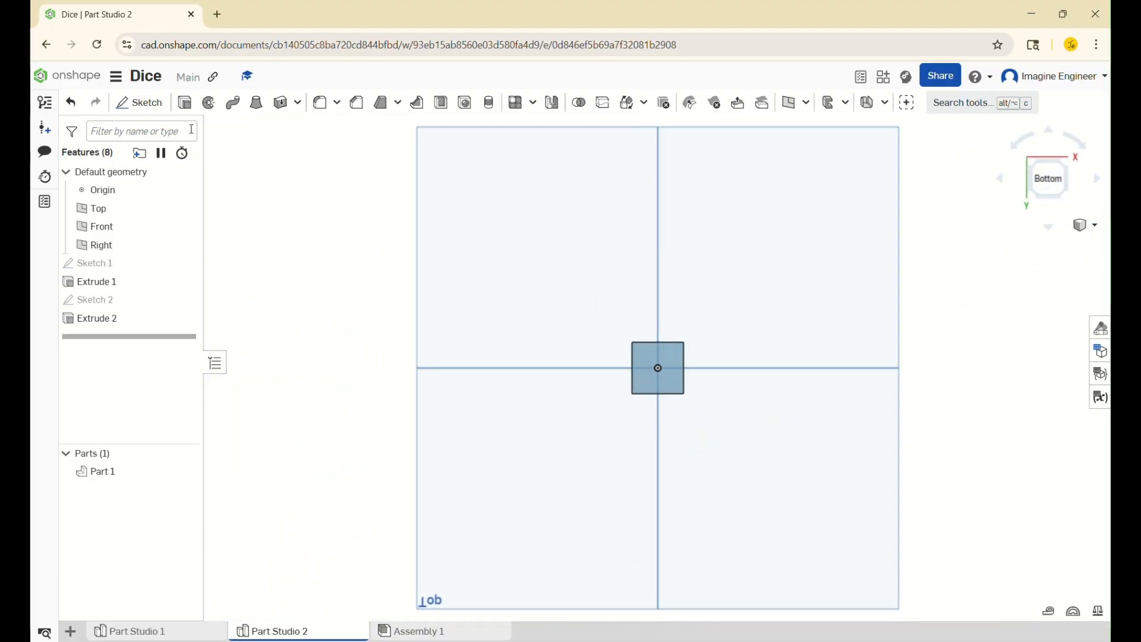
left_click(164, 106)
scroll(644, 412, "up", 5)
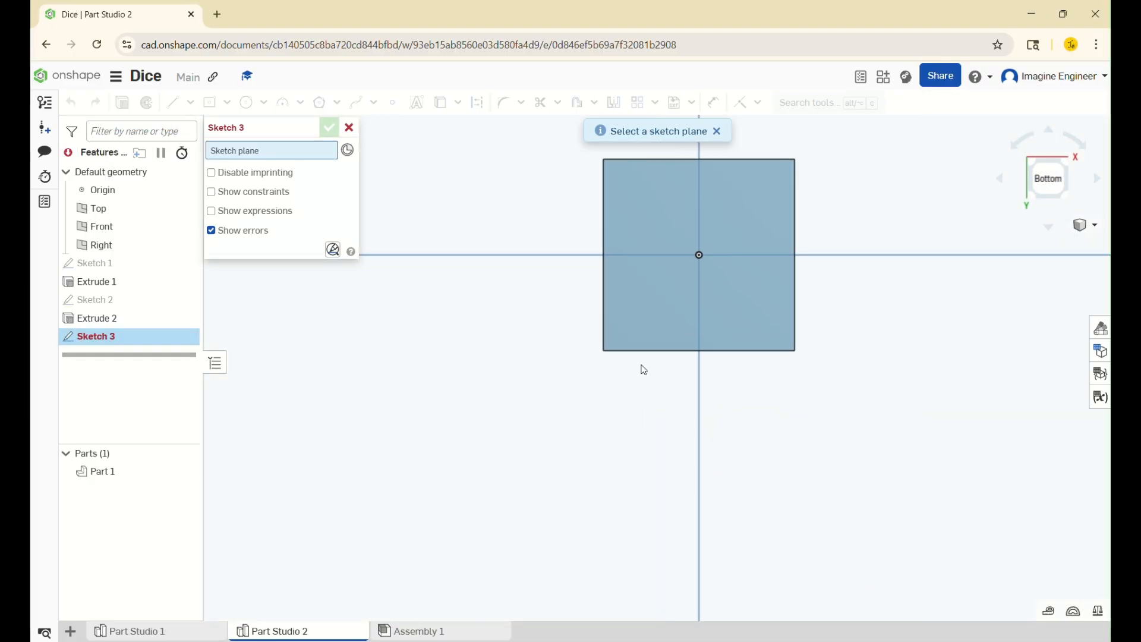
left_click(636, 341)
scroll(618, 522, "down", 3)
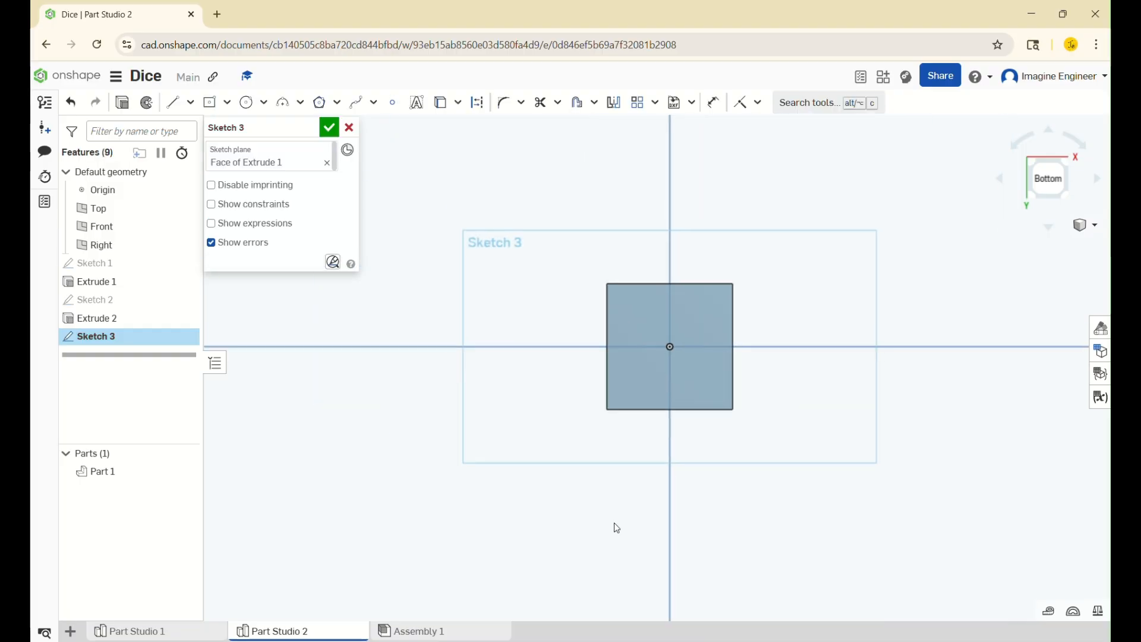
scroll(674, 294, "up", 4)
Sketch a column of three center point circles, each 3 mm in diameter, outside the cube well beyond the face's left edge
key("c")
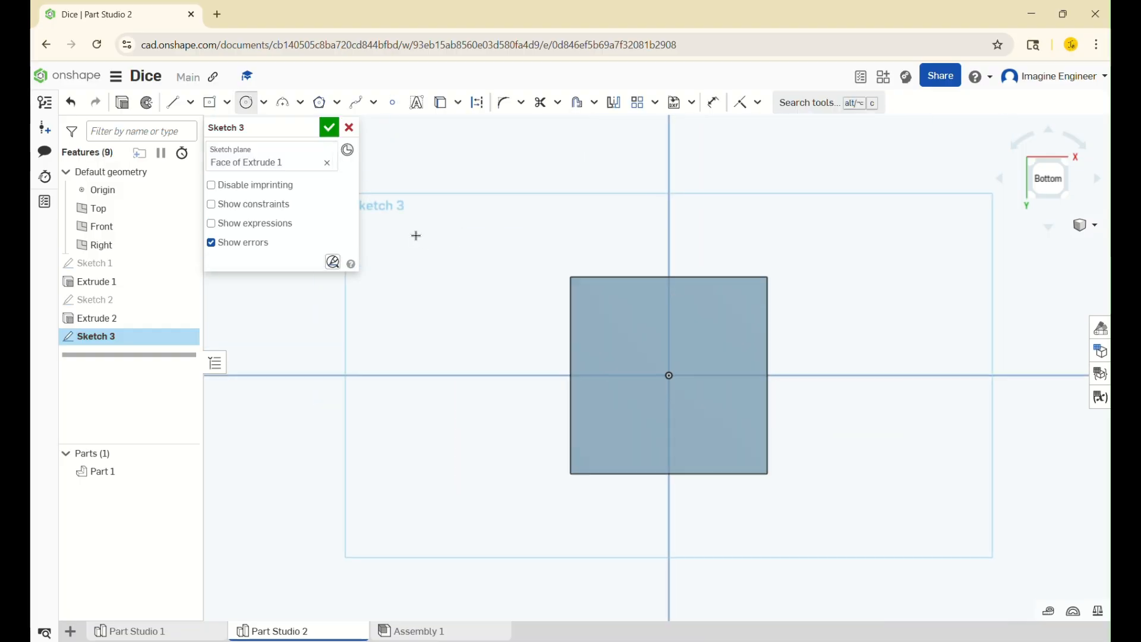
left_click(420, 257)
type("3")
key("Return")
left_click(408, 294)
left_click(421, 308)
type("3")
key("Return")
left_click(409, 336)
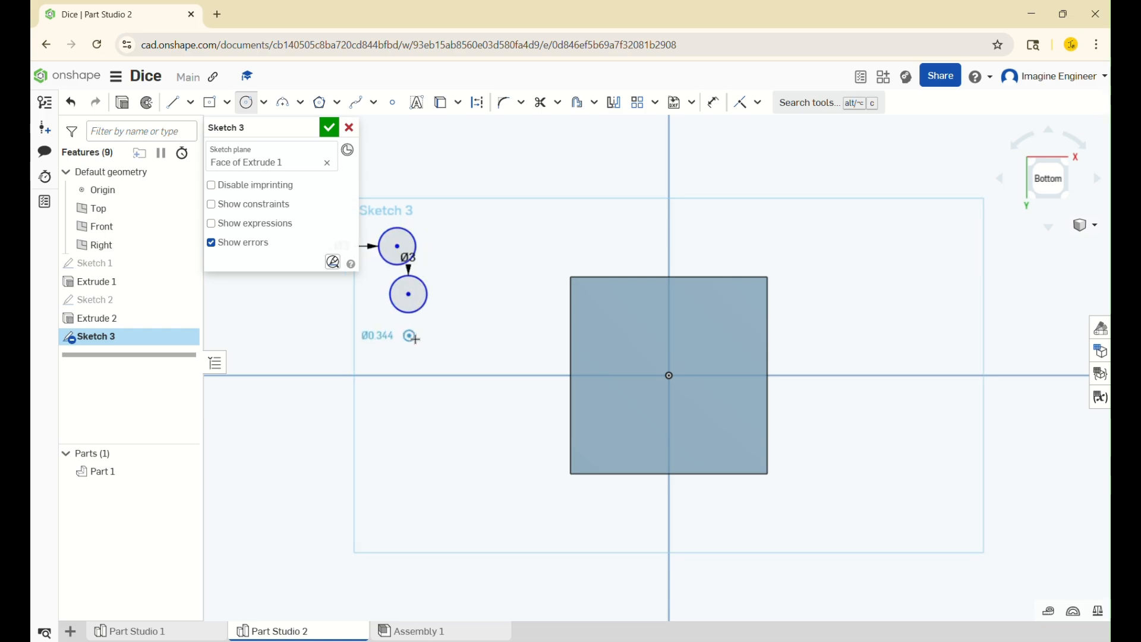
left_click(421, 349)
type("3")
key("Return")
Sketch a second column of three 3 mm diameter circles between the first column and the cube, and end the circle tool
left_click(469, 231)
left_click(491, 253)
type("3")
key("Return")
left_click(474, 279)
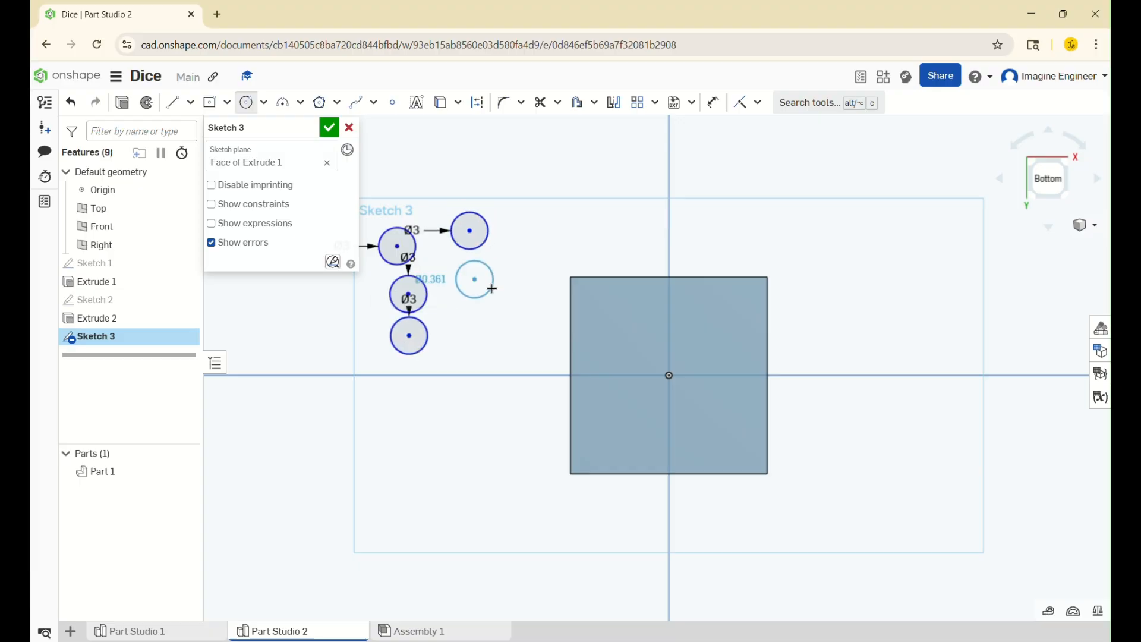
left_click(492, 294)
type("3")
key("Return")
left_click(476, 333)
left_click(493, 340)
type("3")
key("Return")
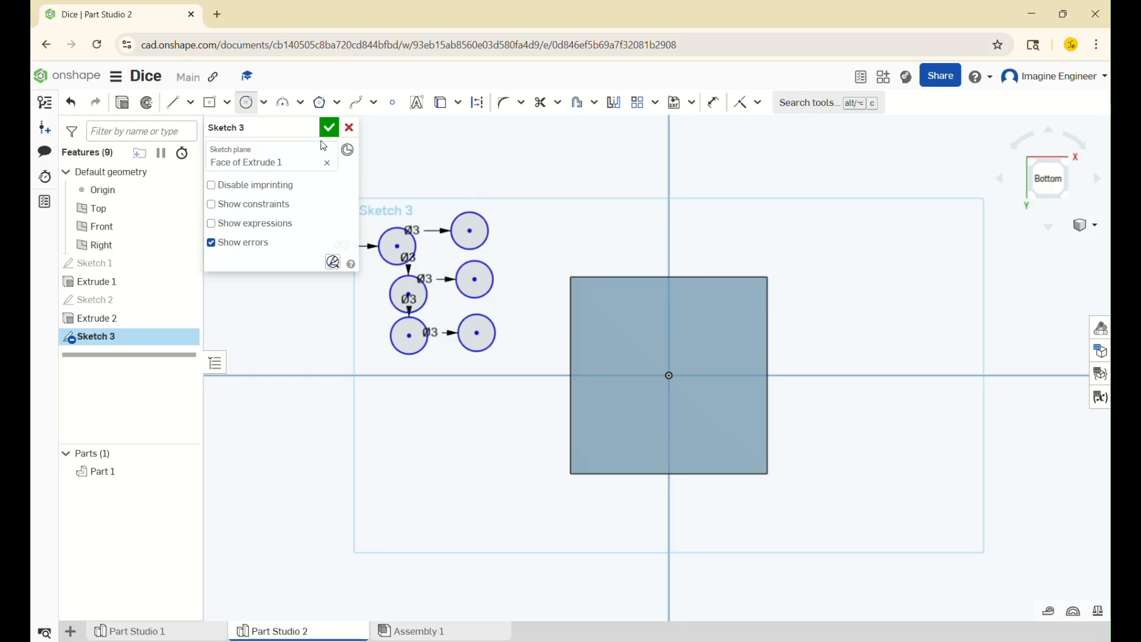
left_click(432, 158)
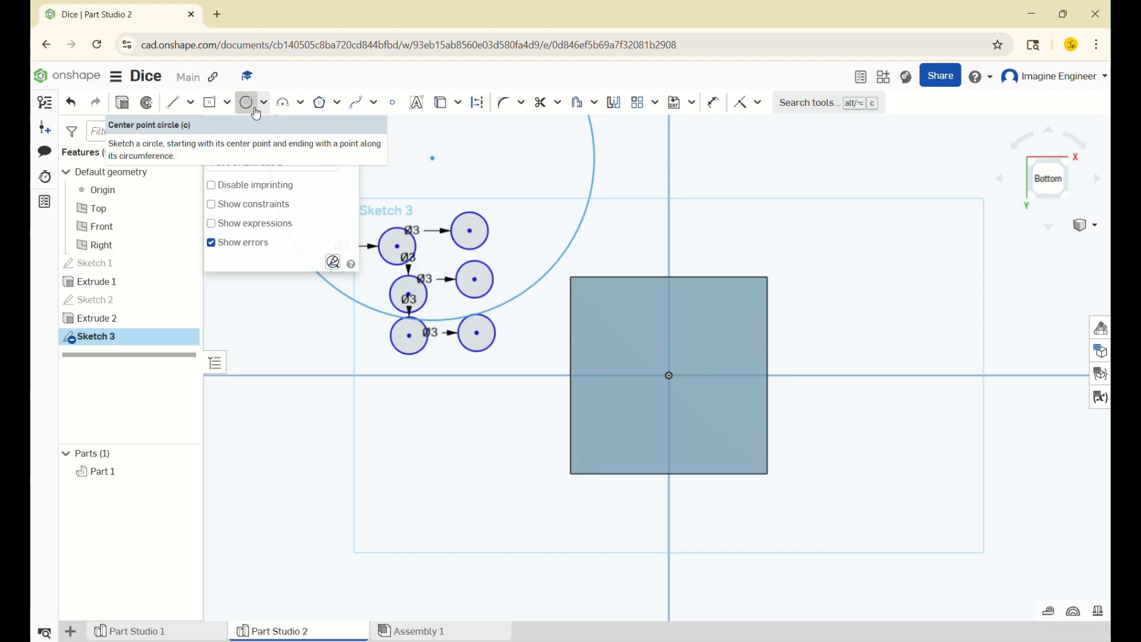
key("Escape")
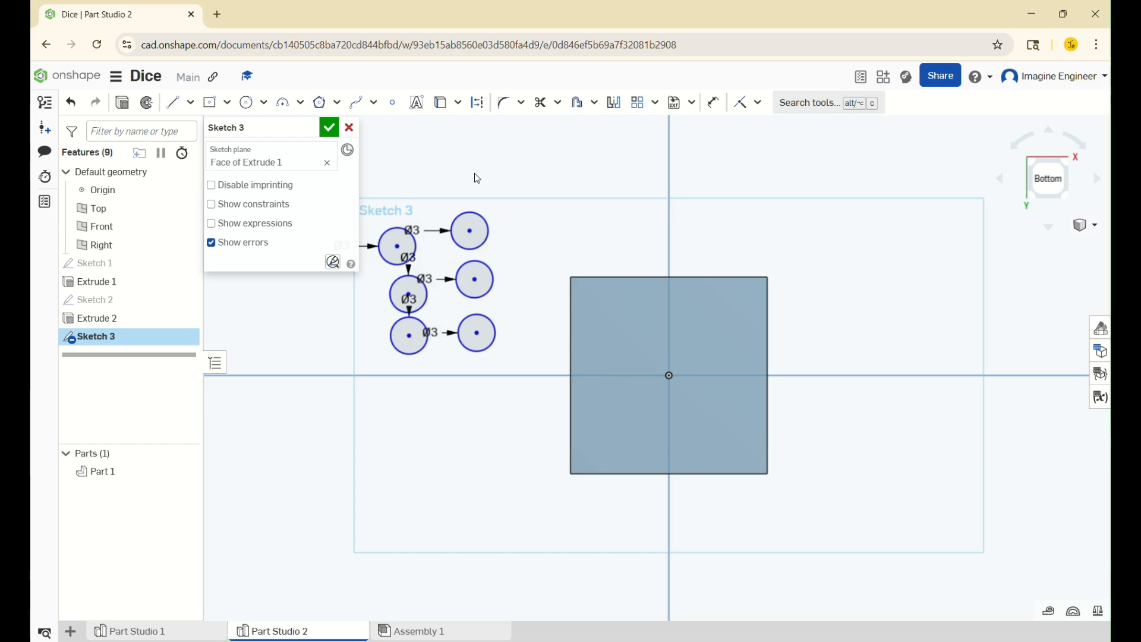
Move the uppermost circle of the second column onto the face's upper-left area and dimension its centre 4 mm from the left edge
left_click_drag(469, 231, 615, 323)
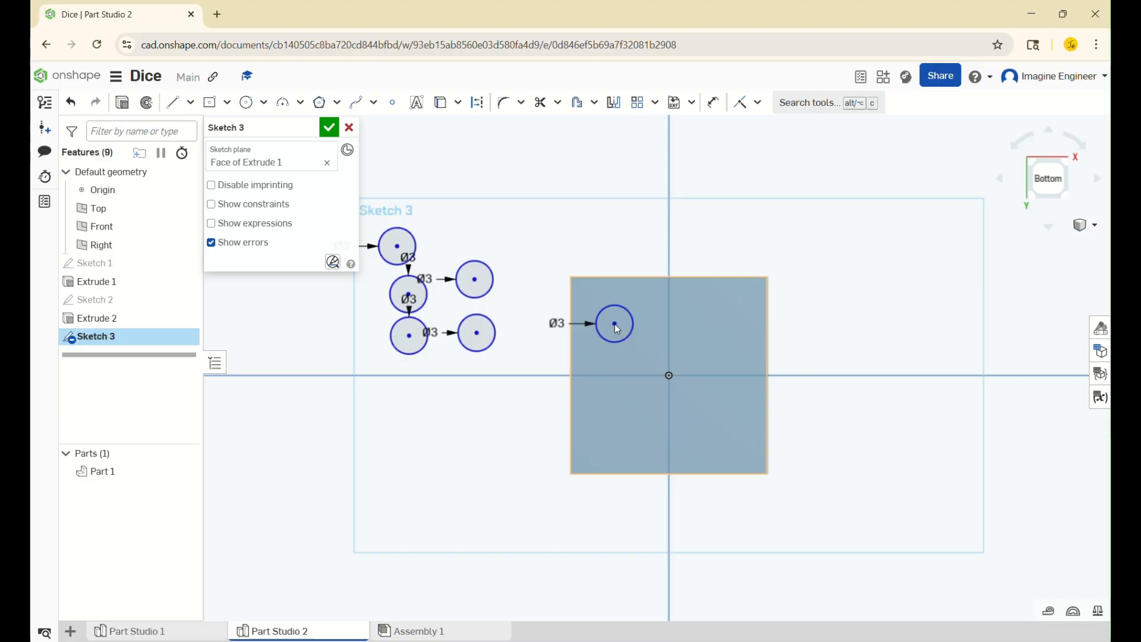
key("c")
key("d")
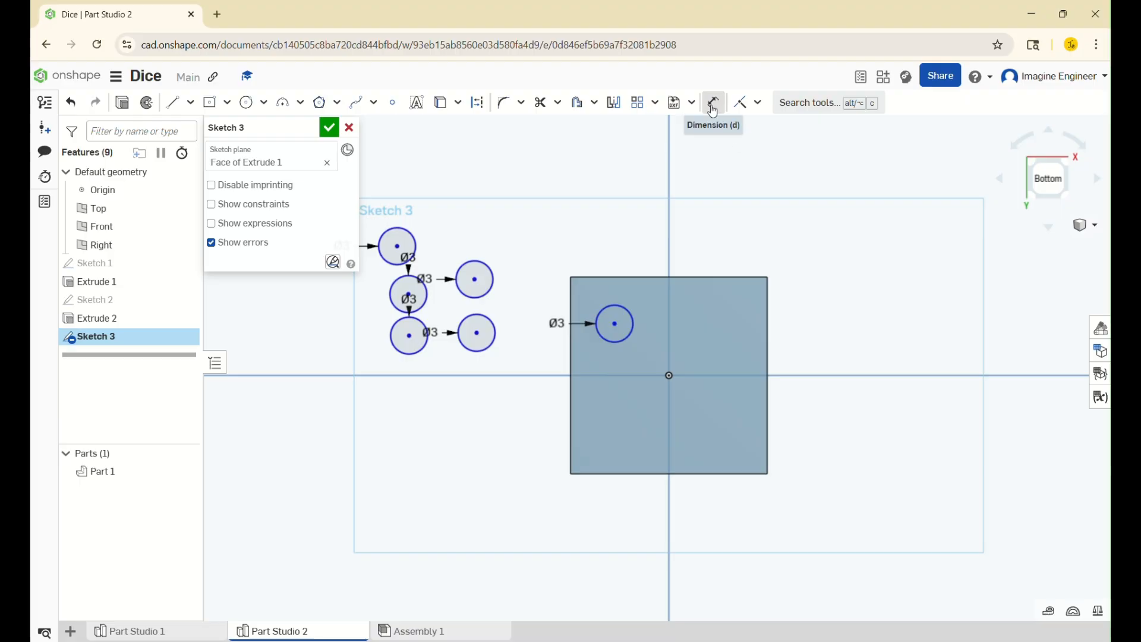
left_click(614, 322)
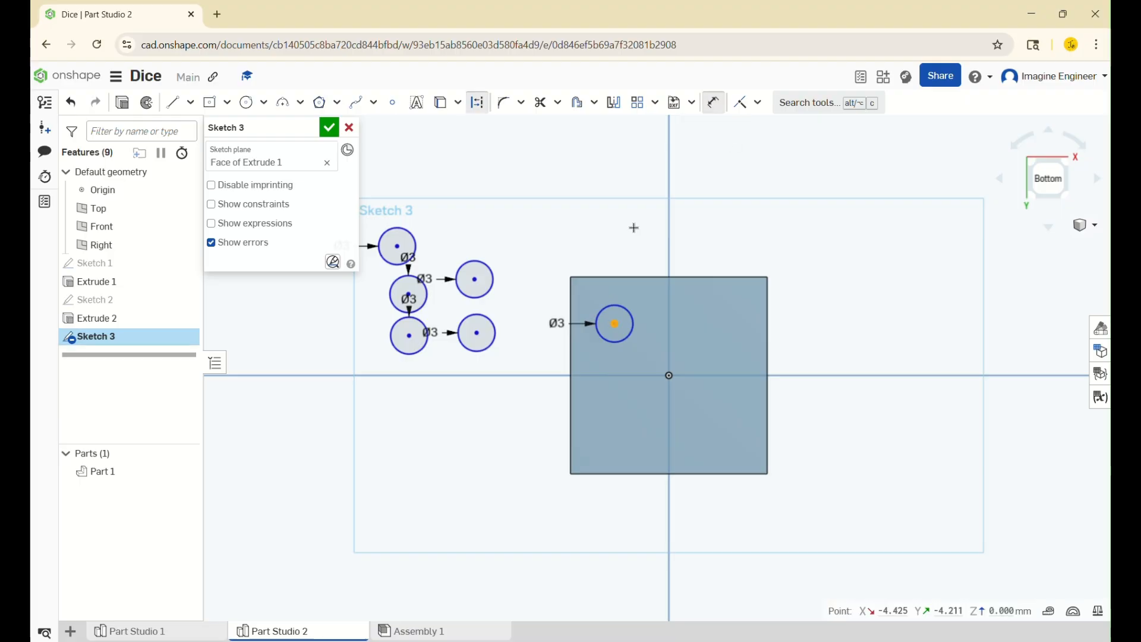
scroll(615, 321, "up", 4)
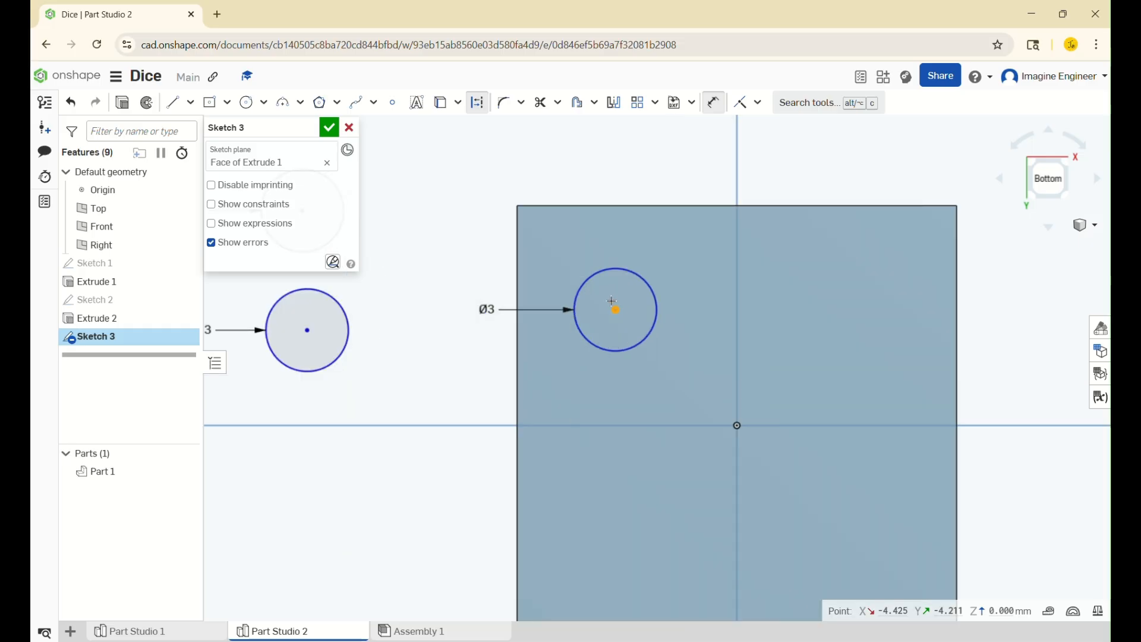
left_click(516, 290)
scroll(572, 240, "up", 1)
scroll(572, 240, "down", 1)
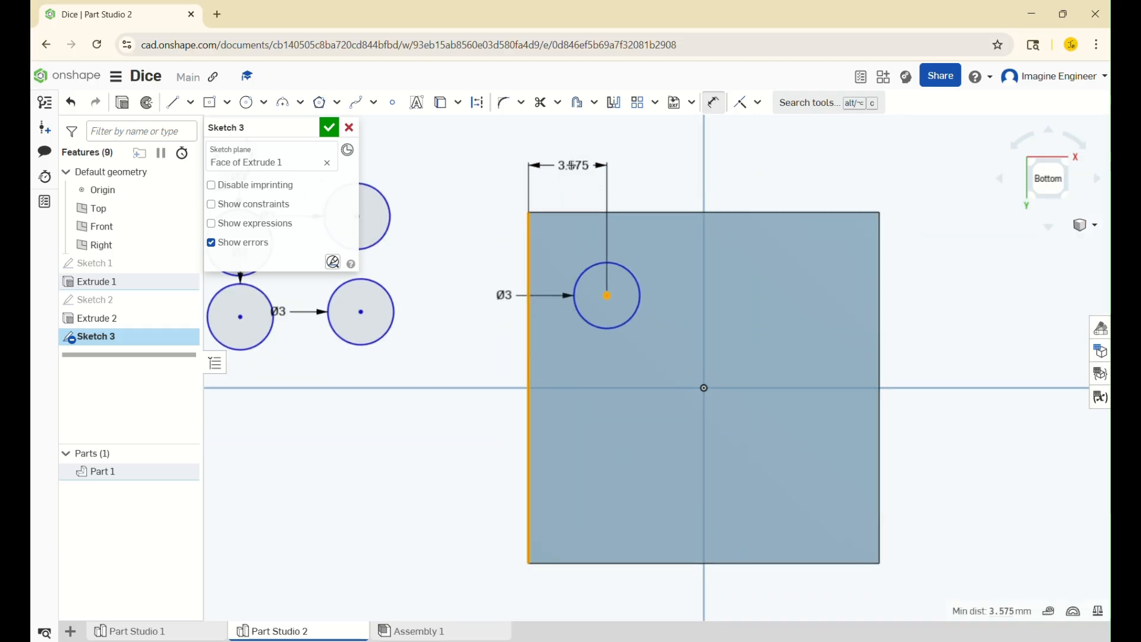
left_click(570, 165)
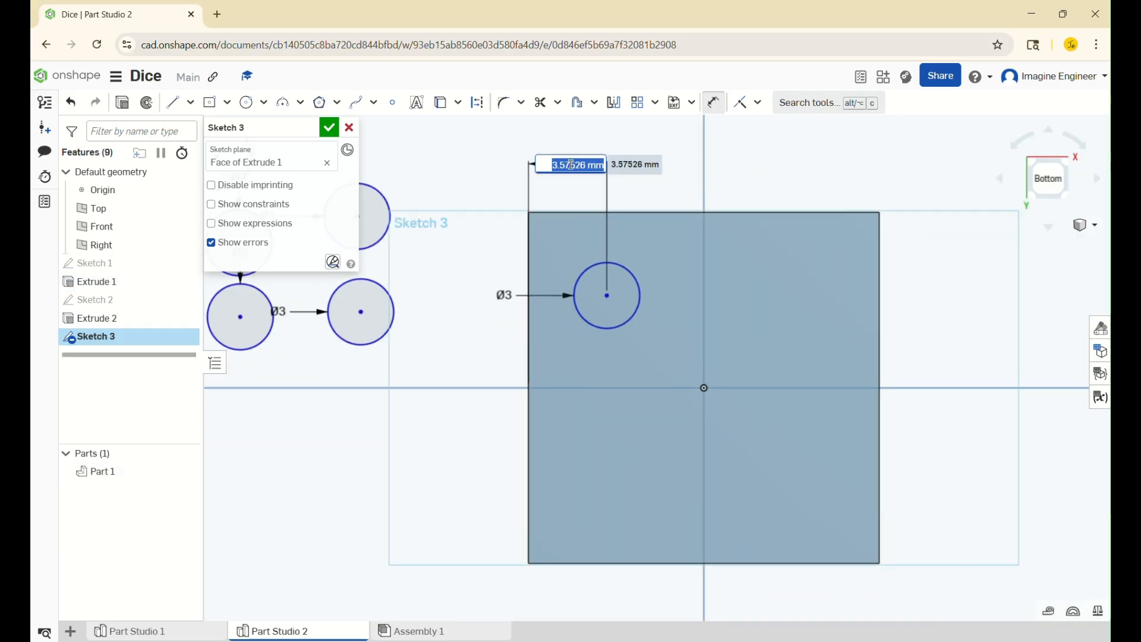
type("4")
key("Return")
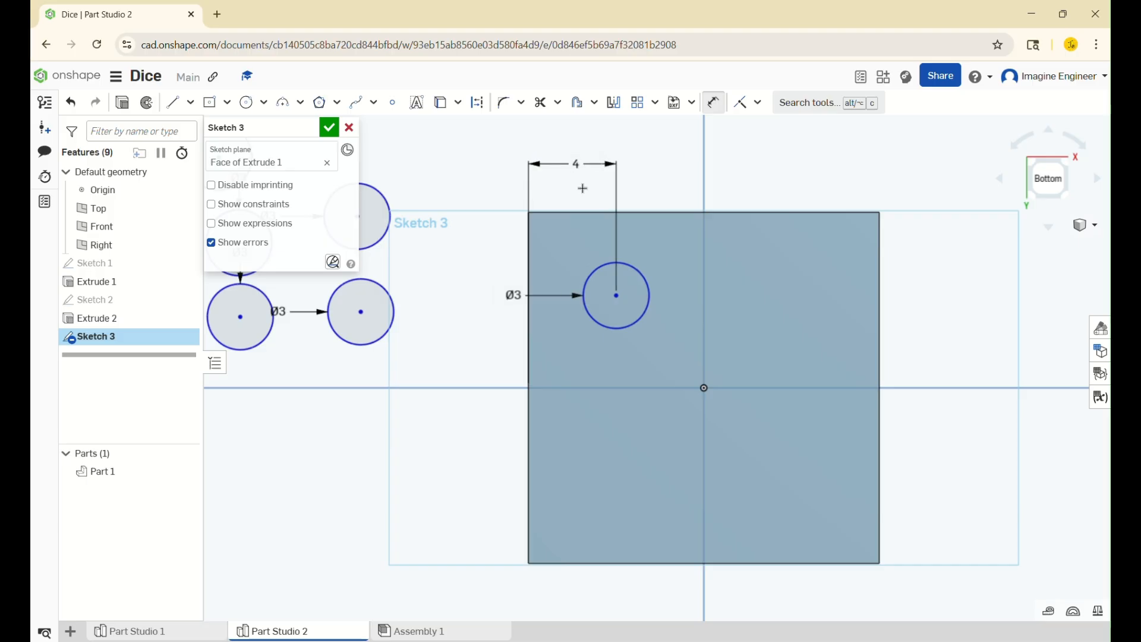
Dimension the centre of the circle on the face 4 mm from the face's top edge
left_click(616, 296)
left_click(537, 213)
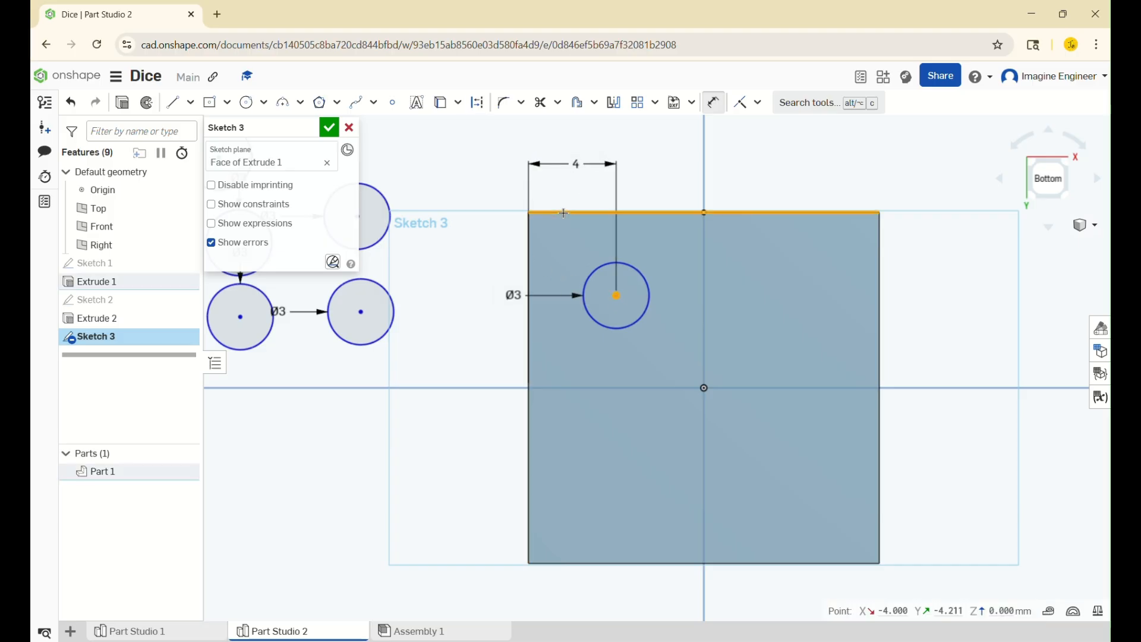
left_click(470, 262)
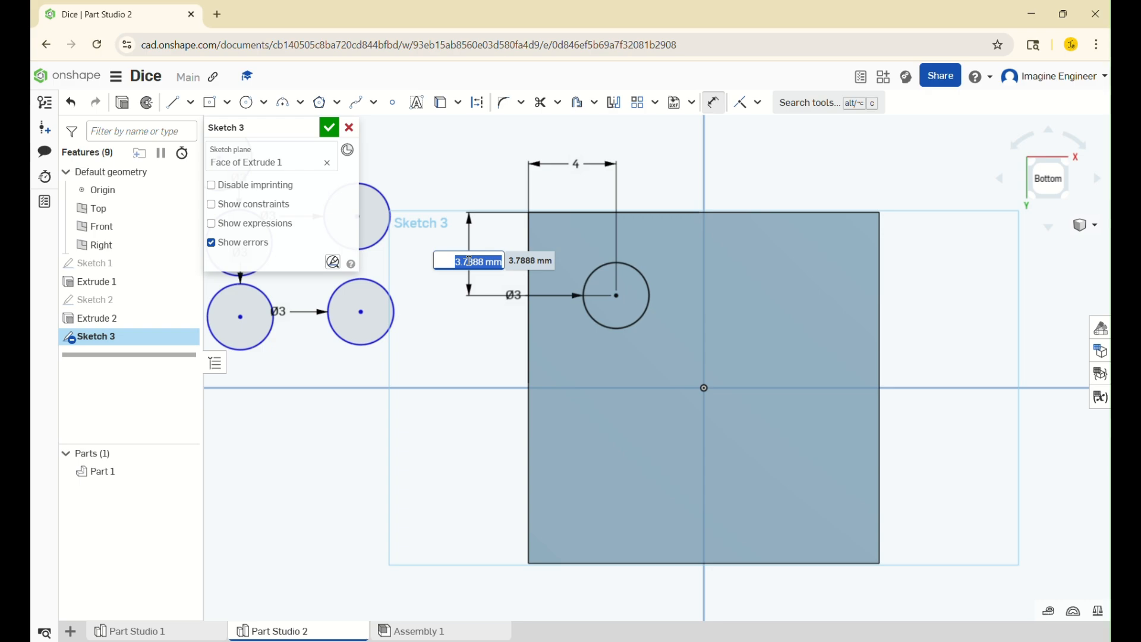
type("4")
key("Return")
key("Escape")
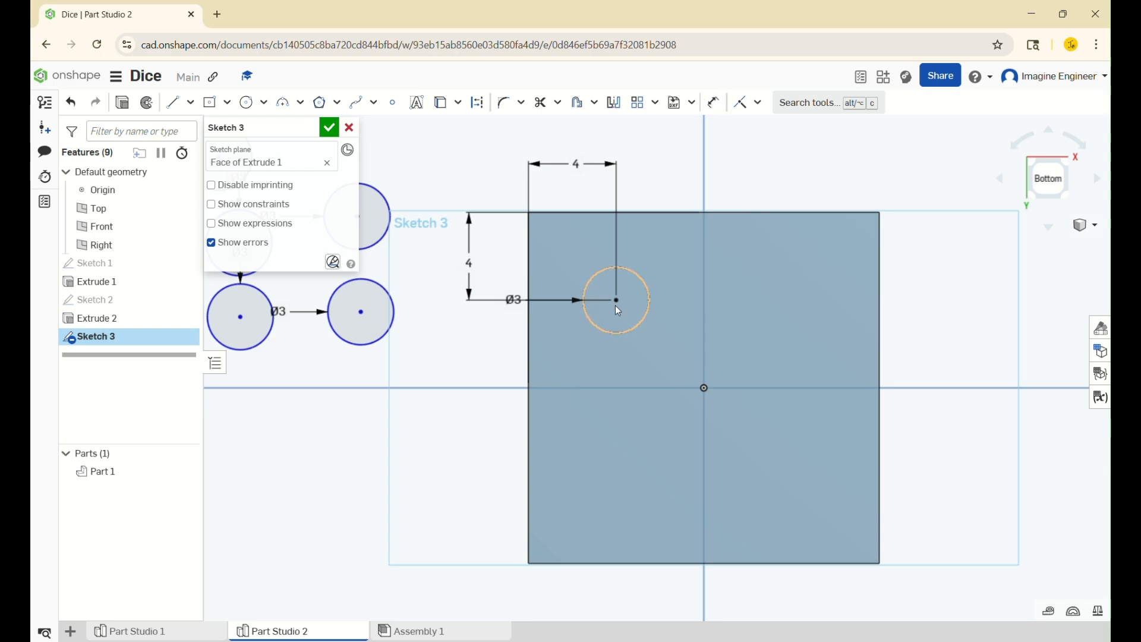
scroll(606, 286, "up", 3)
scroll(626, 318, "down", 2)
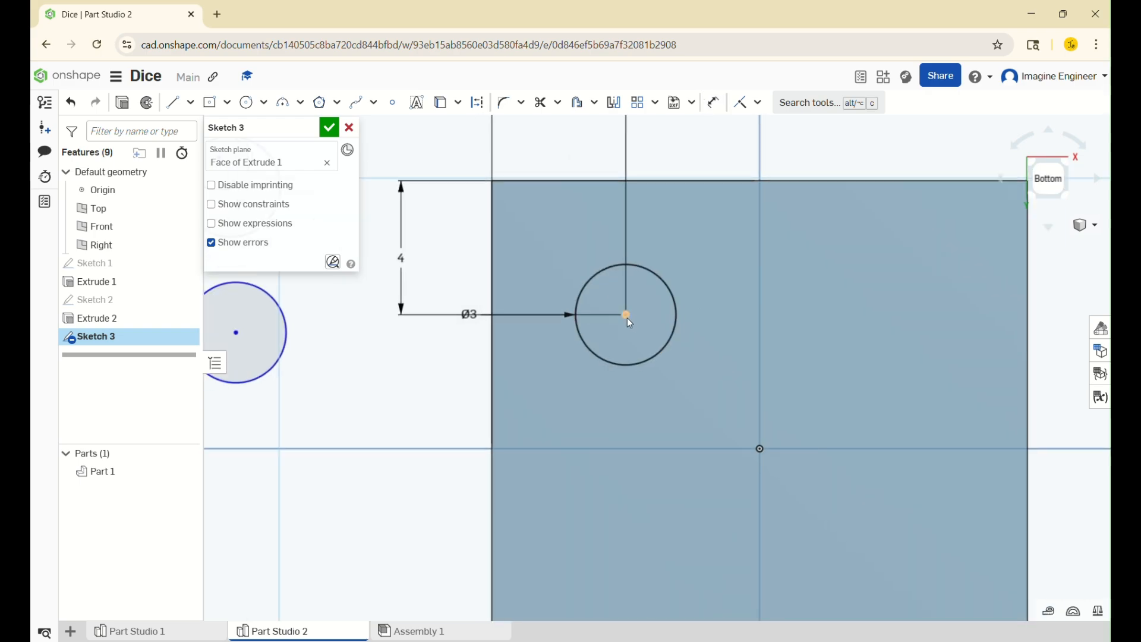
scroll(626, 318, "up", 1)
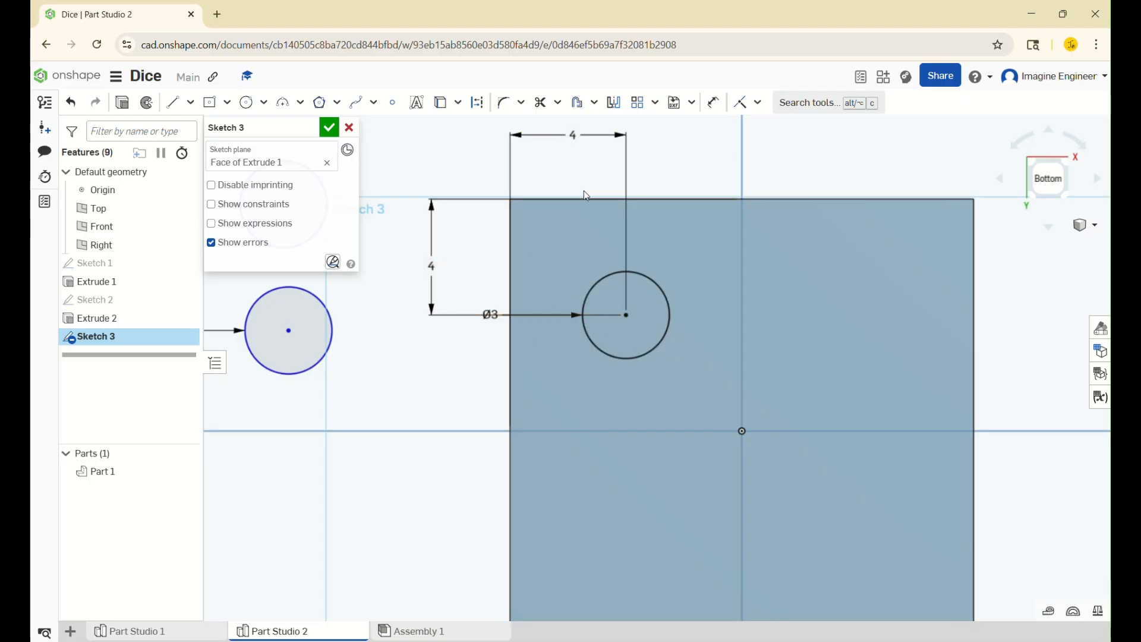
scroll(584, 191, "down", 4)
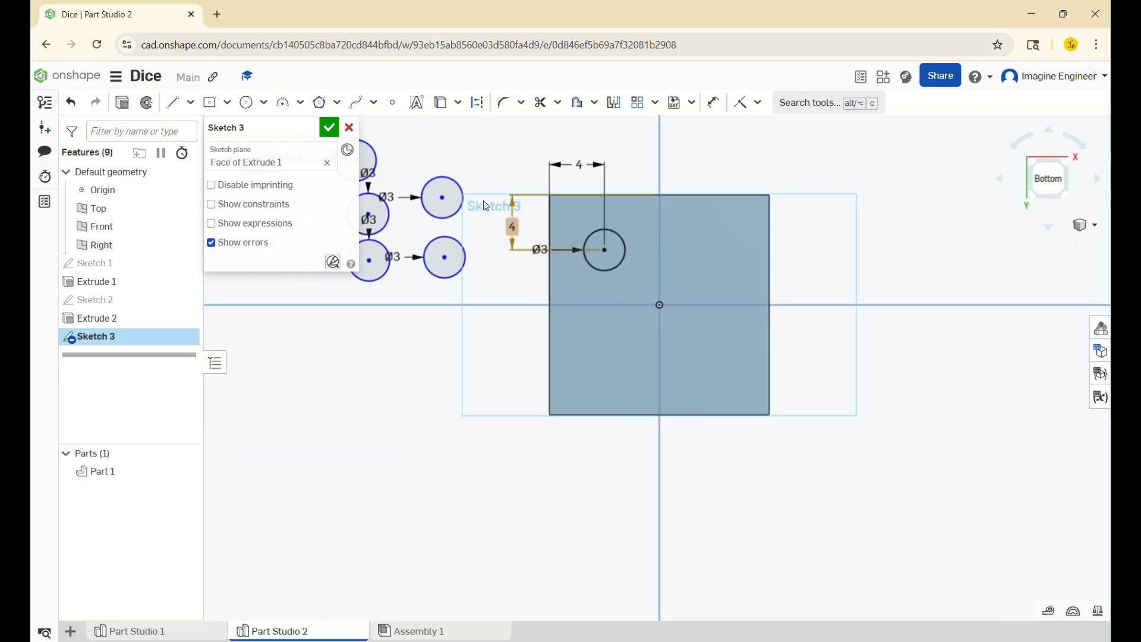
Move the upper circle of the second column onto the face's upper-right area and dimension its centre 4 mm from the top edge
left_click_drag(466, 206, 714, 276)
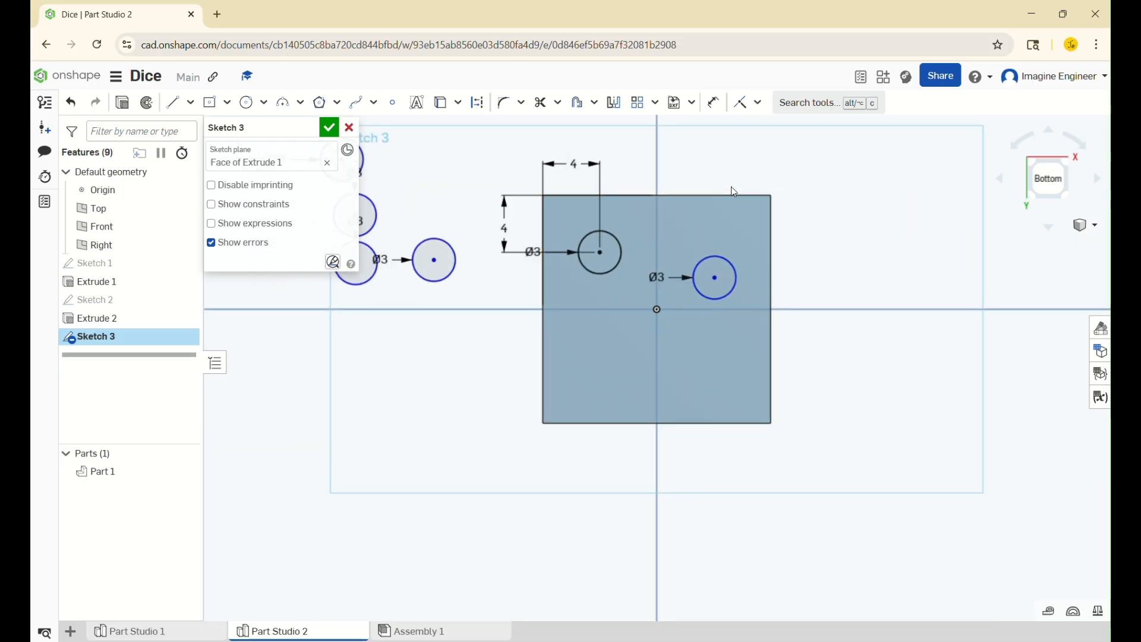
scroll(731, 187, "up", 3)
key("c")
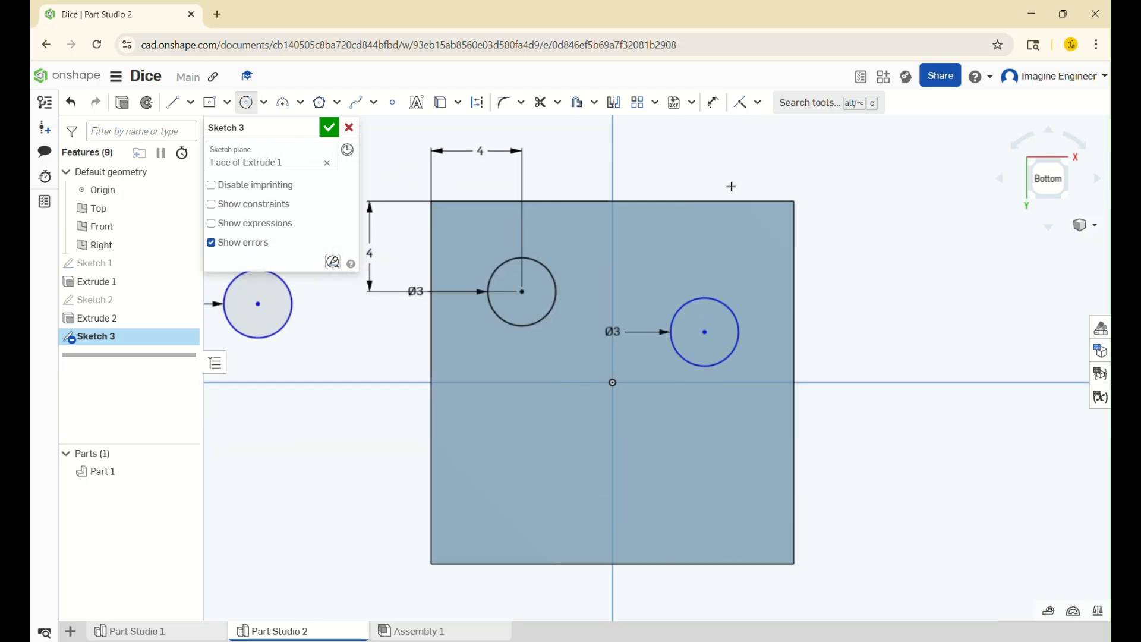
left_click(705, 332)
key("u")
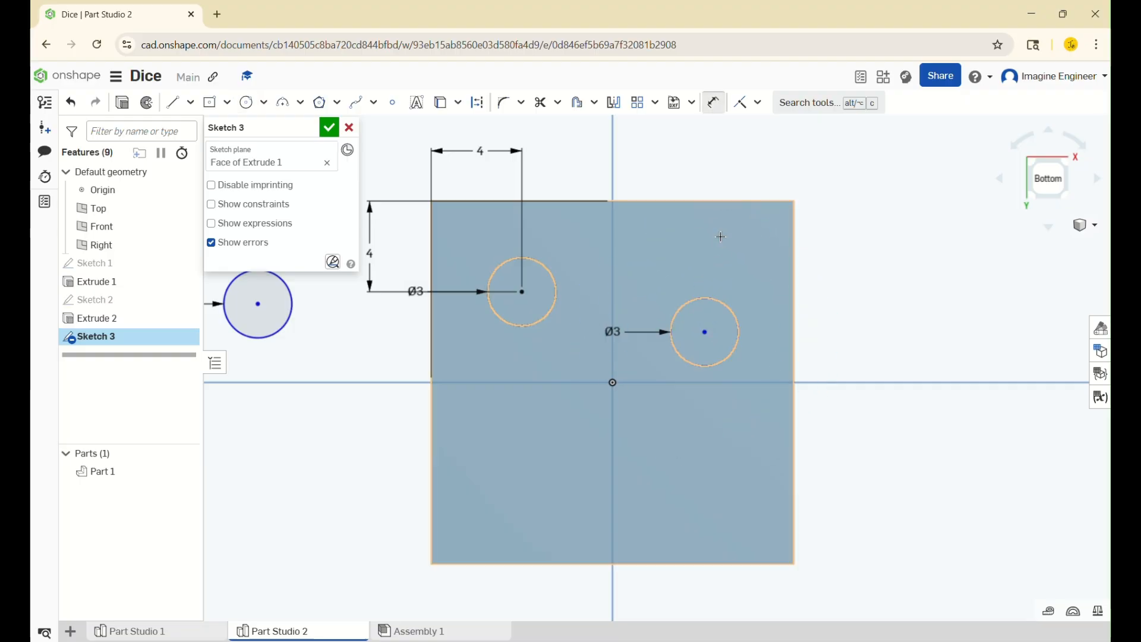
key("d")
left_click(705, 332)
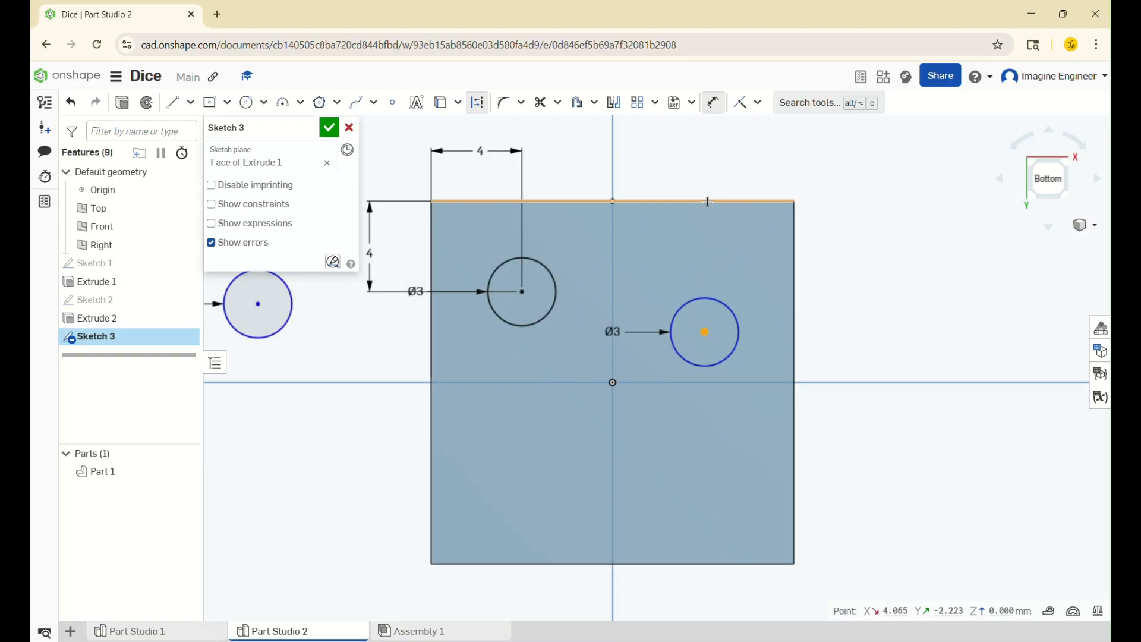
left_click(716, 201)
left_click(884, 272)
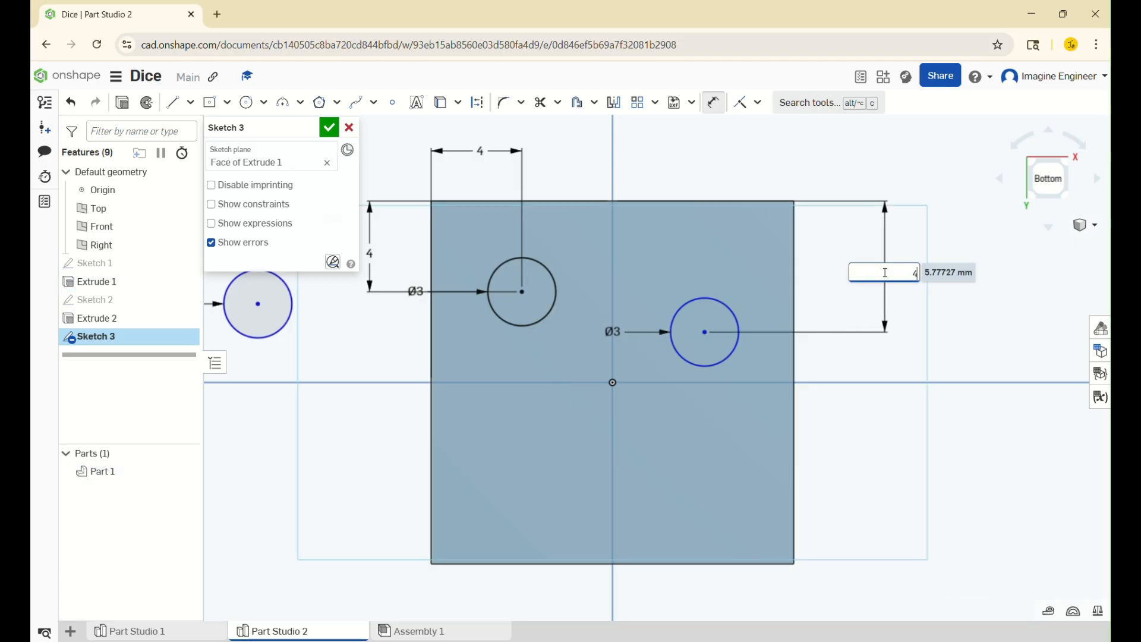
key("Return")
Dimension the centre of the upper-right circle 4 mm from the face's right edge
left_click(707, 290)
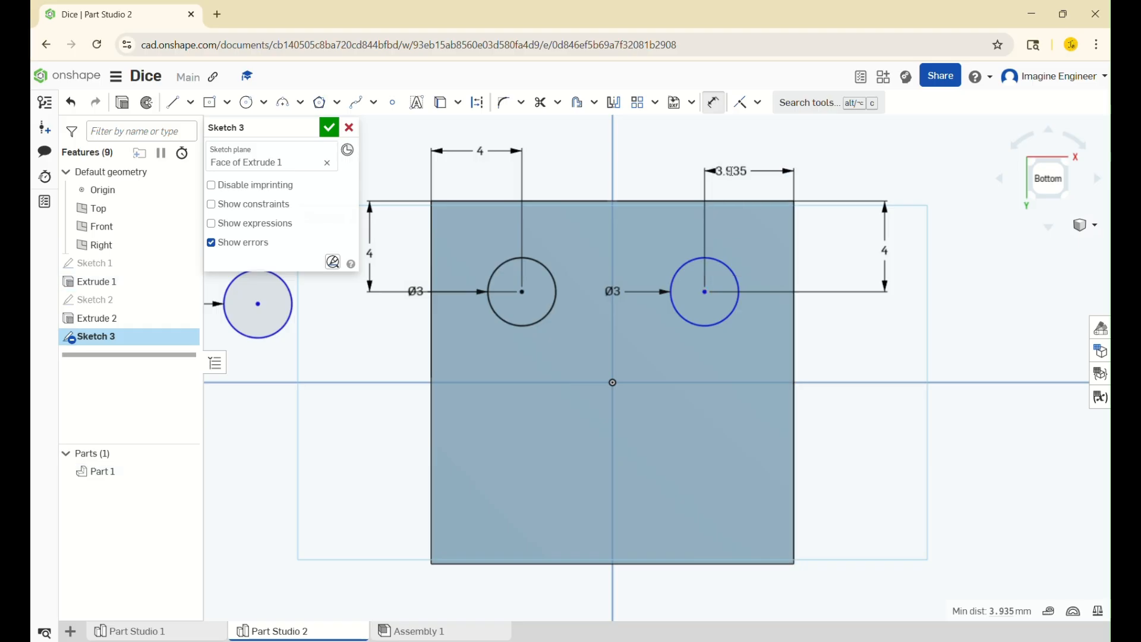
left_click(731, 172)
key("Return")
key("Escape")
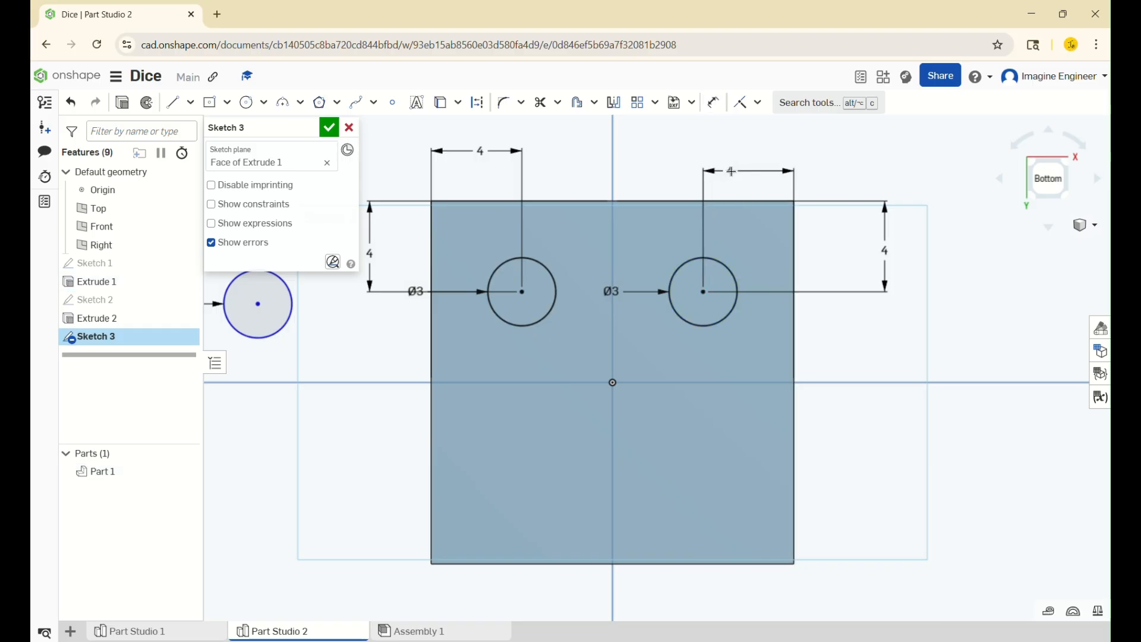
Move the remaining circle of the second column onto the face's lower-left area and dimension its centre 4 mm from the bottom edge
scroll(734, 176, "down", 2)
mouse_move(379, 269)
left_mouse_down()
mouse_move(583, 440)
mouse_move(565, 360)
left_mouse_up()
left_click(566, 360)
left_click(552, 466)
left_click(454, 431)
type("4")
key("Return")
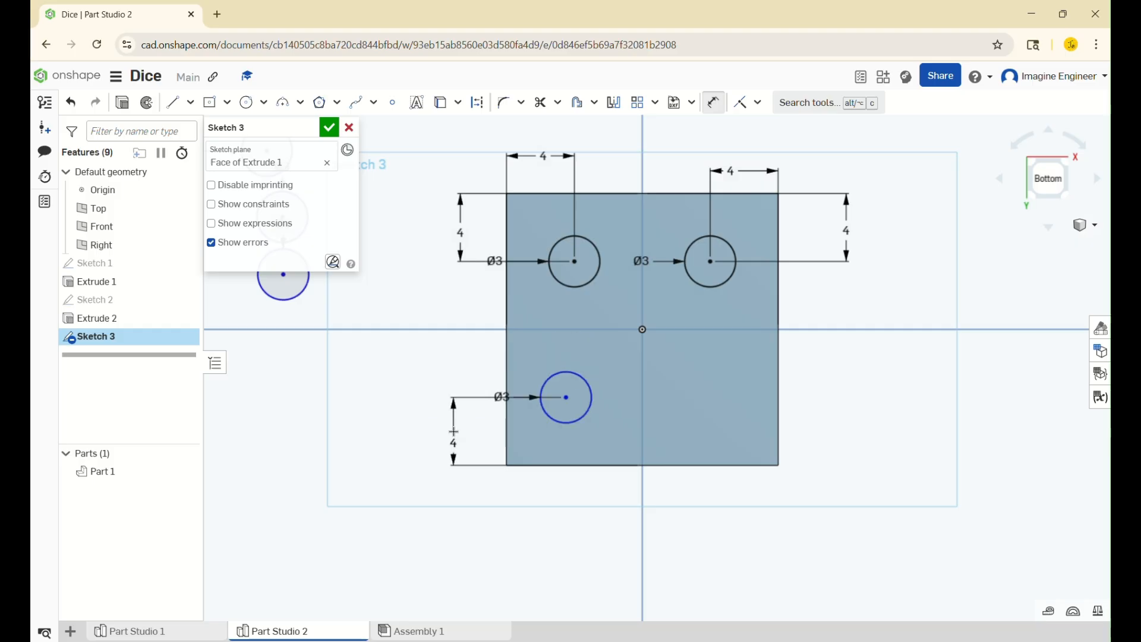
Dimension the centre of the lower-left circle 4 mm from the face's left edge
left_click(566, 396)
left_click(506, 437)
left_click(539, 498)
type("4")
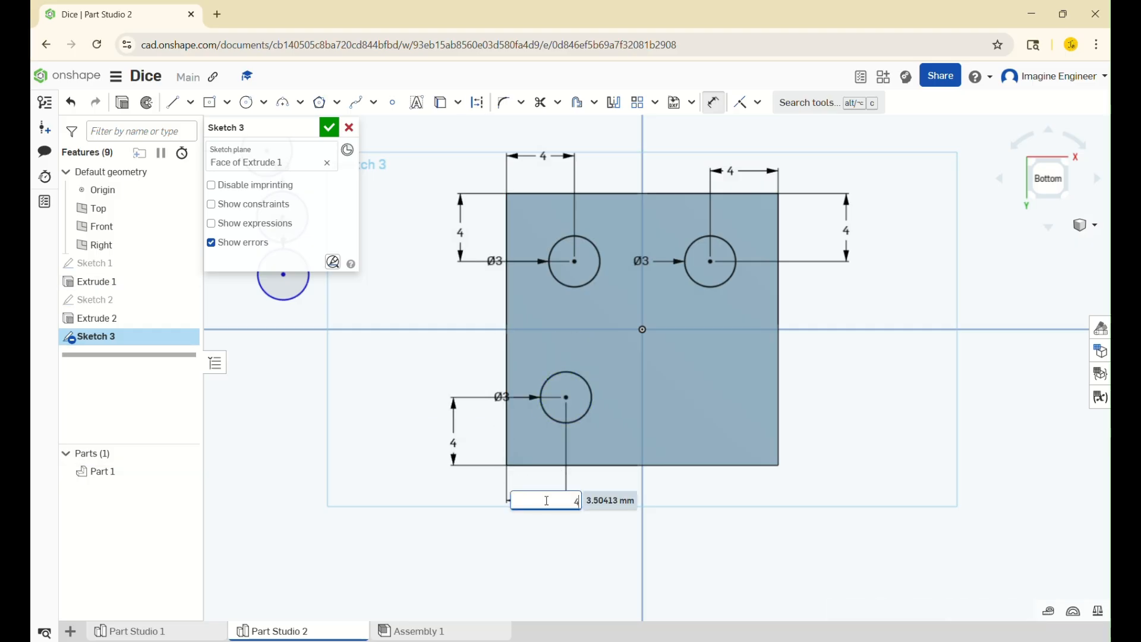
key("Return")
Move the lowest outside circle onto the face's lower-right area and dimension its centre 4 mm from the right edge
mouse_move(282, 278)
left_mouse_down()
mouse_move(703, 441)
mouse_move(695, 402)
left_mouse_up()
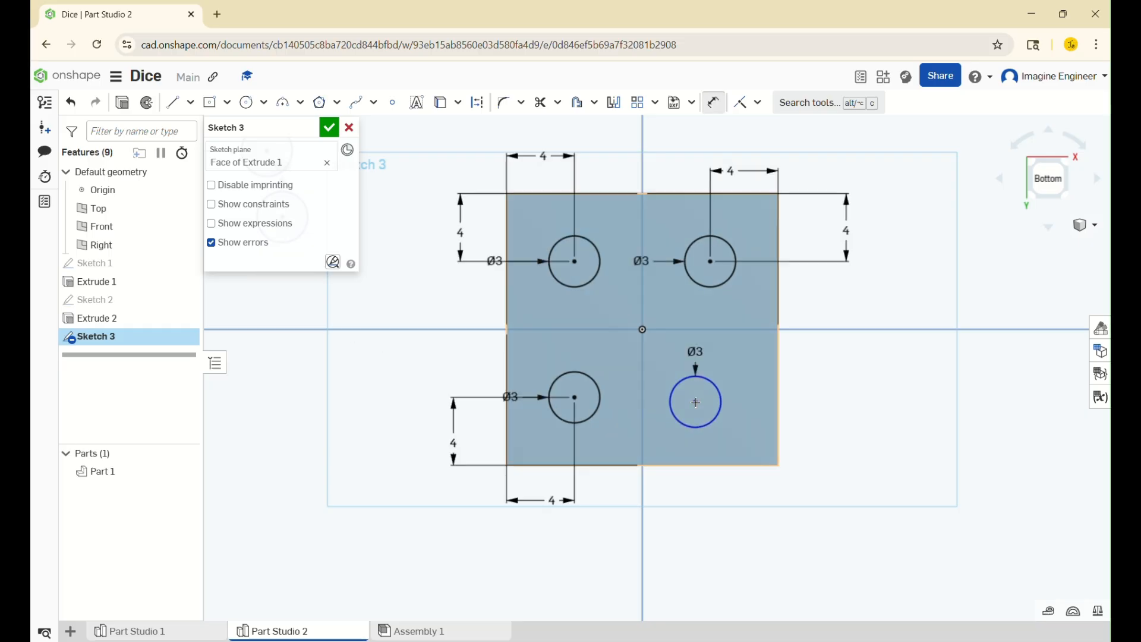
left_click(696, 401)
left_click(778, 410)
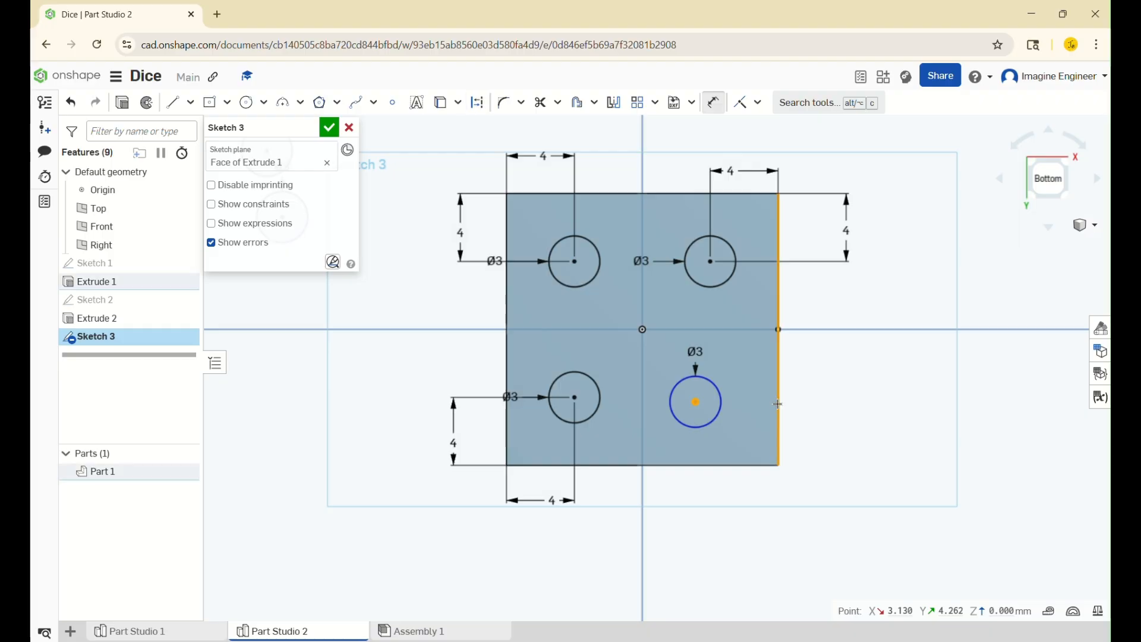
left_click(726, 494)
type("4")
key("Return")
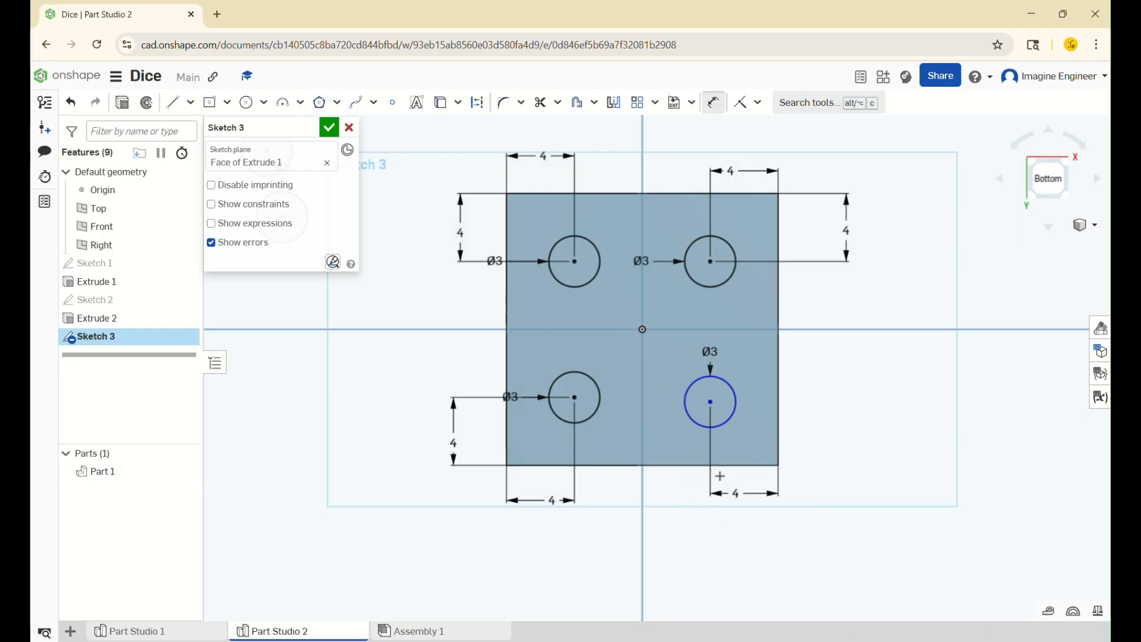
left_click(710, 402)
left_click(778, 394)
key("Escape")
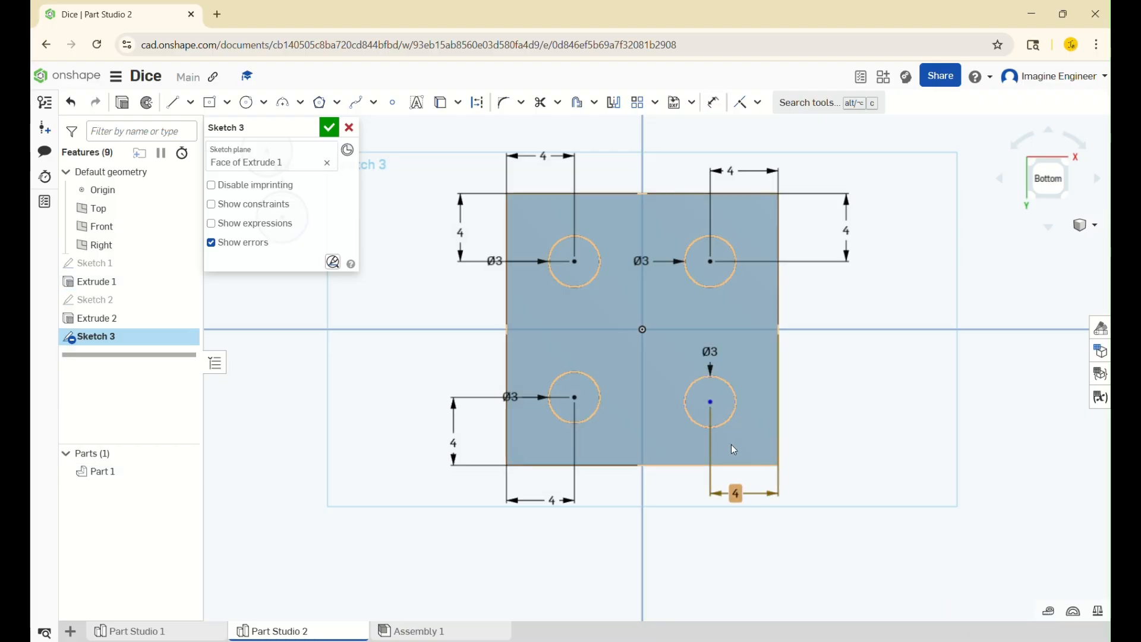
Dimension the centre of the lower-right circle 4 mm from the face's bottom edge
left_click(710, 398)
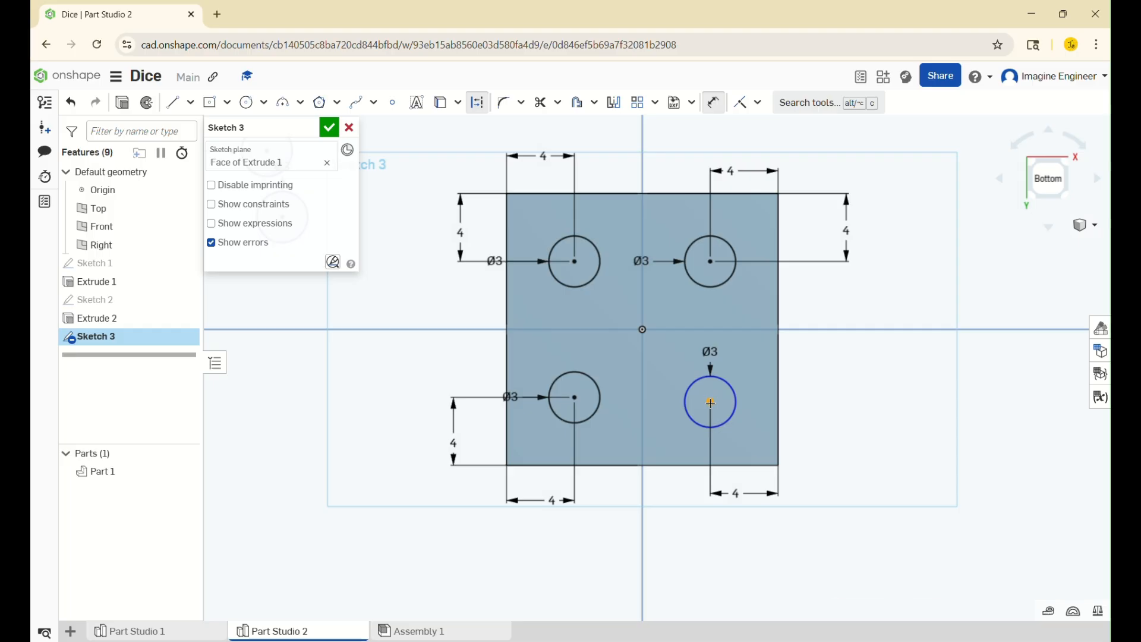
left_click(767, 465)
left_click(842, 408)
type("4")
key("Return")
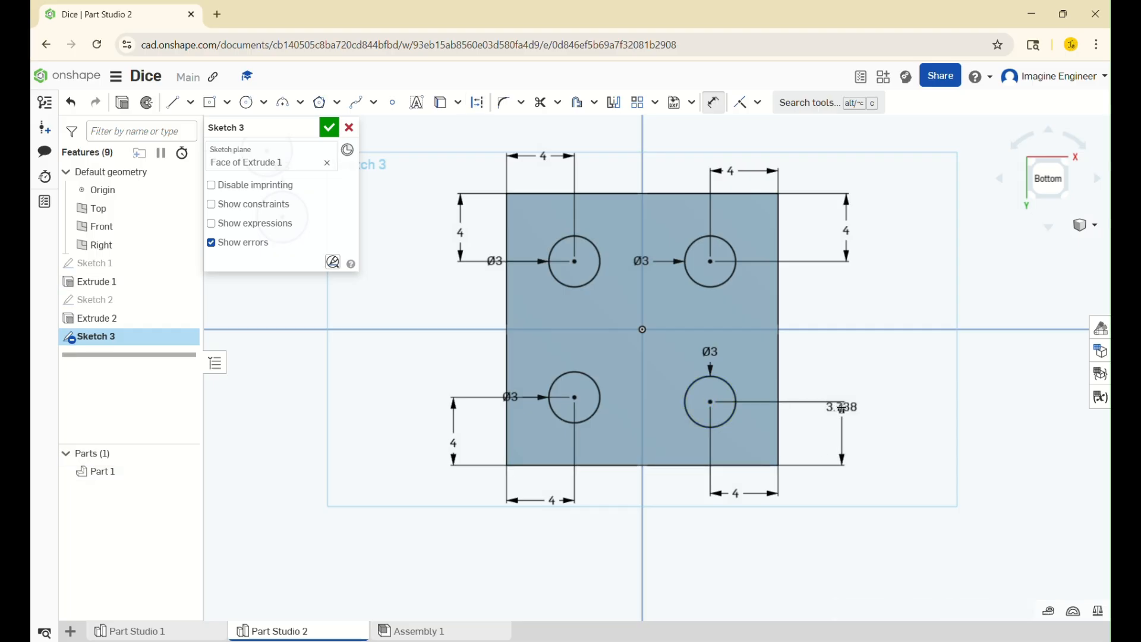
Move the lower of the two outside circles between the left-hand circles and dimension its centre 8 mm from the face's top edge
scroll(843, 408, "down", 2)
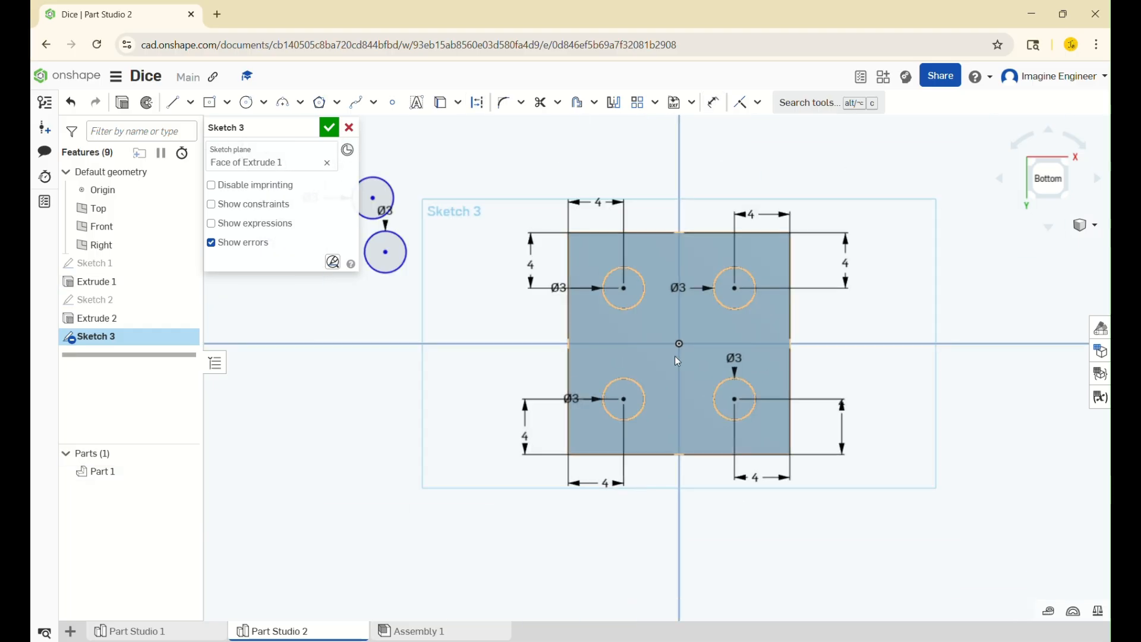
scroll(733, 374, "down", 2)
left_click_drag(479, 285, 560, 337)
scroll(709, 310, "up", 3)
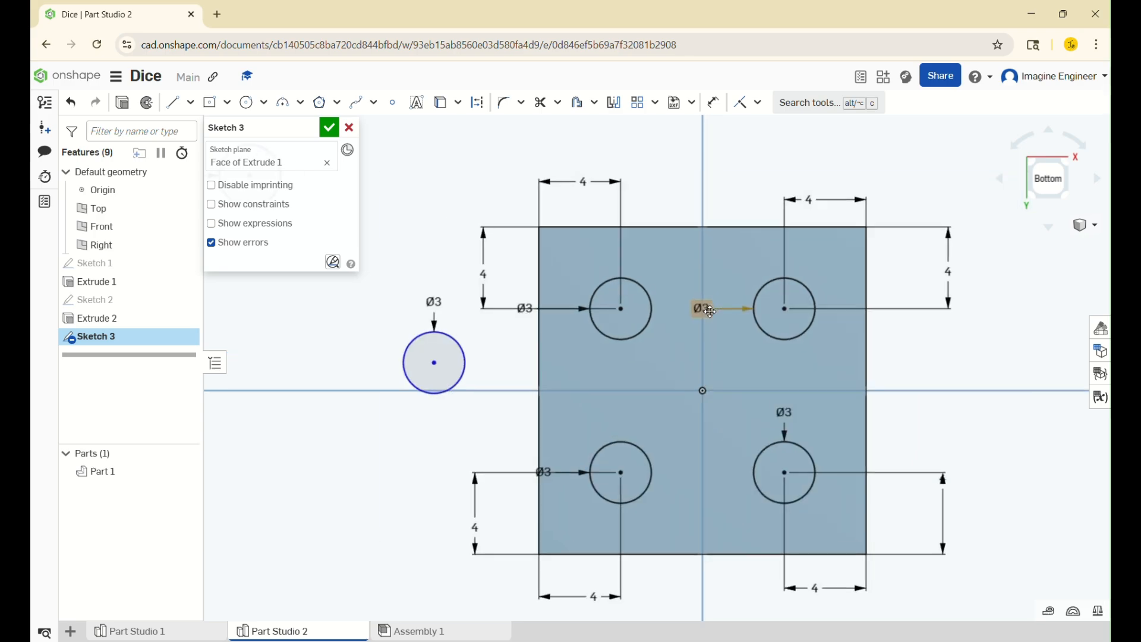
mouse_move(437, 365)
left_mouse_down()
mouse_move(631, 393)
mouse_move(644, 379)
left_mouse_up()
left_click(645, 379)
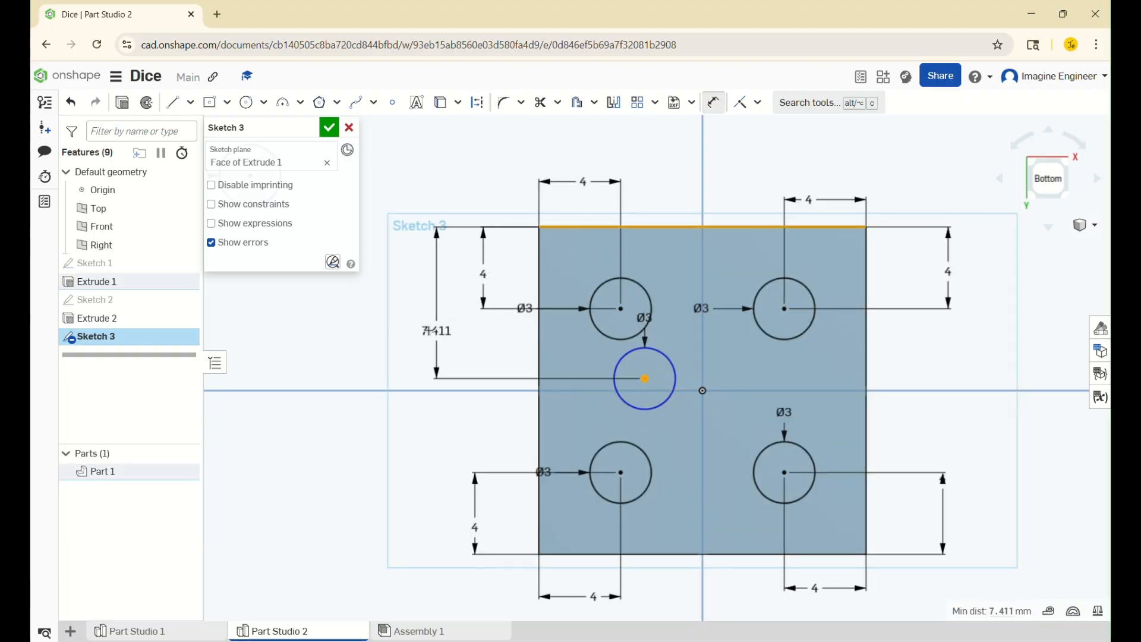
left_click(422, 326)
key("Return")
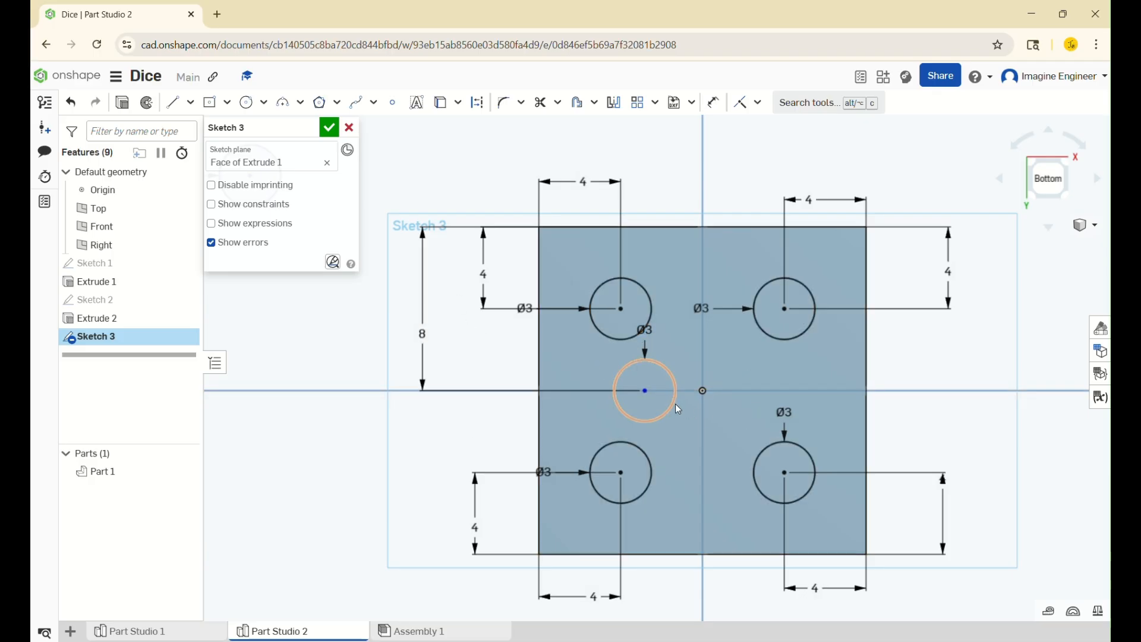
left_click(646, 390)
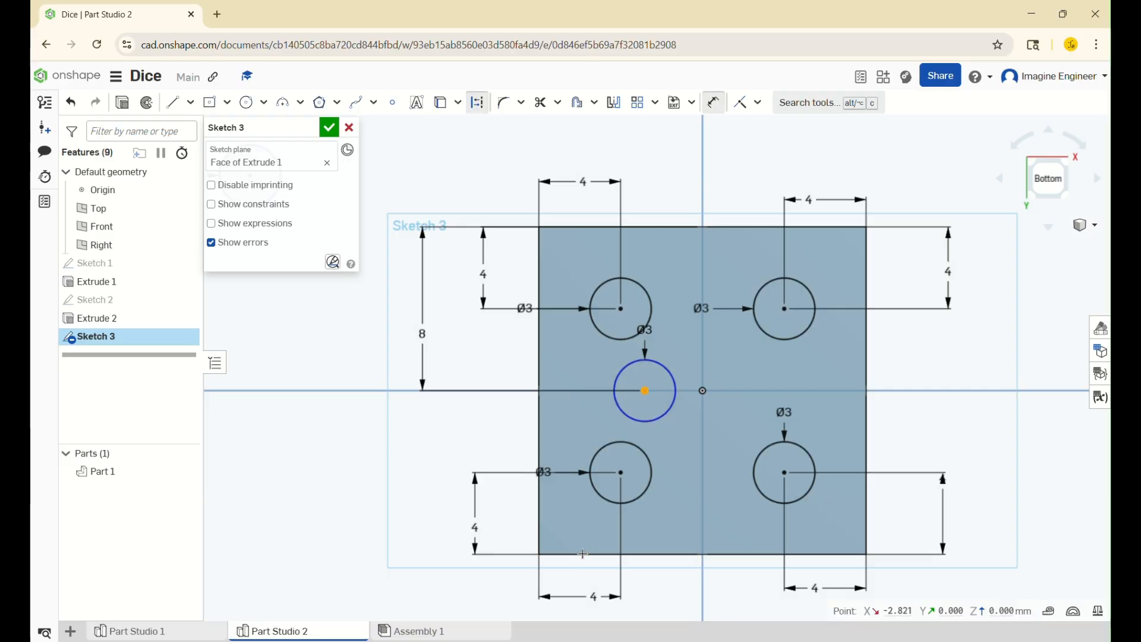
left_click(541, 339)
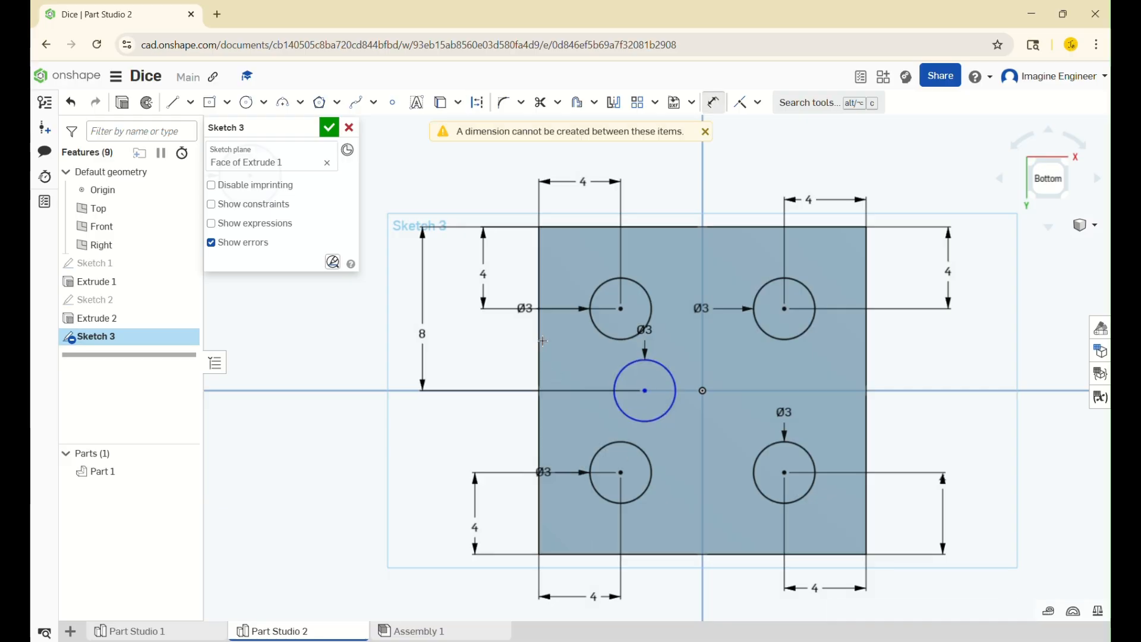
key("Escape")
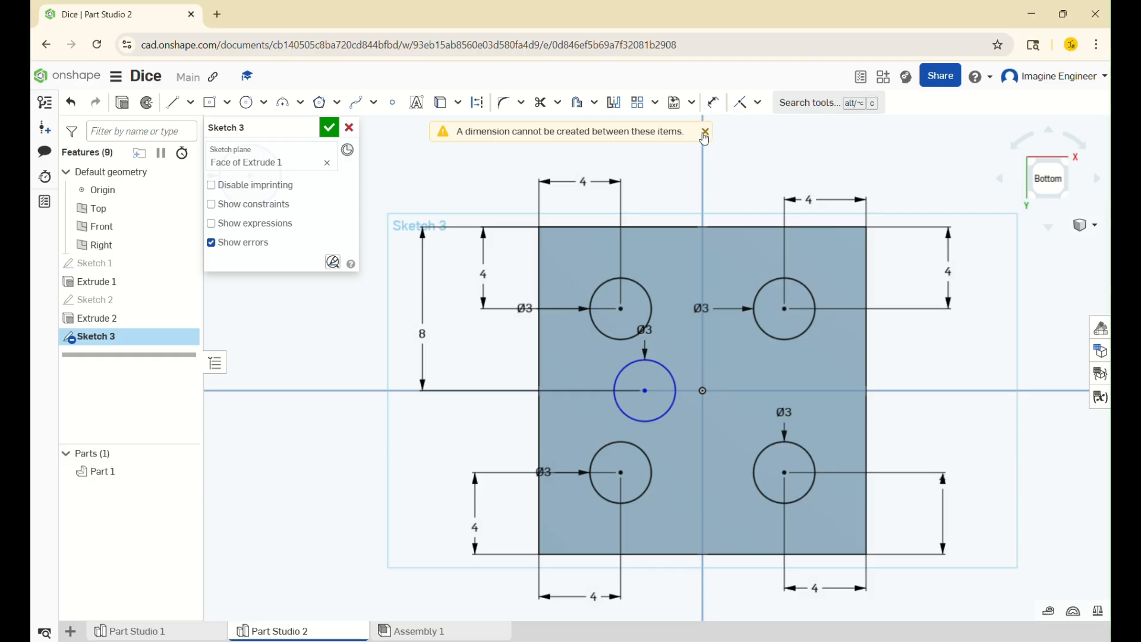
Dimension the centre of the middle-left circle 4 mm from the face's left edge
key("d")
left_click(645, 390)
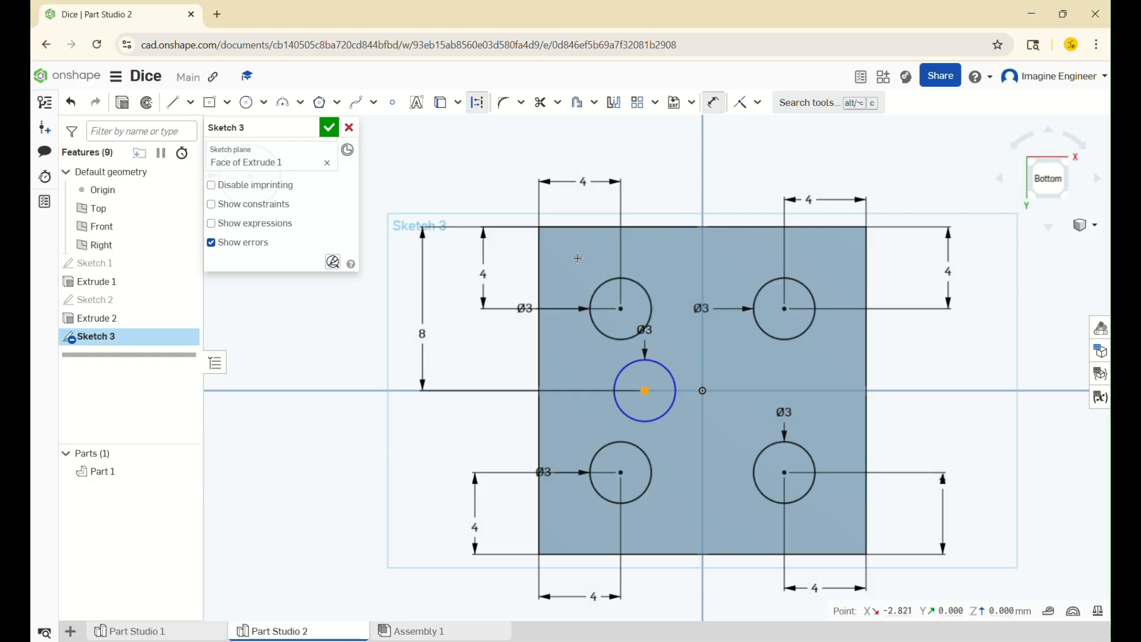
left_click(539, 262)
left_click(582, 166)
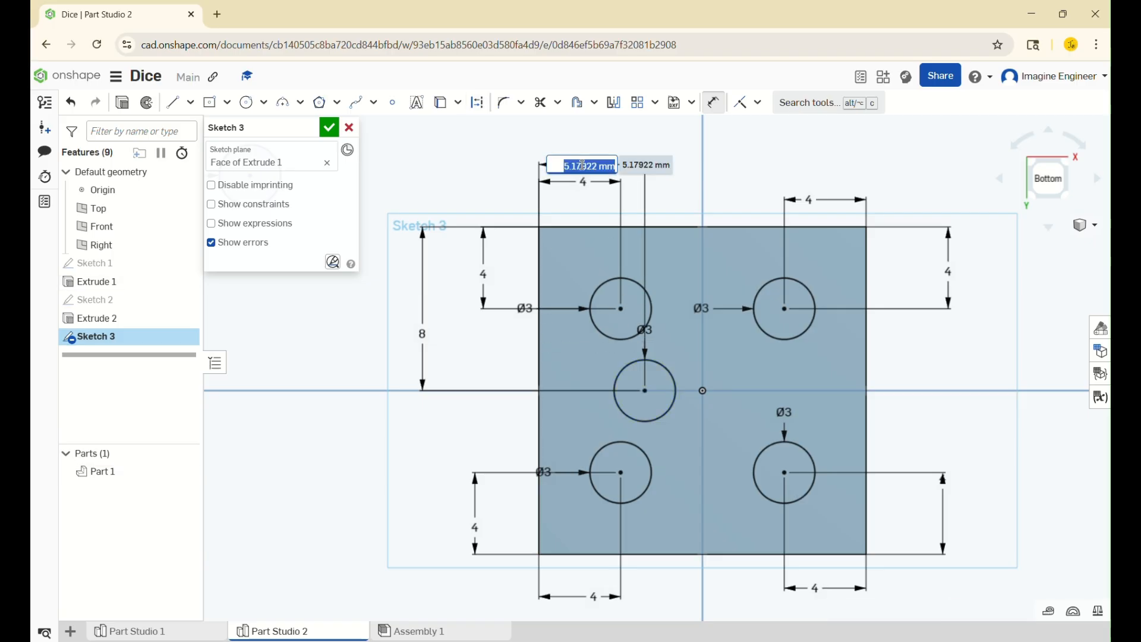
type("4")
key("Return")
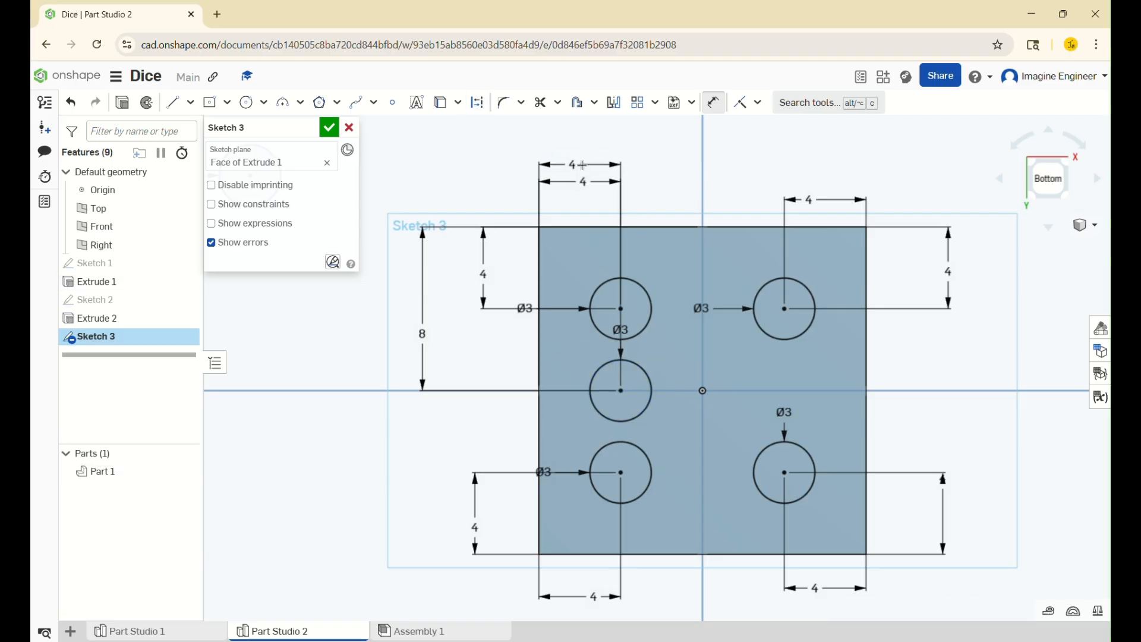
Move the last outside circle onto the face between the two columns and dimension its centre 8 mm from the top edge
scroll(639, 341, "up", 3)
scroll(640, 341, "down", 6)
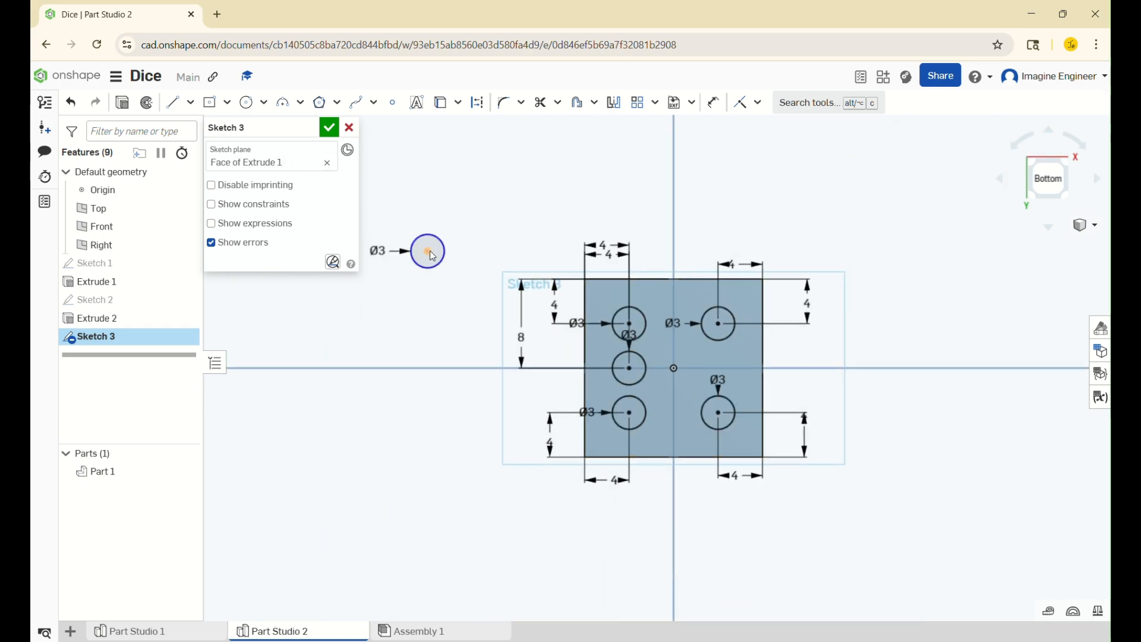
left_click_drag(451, 261, 696, 393)
scroll(717, 355, "up", 5)
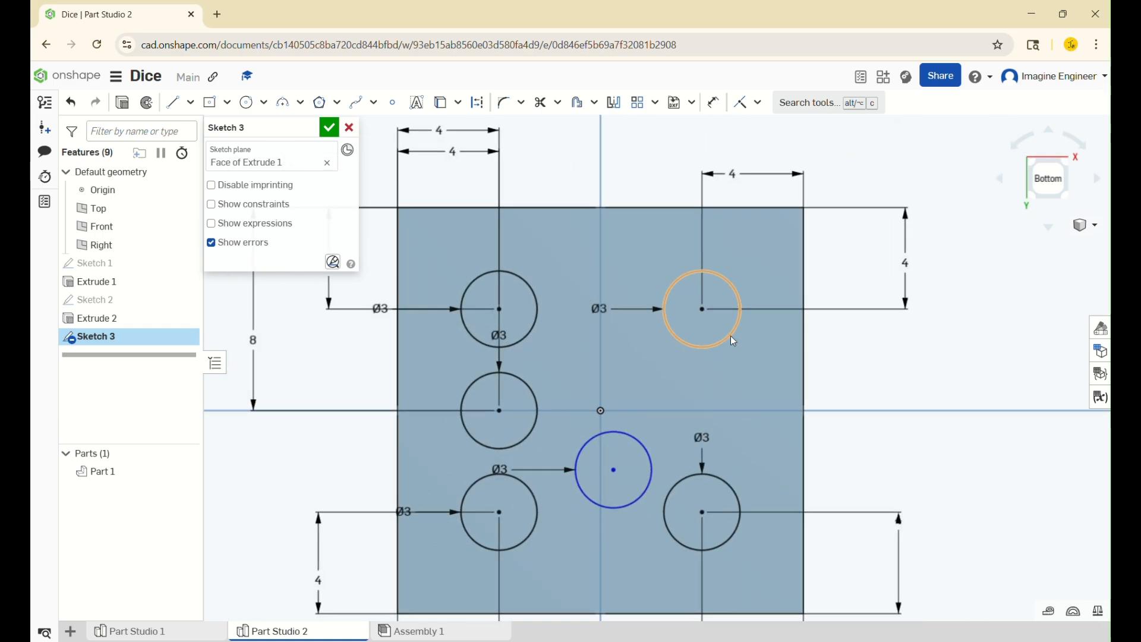
key("d")
left_click(614, 469)
left_click(669, 207)
left_click(937, 332)
type("8")
key("Return")
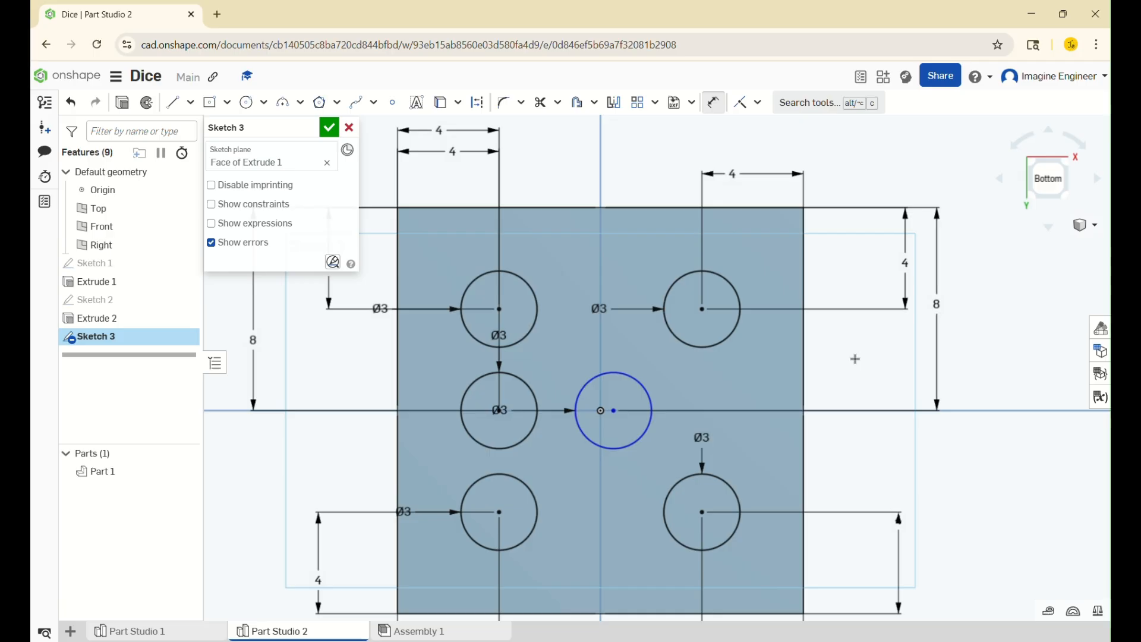
Dimension the centre of the last placed circle 4 mm from the face's right edge and end the dimension tool
left_click(805, 379)
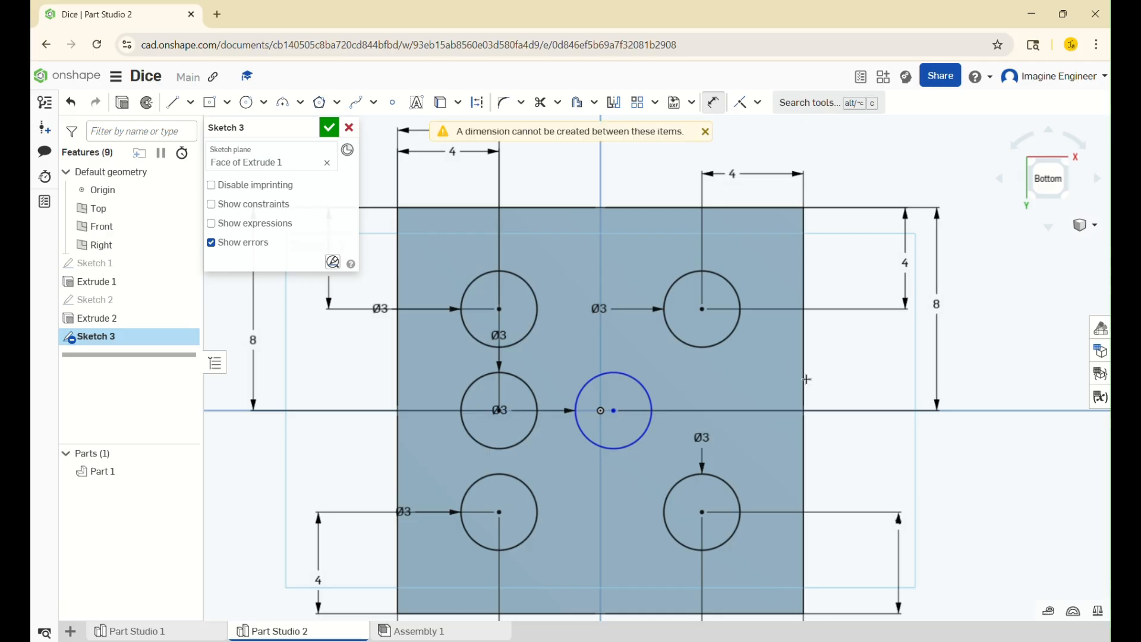
key("d")
left_click(613, 410)
left_click(803, 368)
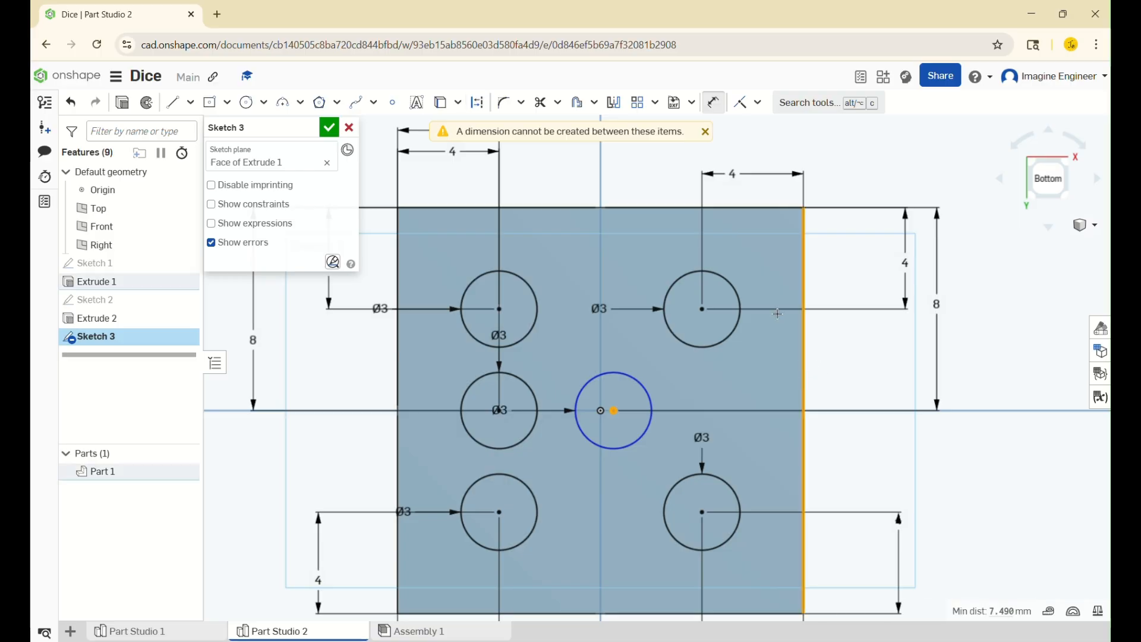
left_click(726, 157)
type("4")
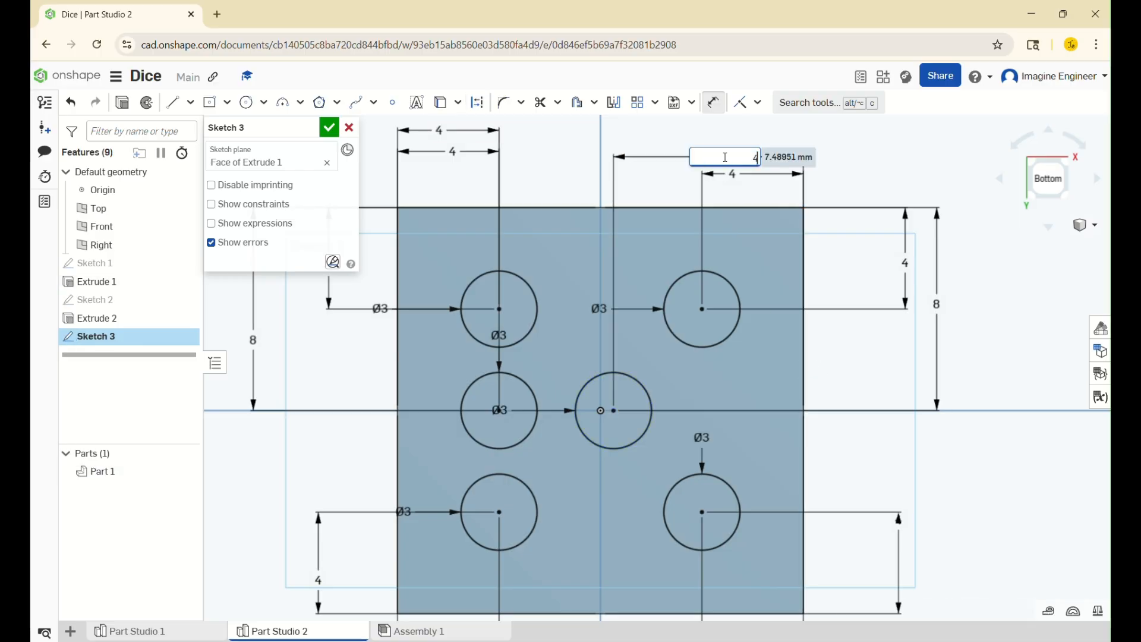
key("Return")
key("Escape")
Extrude the six-circle sketch as a Remove cut 0.25 mm deep into the cube
scroll(725, 157, "down", 5)
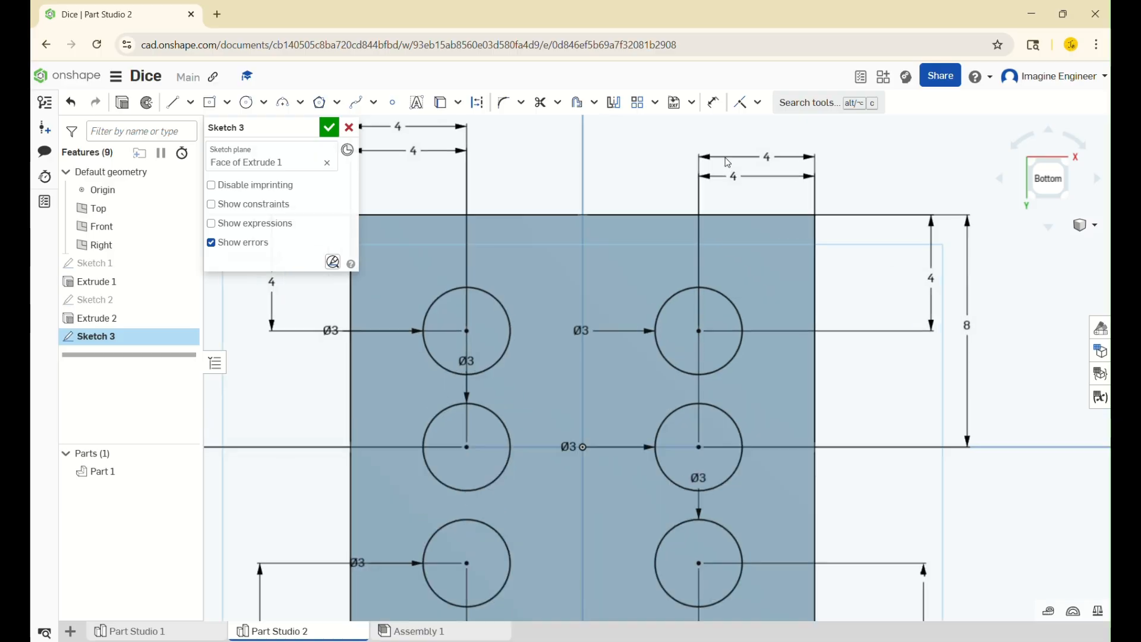
right_click_drag(858, 390, 825, 400)
scroll(730, 155, "up", 2)
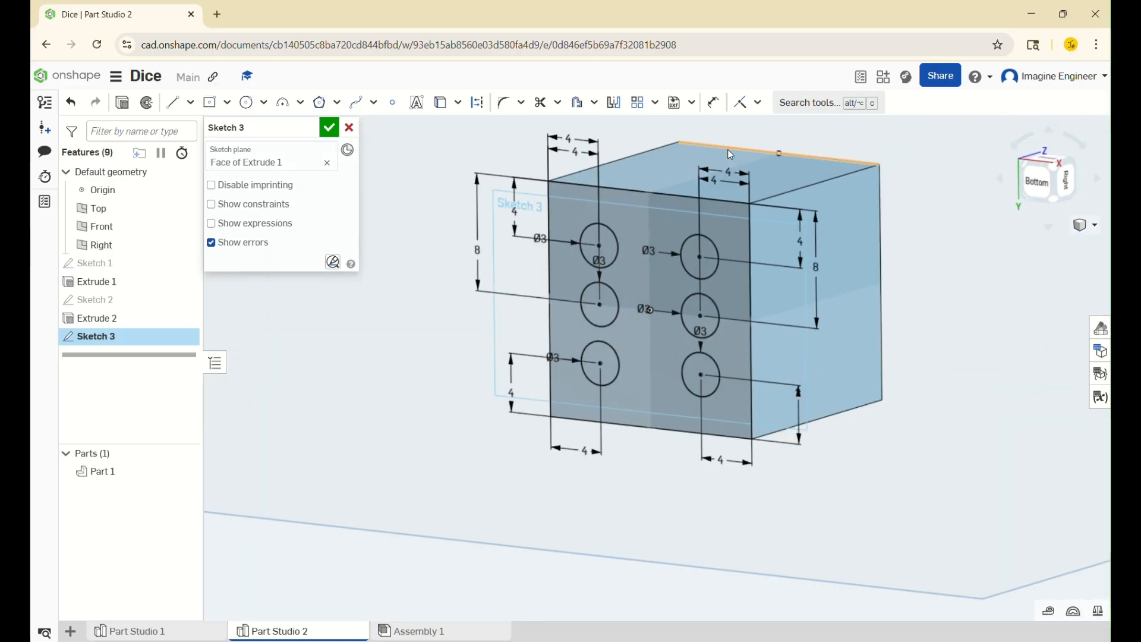
key("shift+e")
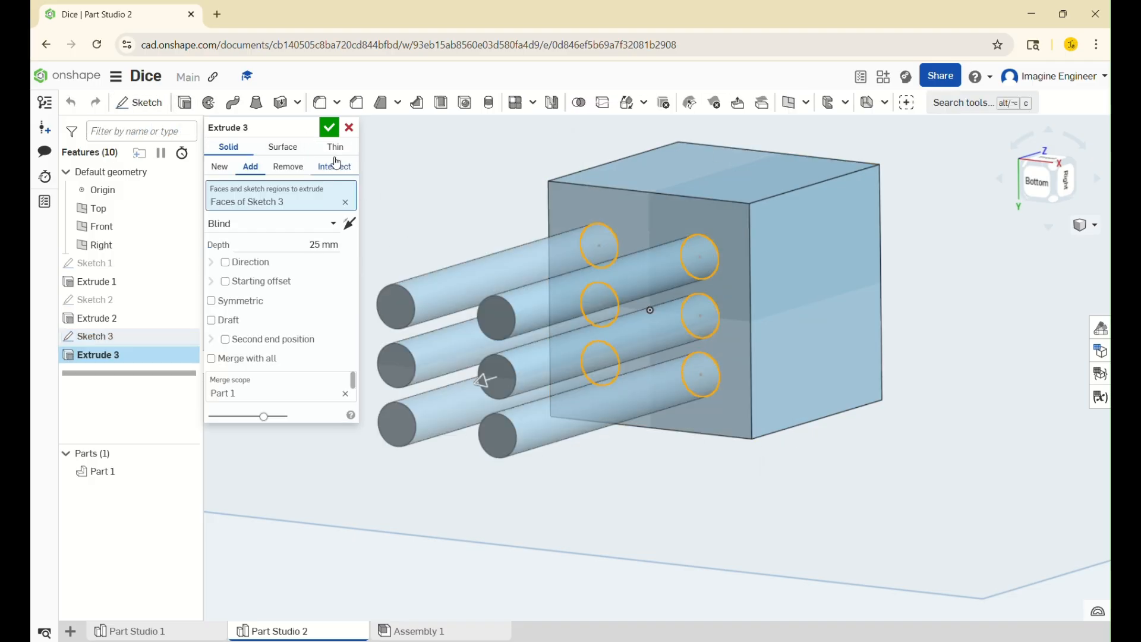
left_click(300, 171)
left_click(314, 245)
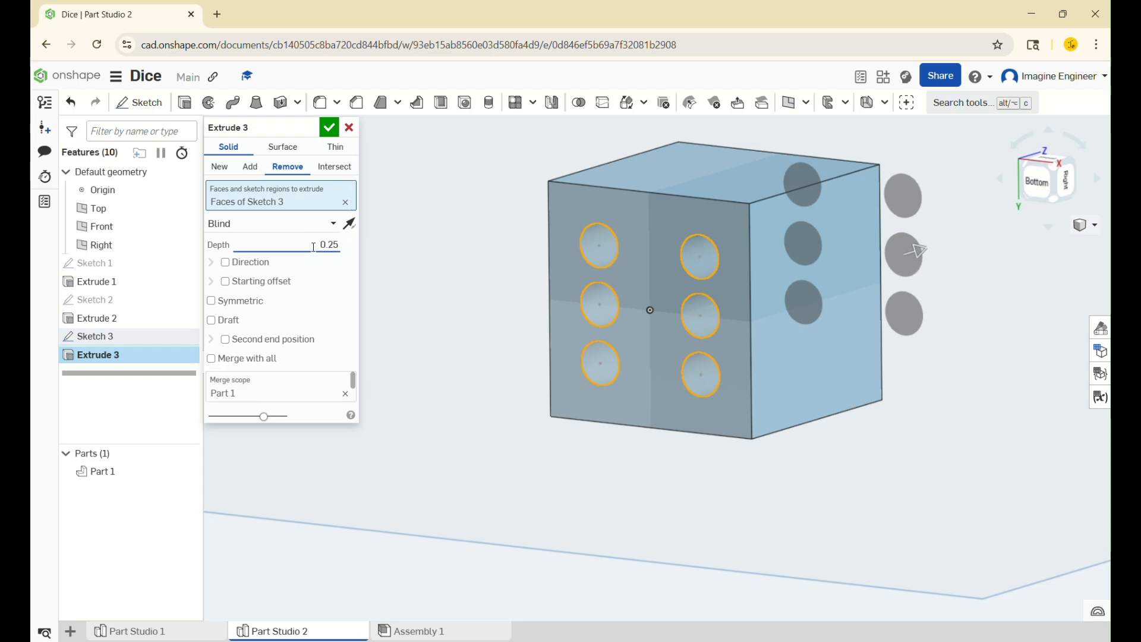
key("Return")
scroll(746, 244, "up", 5)
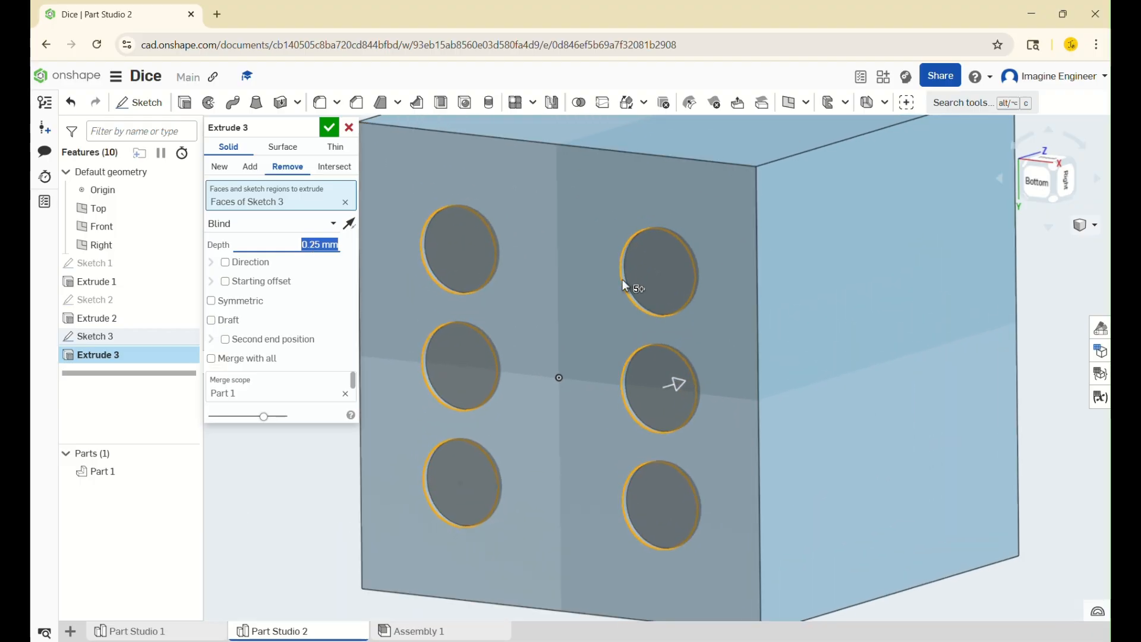
key("Return")
scroll(621, 279, "down", 5)
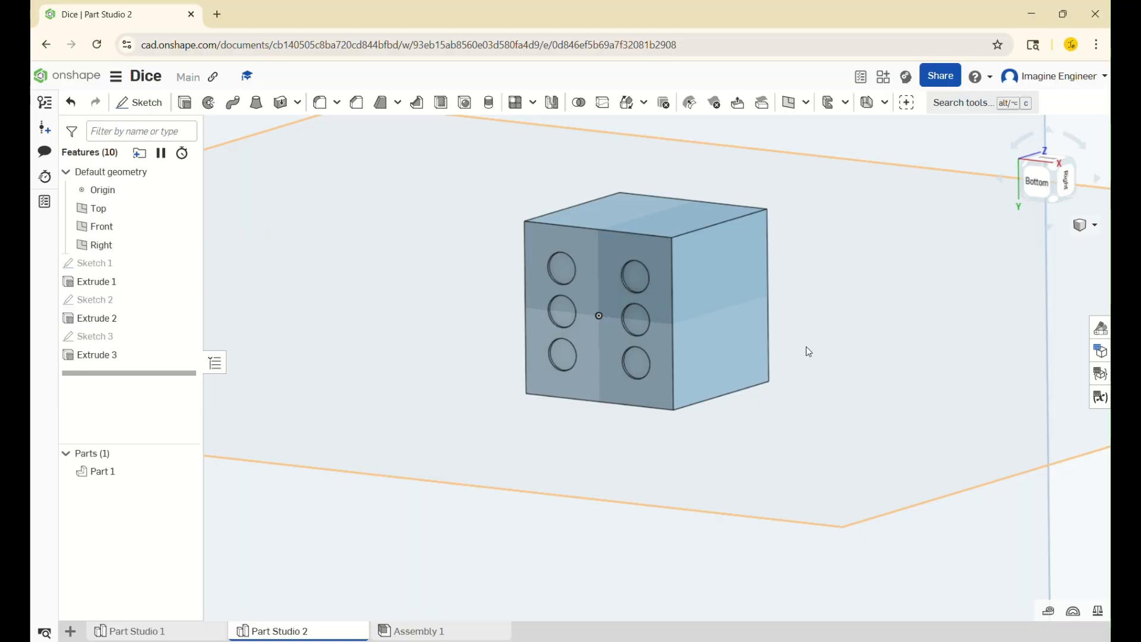
Start a new sketch on the cube's plain right face and view it straight on
left_click(754, 368)
scroll(582, 463, "down", 5)
left_click(404, 409)
right_click_drag(718, 461, 821, 394)
left_click(1056, 189)
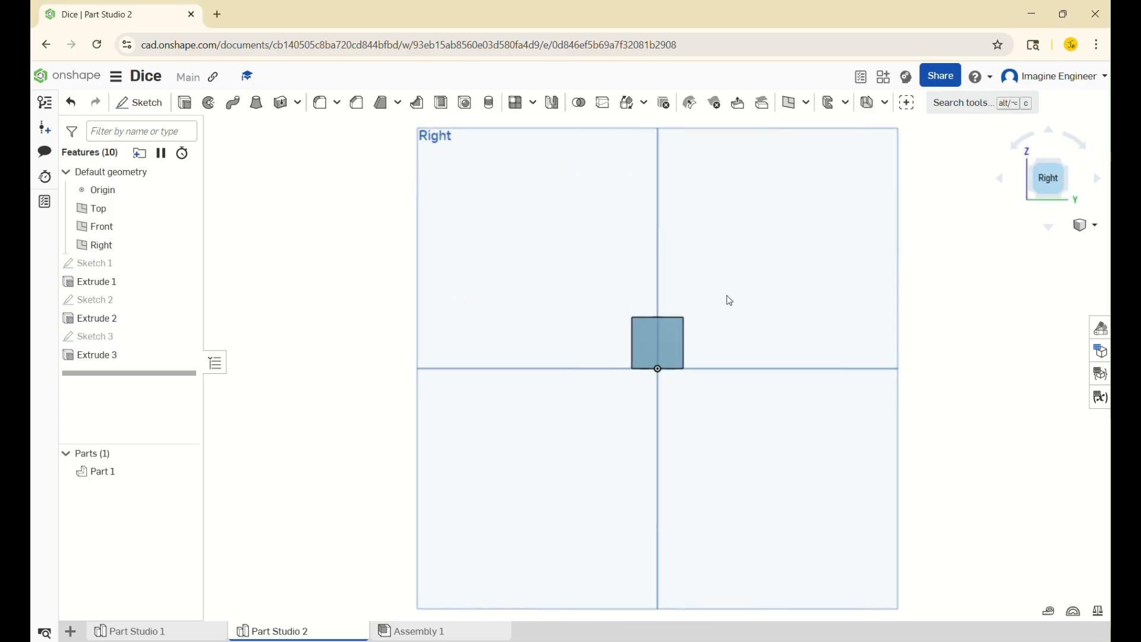
scroll(746, 301, "up", 5)
left_click(147, 105)
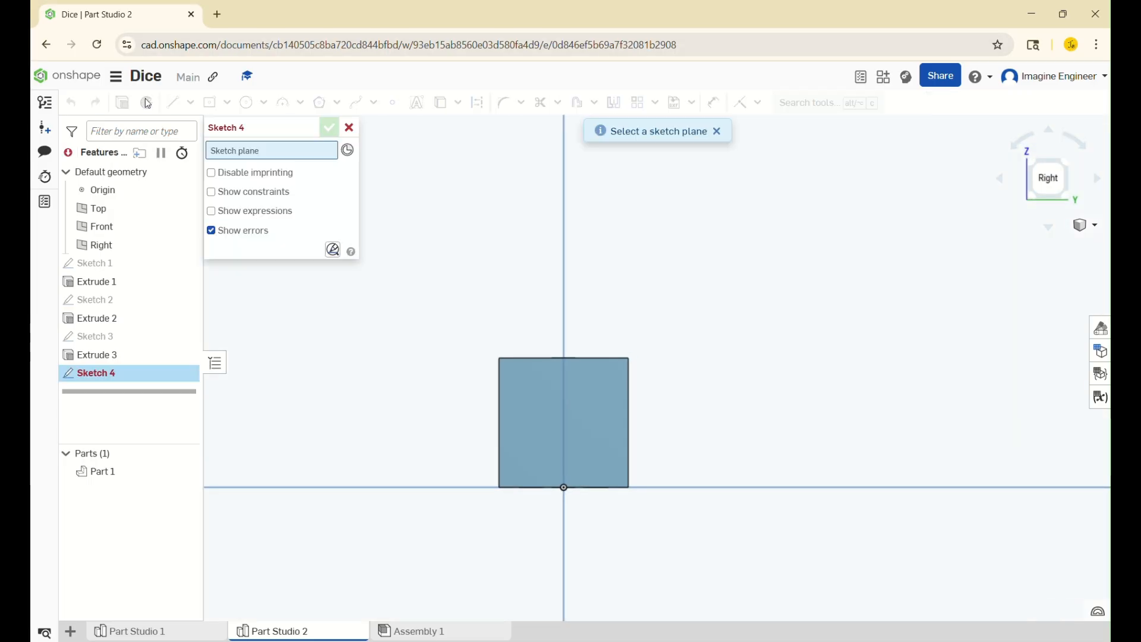
left_click(531, 420)
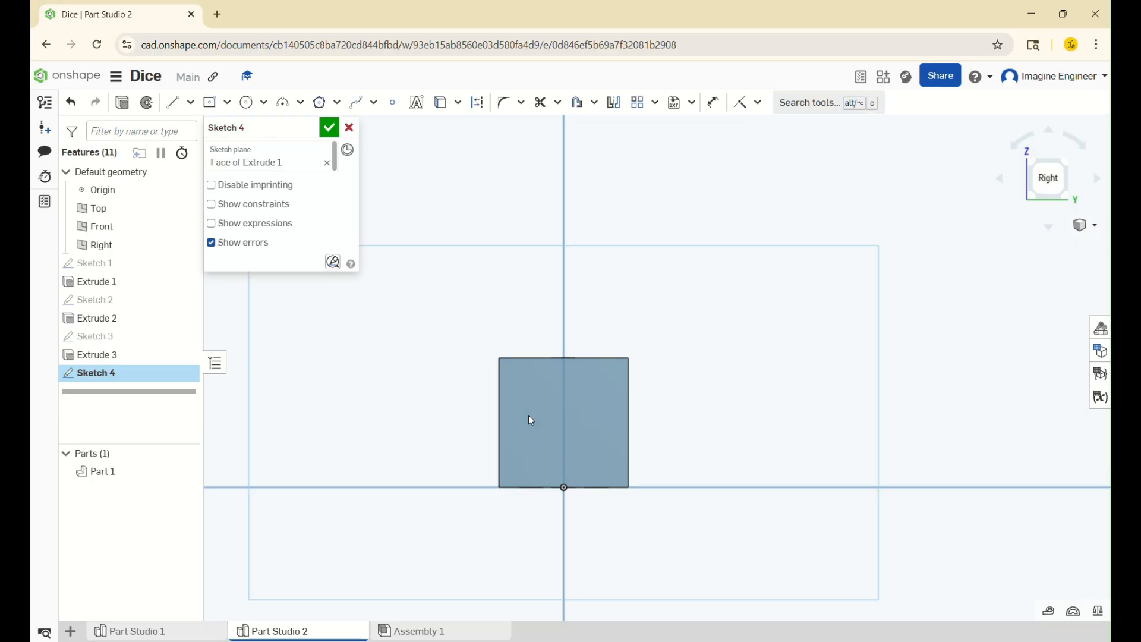
scroll(501, 400, "up", 3)
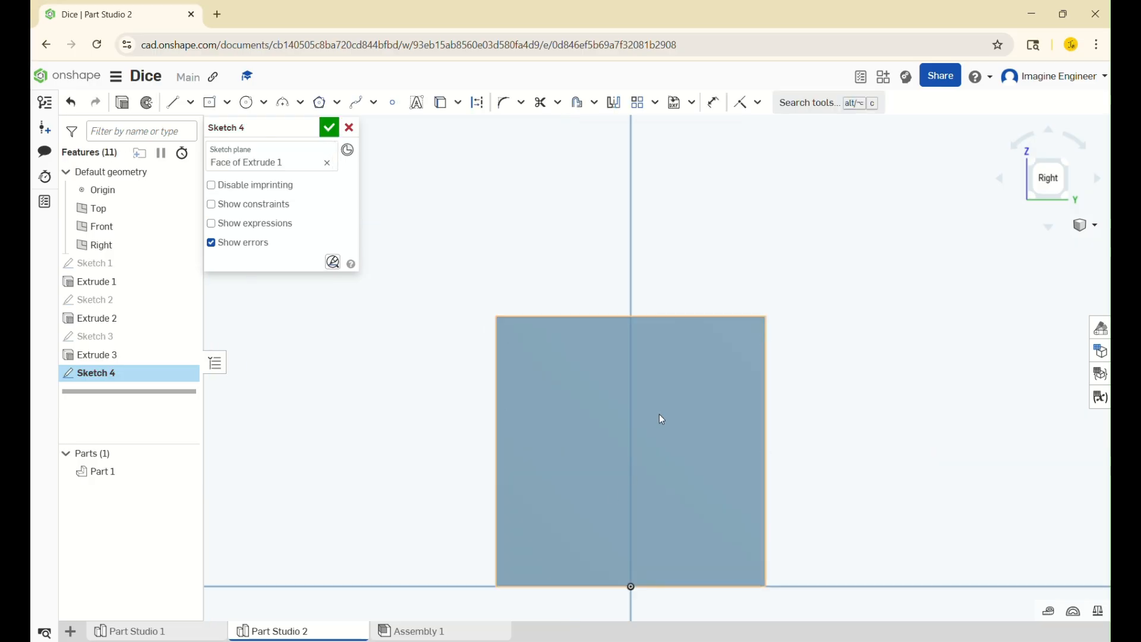
mouse_move(709, 251)
right_mouse_down()
mouse_move(737, 256)
mouse_move(726, 254)
right_mouse_up()
left_click(1062, 192)
scroll(693, 318, "up", 4)
scroll(648, 326, "up", 1)
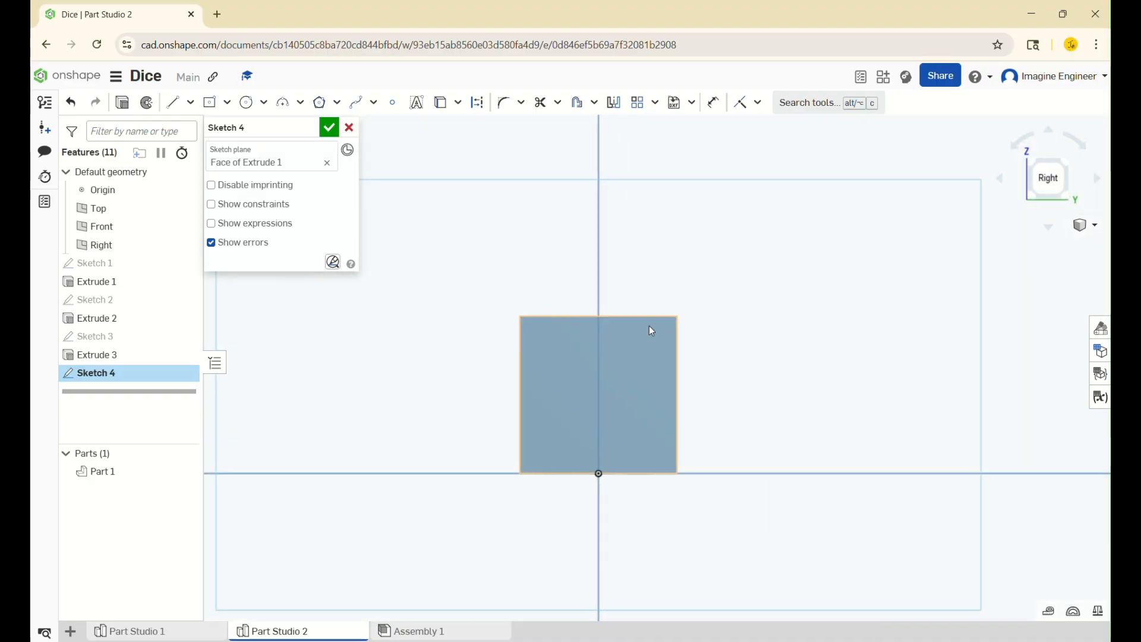
Sketch two 3 mm diameter circles beside the face and move the upper one onto the face's upper-left area
scroll(649, 325, "up", 1)
key("c")
left_click(390, 341)
type("3")
key("Return")
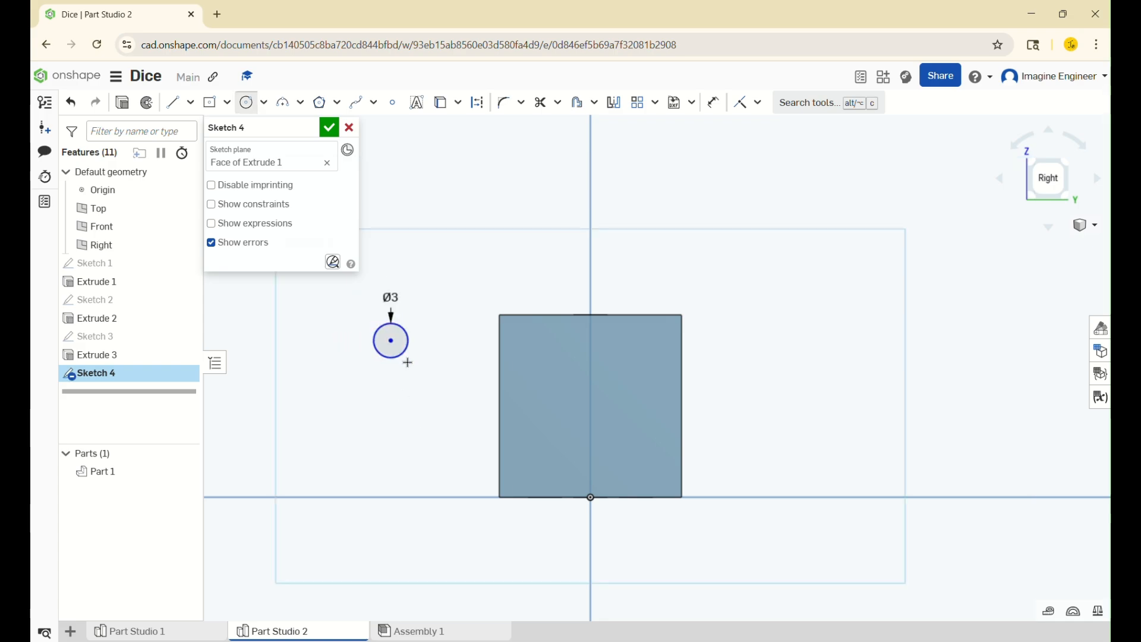
left_click(414, 412)
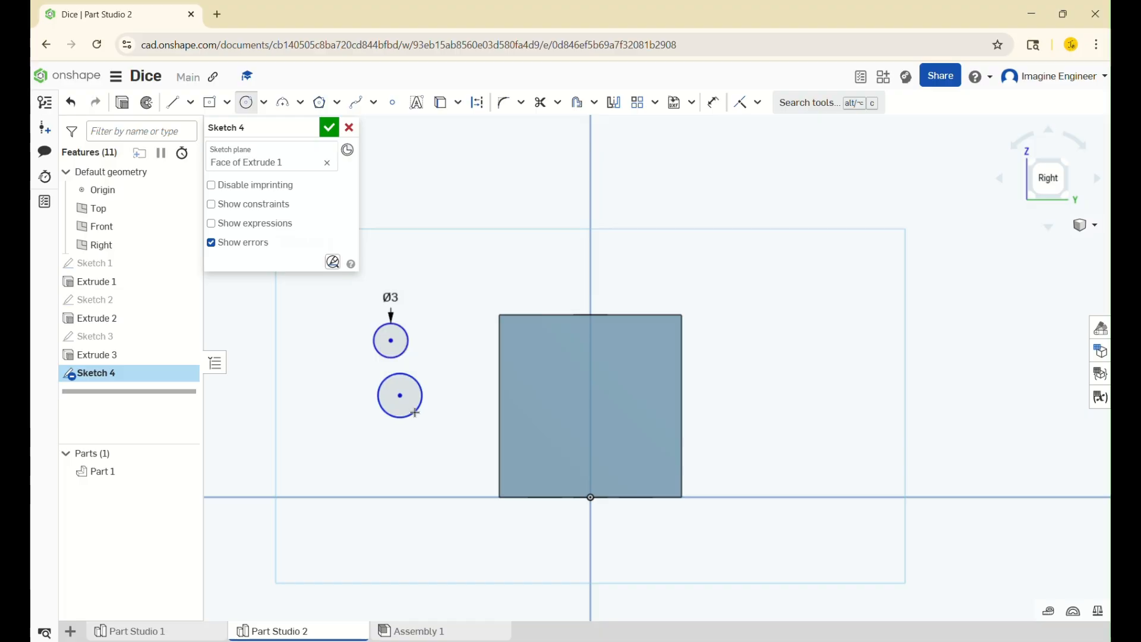
type("3")
key("Return")
key("u")
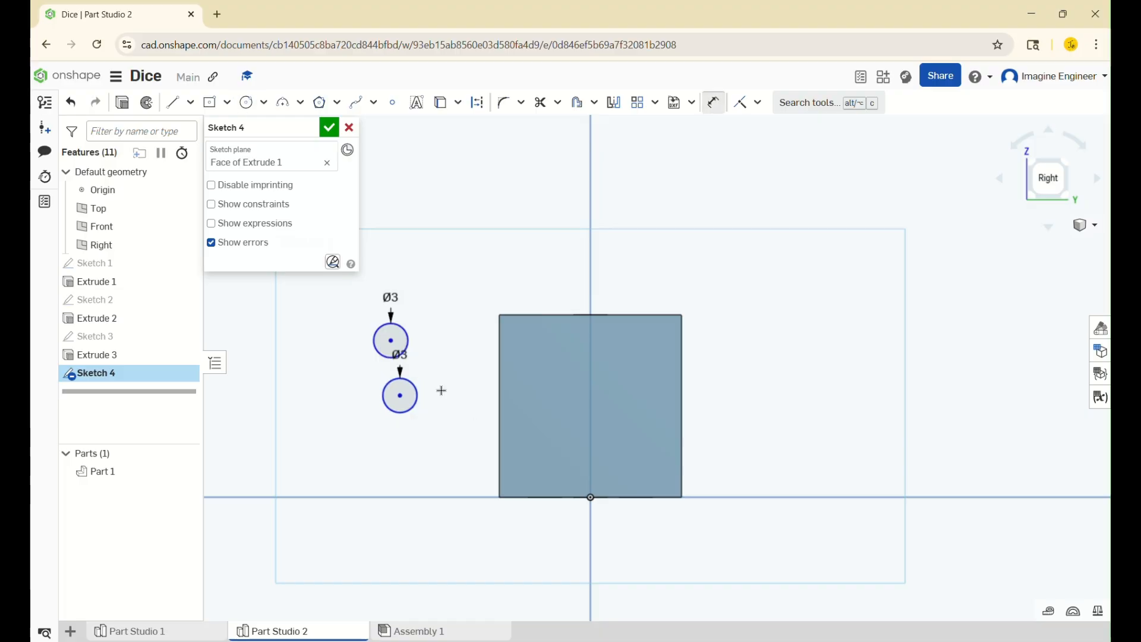
key("Escape")
left_click_drag(402, 327, 543, 362)
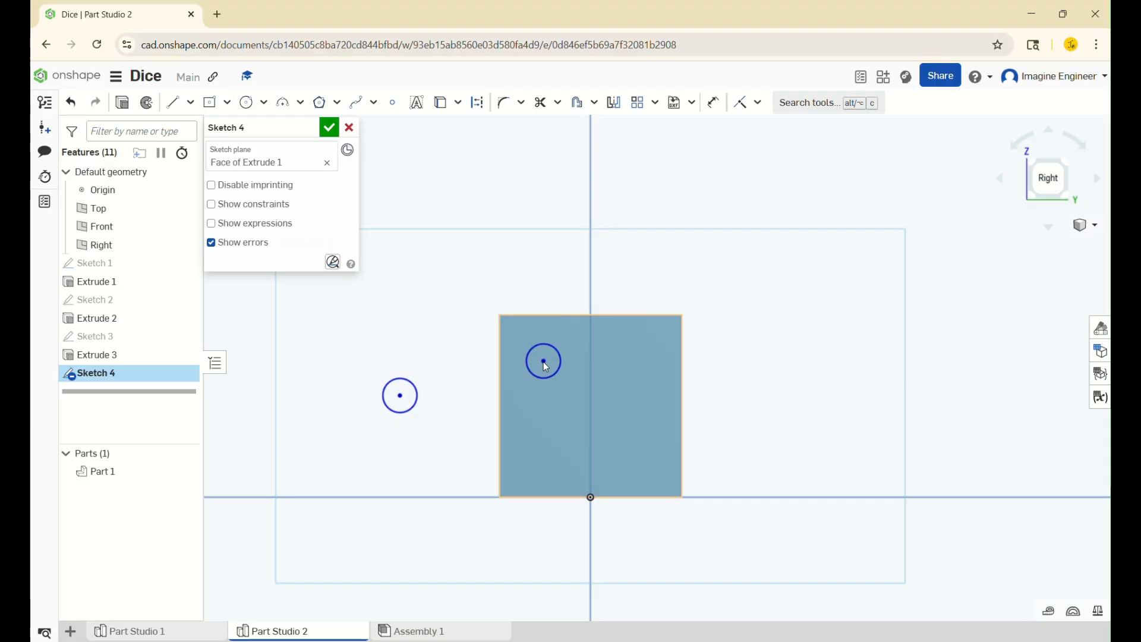
scroll(555, 347, "up", 3)
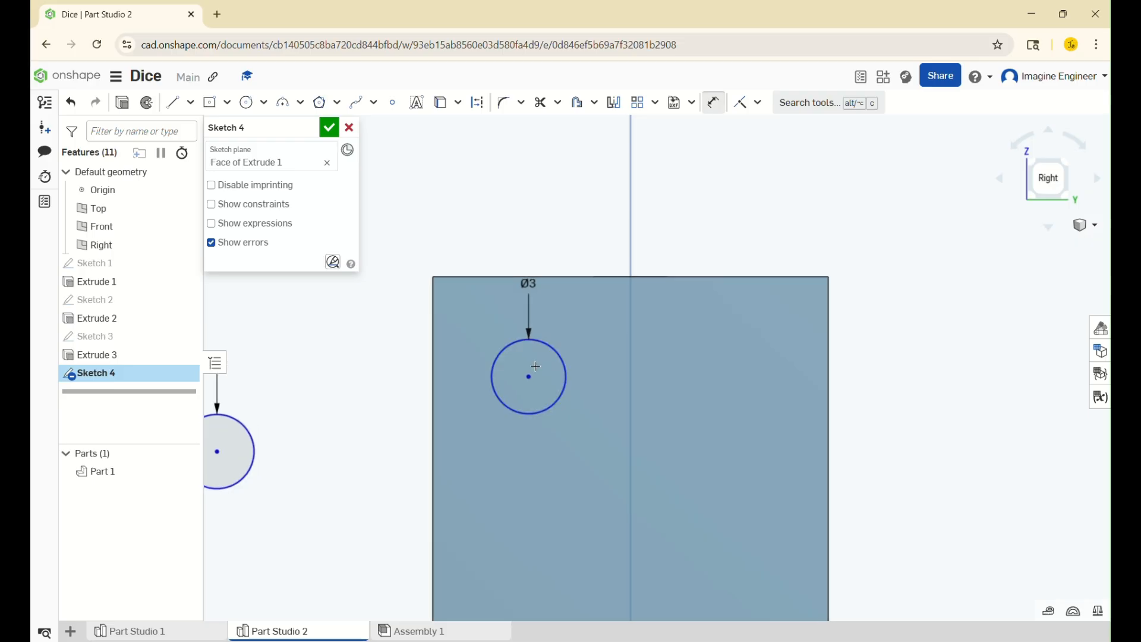
key("l")
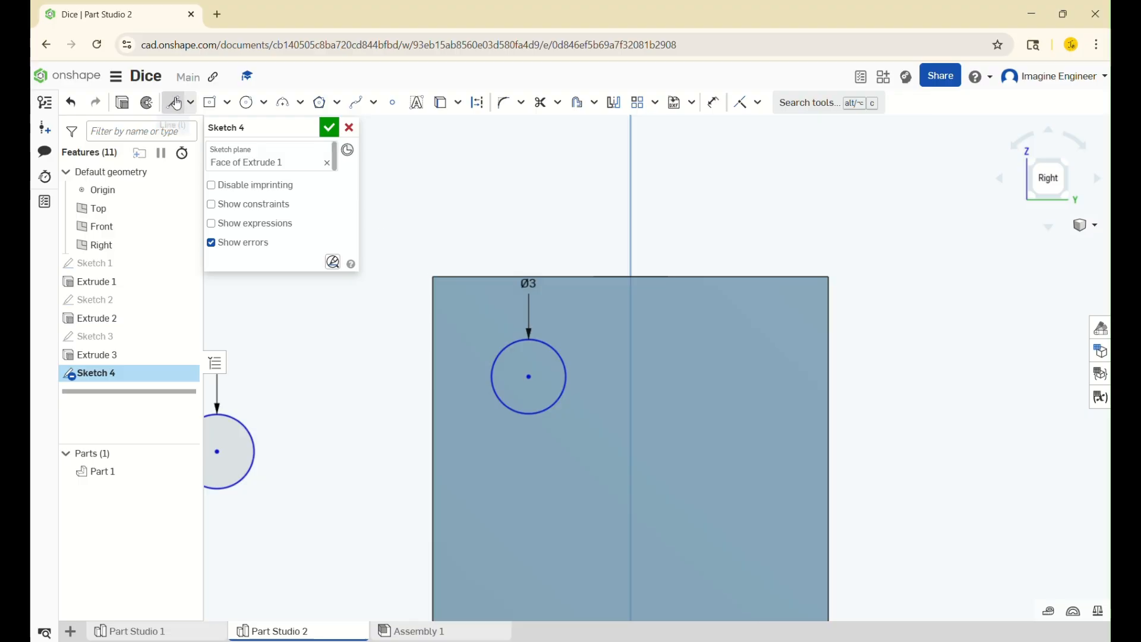
left_click(479, 204)
left_click(544, 217)
left_click(581, 184)
left_click(689, 226)
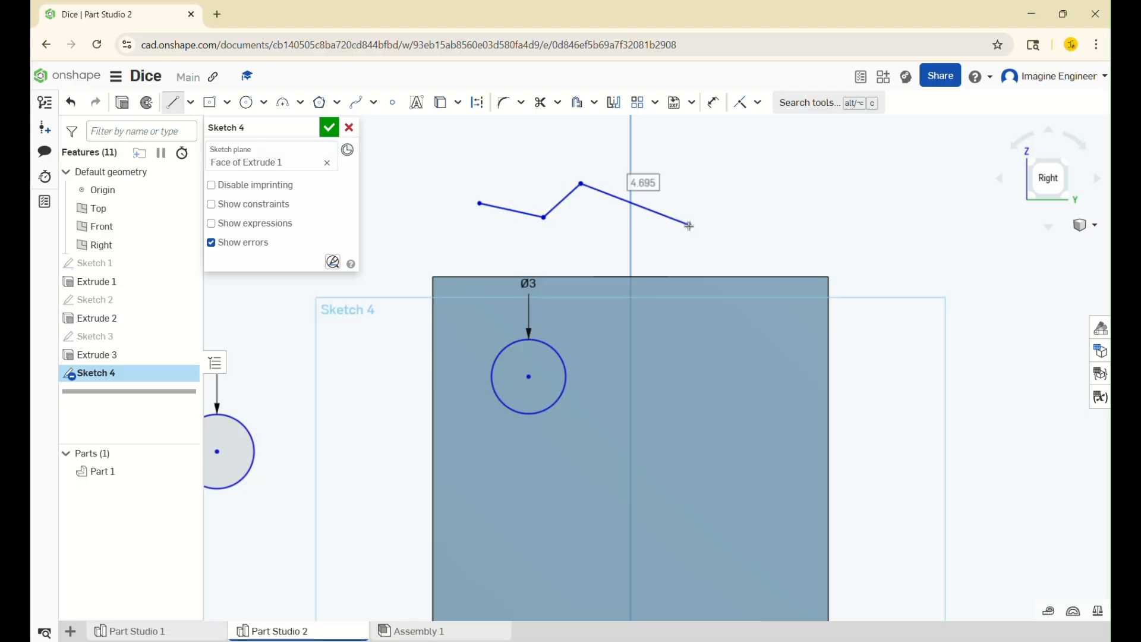
key("Escape")
key("ctrl+z")
key("ctrl+z")
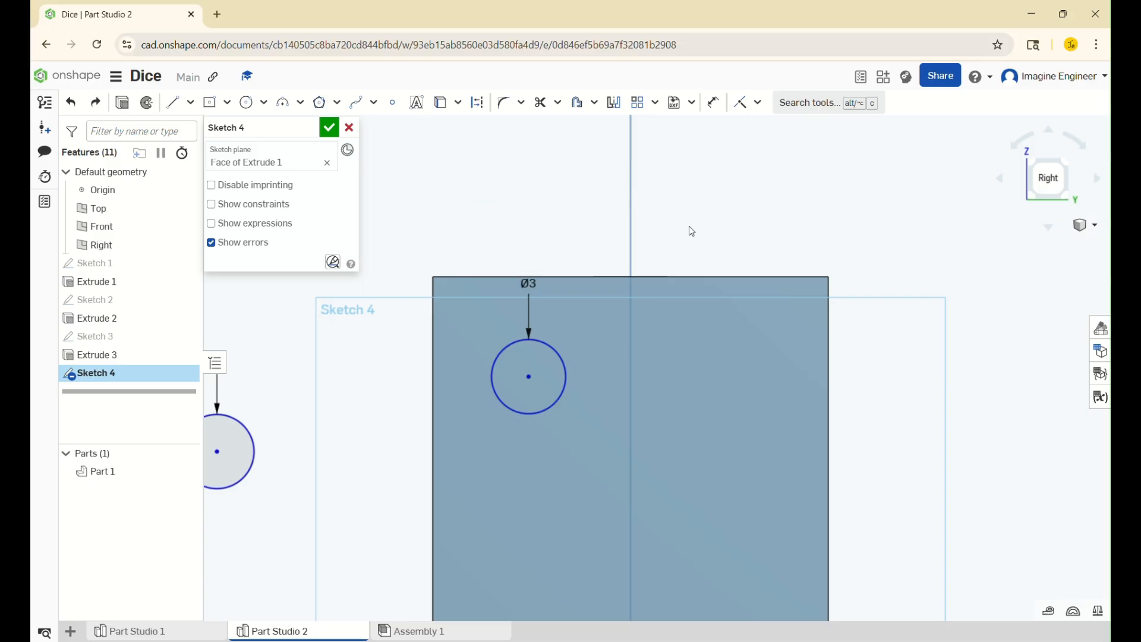
Draw a diagonal line from the face's upper-left corner to its lower-right corner and undo the line's length dimension
left_click(172, 106)
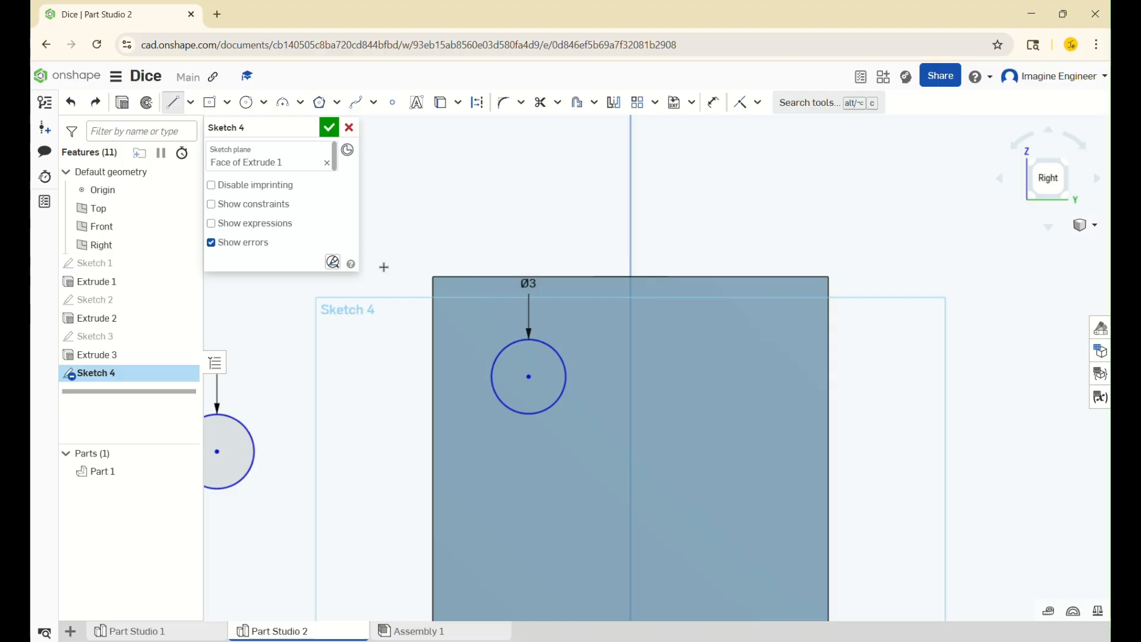
left_click(433, 276)
scroll(499, 190, "down", 4)
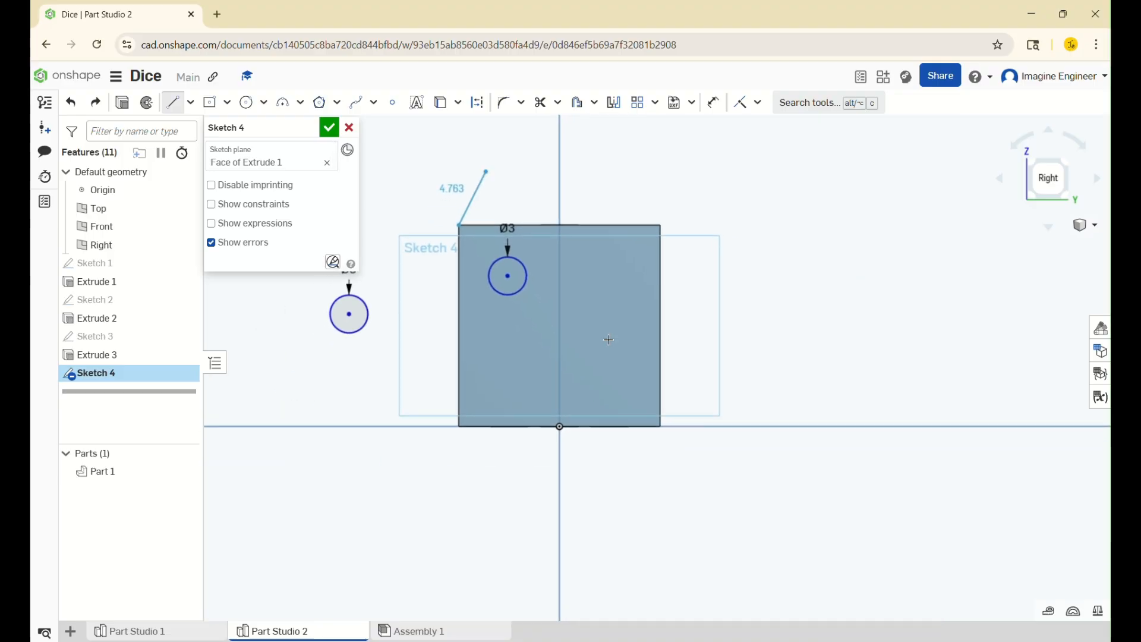
left_click(661, 427)
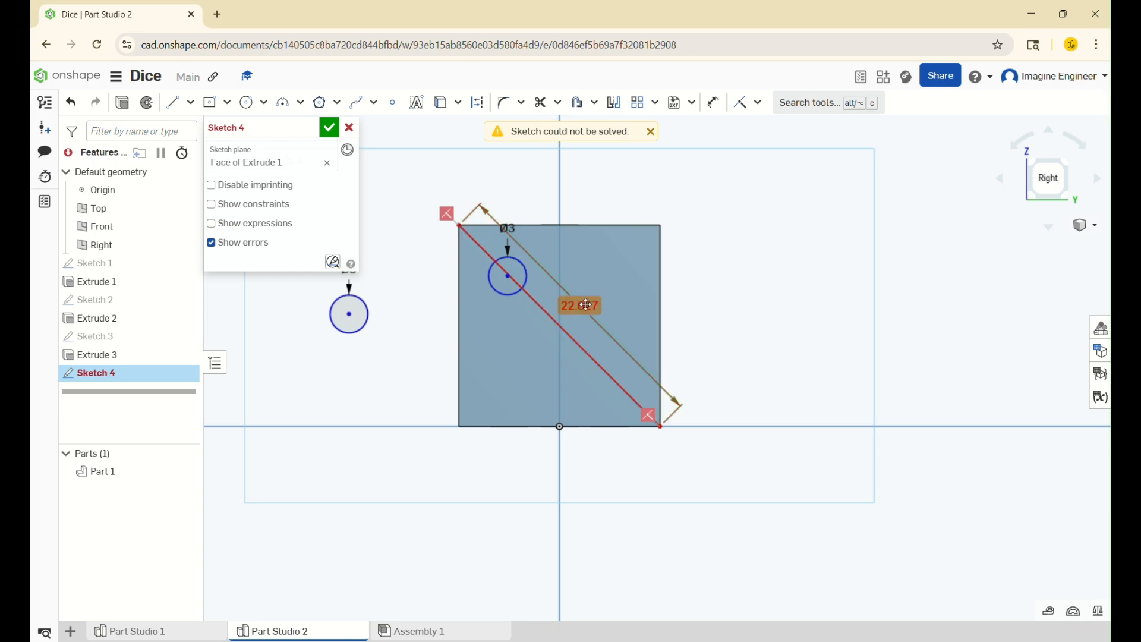
key("ctrl+z")
Move the circle on the face off the diagonal towards the left edge and bring the outside circle onto the face below it
scroll(538, 316, "up", 5)
left_click_drag(525, 339, 458, 376)
scroll(546, 301, "down", 1)
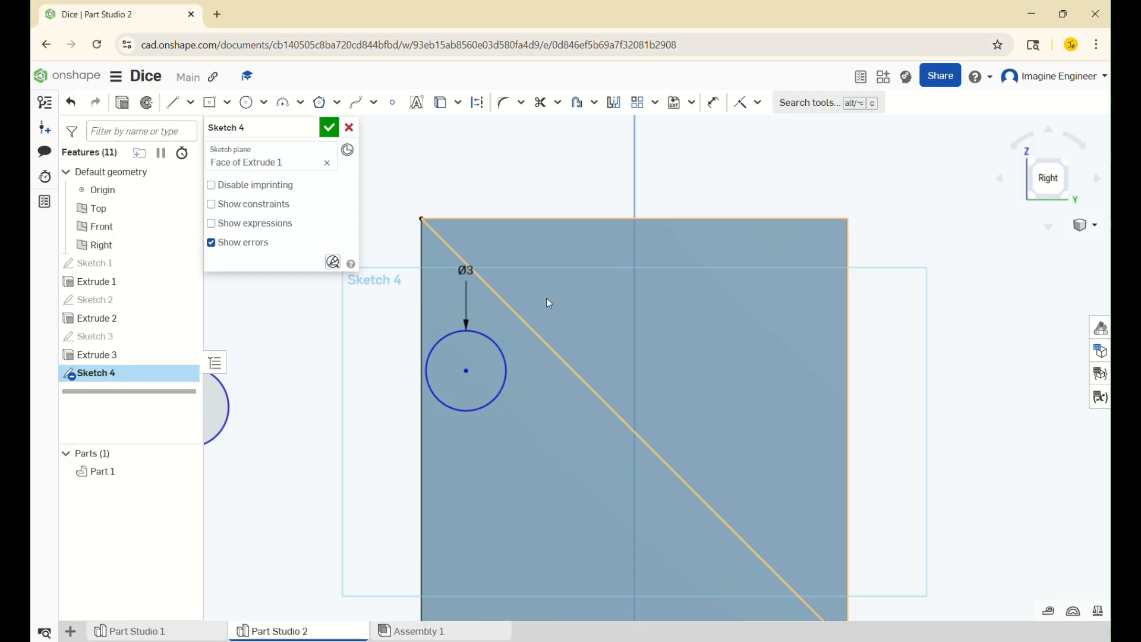
scroll(547, 300, "down", 2)
left_click_drag(276, 379, 541, 455)
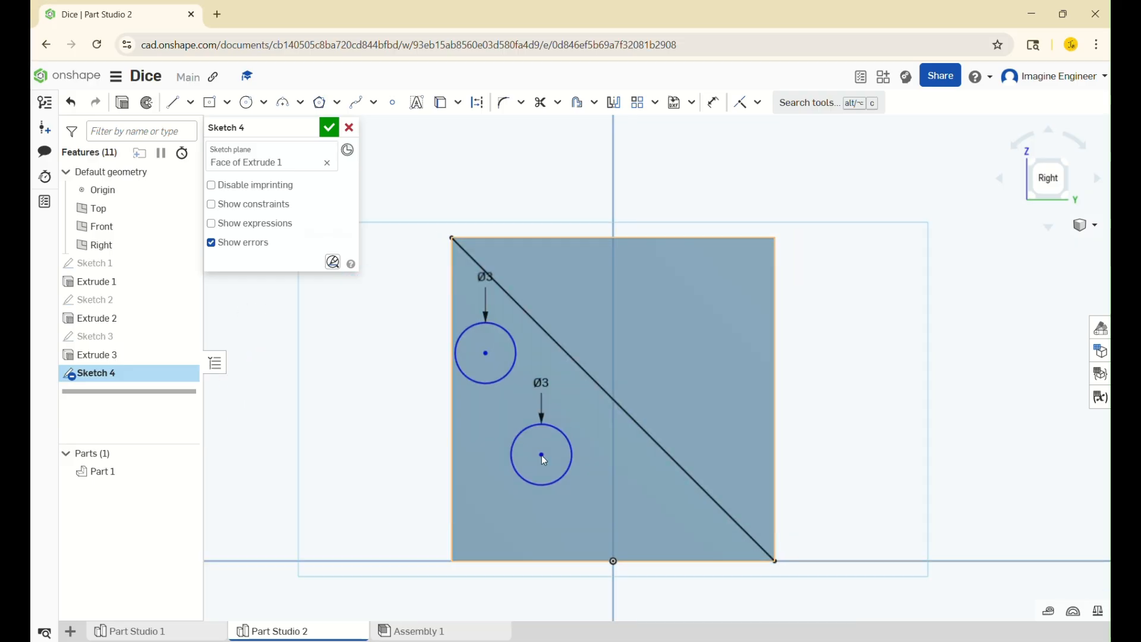
Dimension the upper circle's centre 4 mm from the face's top edge
key("u")
left_click(487, 352)
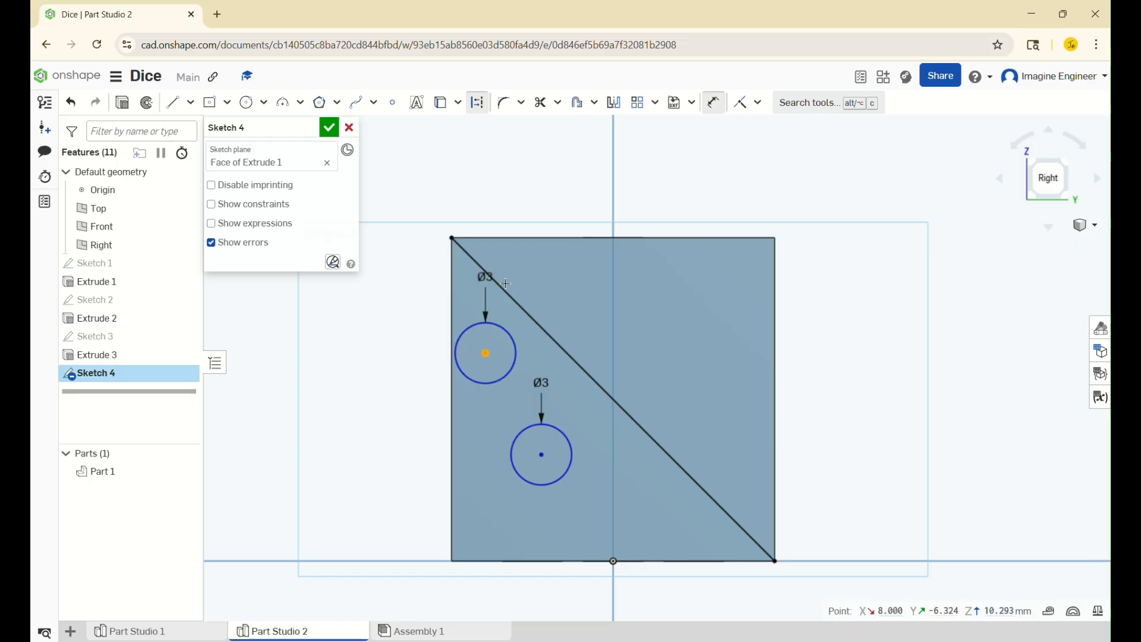
left_click(497, 239)
left_click(393, 283)
type("4")
key("Return")
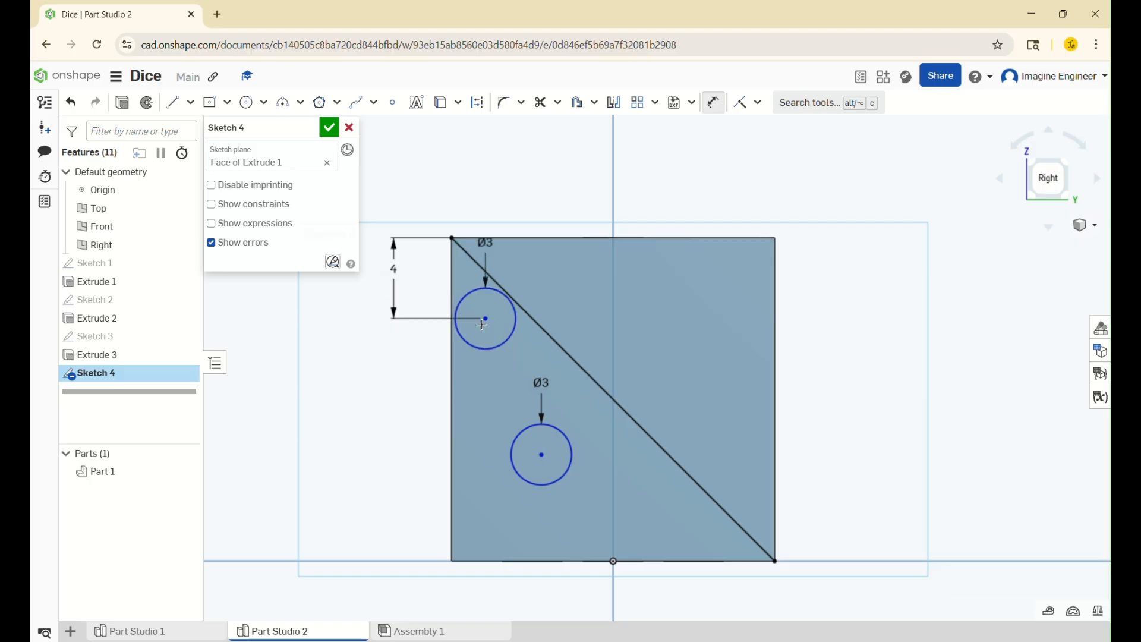
Dimension the upper circle's centre 4 mm from the face's left edge
left_click(485, 319)
left_click(453, 336)
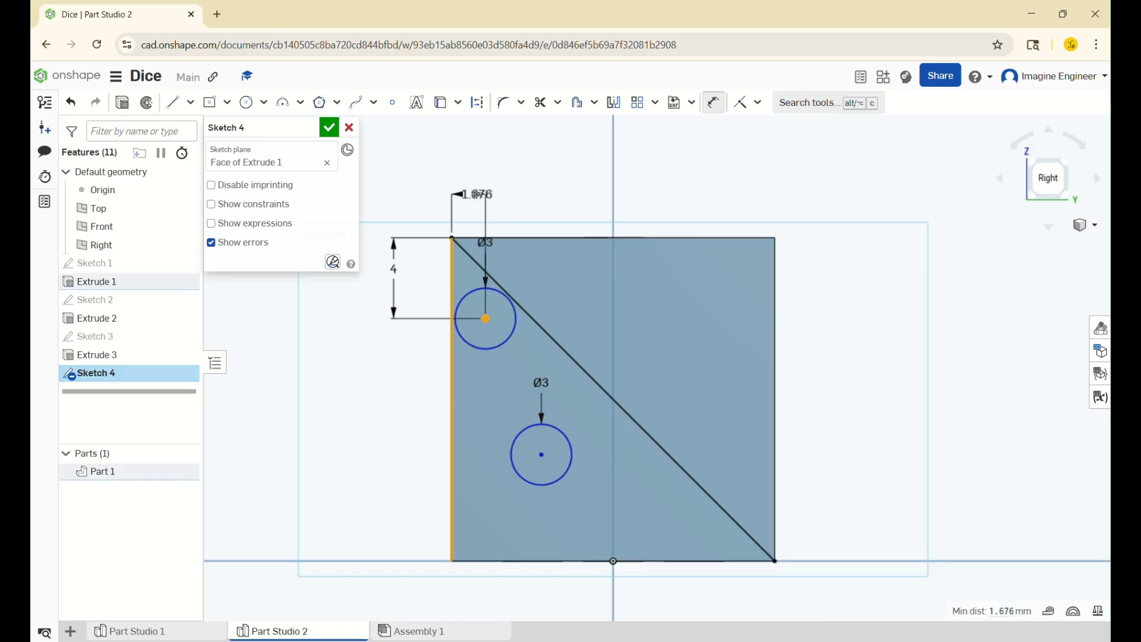
left_click(477, 195)
type("4")
key("Return")
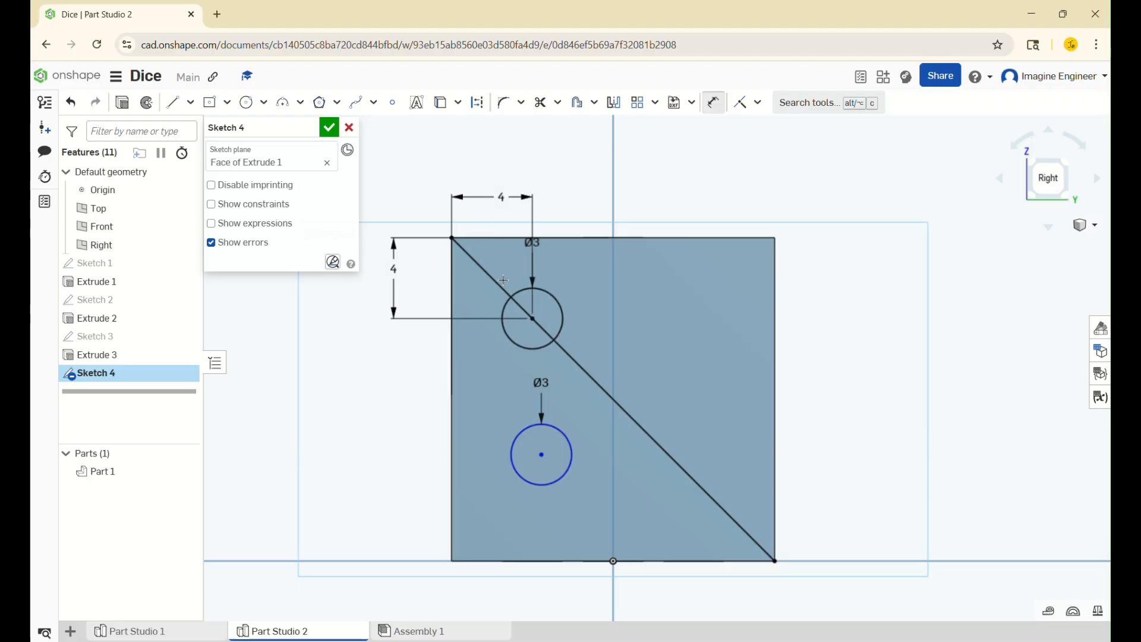
Dimension the lower circle's centre 4 mm from the face's right edge
left_click(541, 454)
left_click(775, 458)
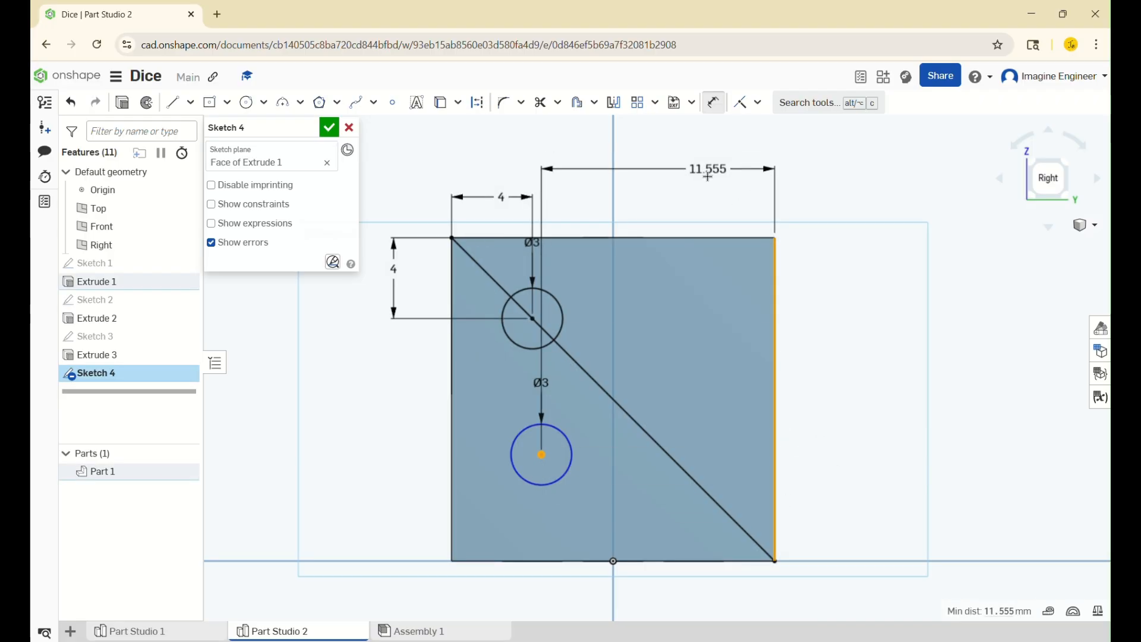
left_click(710, 190)
type("4")
key("Return")
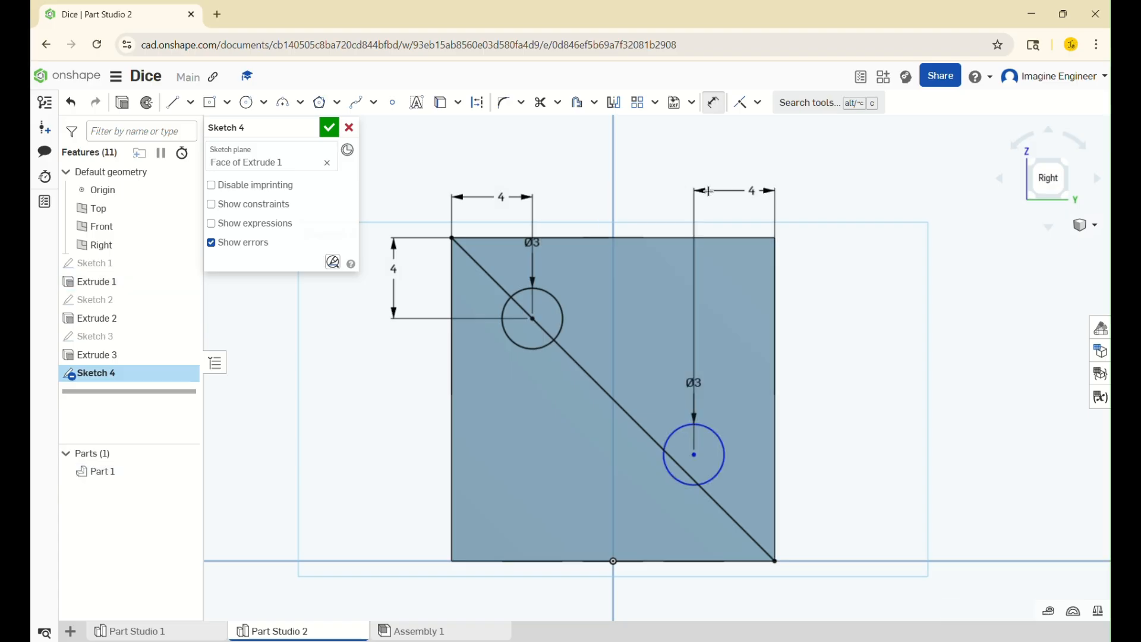
scroll(709, 190, "down", 3)
key("d")
left_click(699, 353)
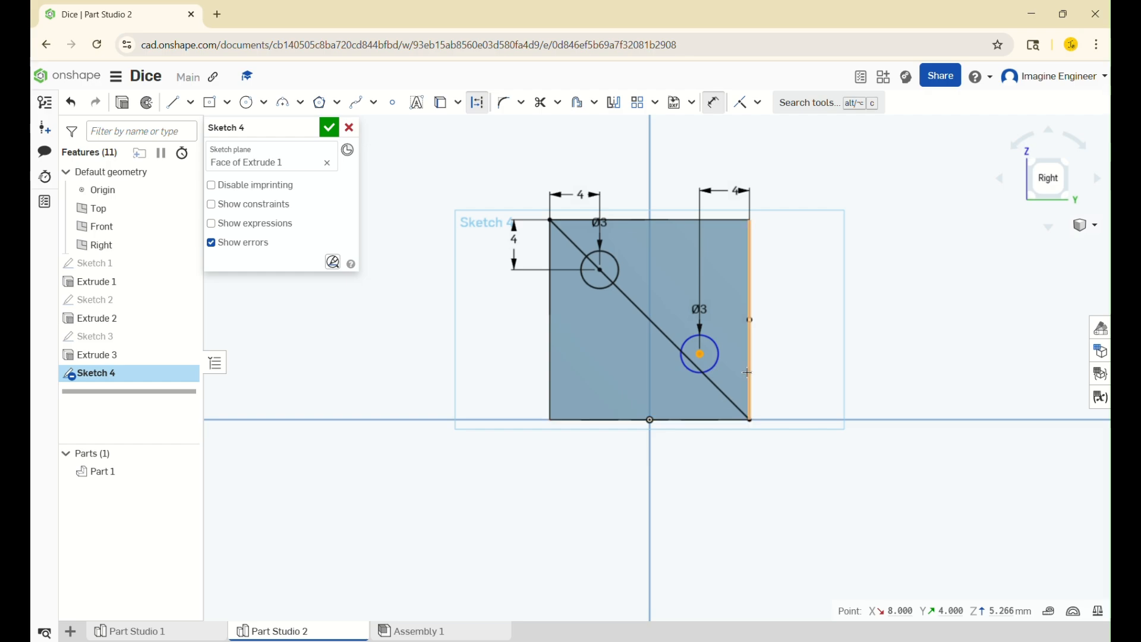
left_click(750, 371)
key("Escape")
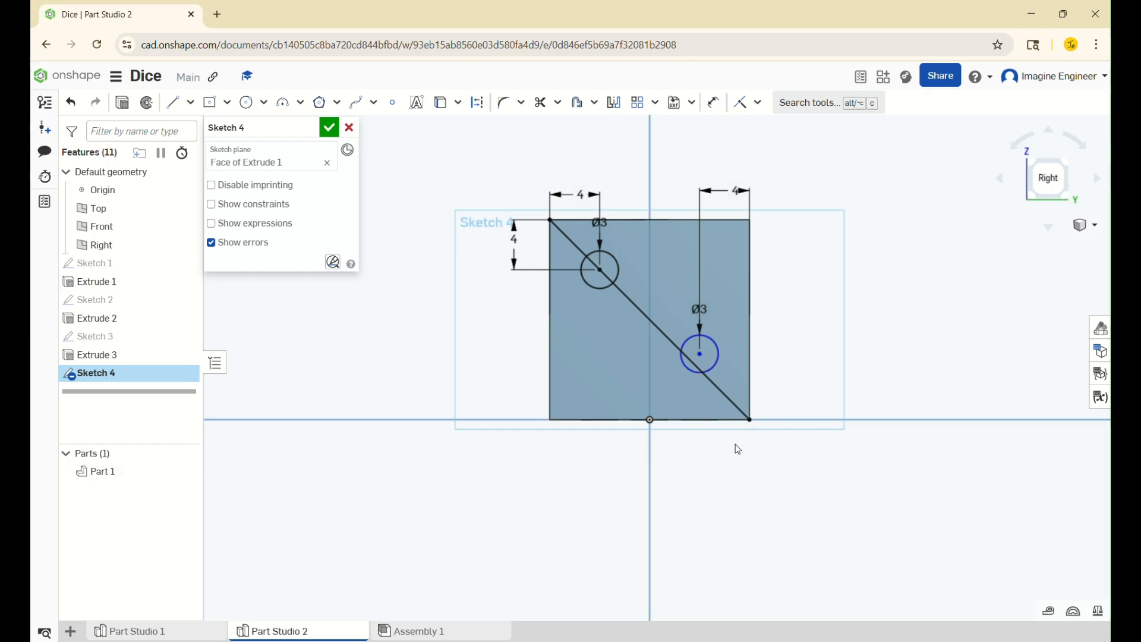
Dimension the lower circle's centre 4 mm from the face's bottom edge and finish the sketch
left_click(702, 356)
left_click(730, 419)
left_click(806, 377)
type("4")
key("Return")
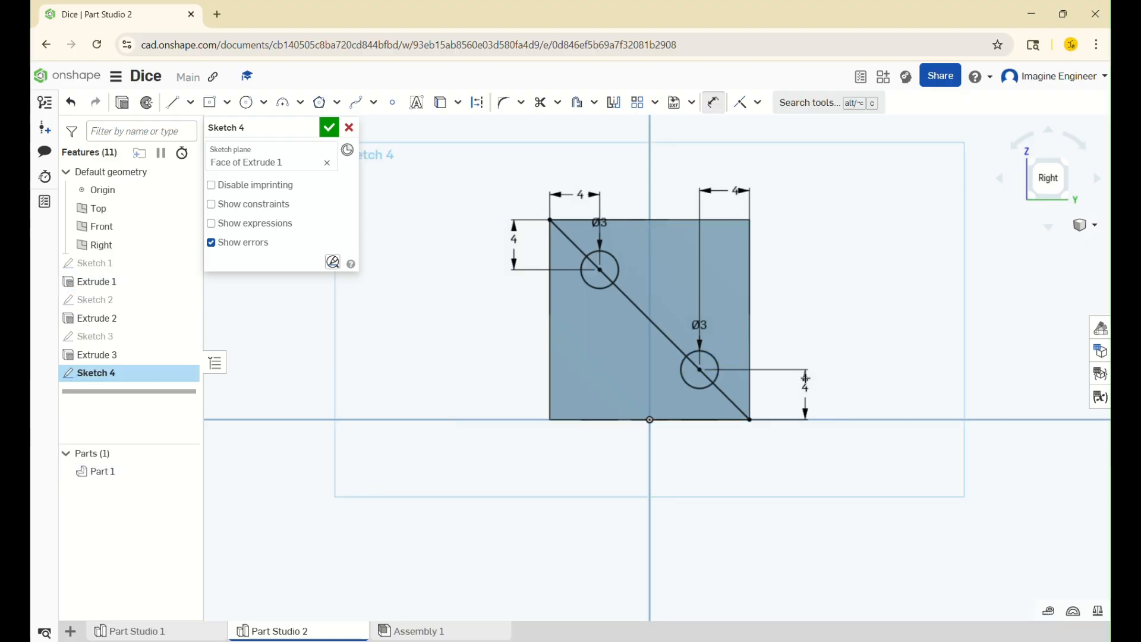
key("Escape")
left_click(329, 128)
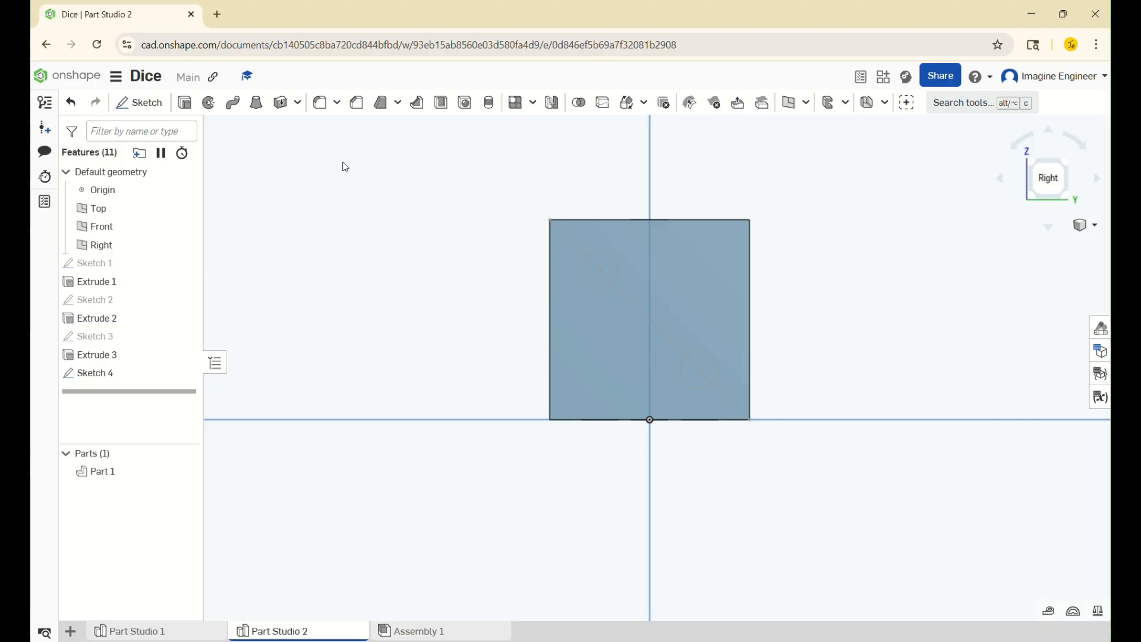
key("shift+e")
right_click_drag(564, 271, 559, 273)
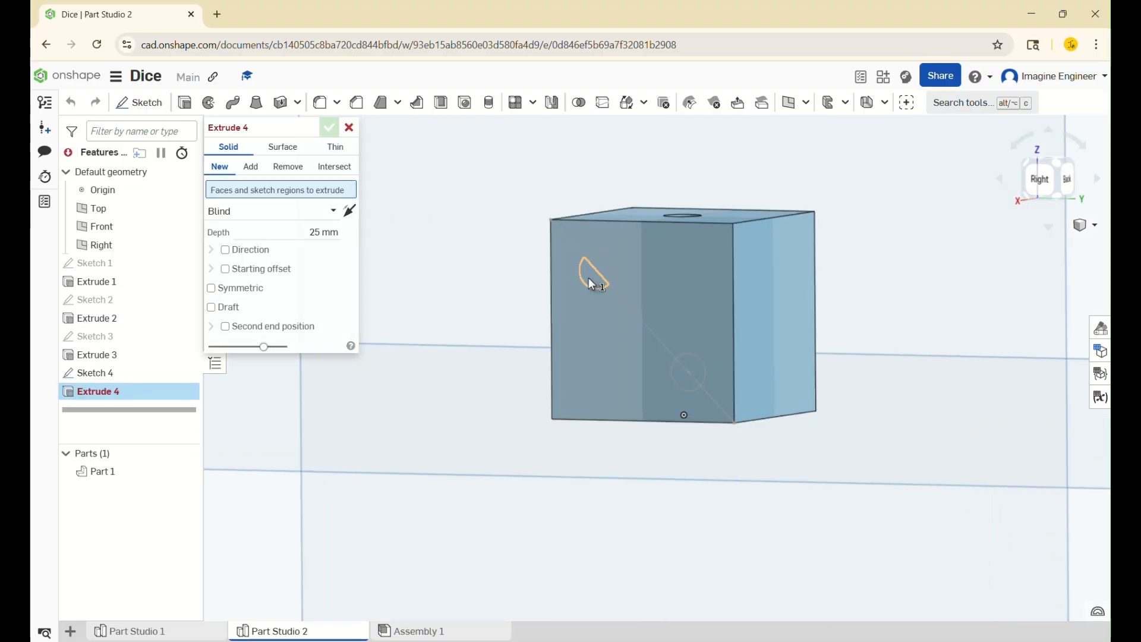
left_click(589, 276)
left_click(601, 262)
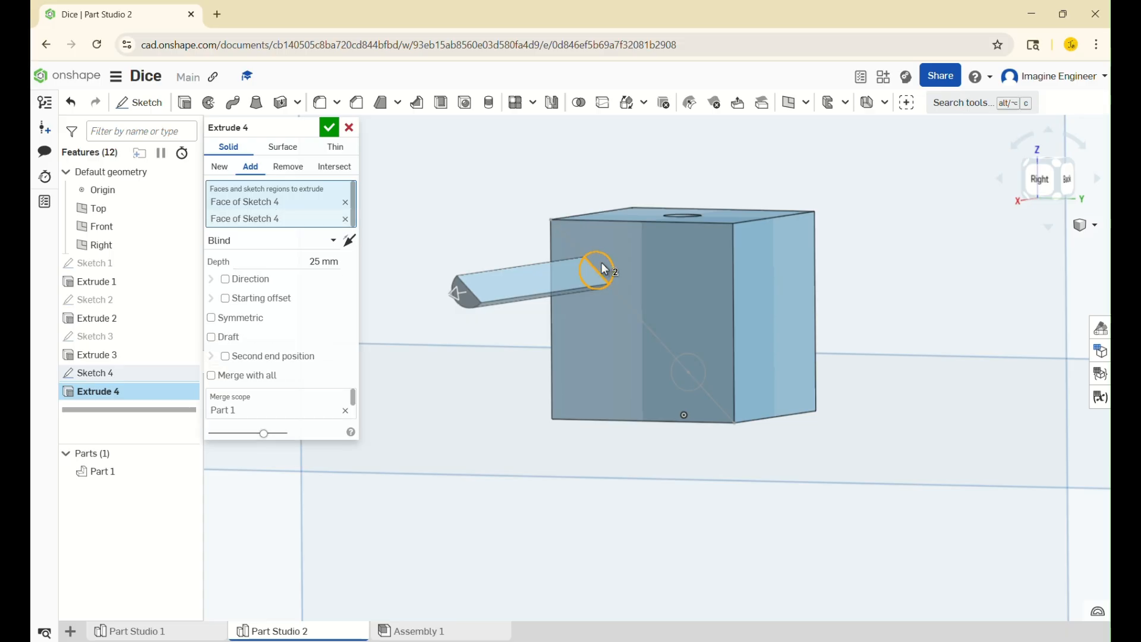
left_click(684, 368)
left_click(692, 375)
scroll(601, 276, "up", 5)
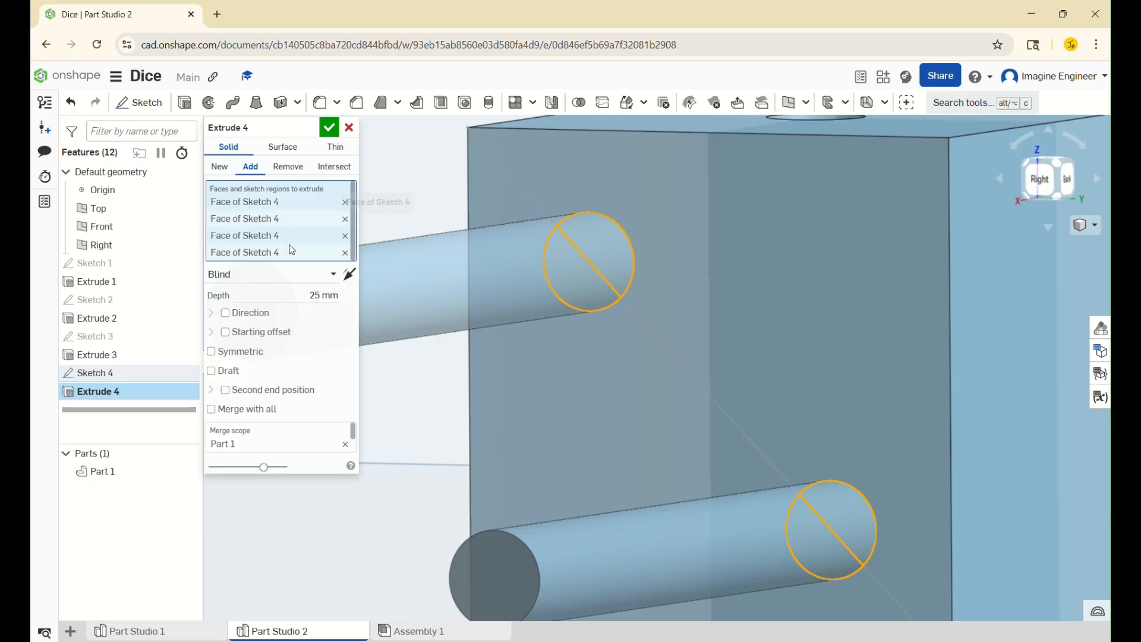
key("Escape")
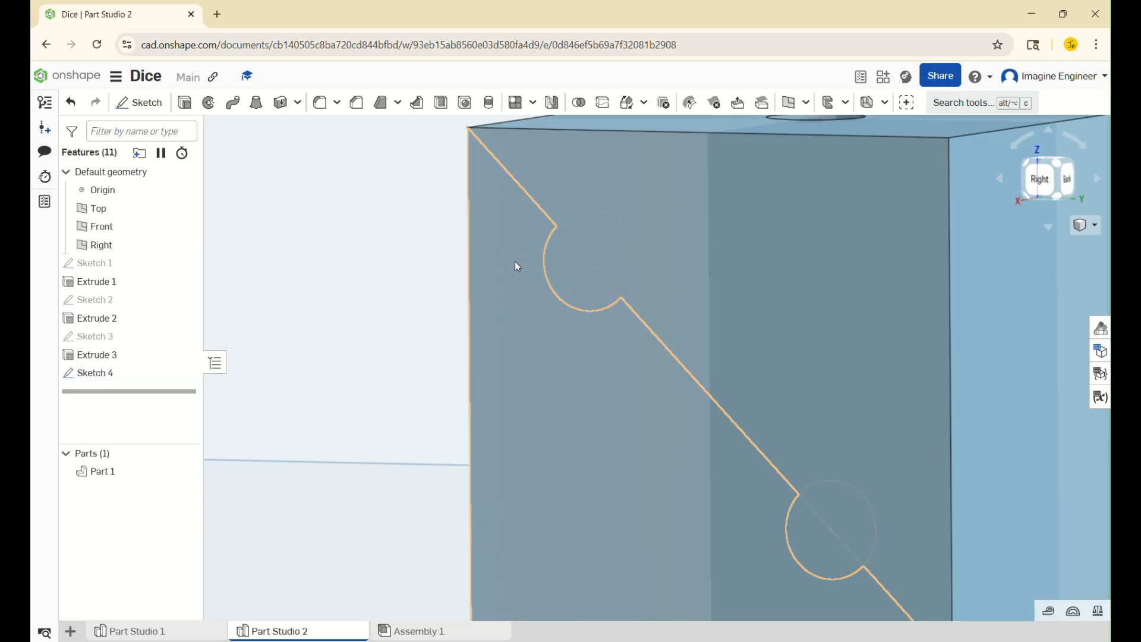
scroll(466, 326, "down", 3)
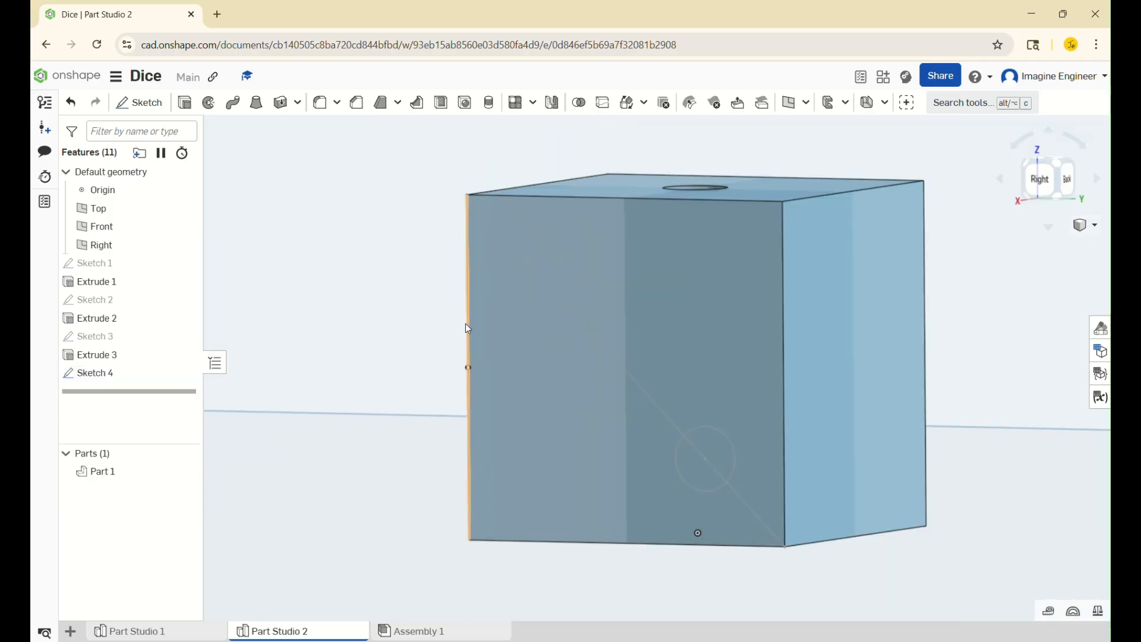
Reopen the two-circle sketch on the right face and delete its solid diagonal line
double_click(129, 378)
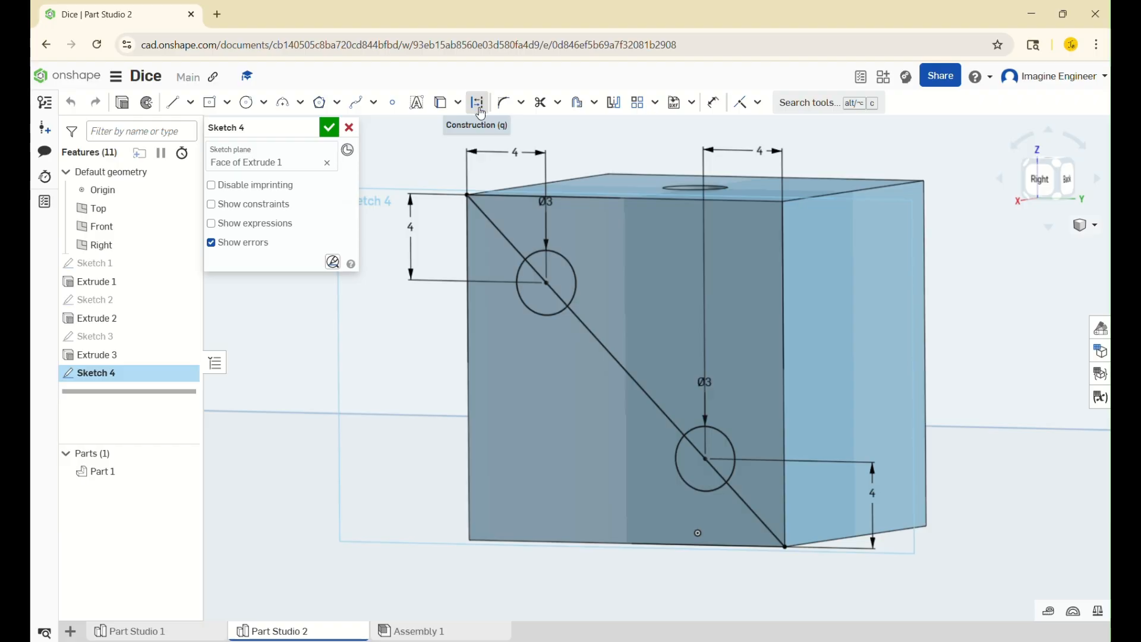
left_click(590, 335)
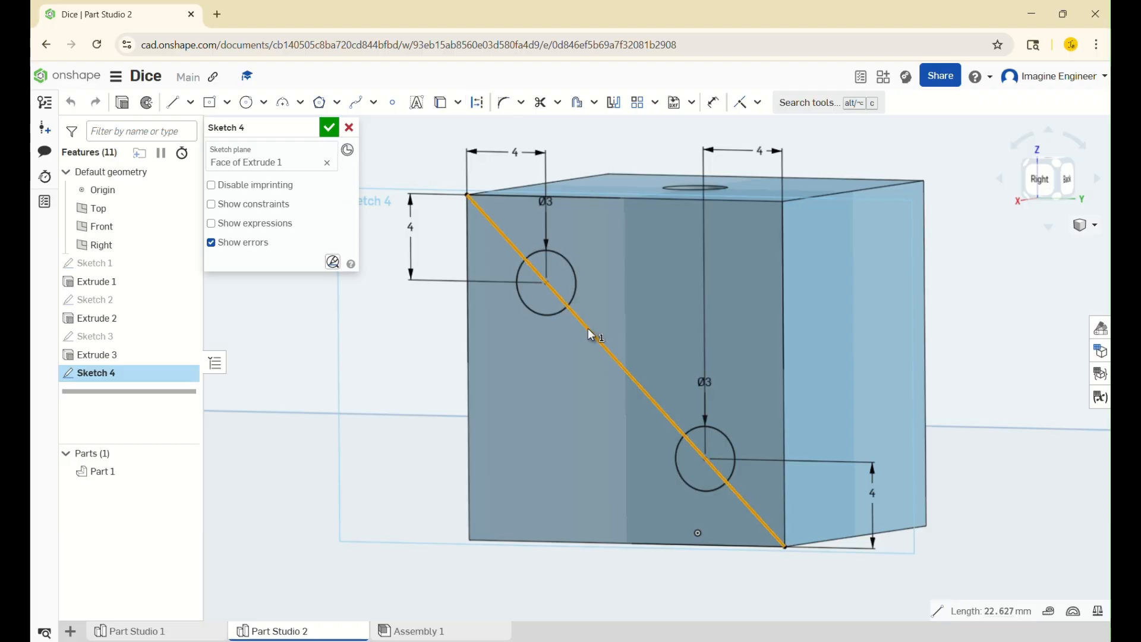
key("Delete")
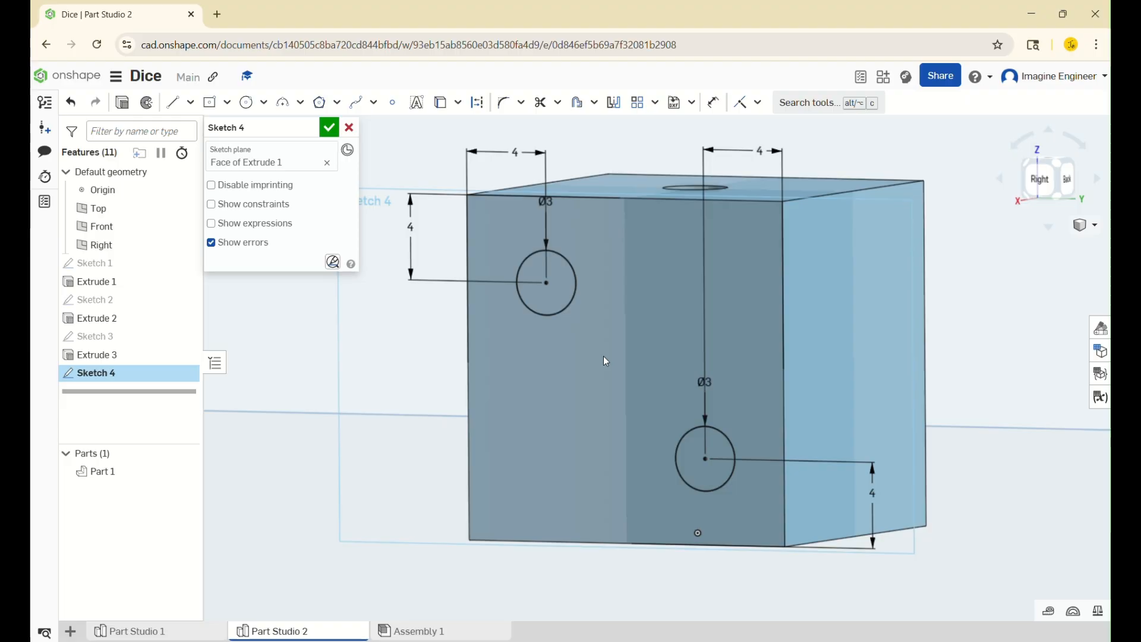
Draw a construction line diagonally across the face, from its upper-left corner to its lower-right corner through both circle centres
key("l")
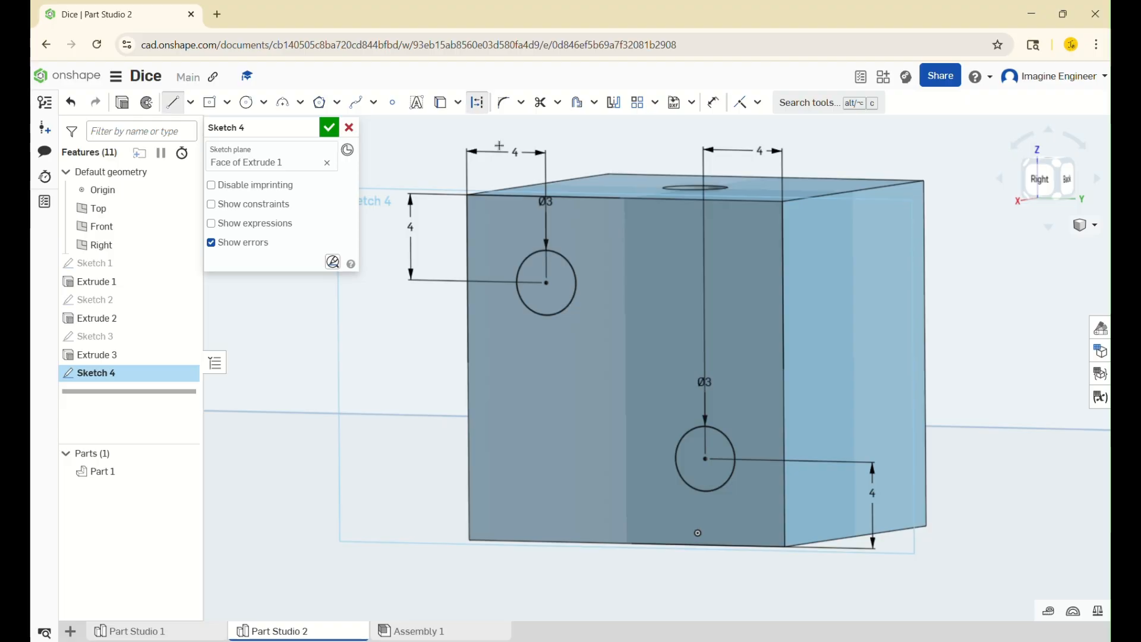
left_click(478, 103)
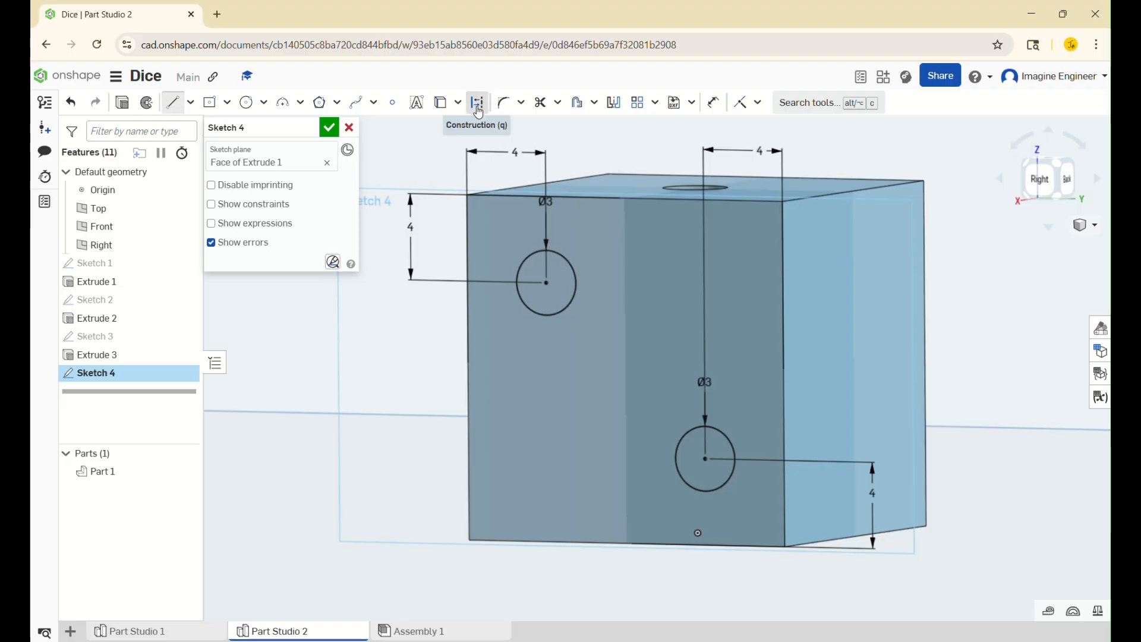
left_click(468, 195)
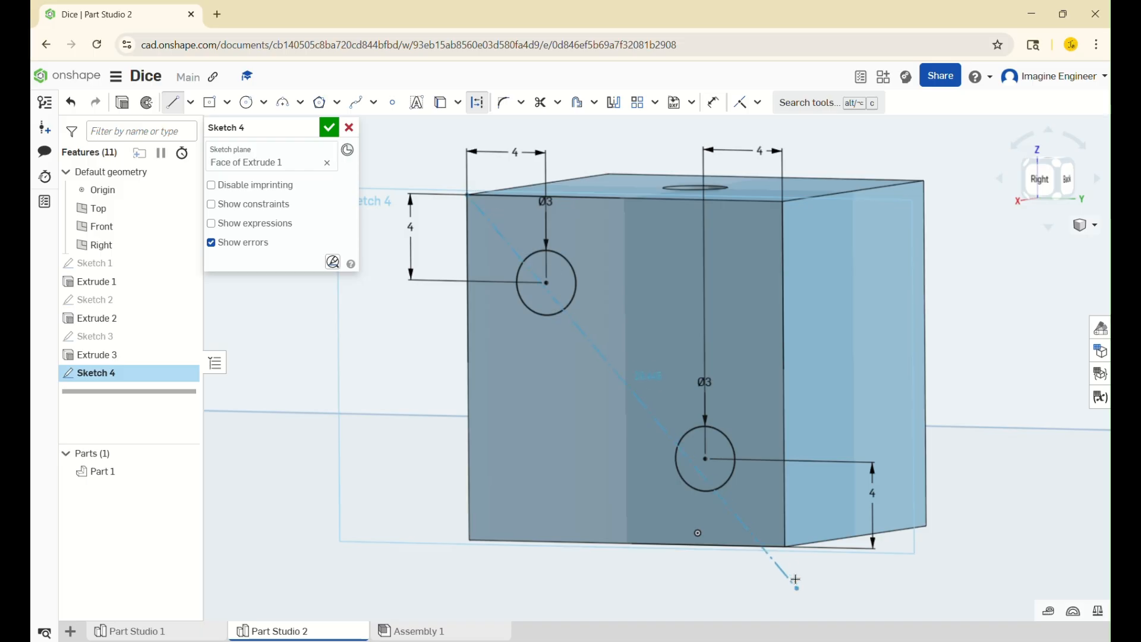
left_click(786, 546)
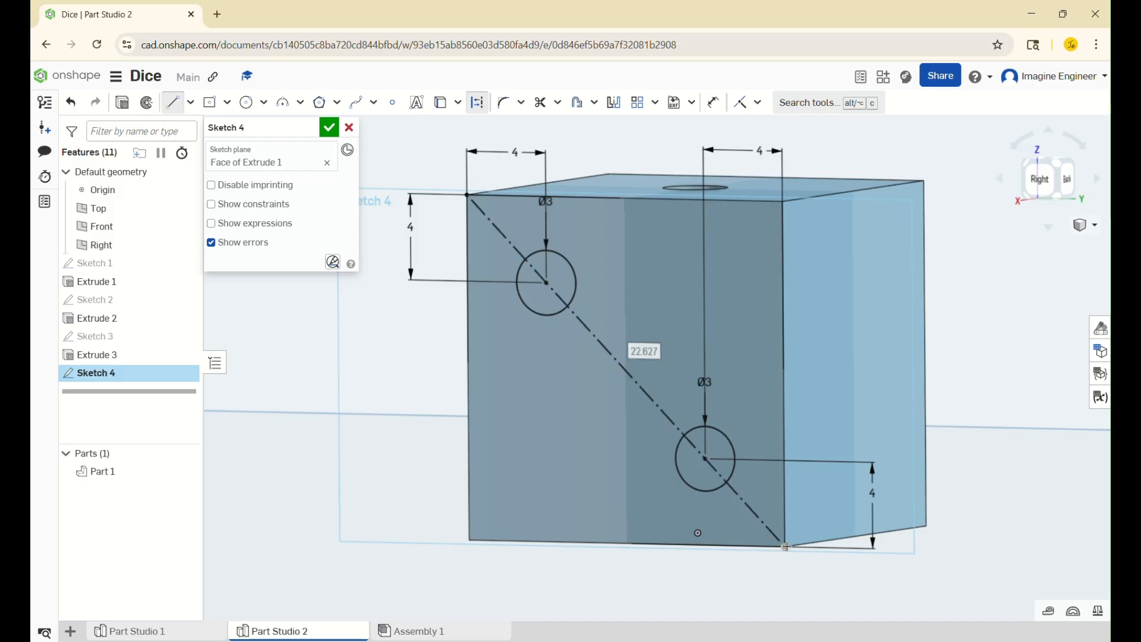
key("Escape")
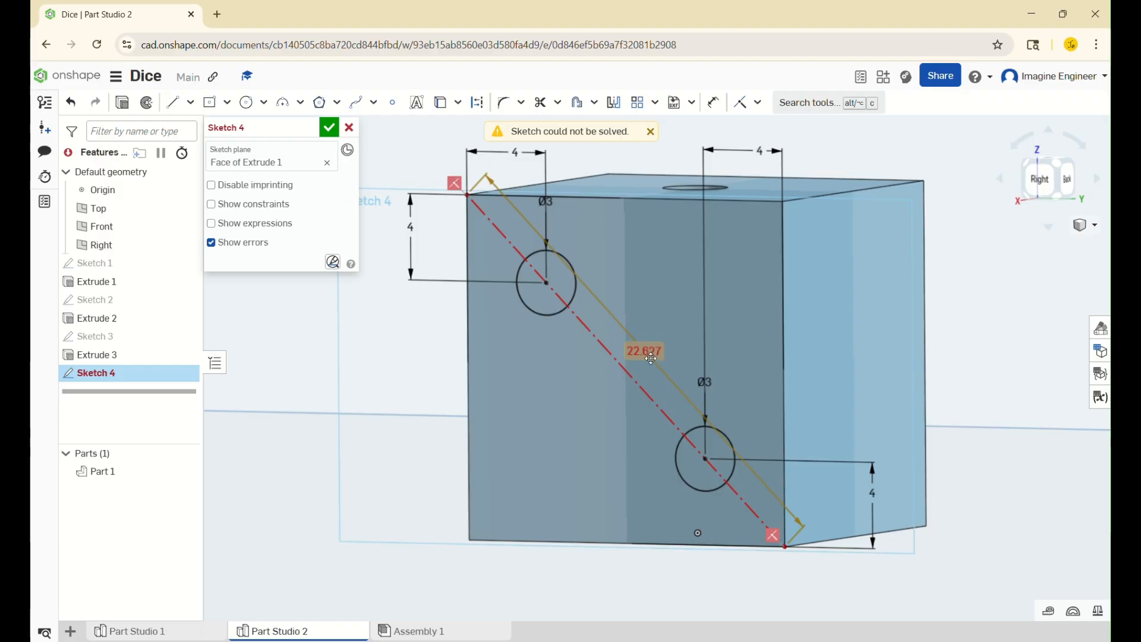
Delete the conflicting length dimension on the diagonal construction line and finish the sketch
mouse_move(665, 330)
right_mouse_down()
mouse_move(689, 333)
mouse_move(645, 345)
right_mouse_up()
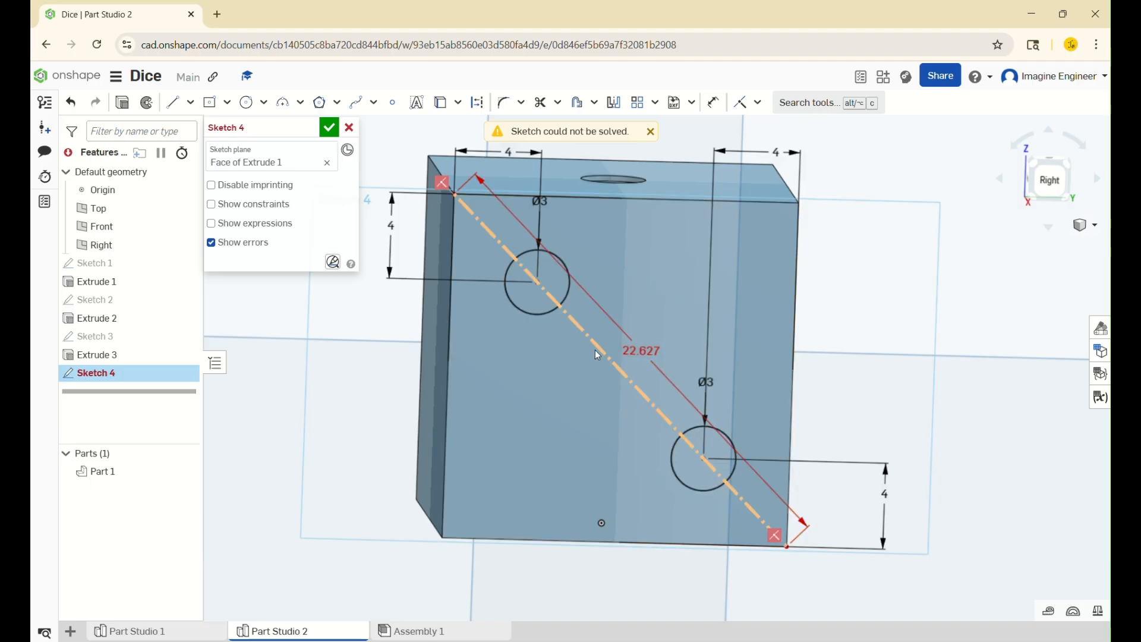
right_click_drag(651, 316, 648, 312)
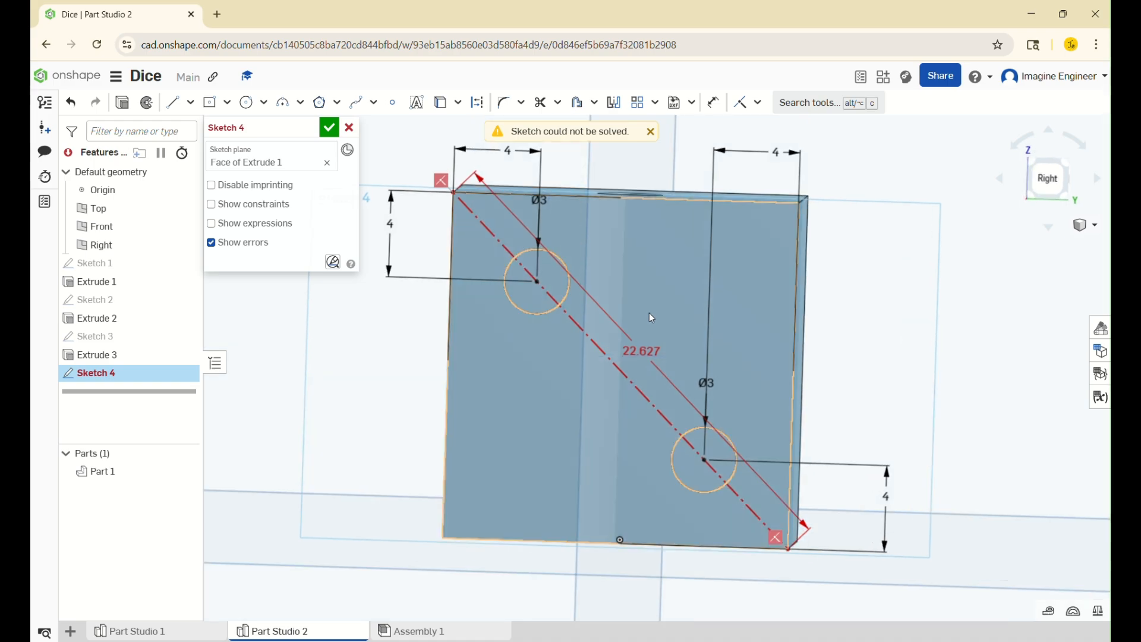
double_click(645, 349)
key("Escape")
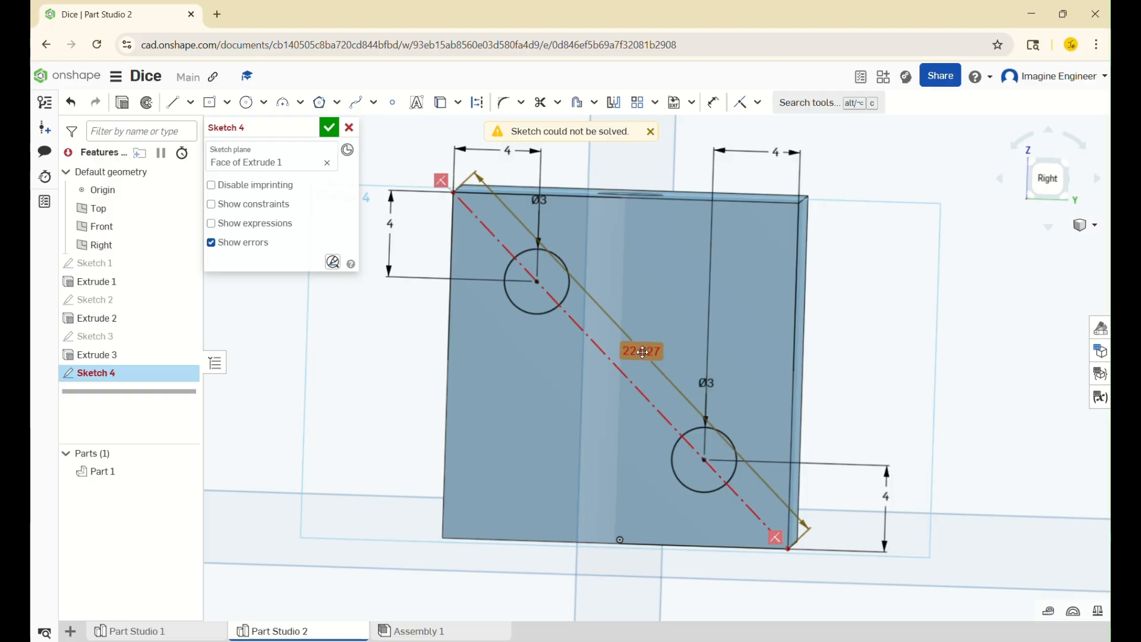
key("Delete")
left_click(328, 127)
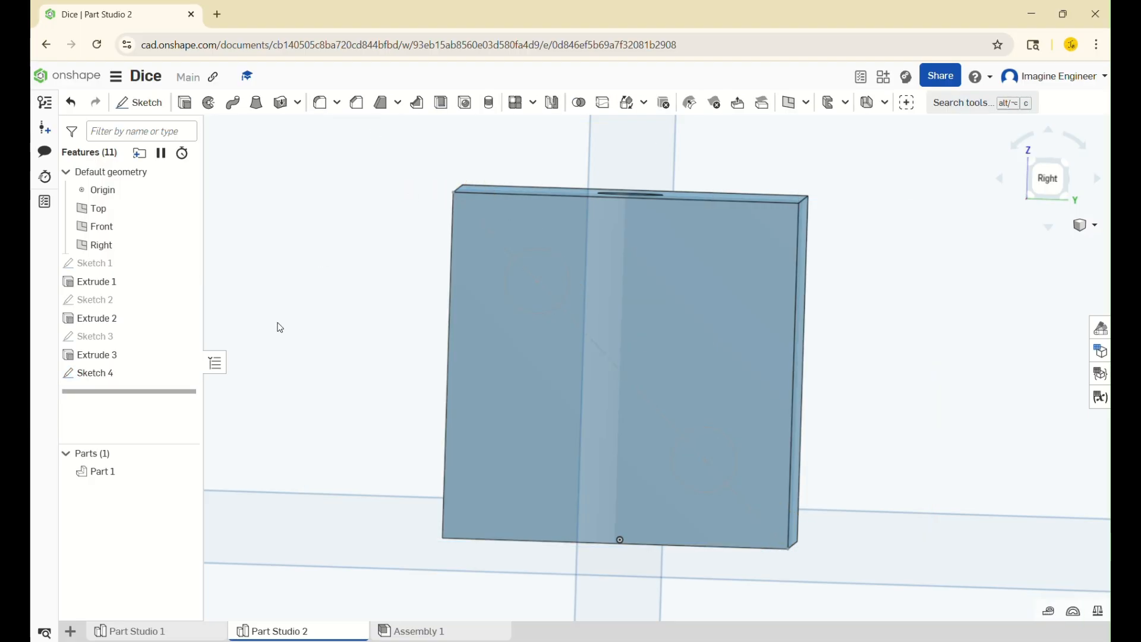
Extrude both circular regions on the right face as a Remove cut 0.25 mm deep into the cube
scroll(297, 349, "down", 2)
scroll(299, 351, "up", 1)
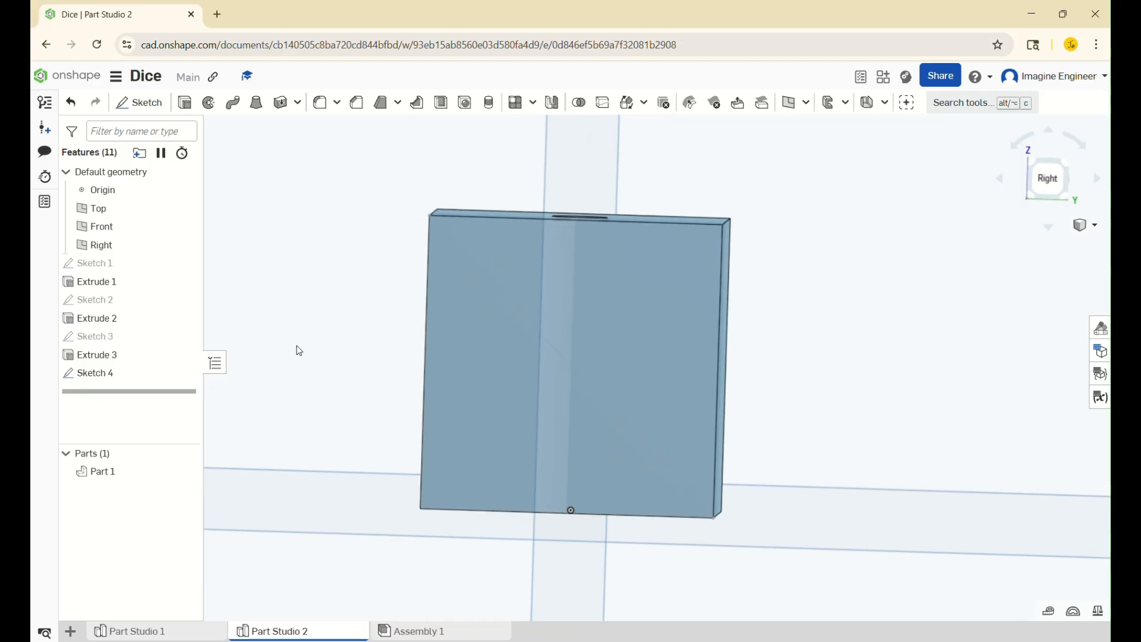
key("shift+e")
left_click(486, 302)
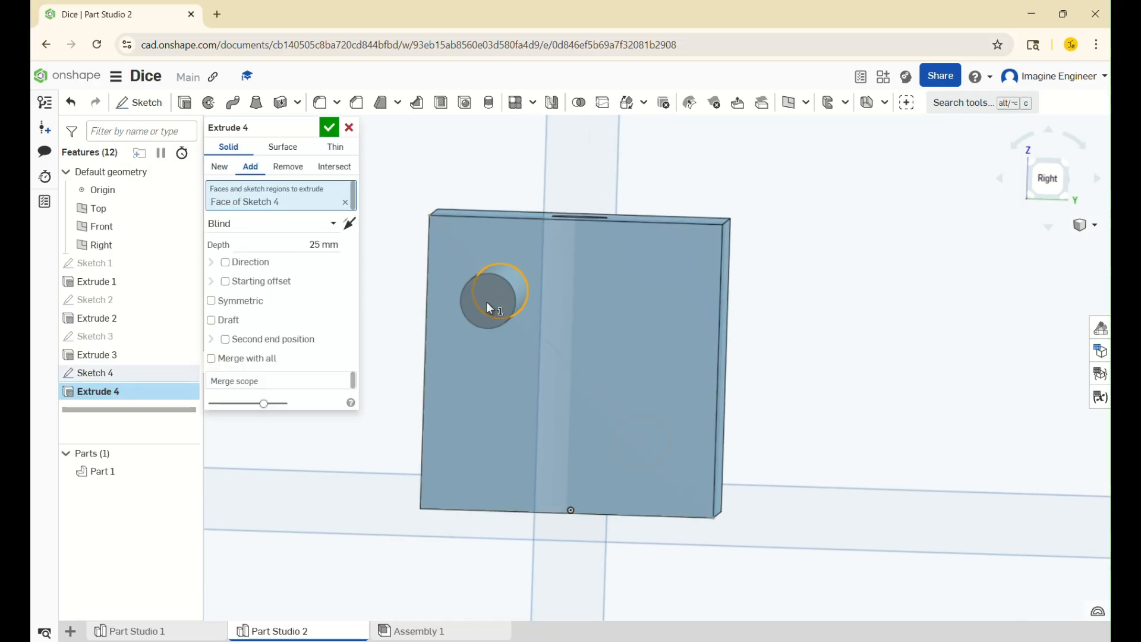
left_click(641, 454)
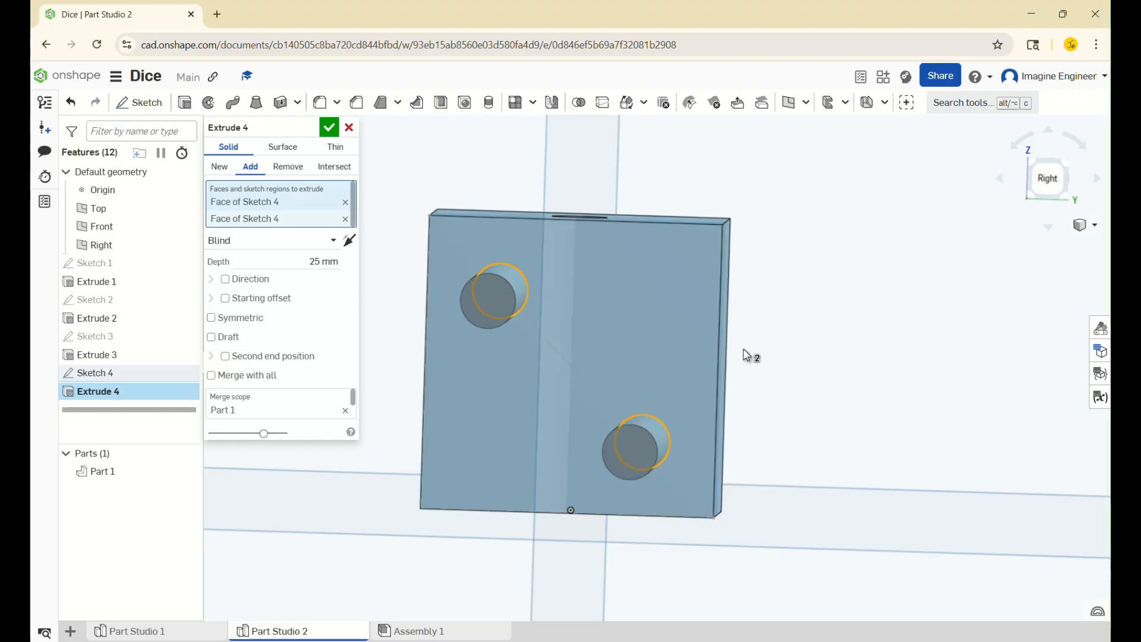
right_click_drag(838, 360, 811, 361)
scroll(811, 361, "down", 5)
scroll(654, 350, "up", 1)
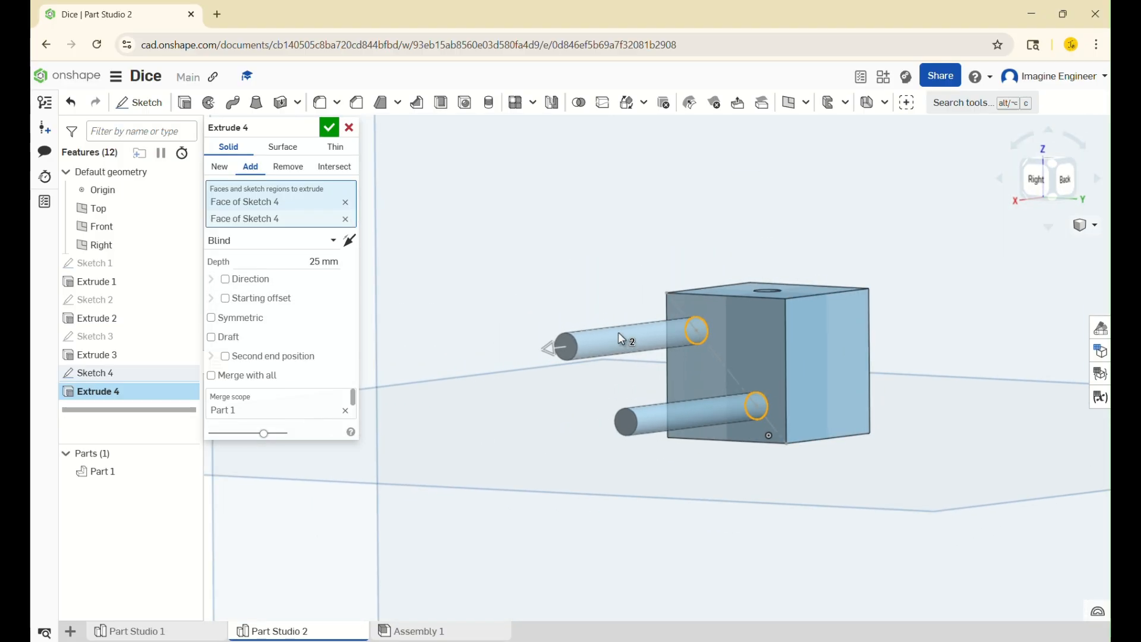
scroll(833, 376, "up", 3)
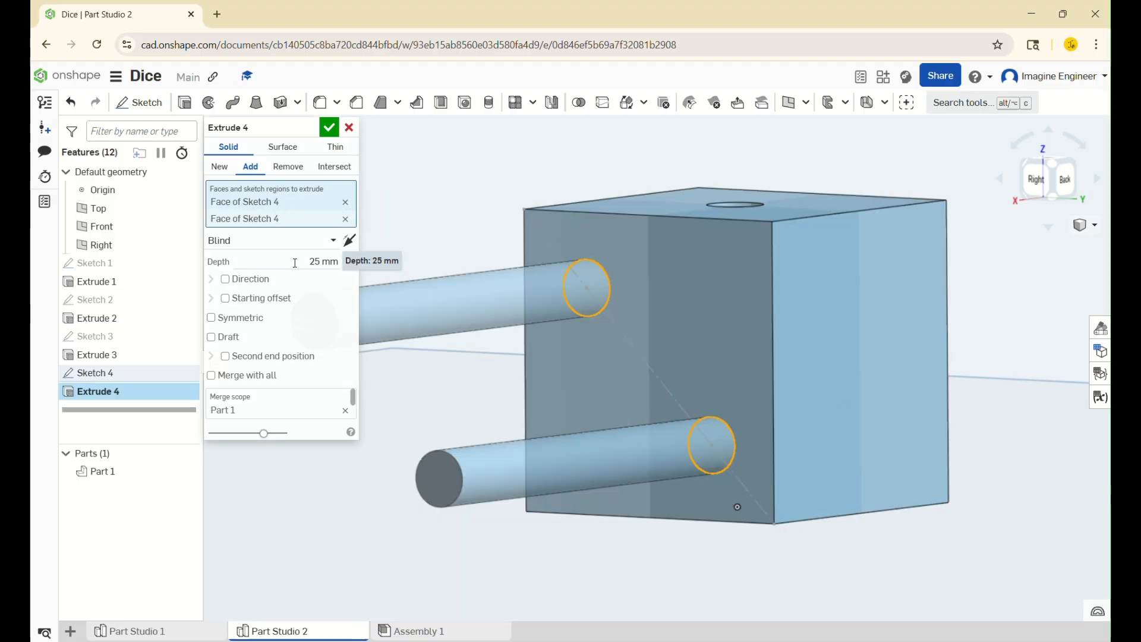
left_click(288, 166)
left_click(314, 262)
key("BackSpace")
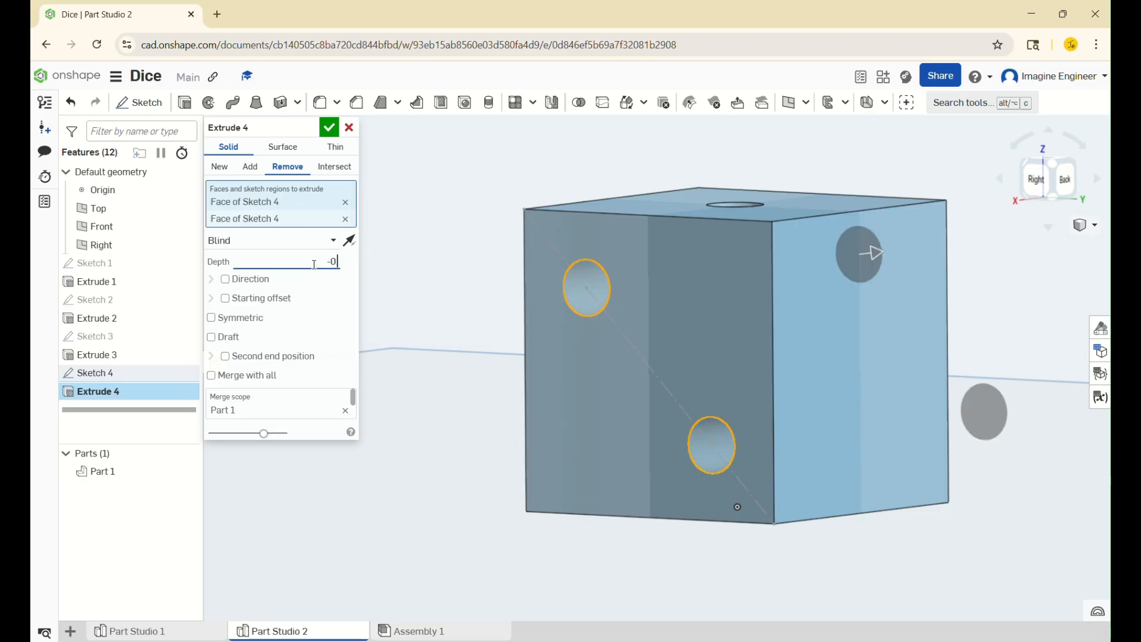
type("0.25")
key("Return")
key("Return")
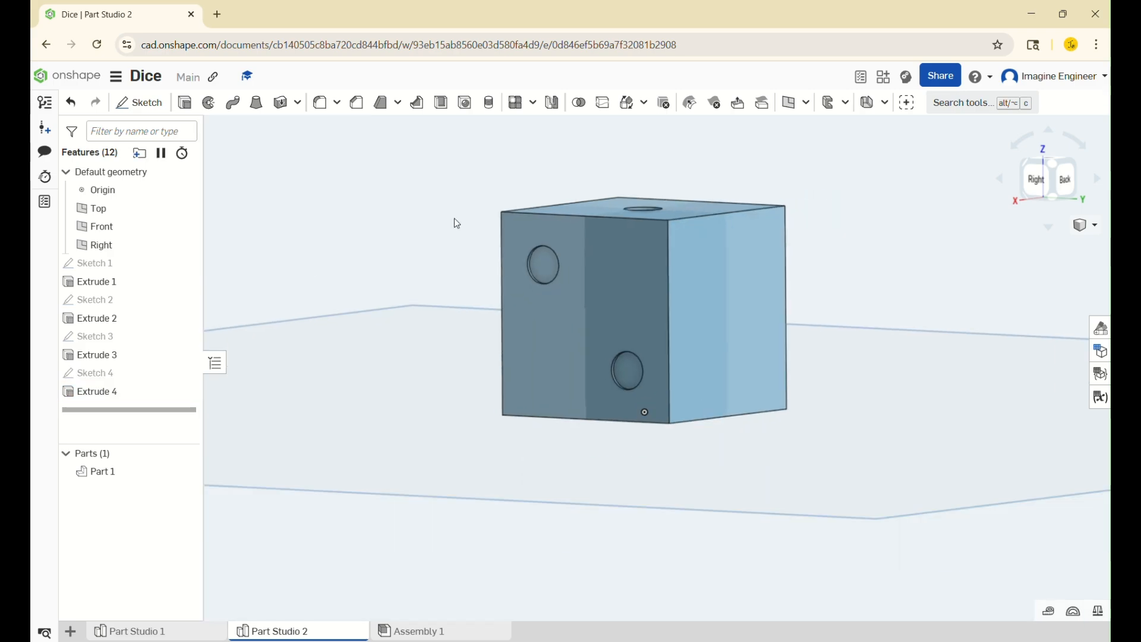
Start a new sketch on the cube's blank left face, viewed straight on
right_click_drag(497, 247, 369, 245)
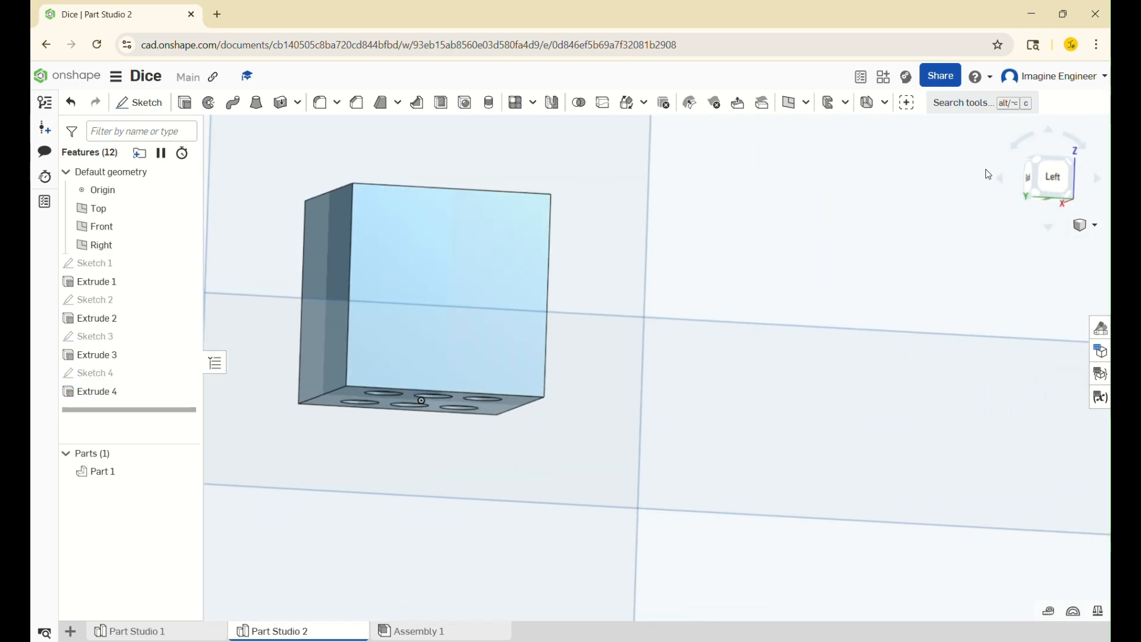
left_click(1050, 180)
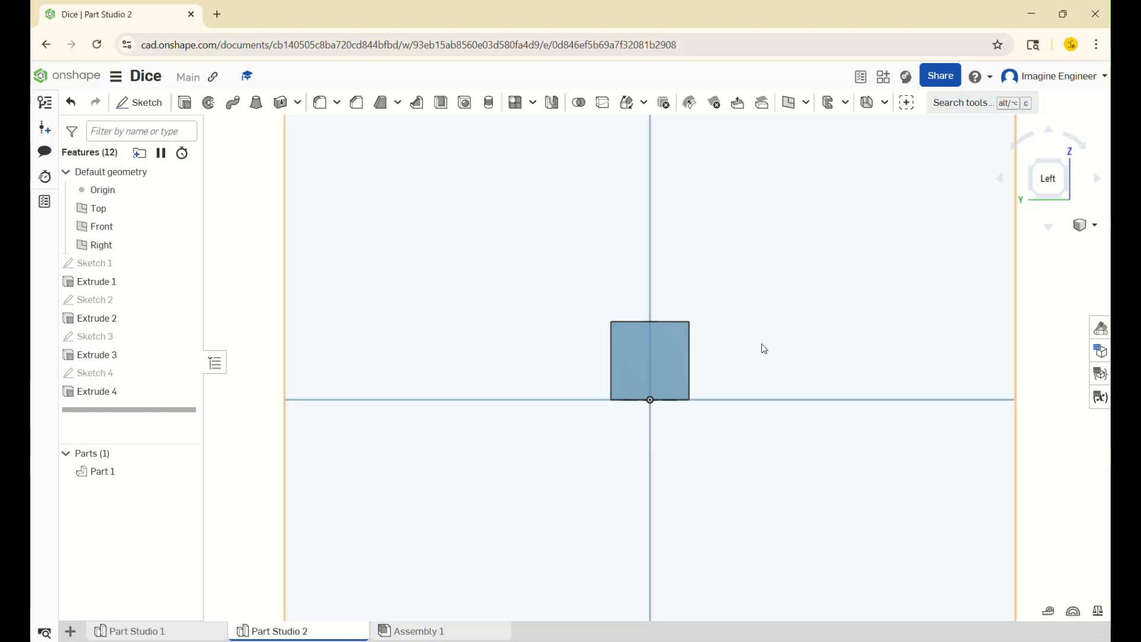
right_click_drag(764, 349, 575, 392)
right_click_drag(798, 408, 682, 398)
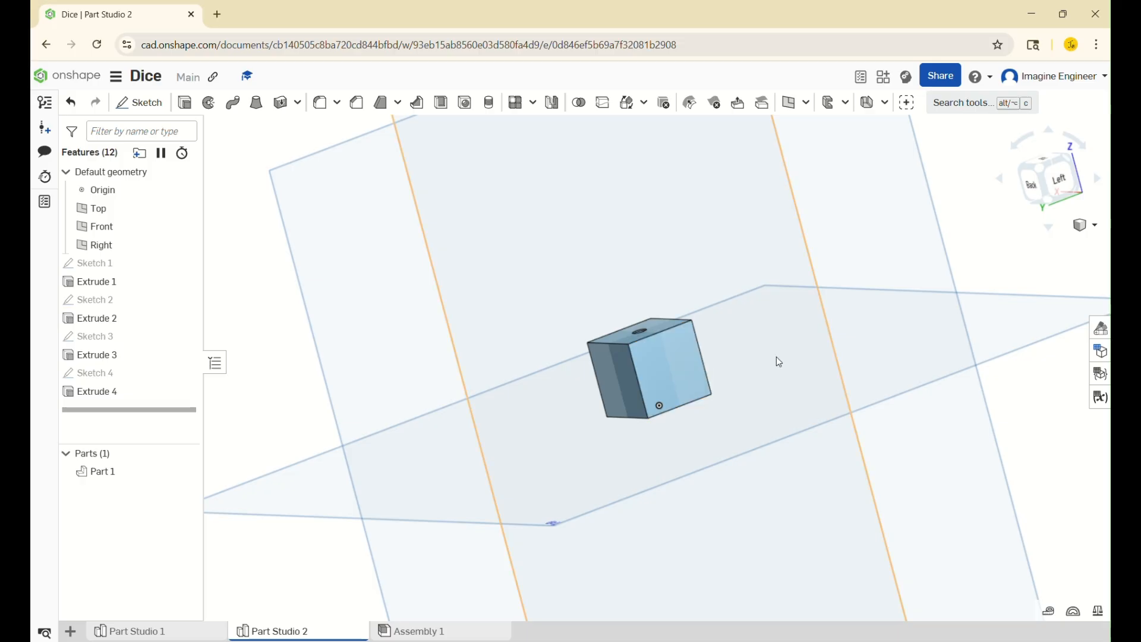
right_click_drag(778, 360, 698, 343)
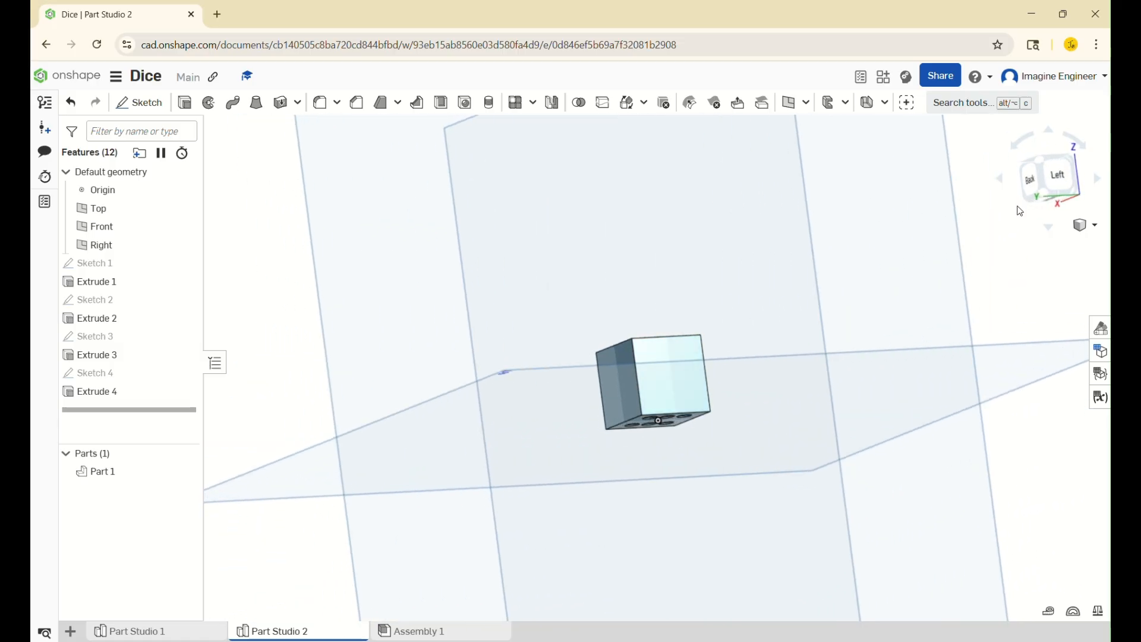
left_click(1061, 180)
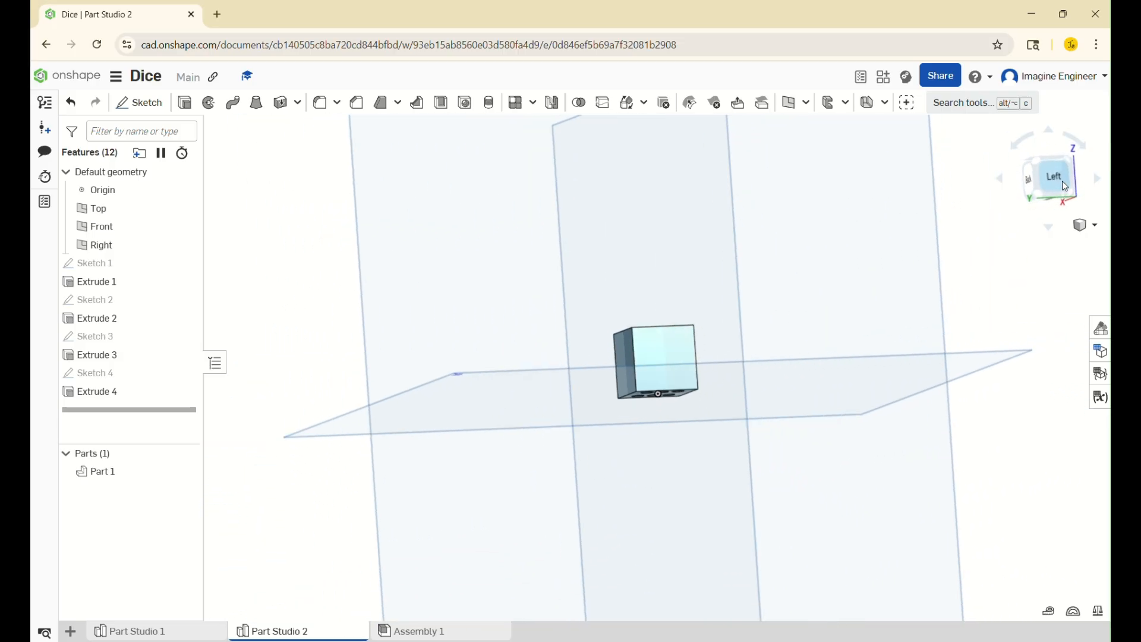
left_click(137, 101)
scroll(626, 304, "up", 4)
left_click(679, 361)
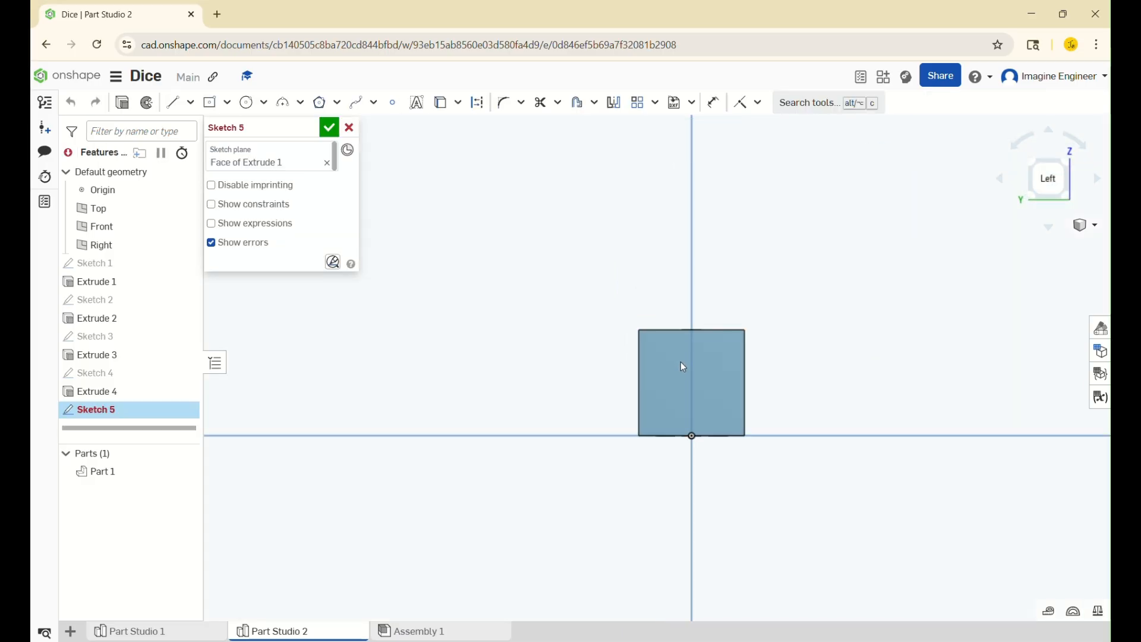
scroll(726, 366, "up", 4)
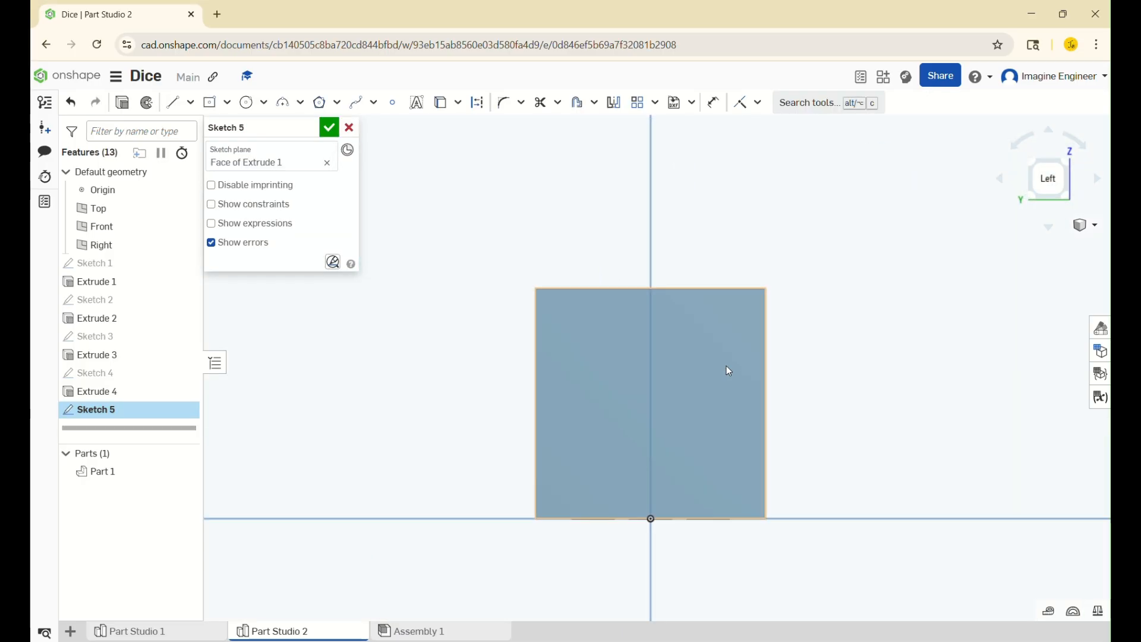
Sketch a row of three circles of 3 mm diameter outside the face, beside its upper-left corner
key("c")
left_click(362, 279)
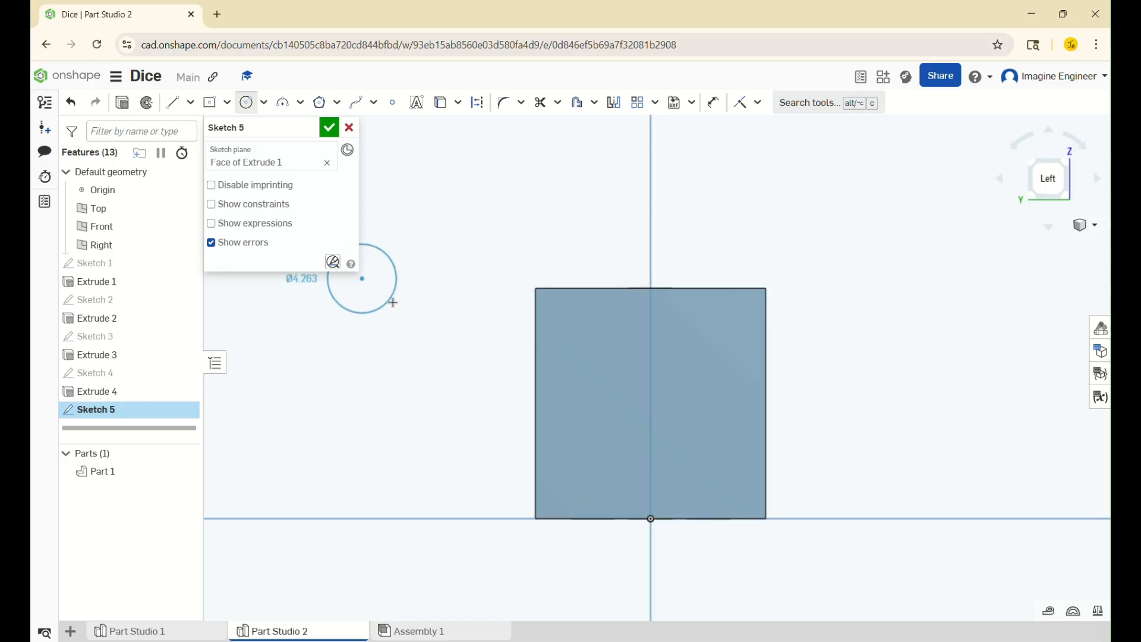
left_click(390, 301)
type("3")
key("Return")
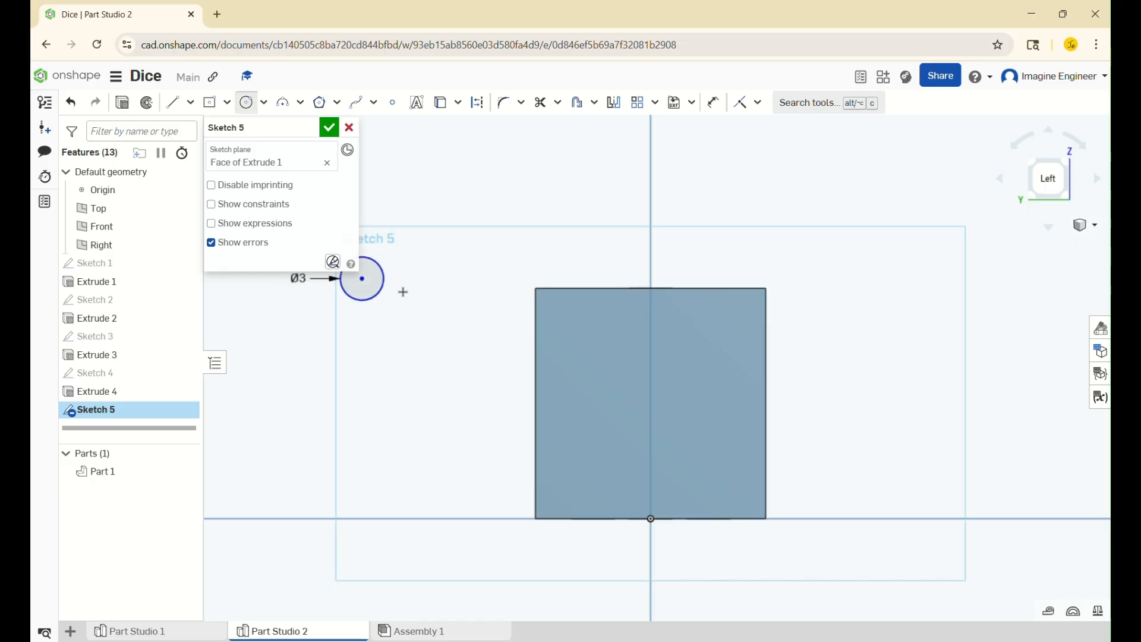
left_click(419, 283)
left_click(426, 292)
type("3")
key("Return")
left_click(470, 287)
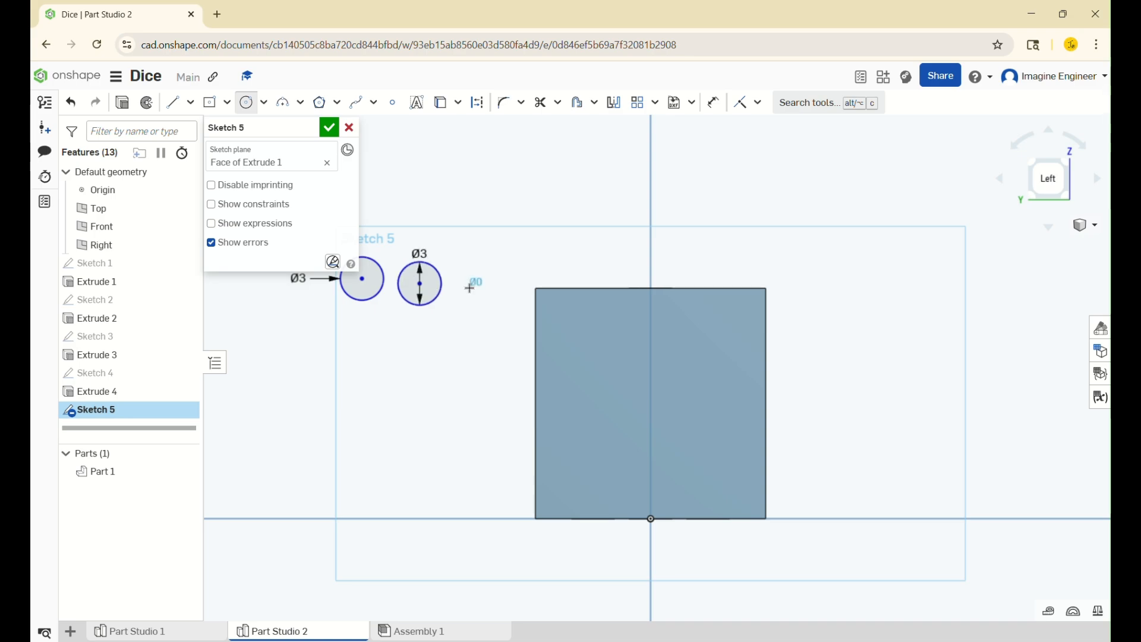
left_click(482, 300)
type("3")
key("Return")
Sketch two more circles of 3 mm diameter outside the face, below the row of three circles
left_click(362, 341)
left_click(383, 357)
type("3")
key("Return")
left_click(397, 354)
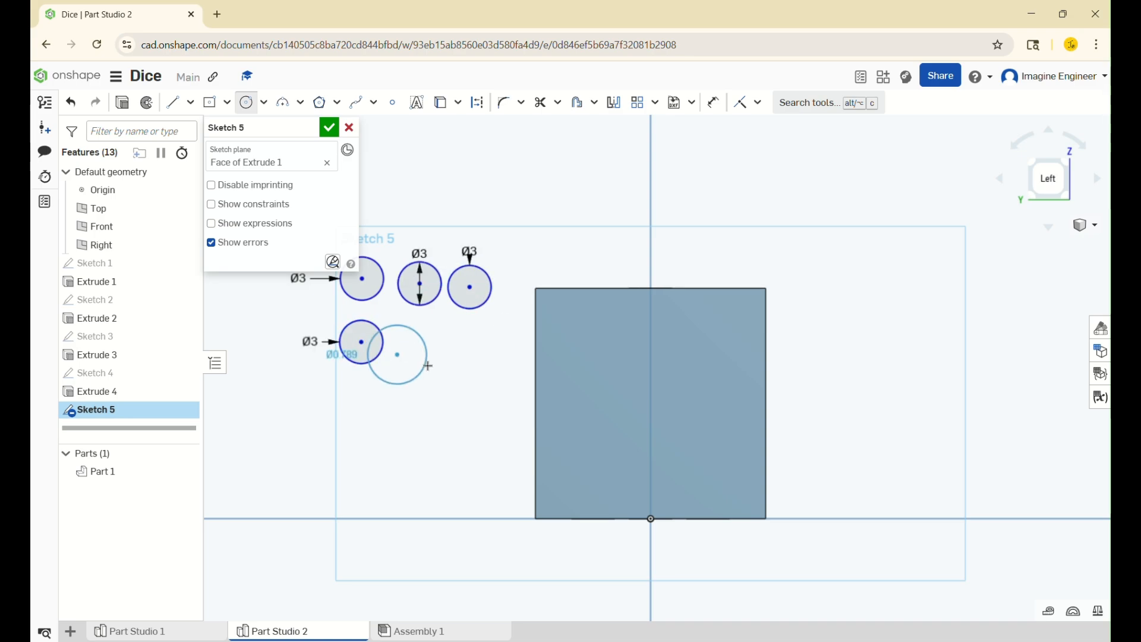
left_click(432, 370)
type("3")
key("Return")
key("Escape")
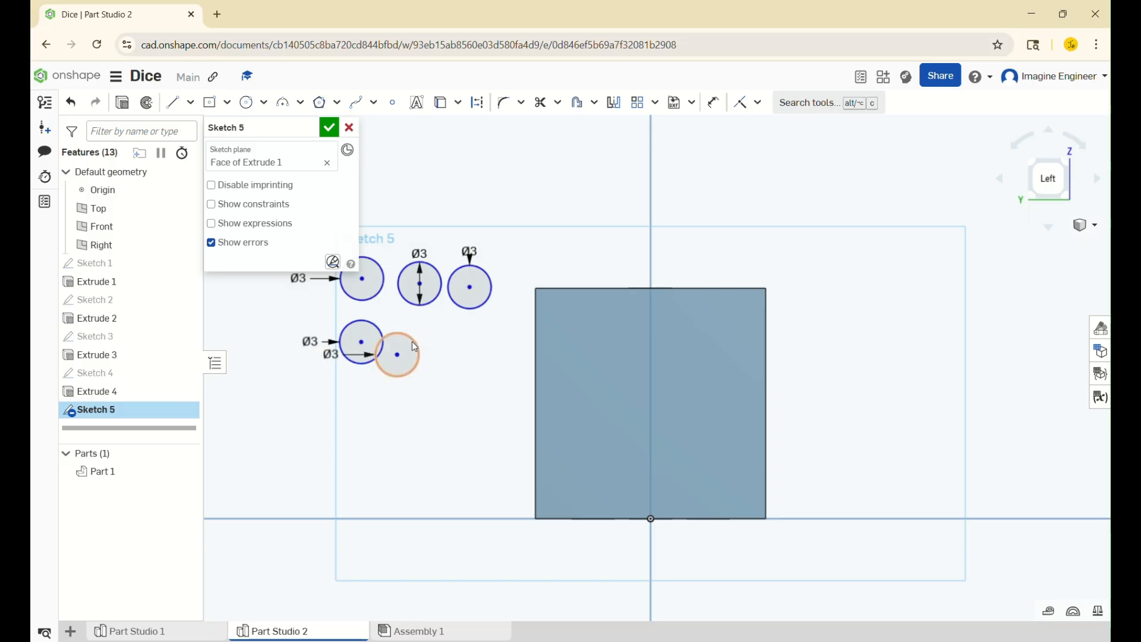
Move the rightmost lower circle onto the face and dimension its centre 8 mm below the face's top edge
left_click_drag(411, 341, 635, 391)
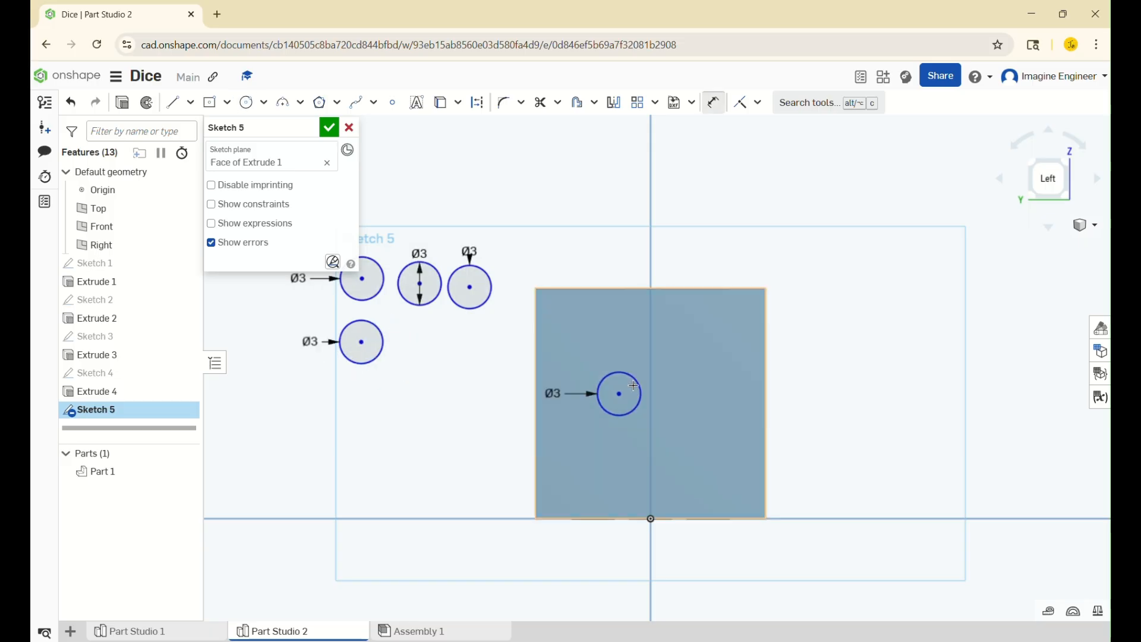
key("d")
left_click(619, 394)
left_click(628, 291)
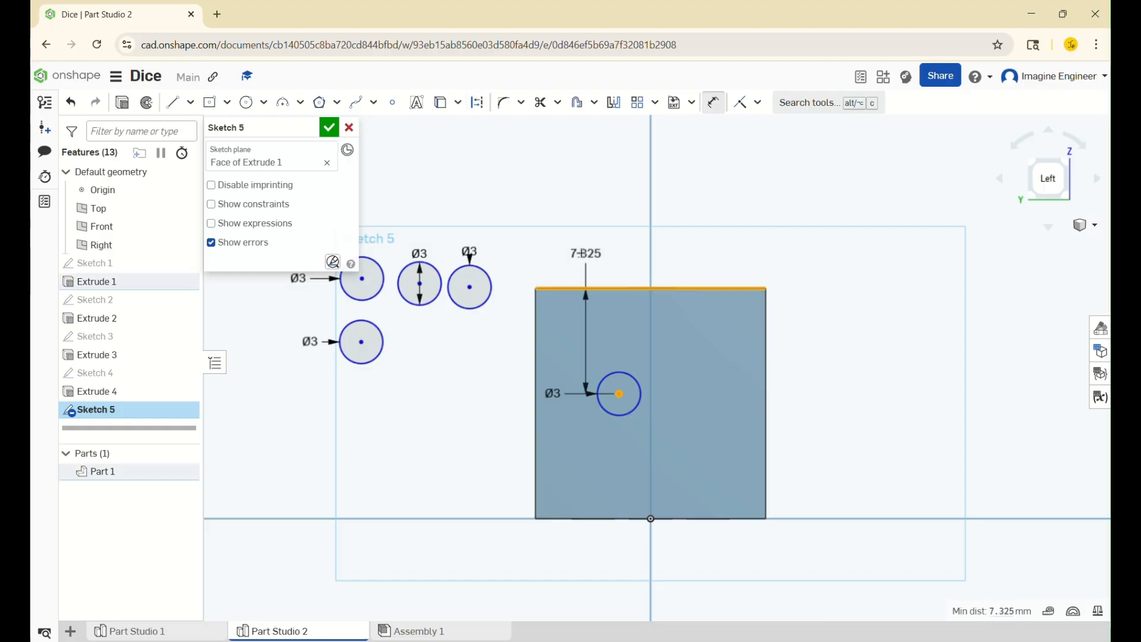
left_click(491, 356)
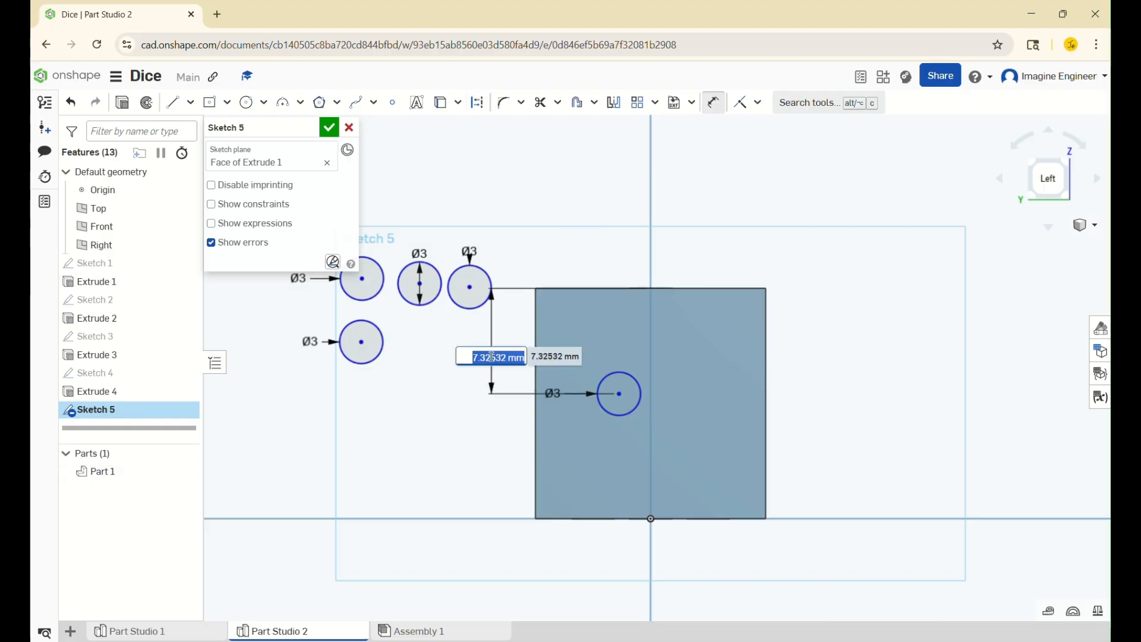
type("8")
key("Return")
left_click(617, 407)
left_click(574, 288)
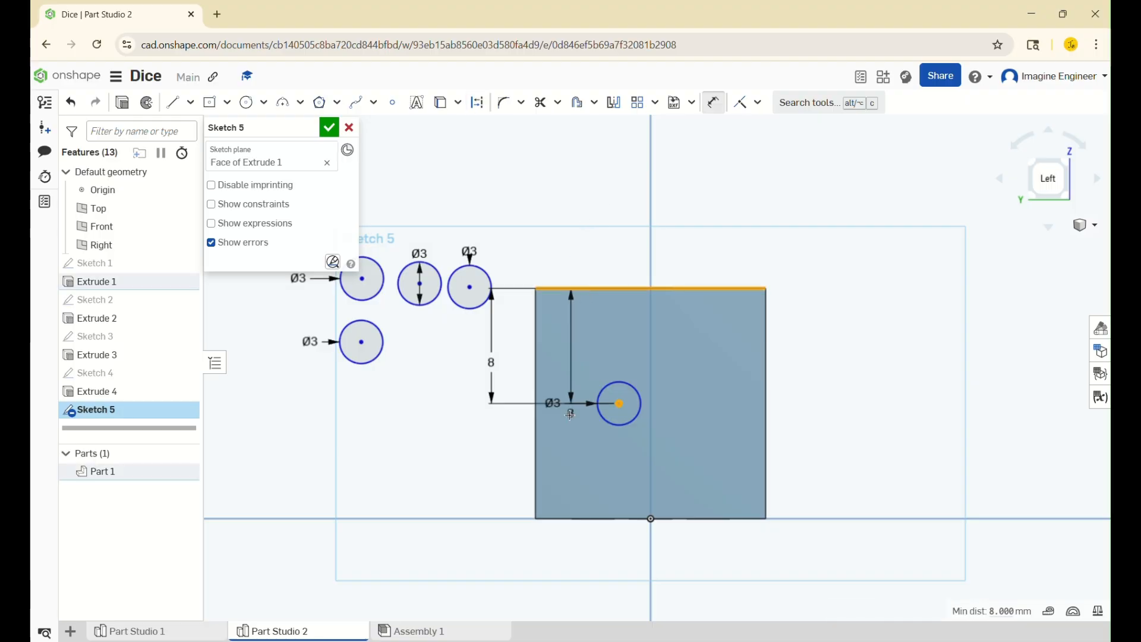
key("Escape")
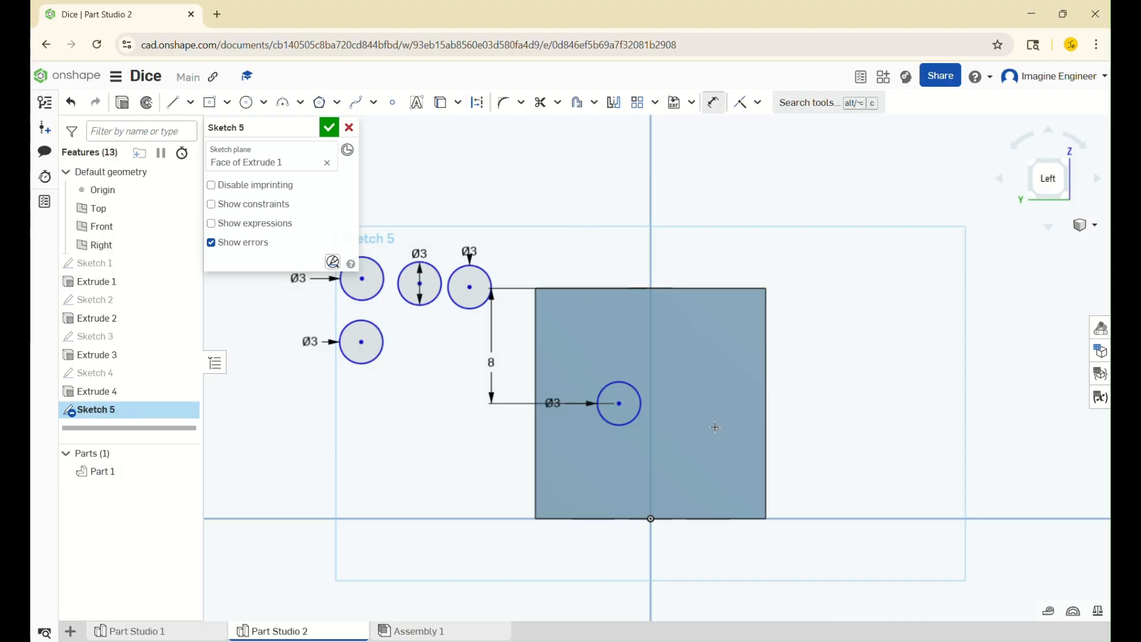
key("Escape")
Check the length of the cube face's right edge
left_click(626, 289)
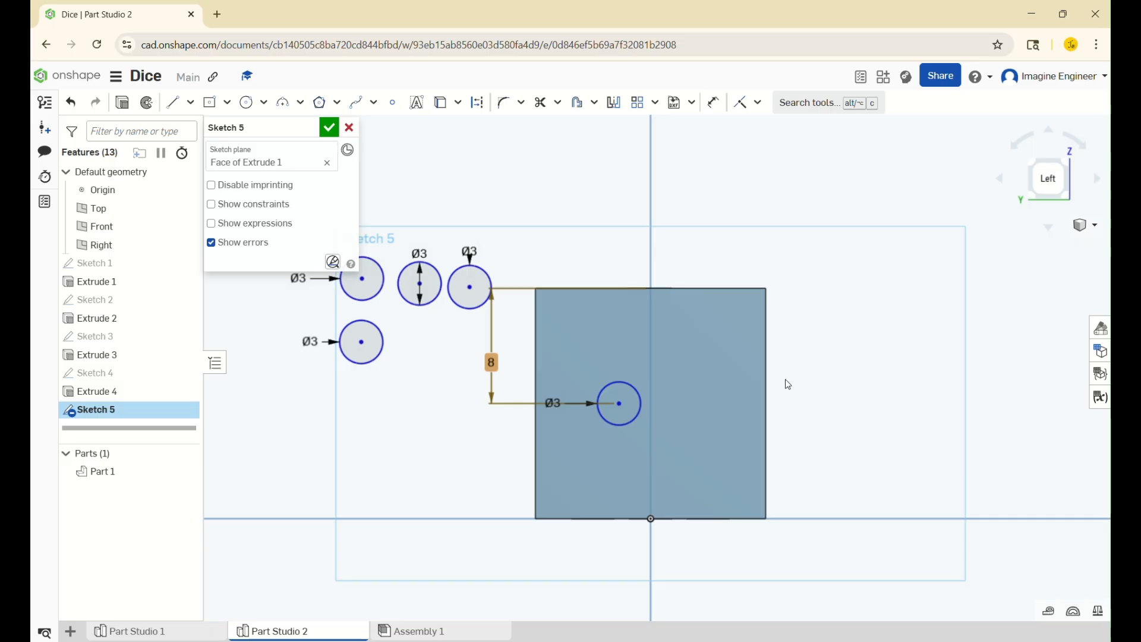
left_click(765, 403)
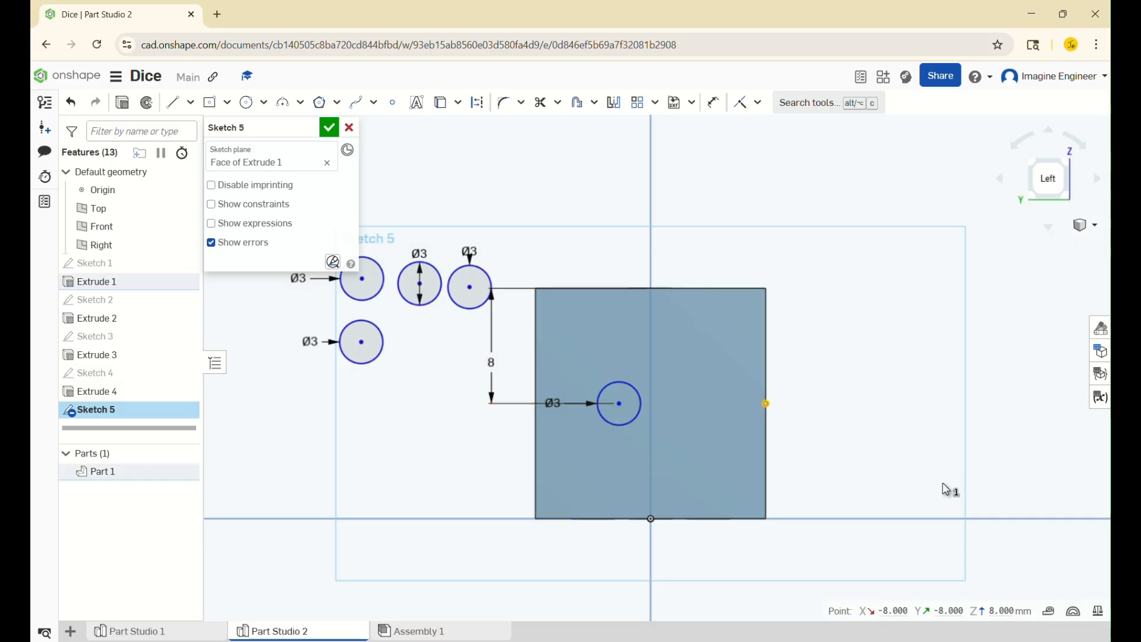
left_click(879, 467)
left_click(766, 410)
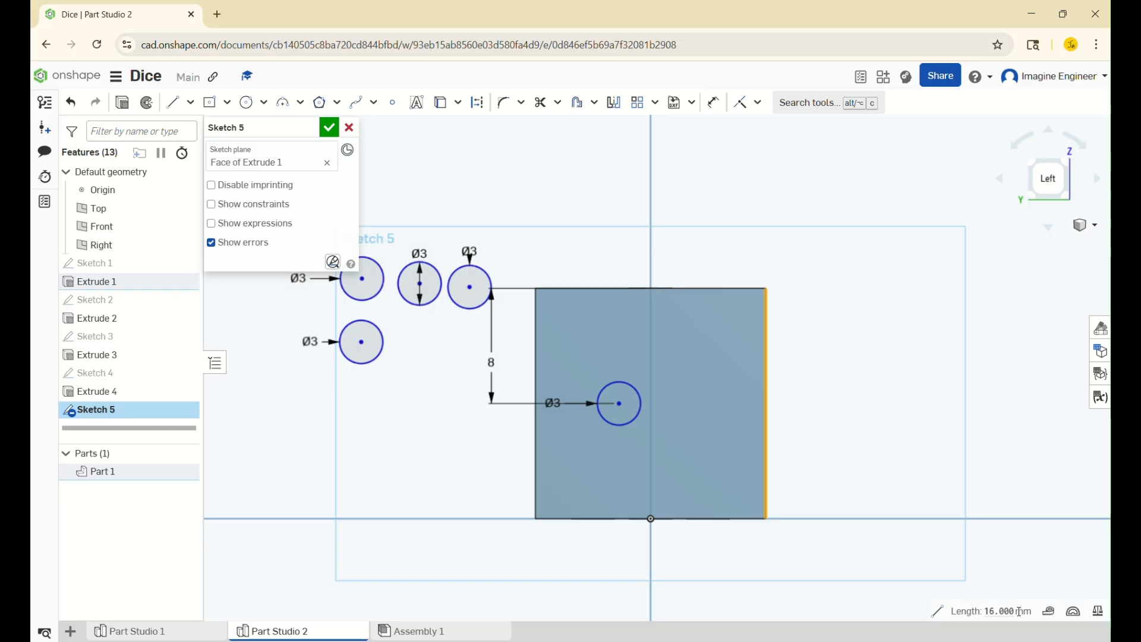
scroll(833, 405, "down", 6)
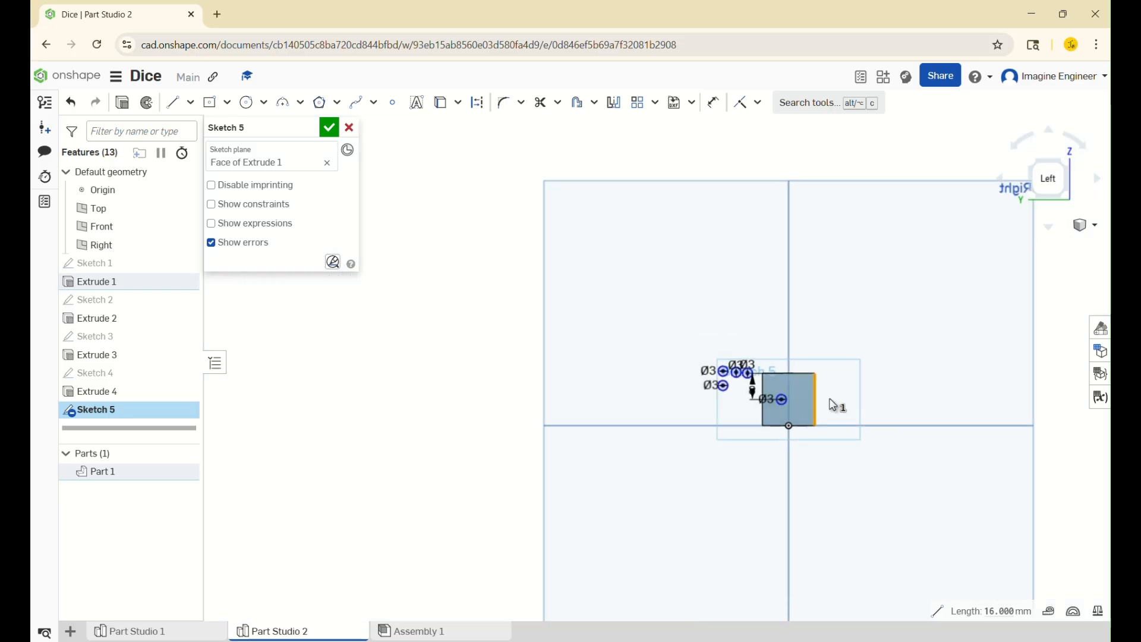
left_click(553, 423)
scroll(790, 420, "up", 5)
scroll(870, 266, "up", 3)
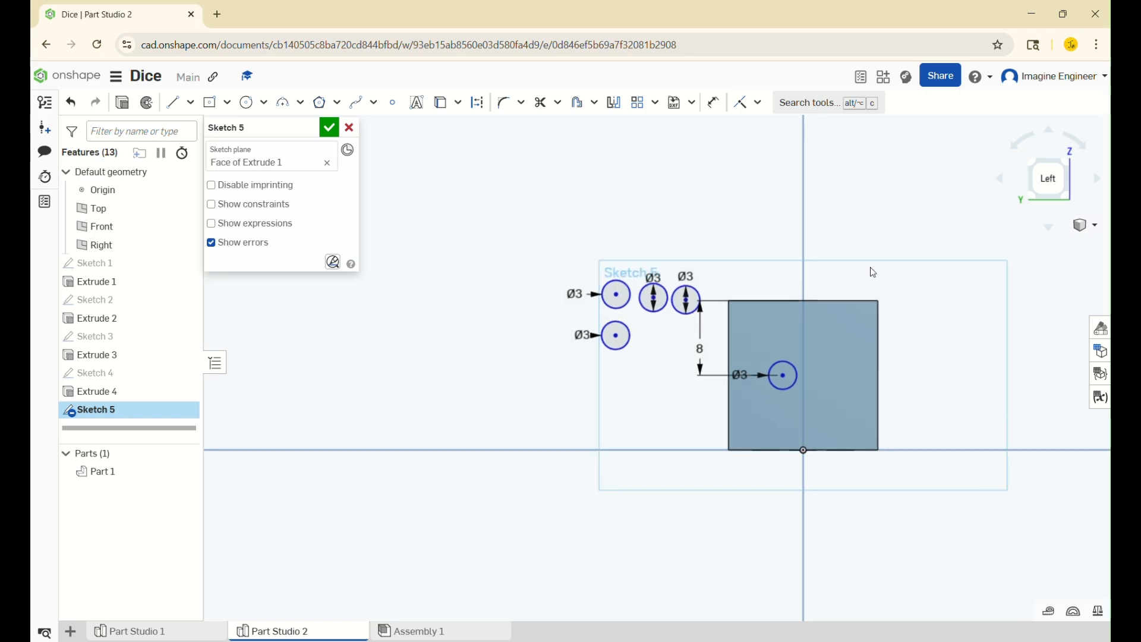
key("d")
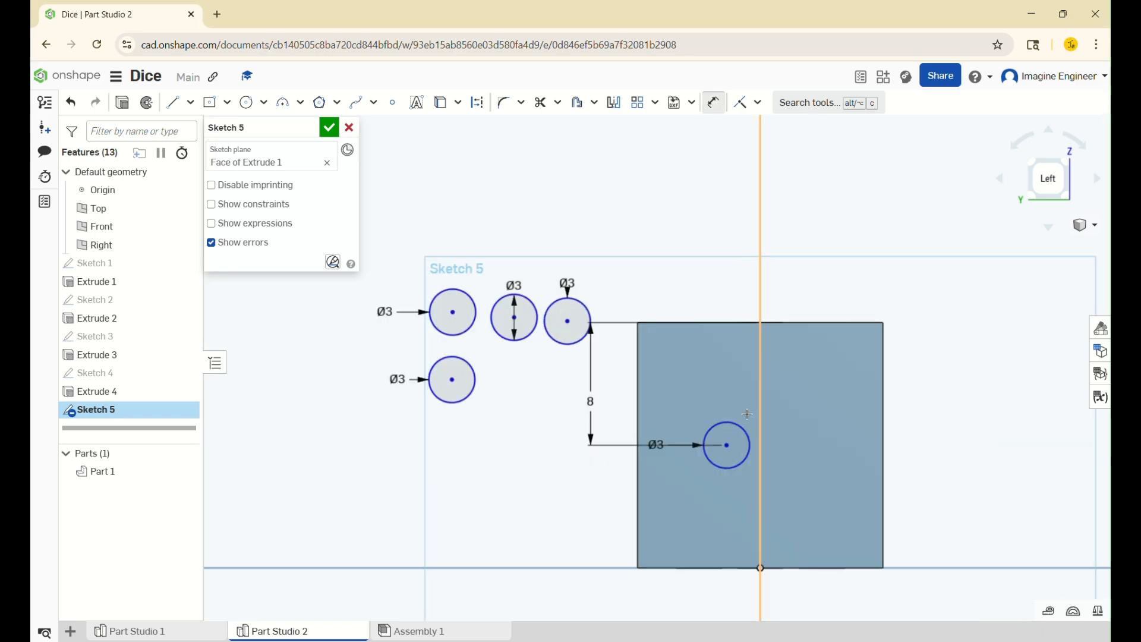
left_click(749, 442)
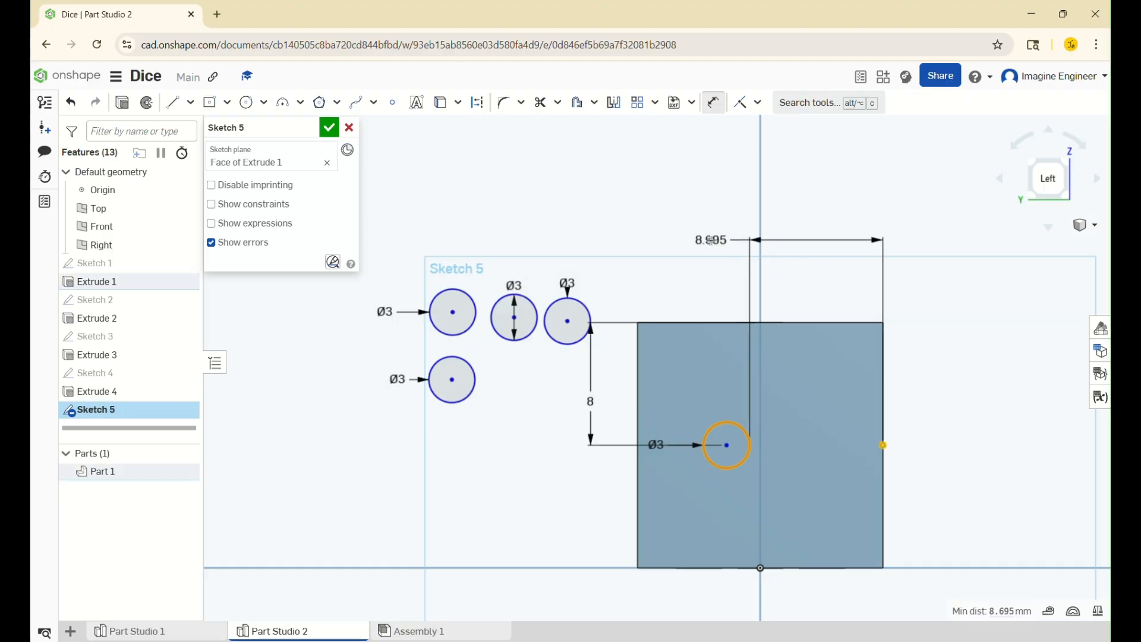
key("Escape")
Dimension the outline of the circle on the face 8 mm from the face's left edge
key("d")
left_click(743, 429)
left_click(640, 399)
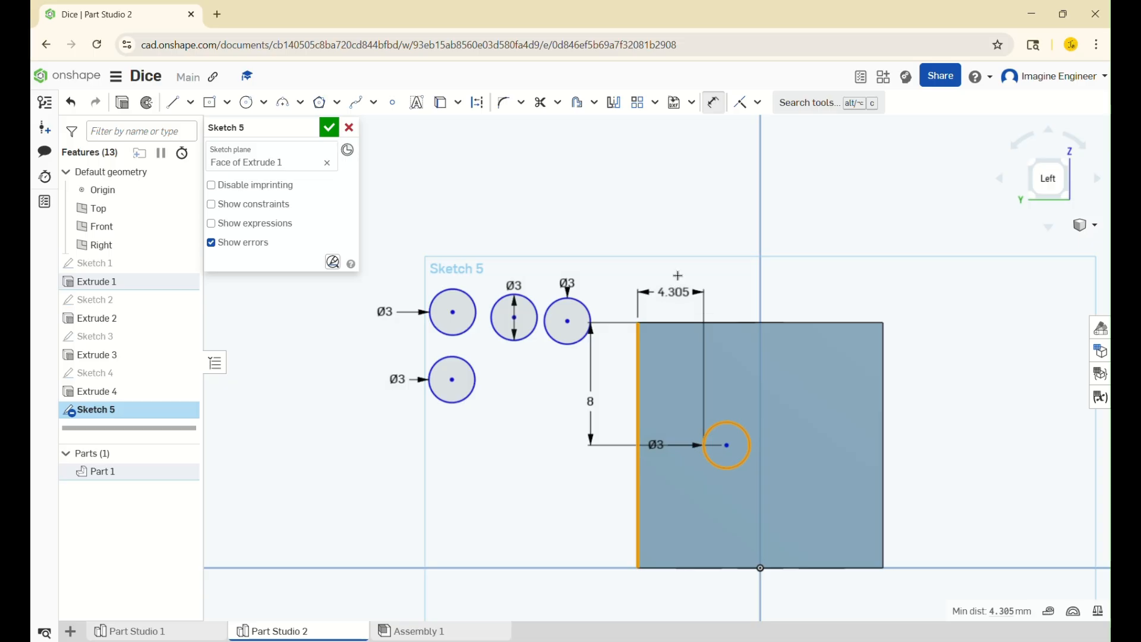
left_click(679, 270)
type("8")
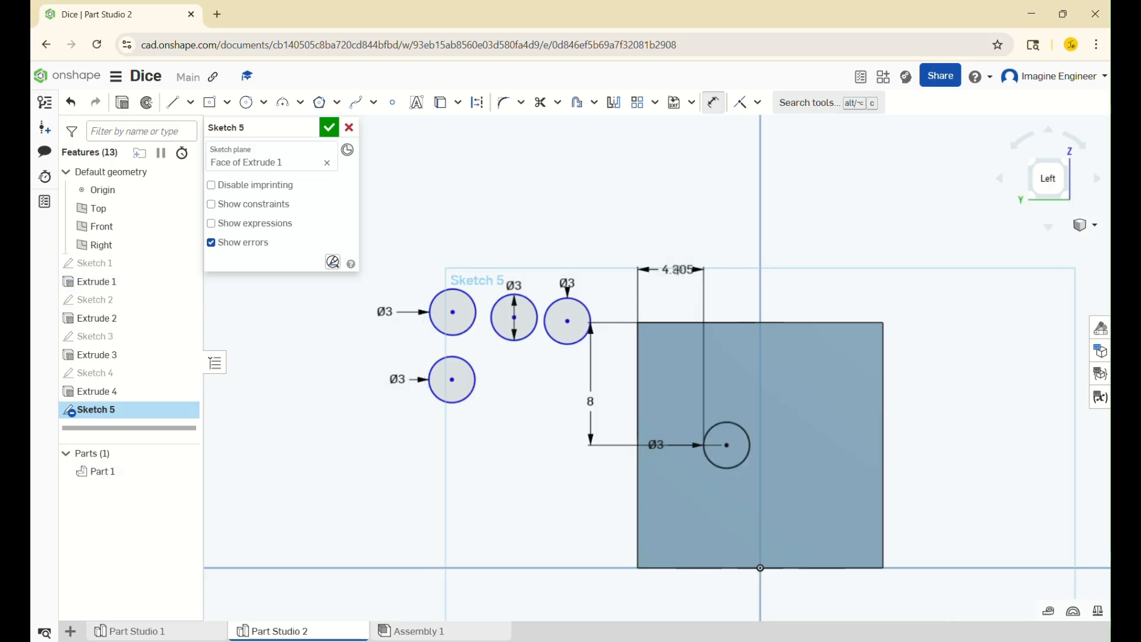
key("Return")
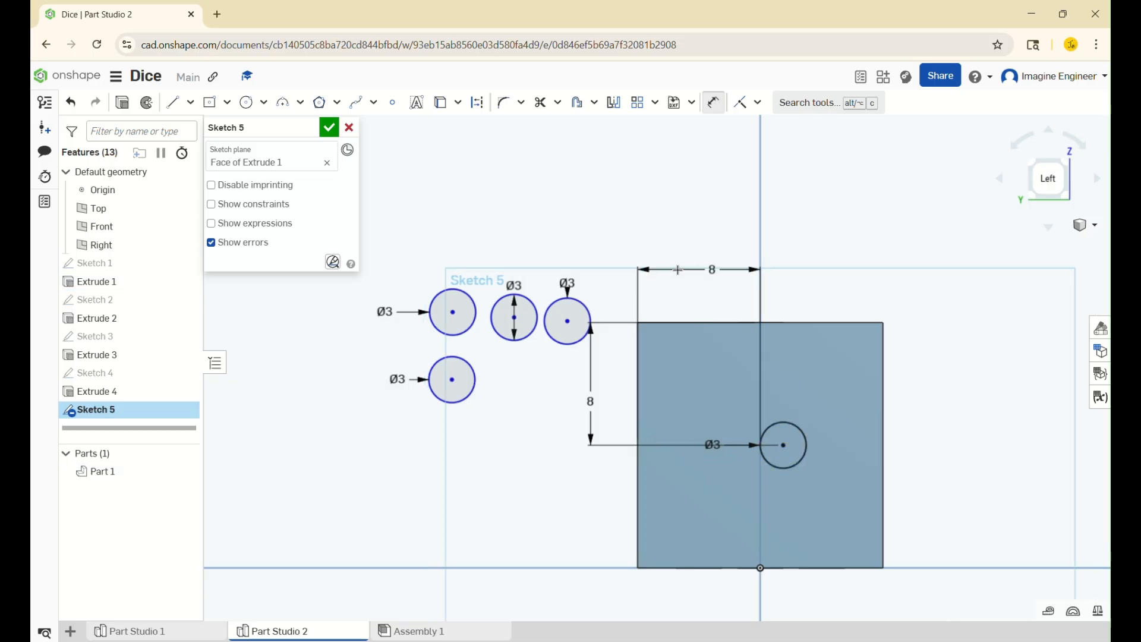
key("Escape")
Delete the 8 mm horizontal dimension between the circle's outline and the face's left edge
scroll(815, 446, "up", 3)
scroll(759, 439, "down", 3)
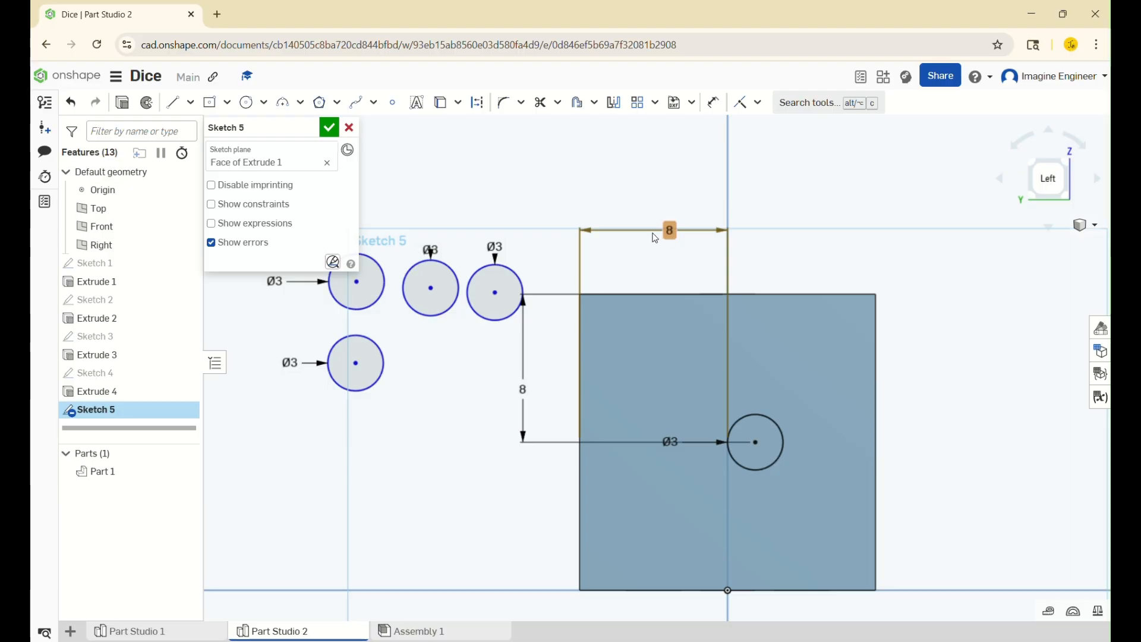
key("Delete")
Try to dimension the circle's centre from the top edge again and delete that extra dimension
key("d")
left_click(755, 442)
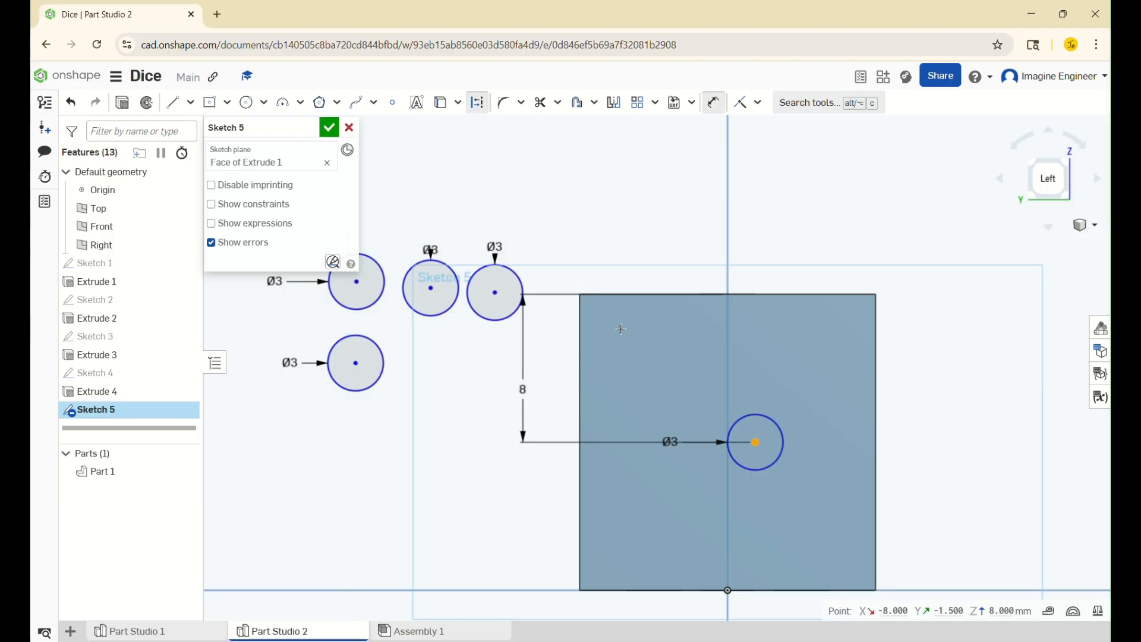
left_click(636, 294)
left_click(641, 217)
key("Return")
left_click(643, 331)
key("Delete")
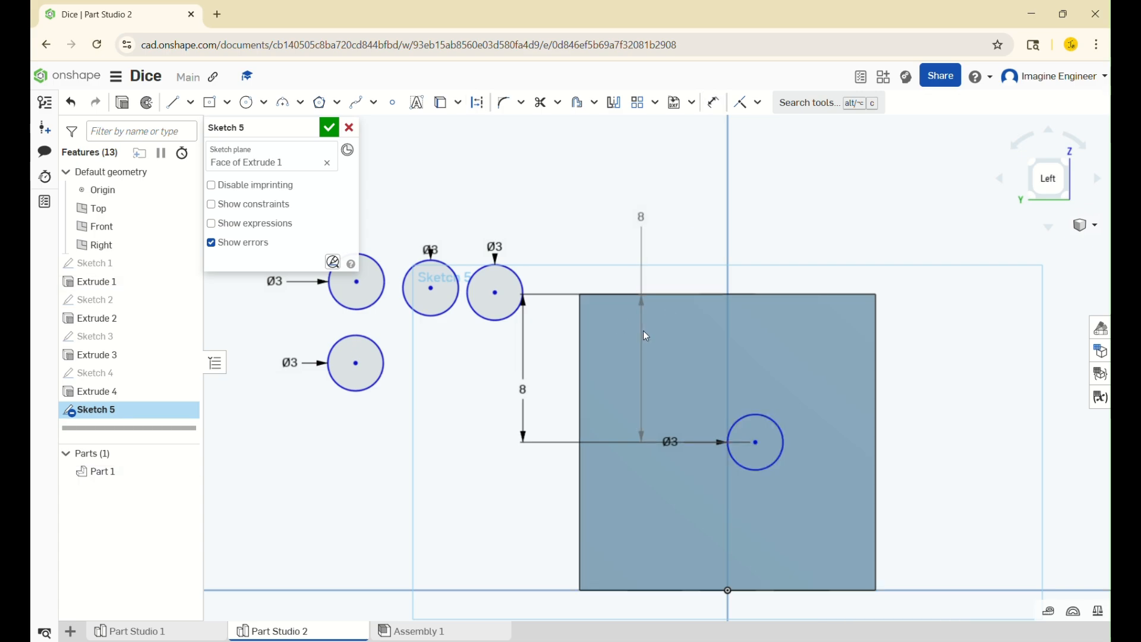
Dimension the centre of the circle on the face 8 mm from the face's left edge
key("d")
left_click(773, 420)
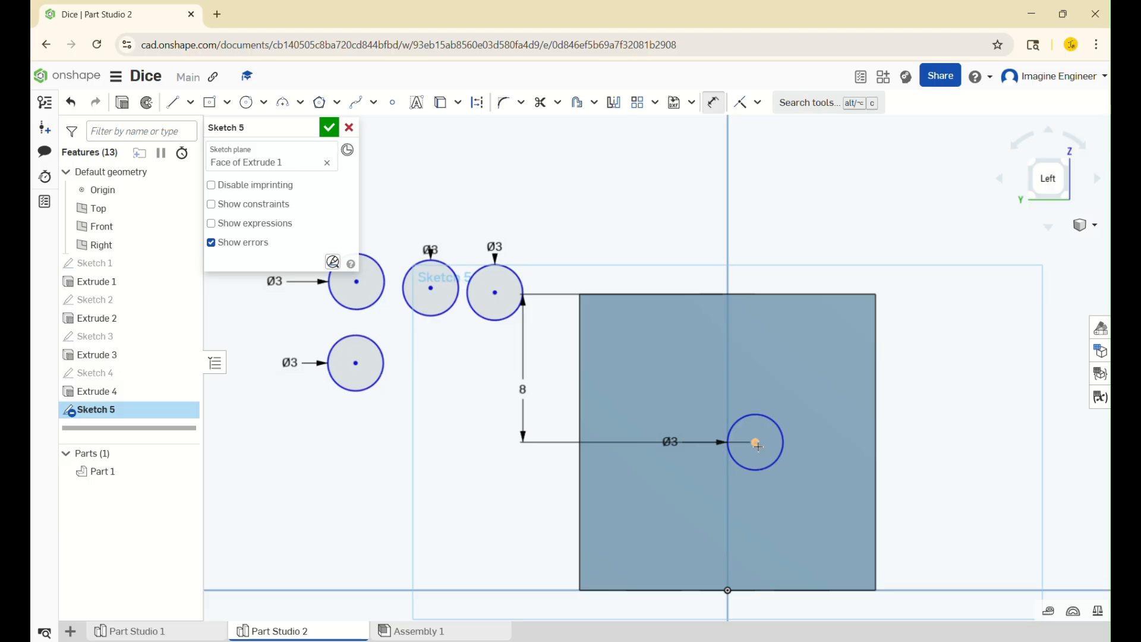
left_click(586, 406)
left_click(580, 406)
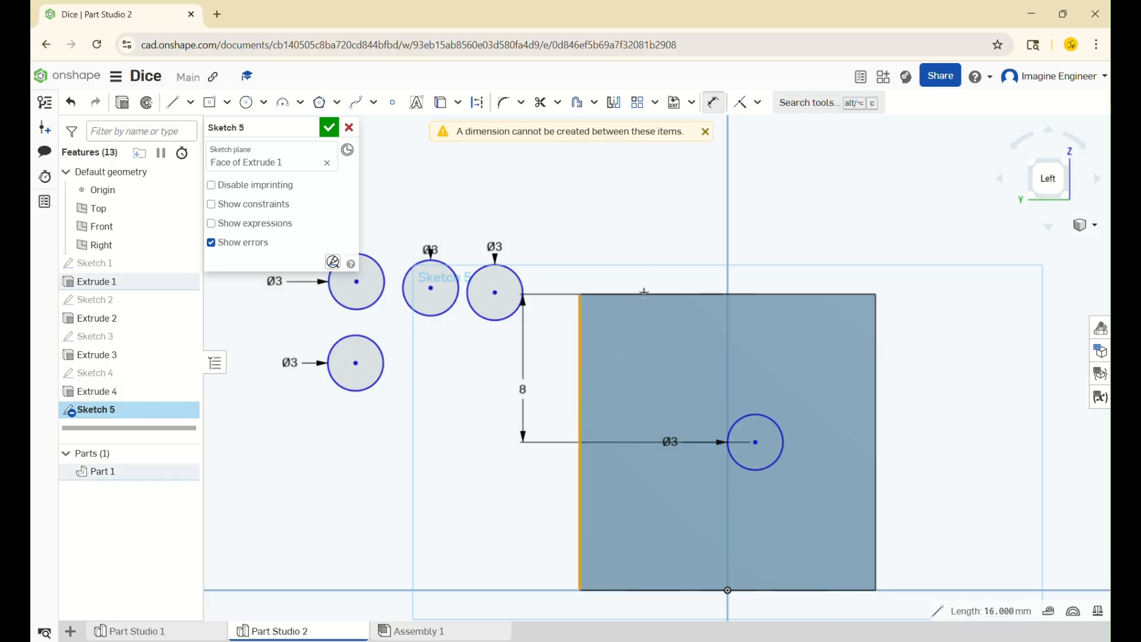
left_click(755, 442)
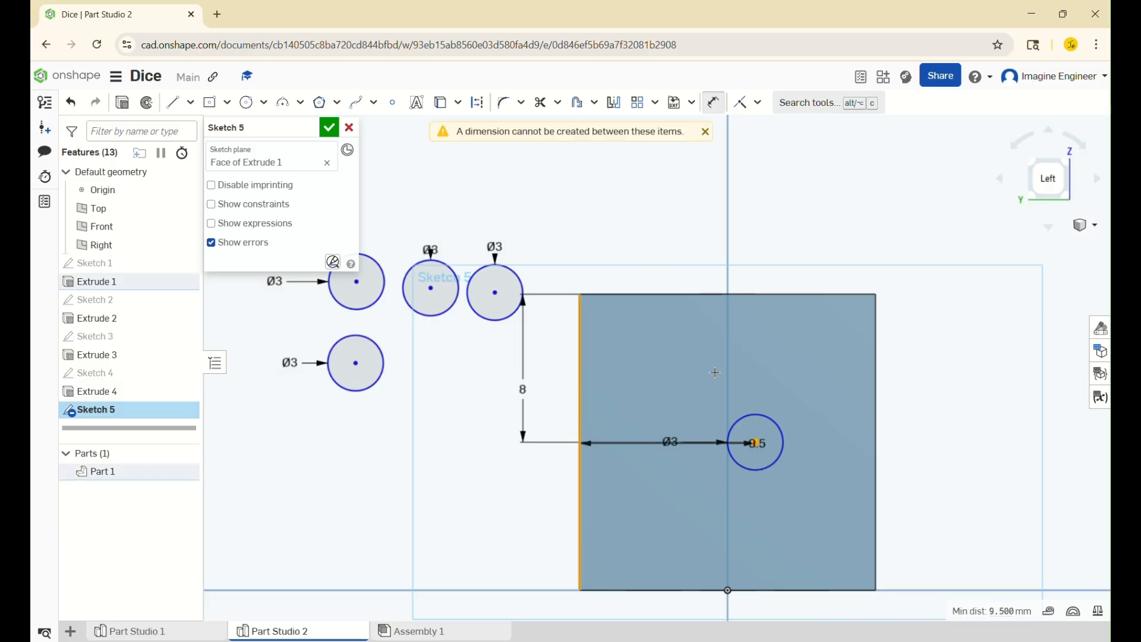
left_click(648, 244)
type("8")
key("Return")
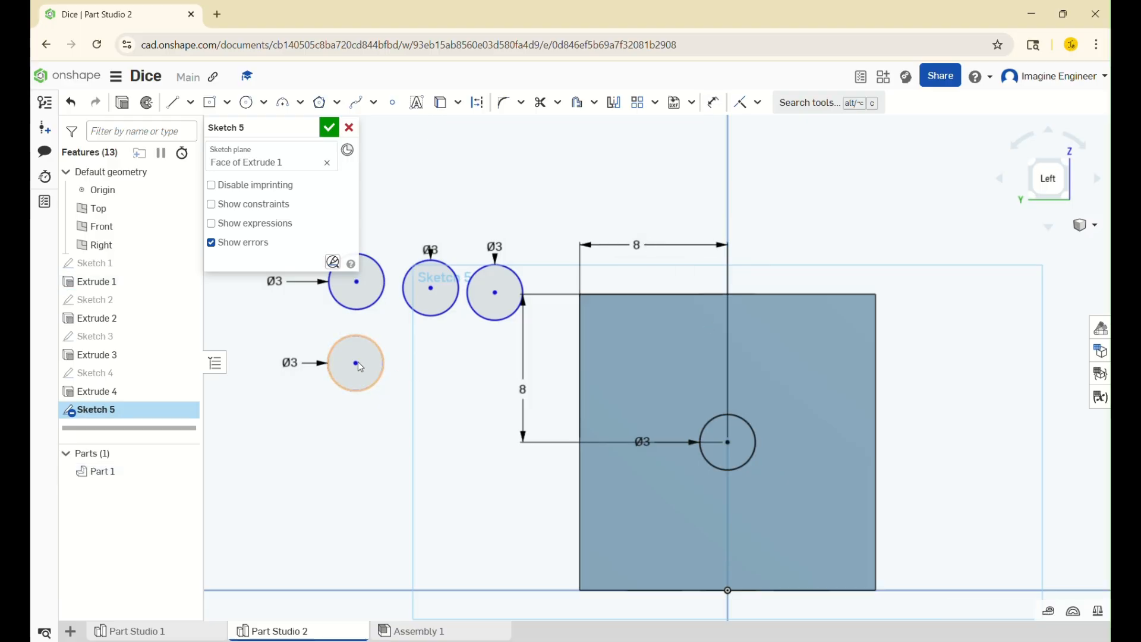
Move the remaining lower circle into the face's upper-left area and dimension its centre 4 mm from the left edge
left_click_drag(357, 361, 658, 366)
key("d")
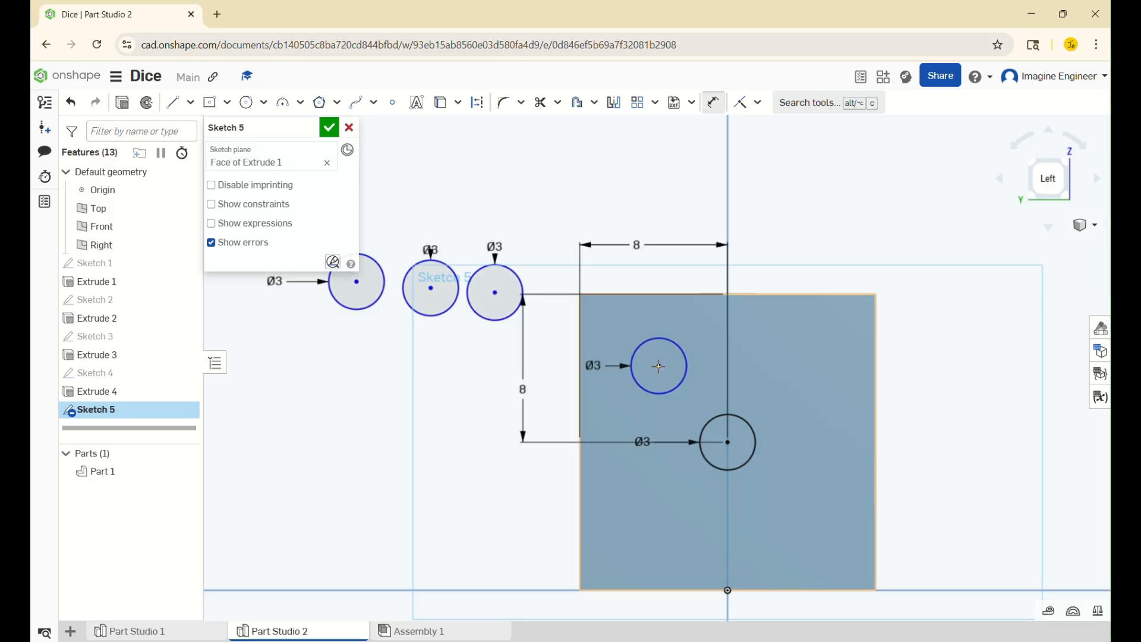
left_click(659, 366)
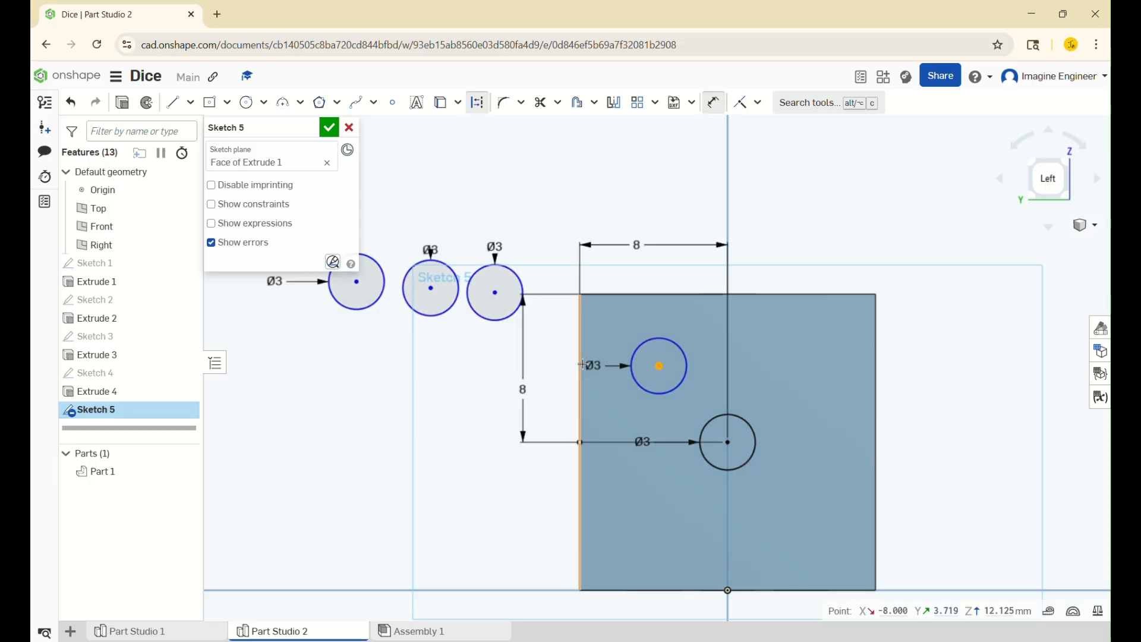
left_click(579, 368)
left_click(621, 206)
type("4")
key("Return")
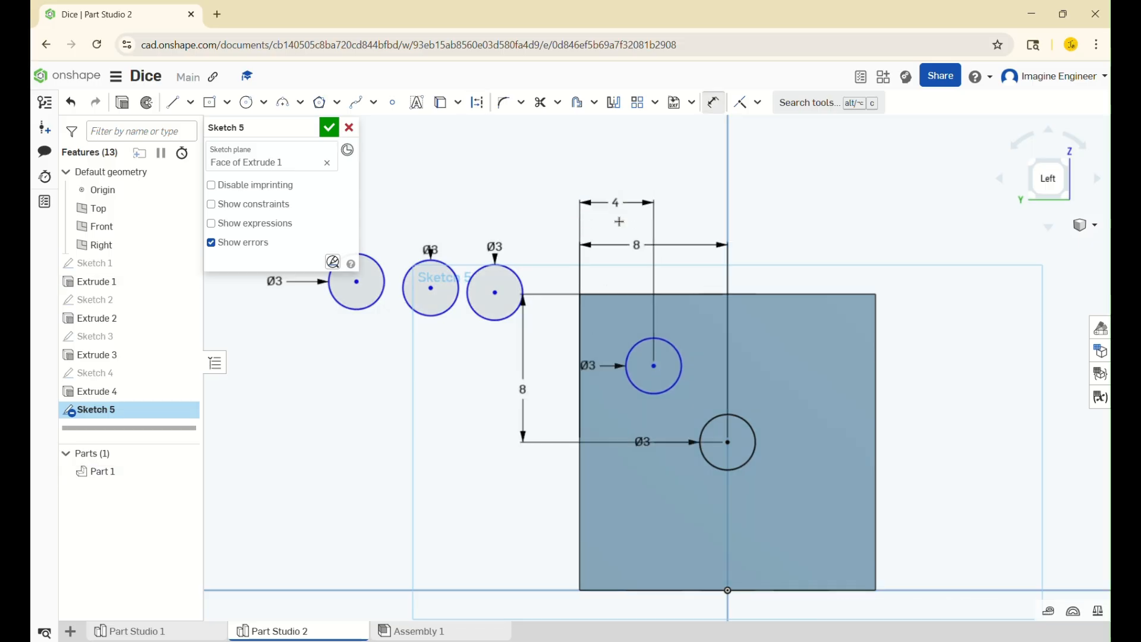
Dimension the upper-left circle's centre 4 mm below the face's top edge
left_click(654, 364)
left_click(654, 365)
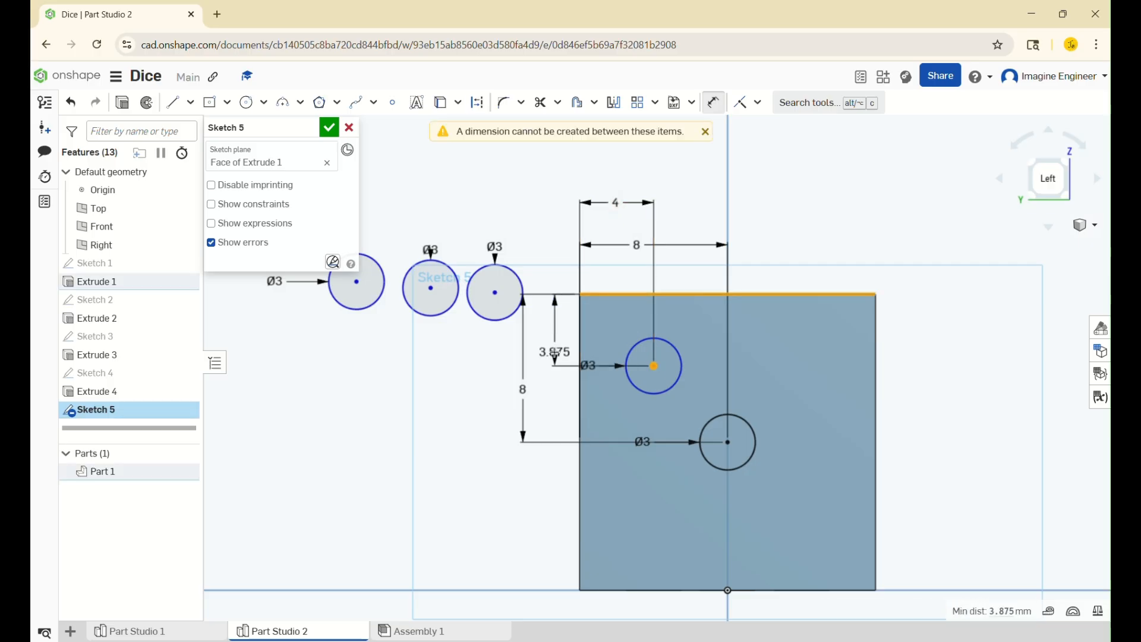
left_click(555, 350)
type("4")
key("Return")
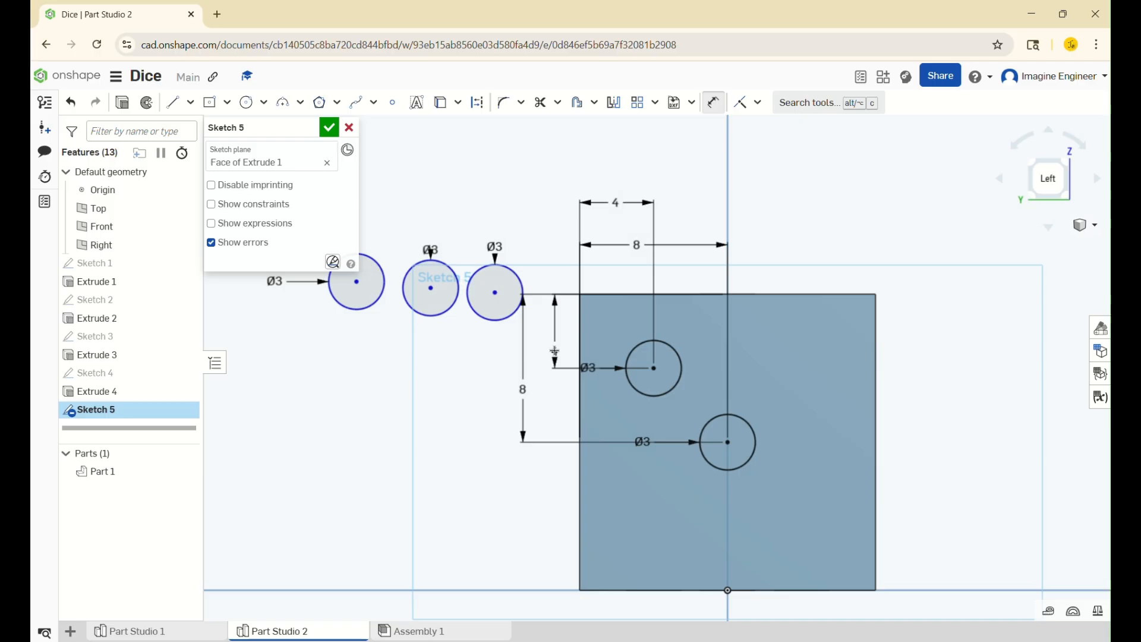
key("Escape")
Move the nearest circle of the outside row into the face's upper-right area and dimension its centre 4 mm from the right edge
left_click_drag(495, 292, 790, 365)
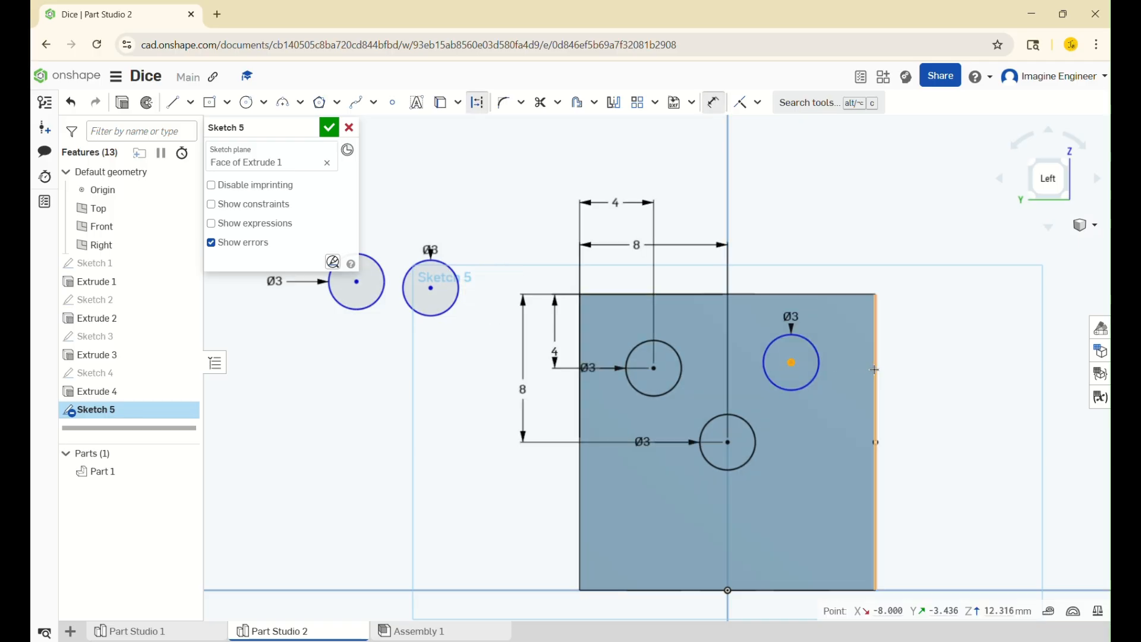
left_click(790, 363)
left_click(876, 333)
left_click(812, 223)
type("4")
key("Return")
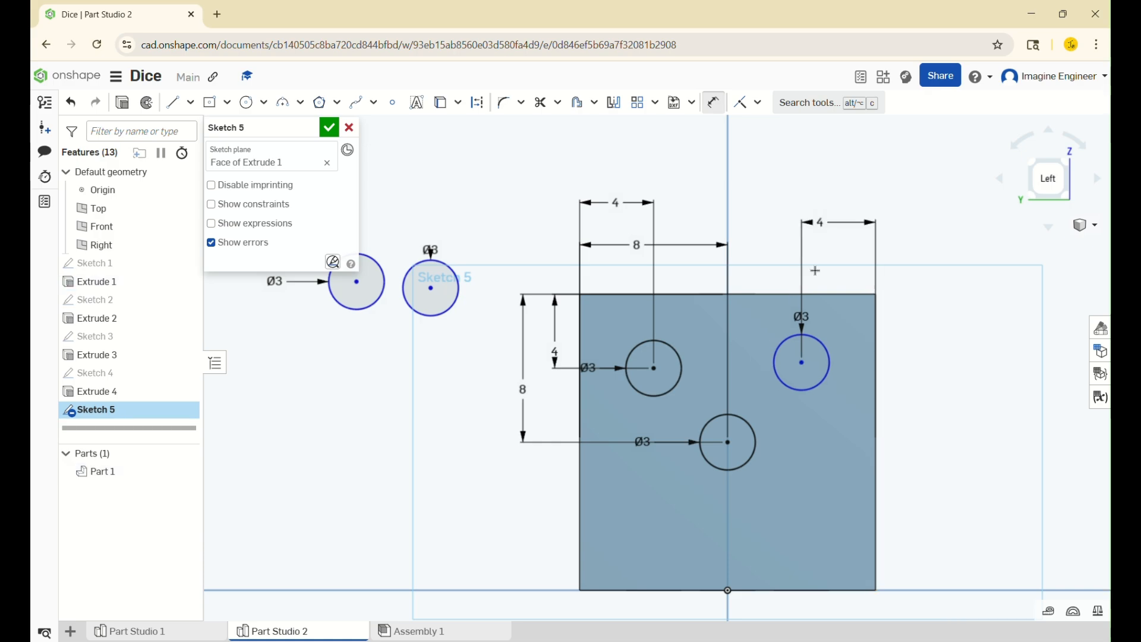
Dimension the upper-right circle's centre 4 mm below the face's top edge
key("d")
left_click(802, 363)
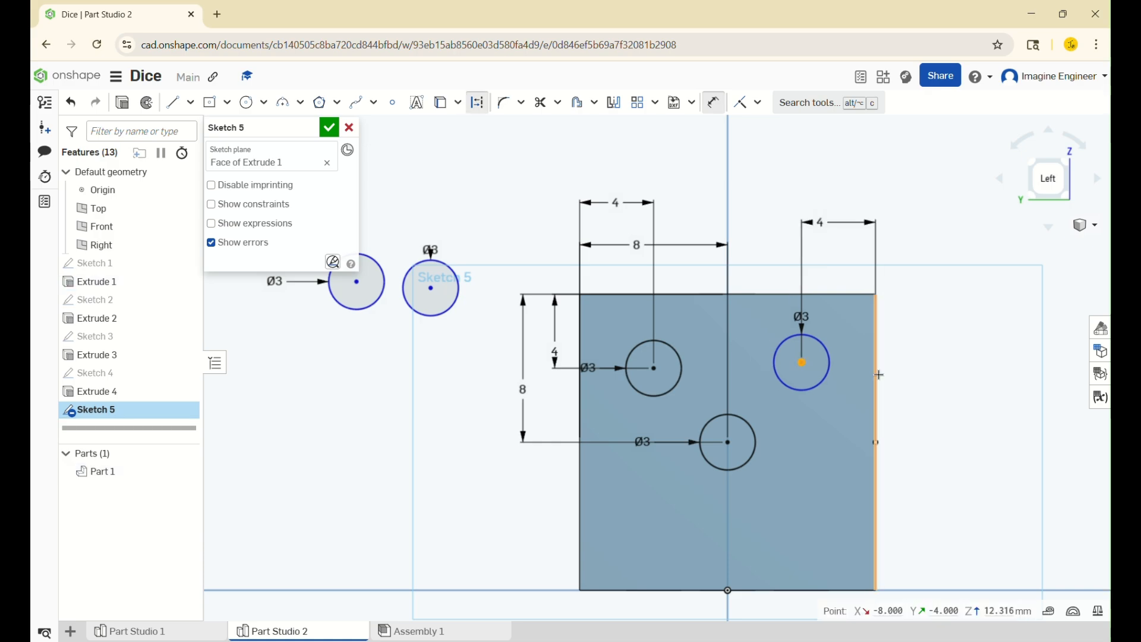
left_click(822, 294)
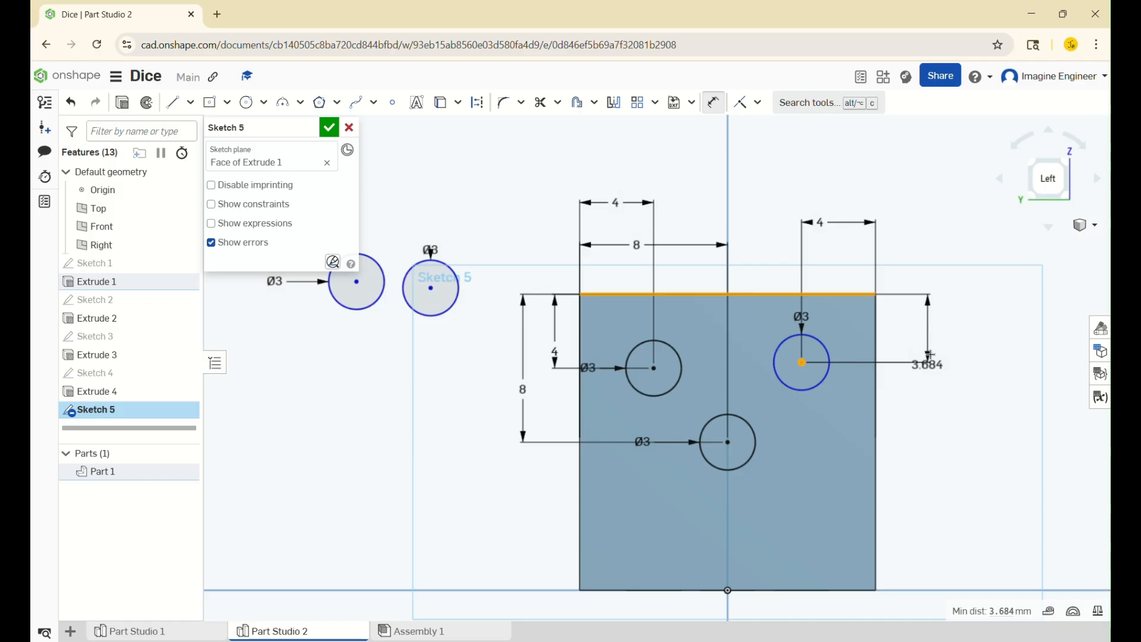
left_click(946, 339)
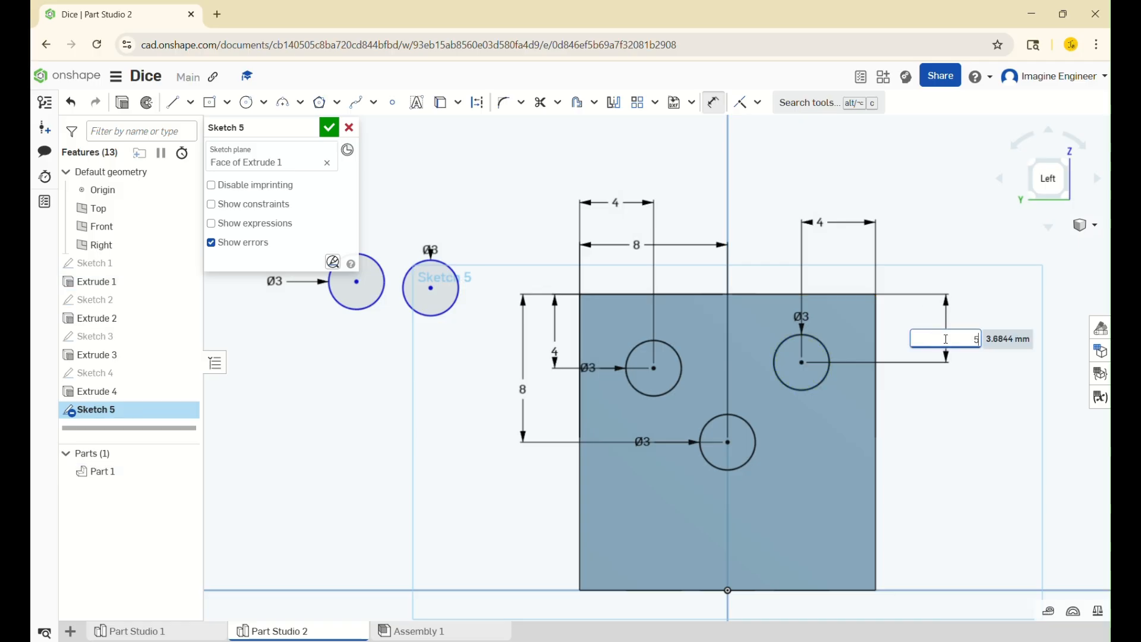
type("4")
key("Return")
scroll(904, 259, "down", 3)
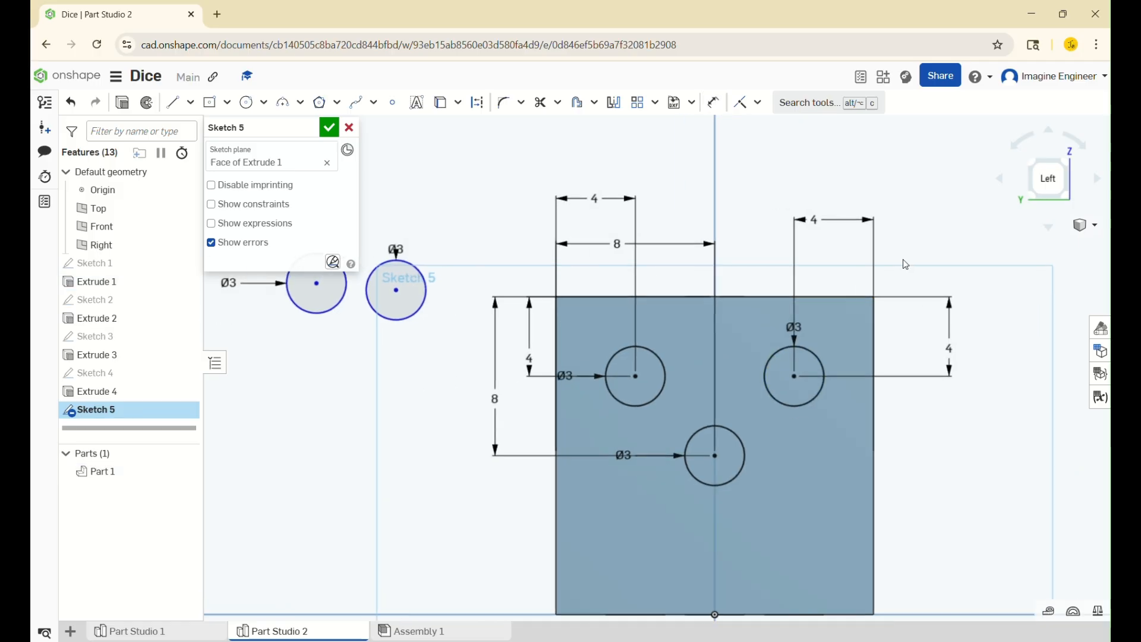
Move the nearest outside circle into the face's lower-left area and dimension its centre 4 mm from the left edge
left_click_drag(584, 282, 732, 443)
key("d")
left_click(733, 442)
left_click(684, 441)
left_click(722, 520)
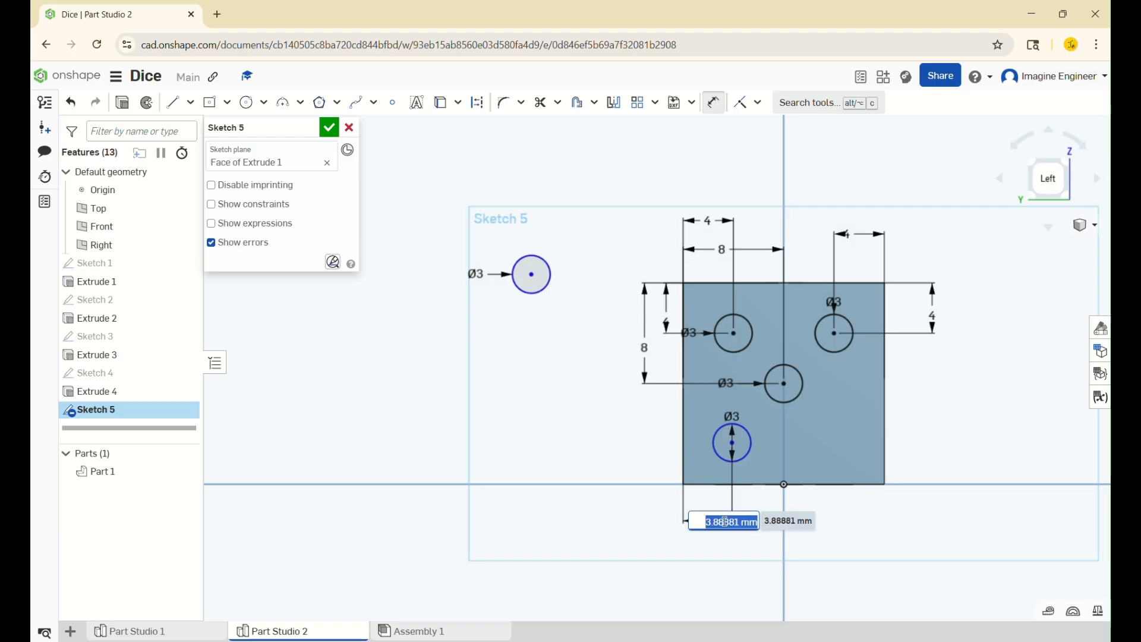
type("4")
key("Return")
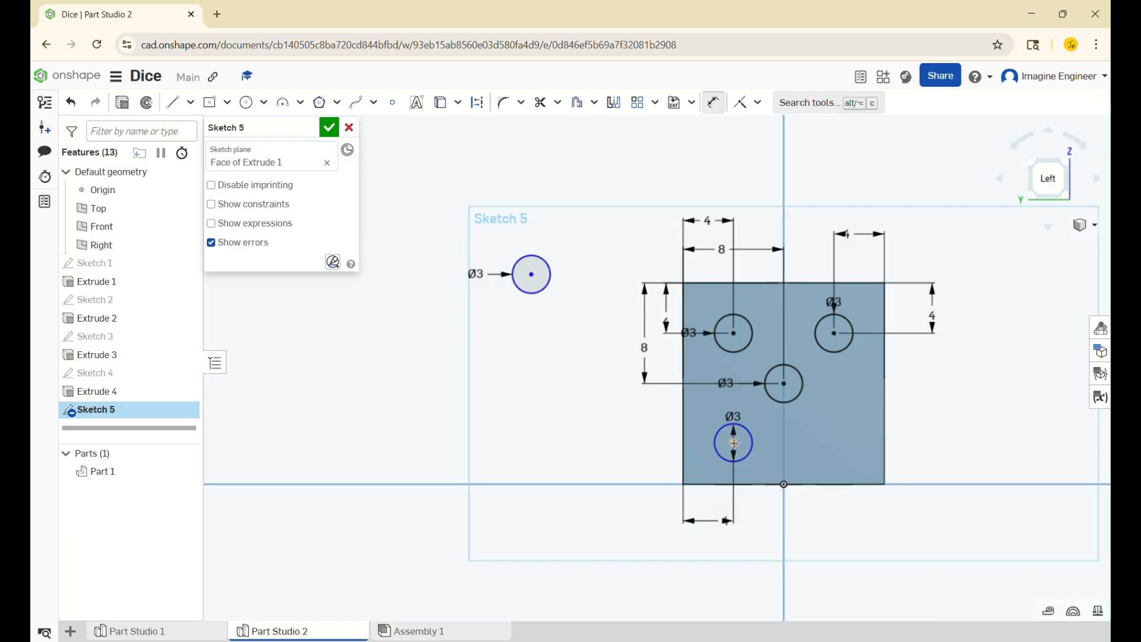
left_click(734, 443)
left_click(682, 448)
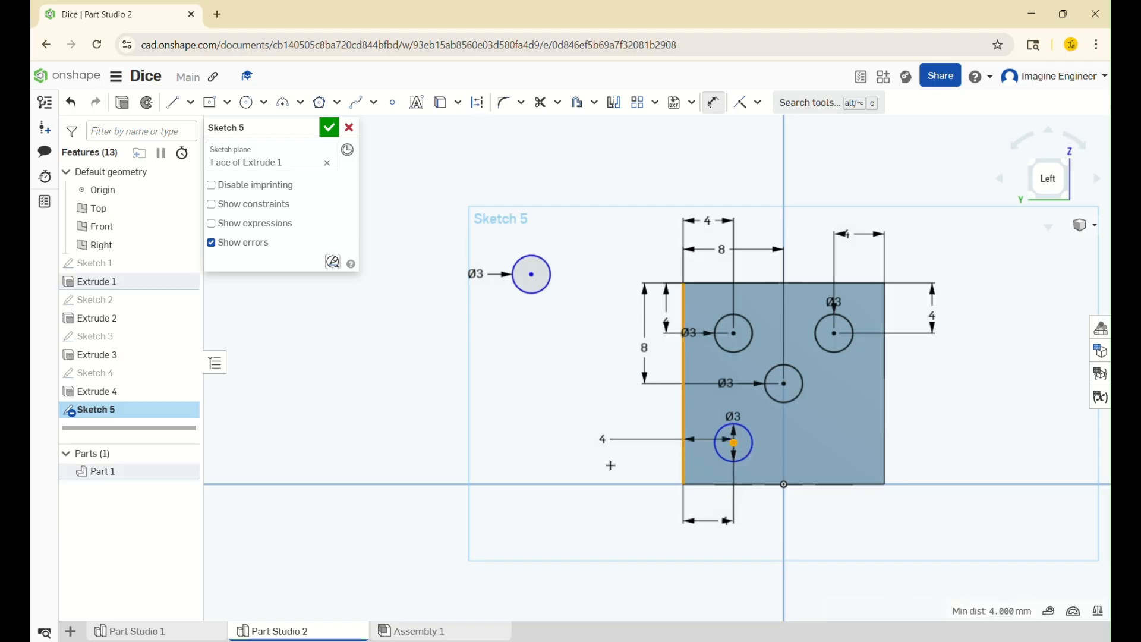
key("Escape")
Dimension the lower-left circle's centre 4 mm above the face's bottom edge
key("d")
left_click(733, 442)
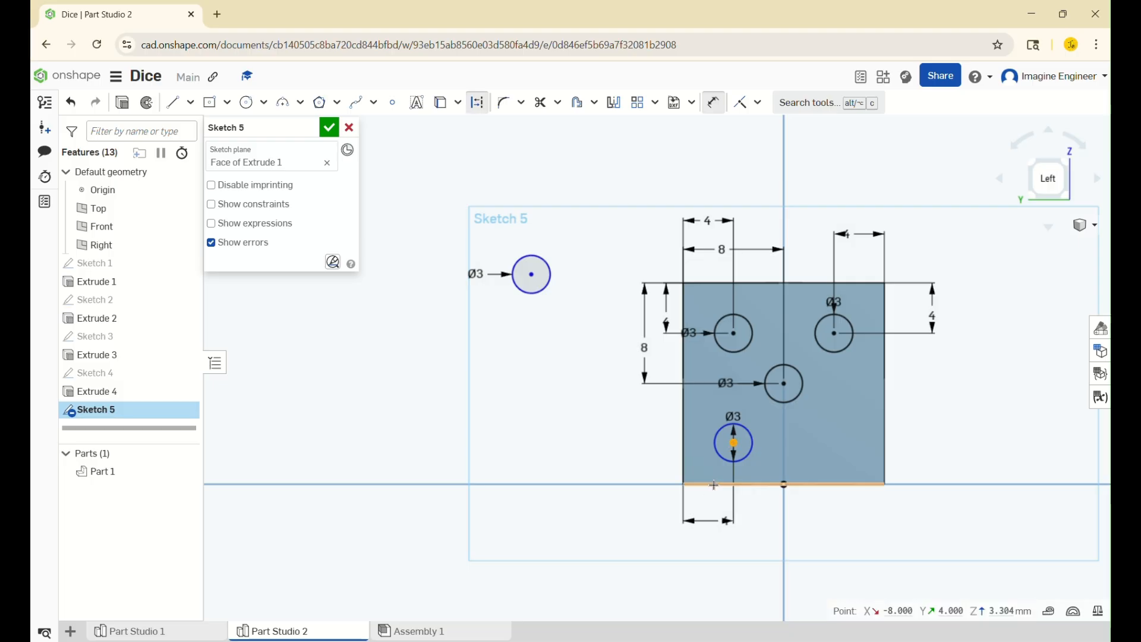
left_click(705, 484)
left_click(629, 458)
type("4")
key("Return")
Move the last outside circle into the face's lower-right area and dimension its centre 4 mm from the right edge
left_click(533, 284)
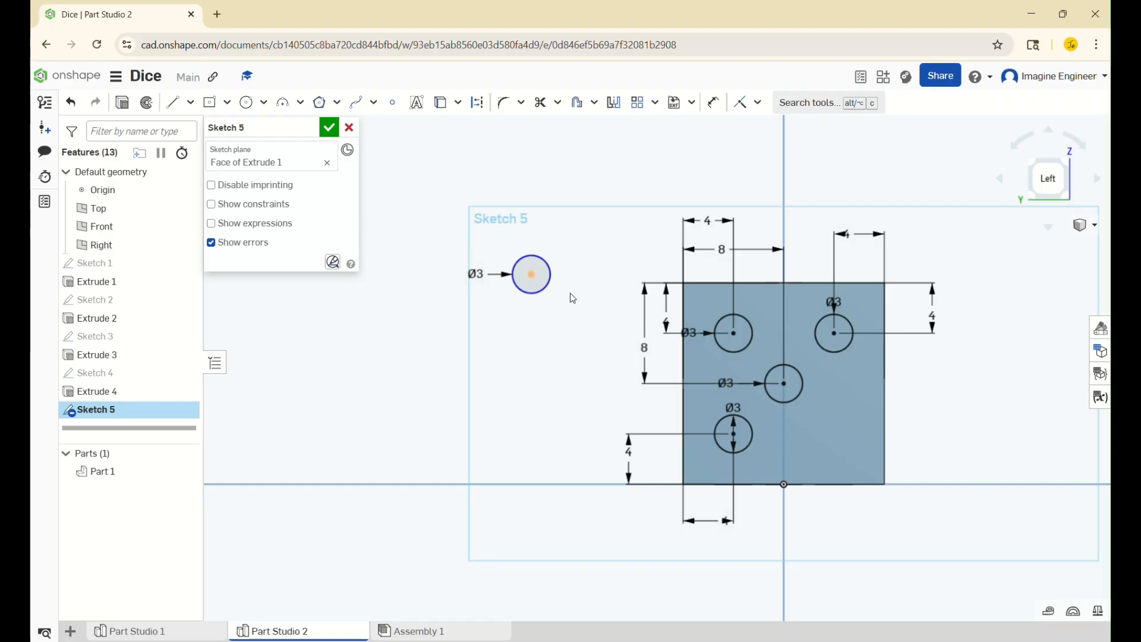
left_click_drag(571, 294, 837, 445)
scroll(856, 404, "up", 4)
key("d")
left_click(818, 490)
left_click(915, 380)
scroll(872, 363, "down", 2)
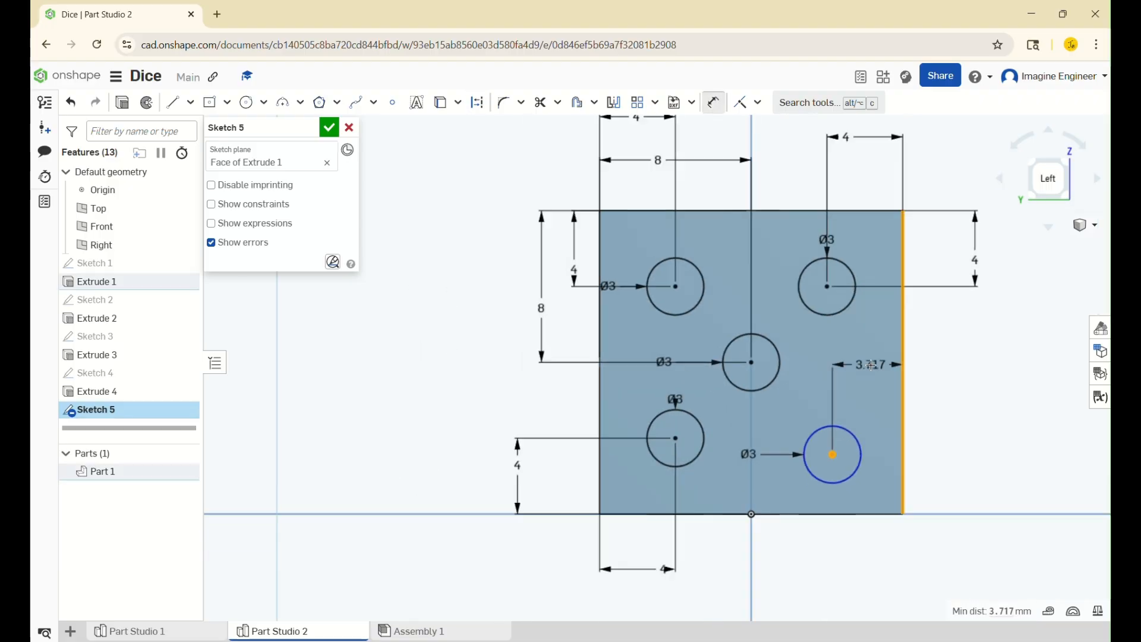
left_click(868, 543)
type("4")
key("Return")
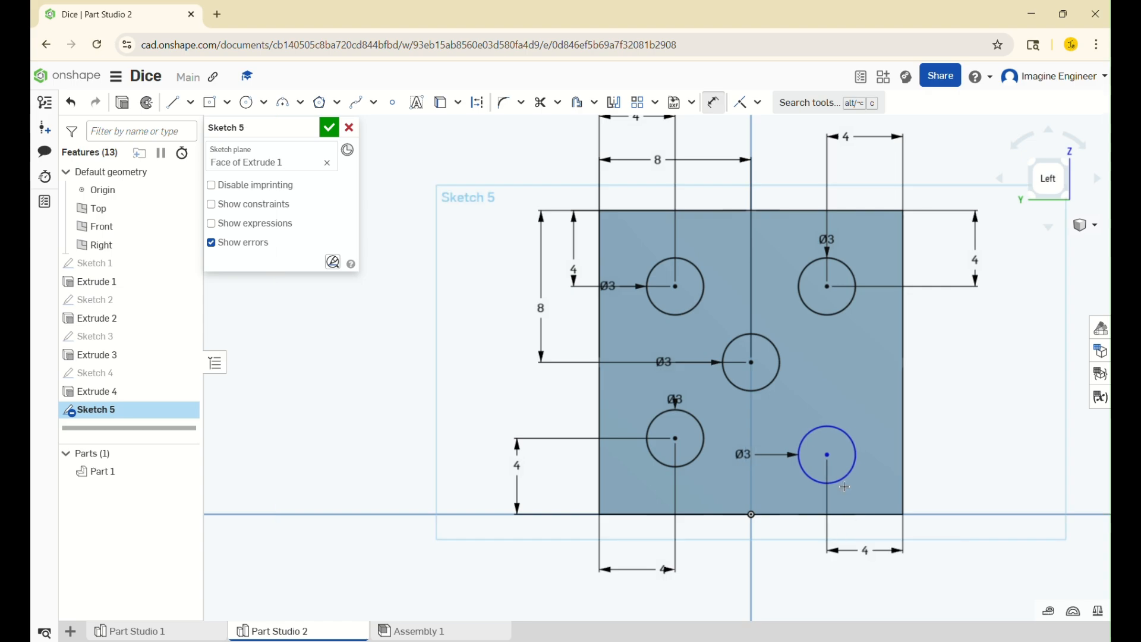
Dimension the lower-right circle's centre 4 mm above the face's bottom edge and finish the sketch
left_click(827, 454)
left_click(854, 515)
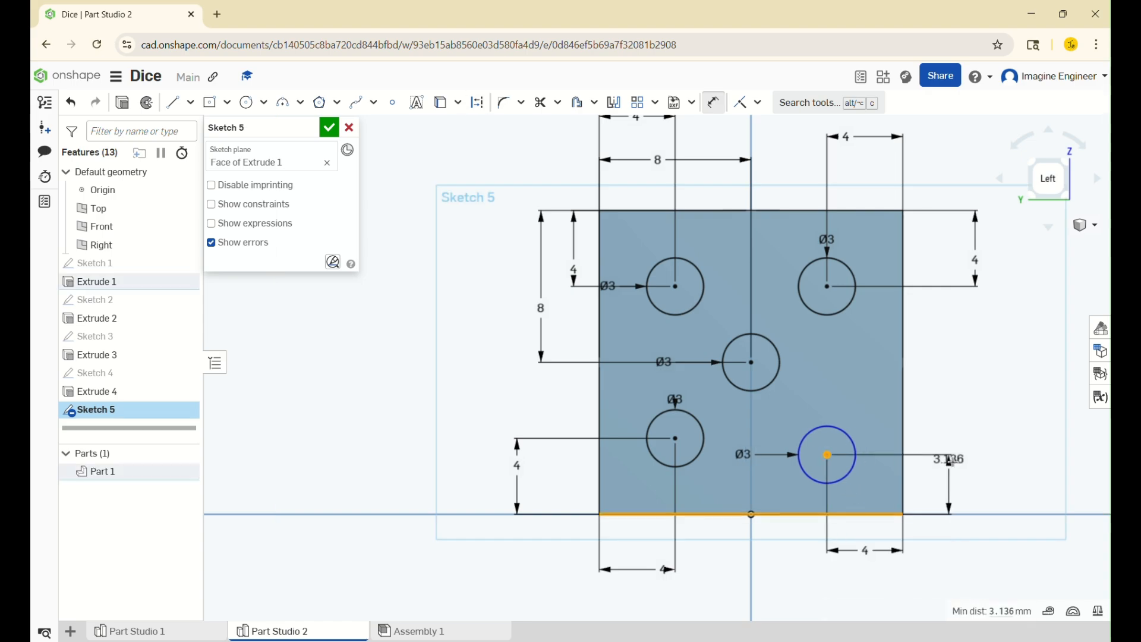
left_click(954, 462)
type("4")
key("Return")
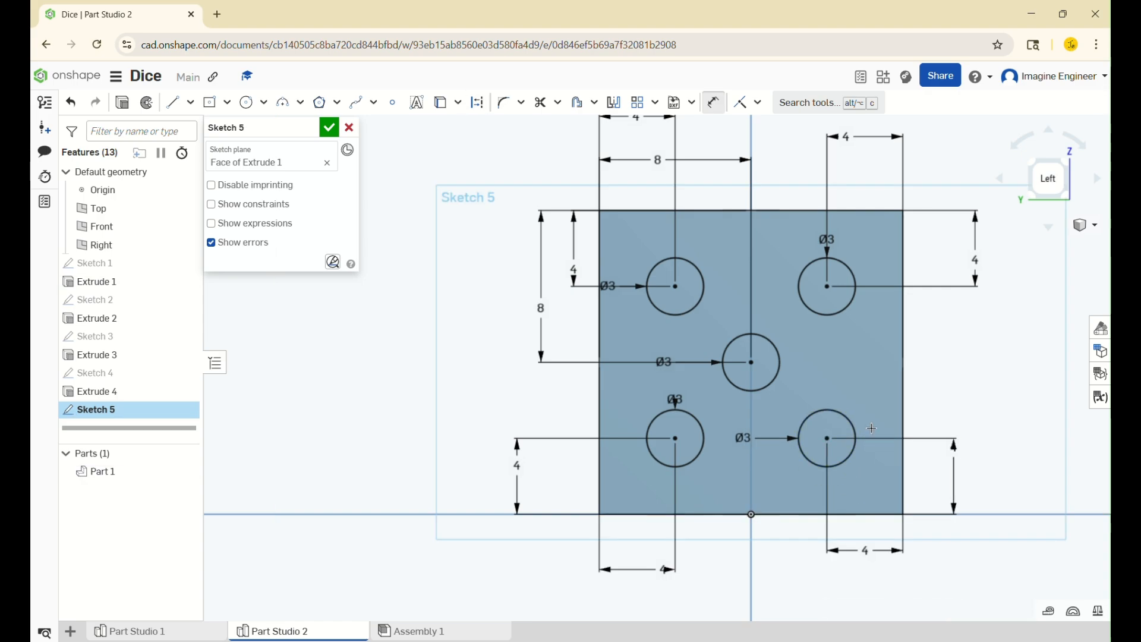
key("Escape")
scroll(668, 315, "up", 3)
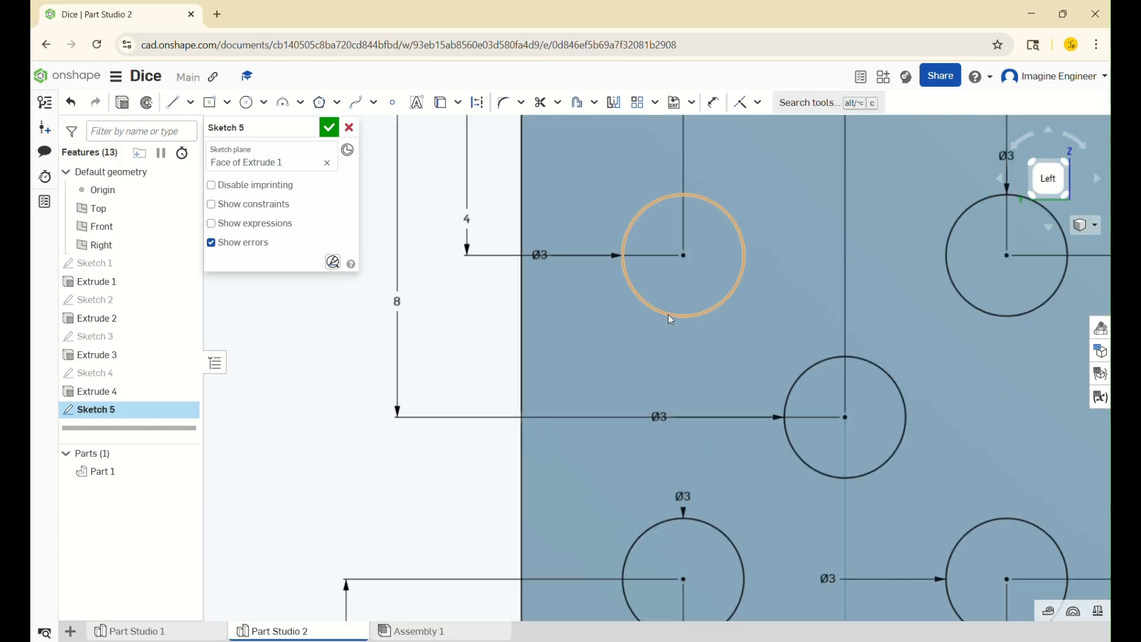
scroll(668, 315, "down", 5)
key("Return")
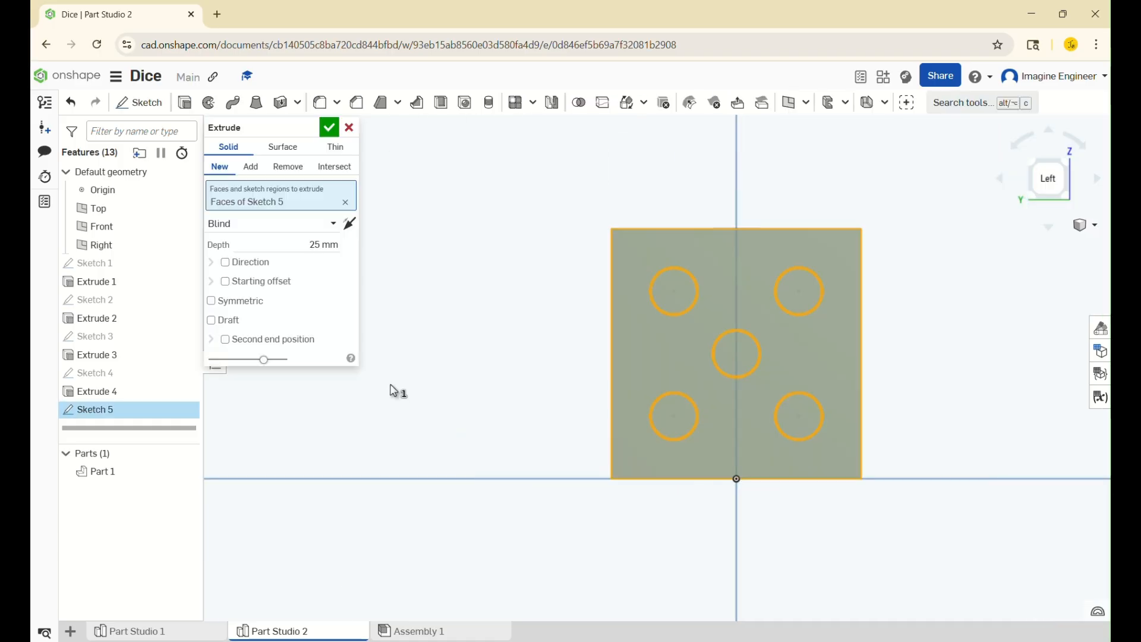
key("shift+e")
right_click_drag(474, 404, 371, 206)
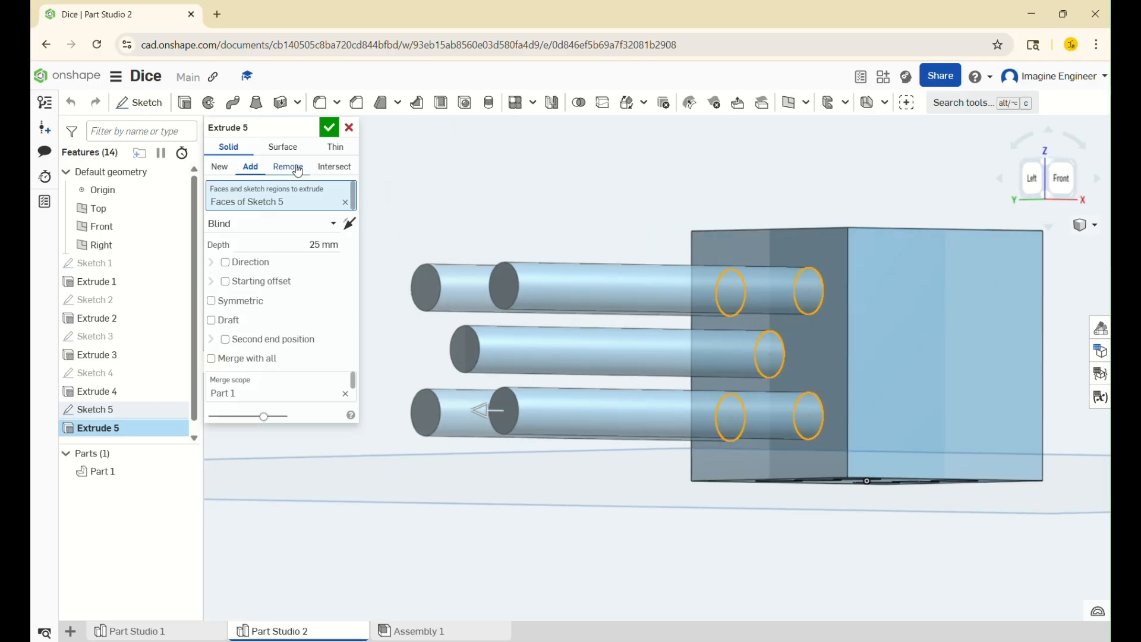
left_click(349, 223)
left_click(312, 244)
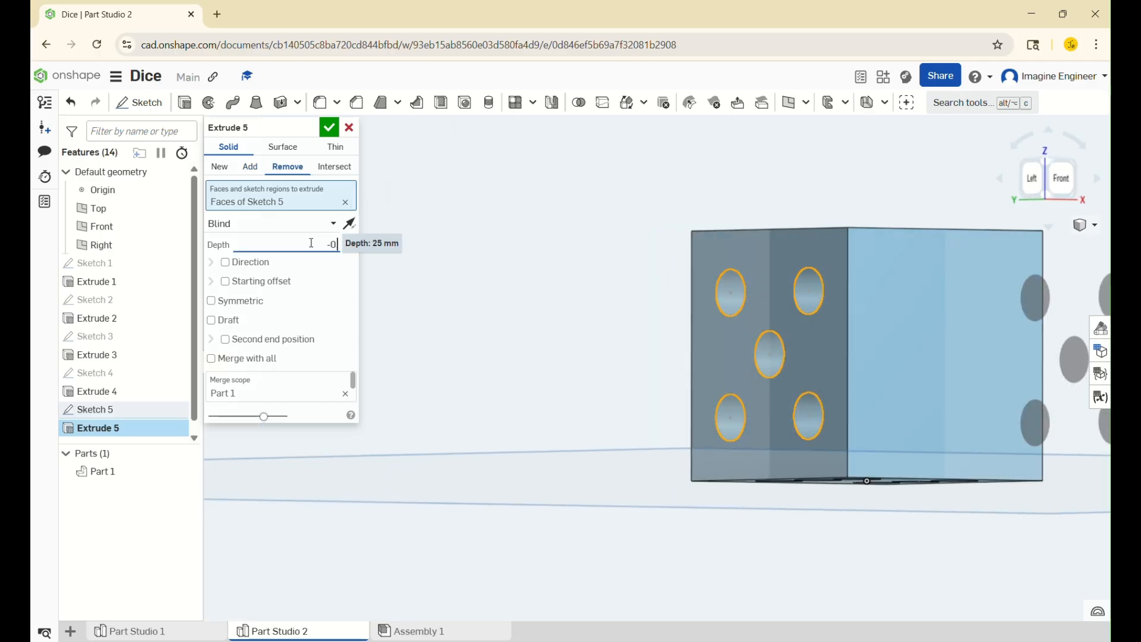
type("0.25")
key("Escape")
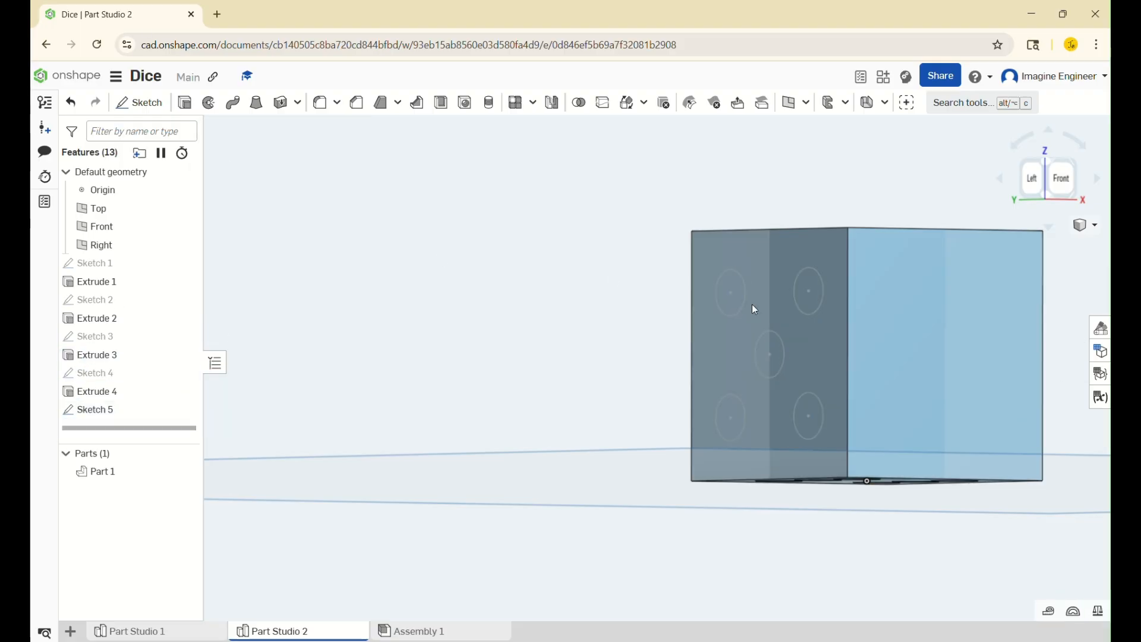
Cut the five sketched circles 0.25 mm deep into the cube with a Remove extrude
scroll(580, 304, "up", 1)
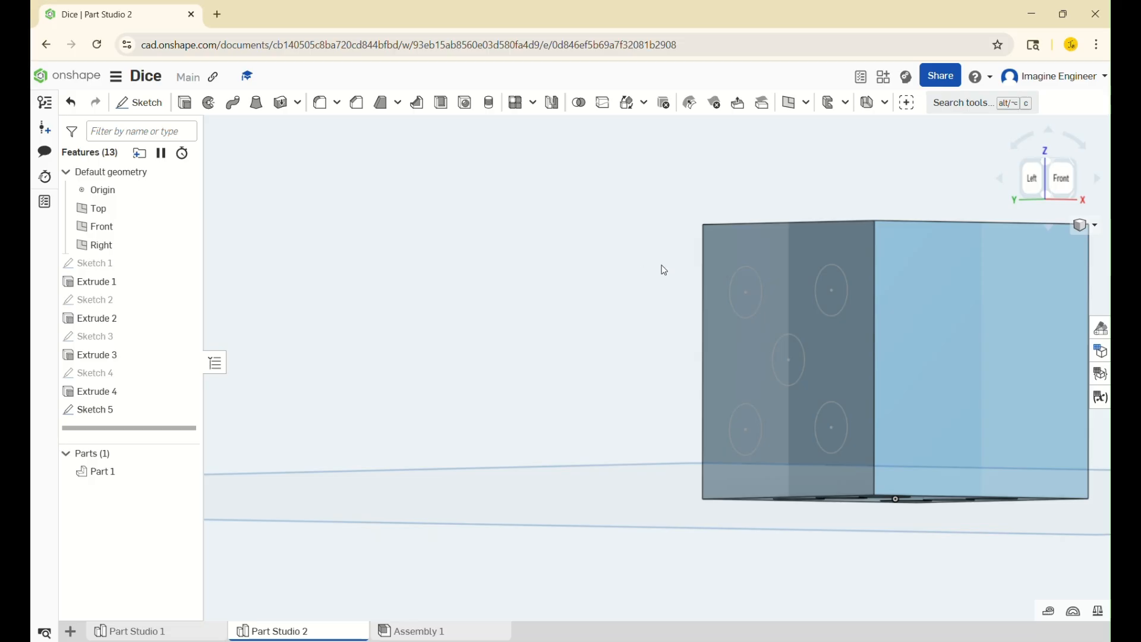
key("shift+e")
left_click(745, 290)
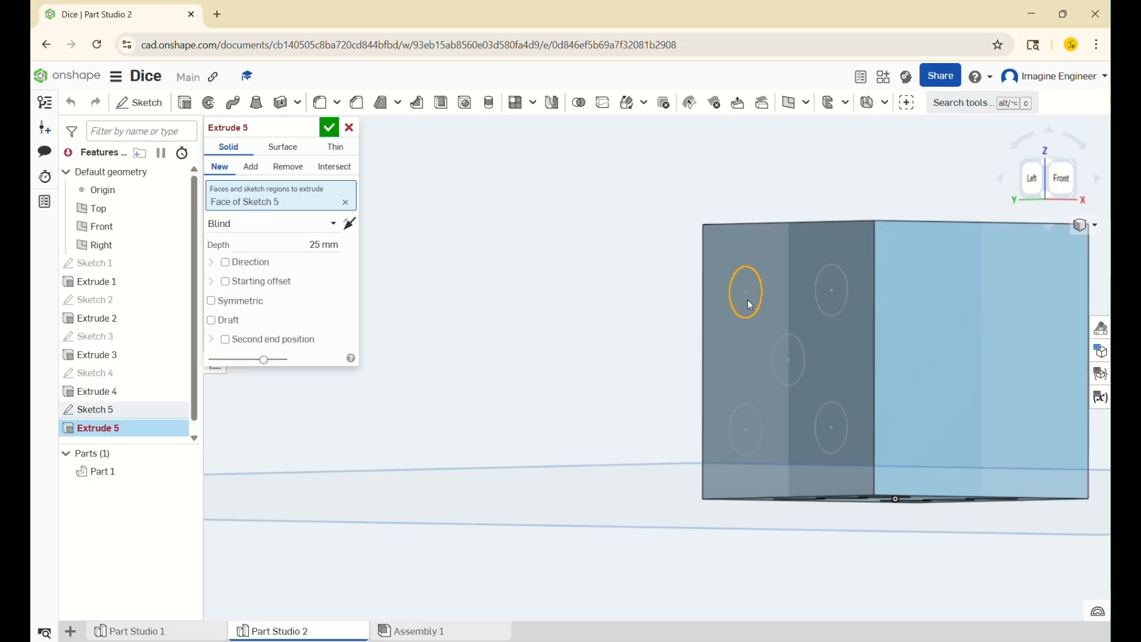
left_click(832, 308)
left_click(794, 358)
left_click(746, 426)
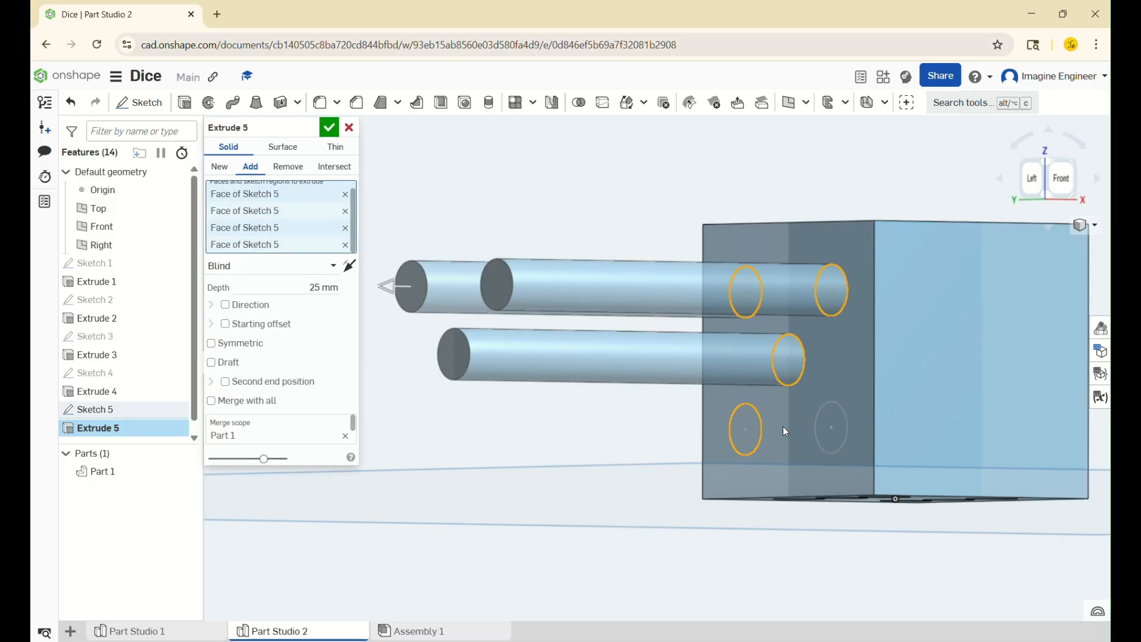
left_click(832, 426)
left_click(289, 166)
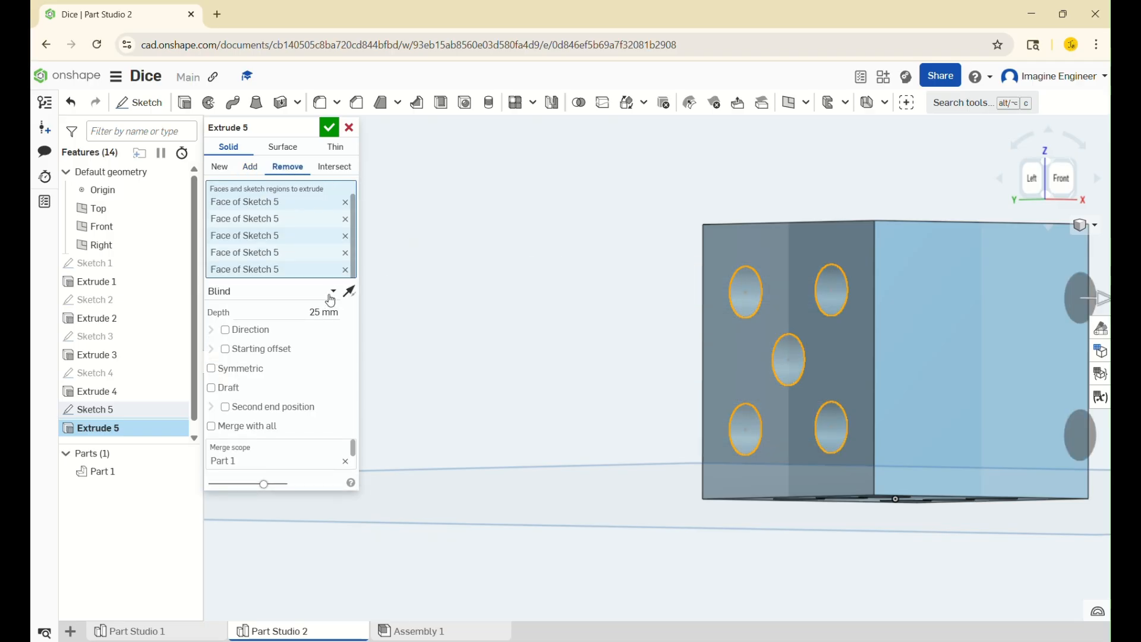
left_click(319, 310)
key("BackSpace")
type("0.25")
key("Return")
Start a new sketch on the cube's blank back face and view it straight on
scroll(526, 301, "up", 3)
scroll(526, 301, "down", 8)
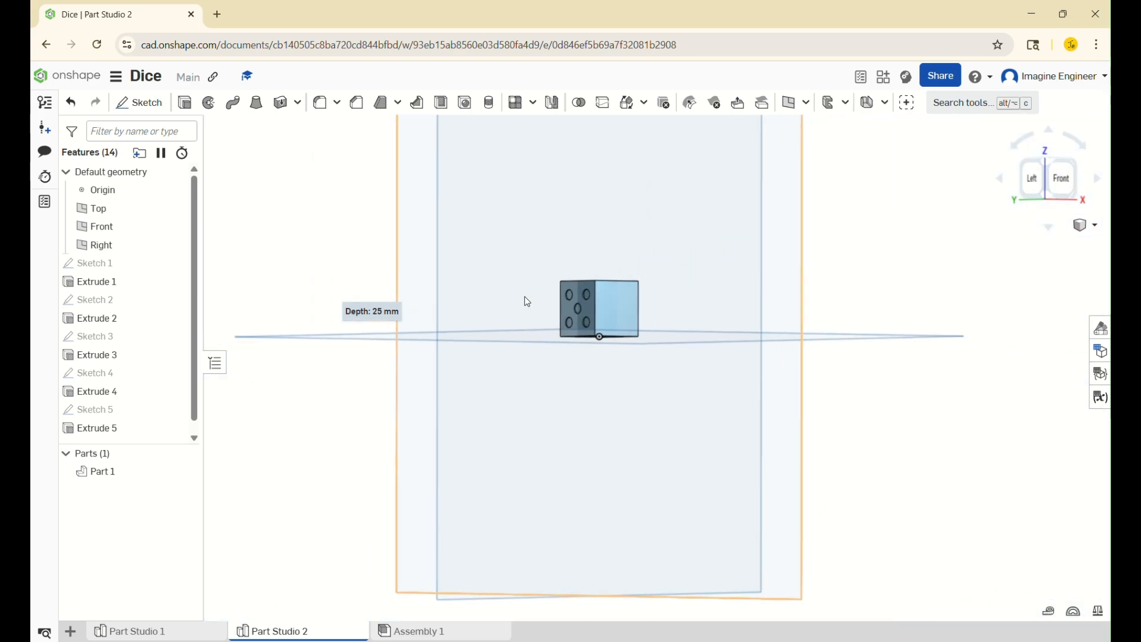
scroll(723, 299, "up", 4)
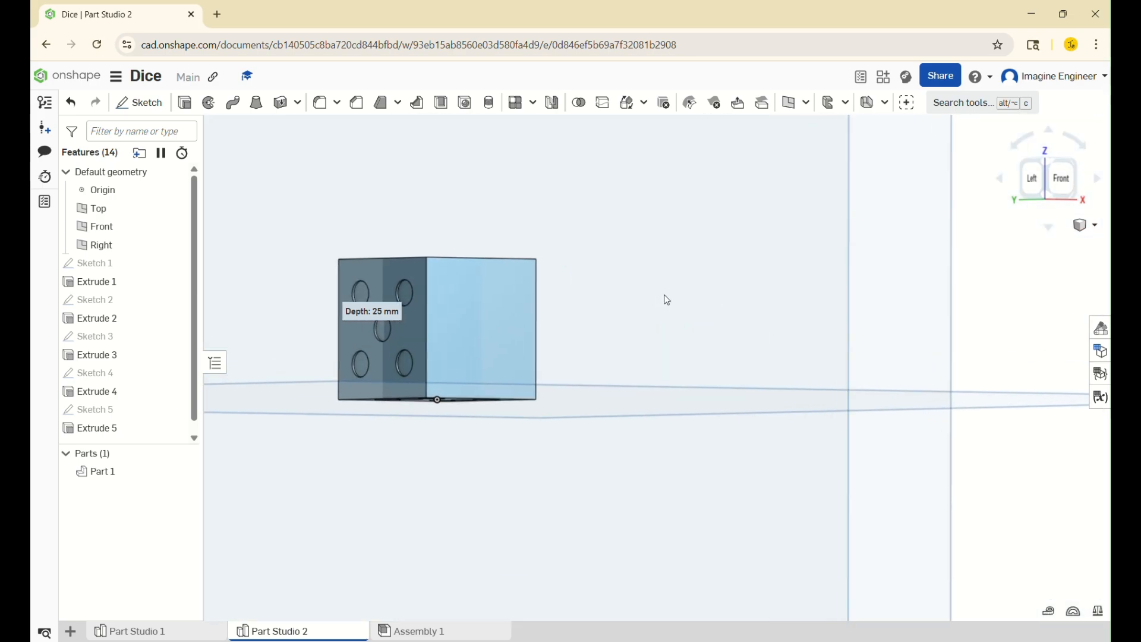
scroll(725, 305, "down", 5)
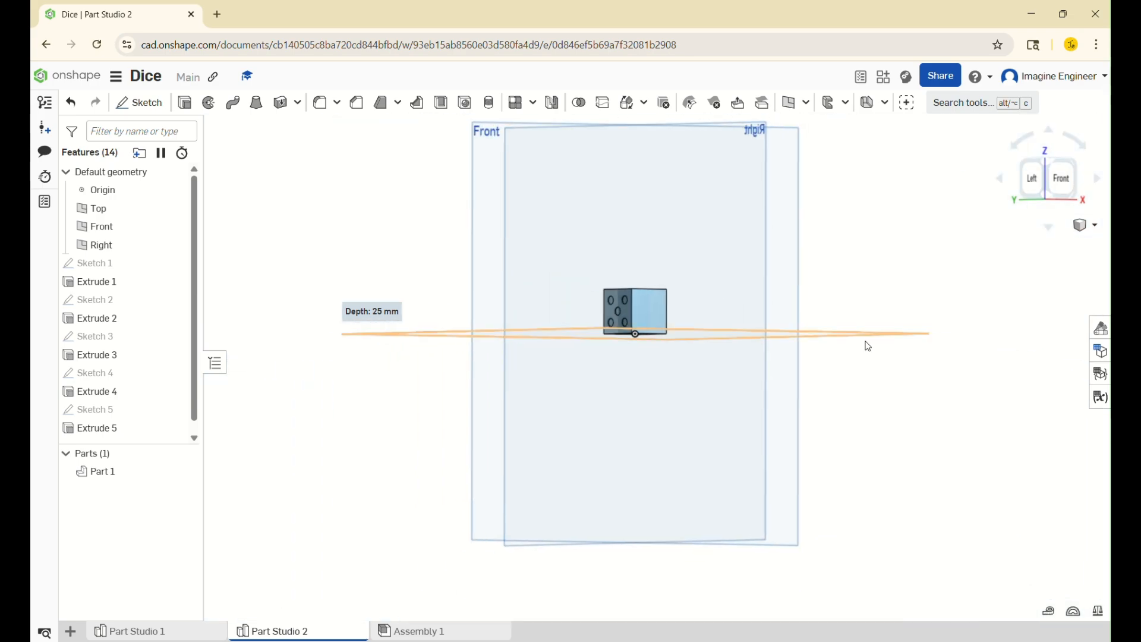
mouse_move(883, 307)
right_mouse_down()
mouse_move(860, 280)
mouse_move(968, 285)
mouse_move(963, 358)
mouse_move(861, 358)
mouse_move(1050, 262)
mouse_move(1064, 270)
mouse_move(904, 303)
right_mouse_up()
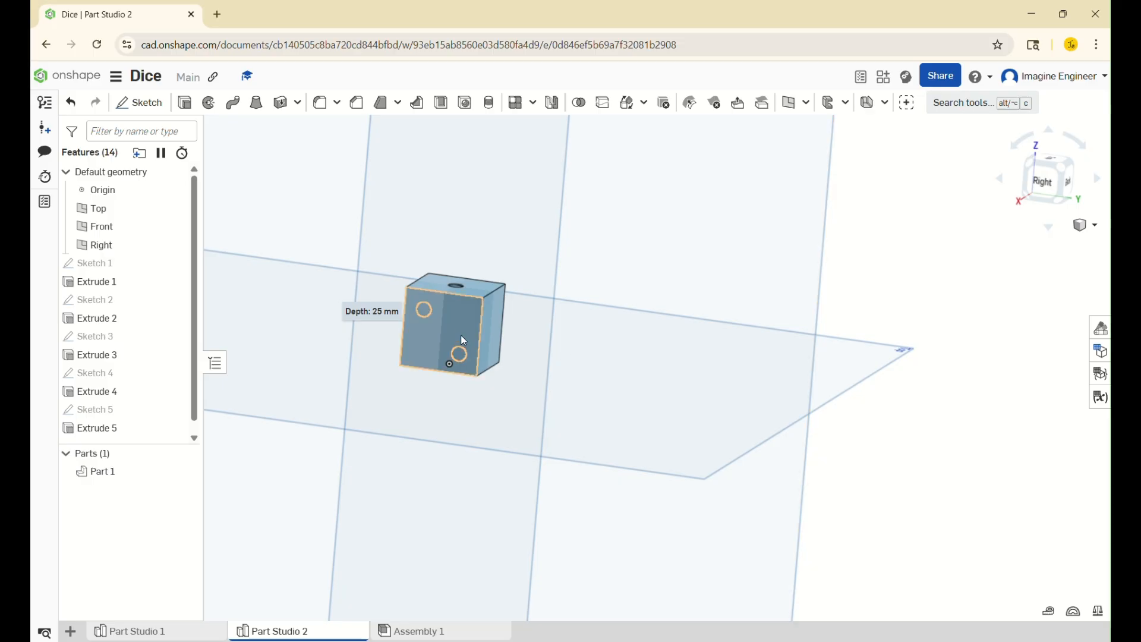
scroll(430, 310, "up", 5)
right_click_drag(704, 305, 635, 255)
left_click(139, 102)
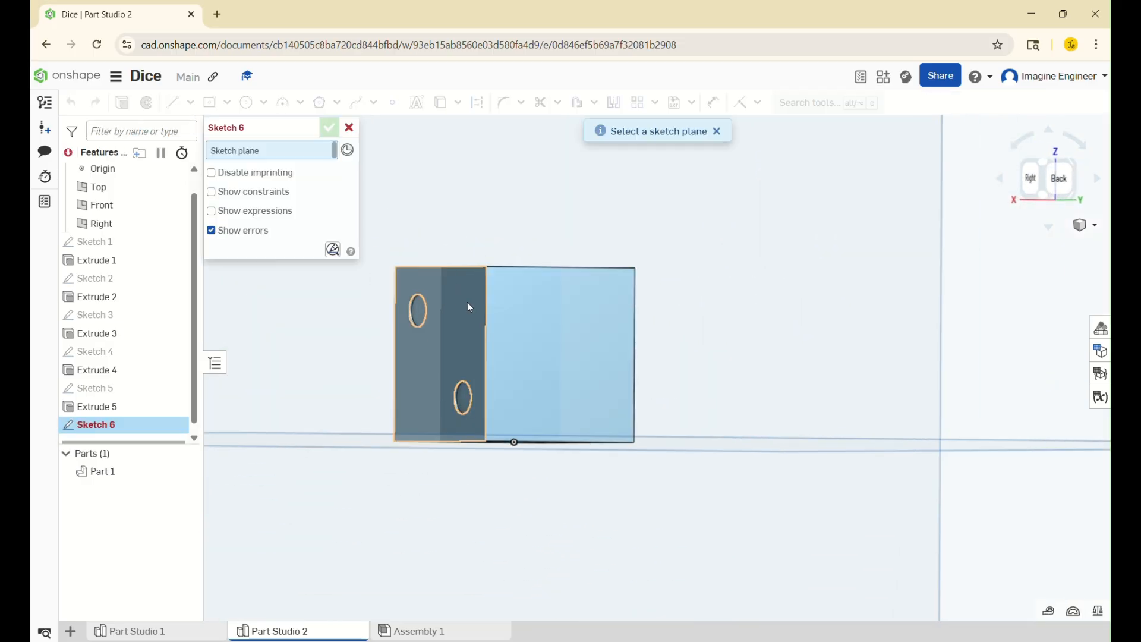
left_click(515, 332)
key("n")
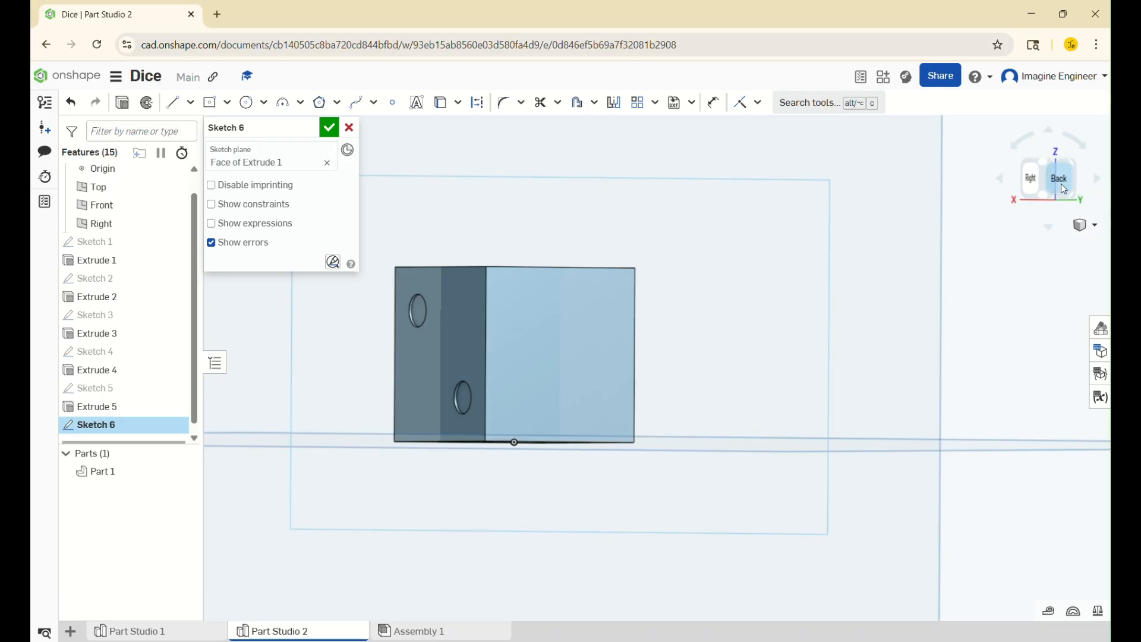
Draw a diagonal line from the face's lower-left corner to its upper-right corner
key("l")
scroll(662, 343, "up", 1)
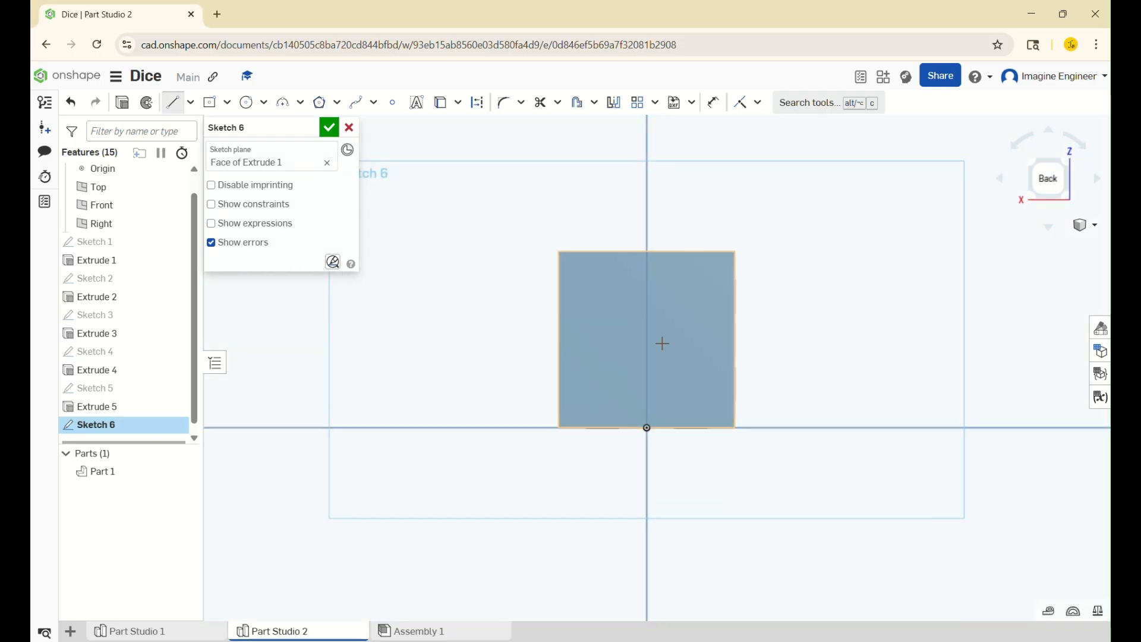
left_click(558, 428)
left_click(733, 253)
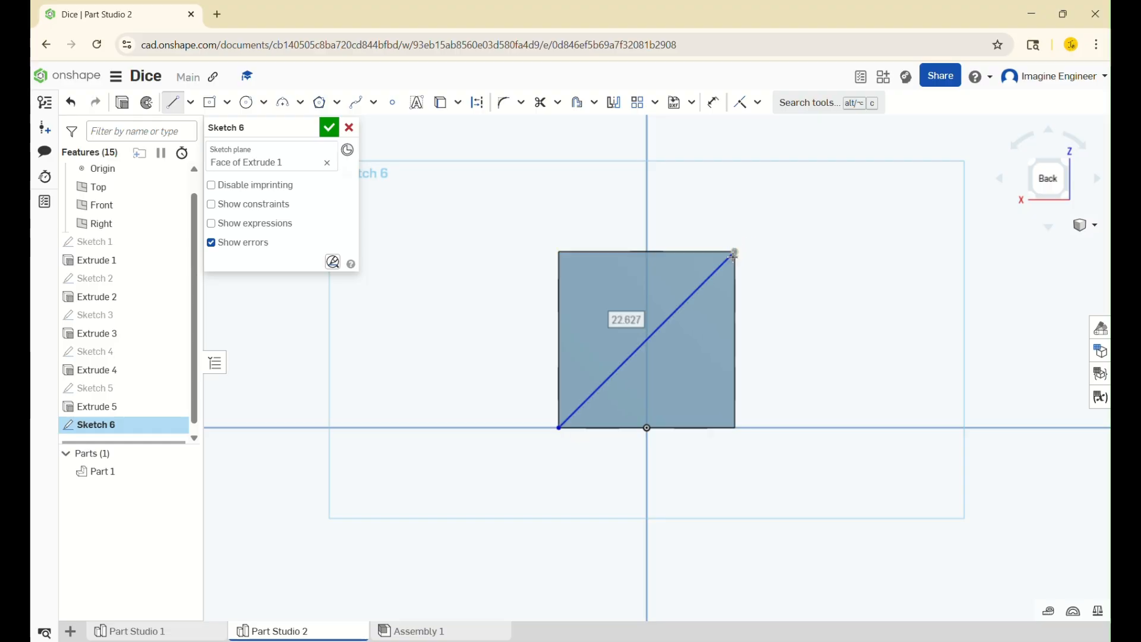
key("Escape")
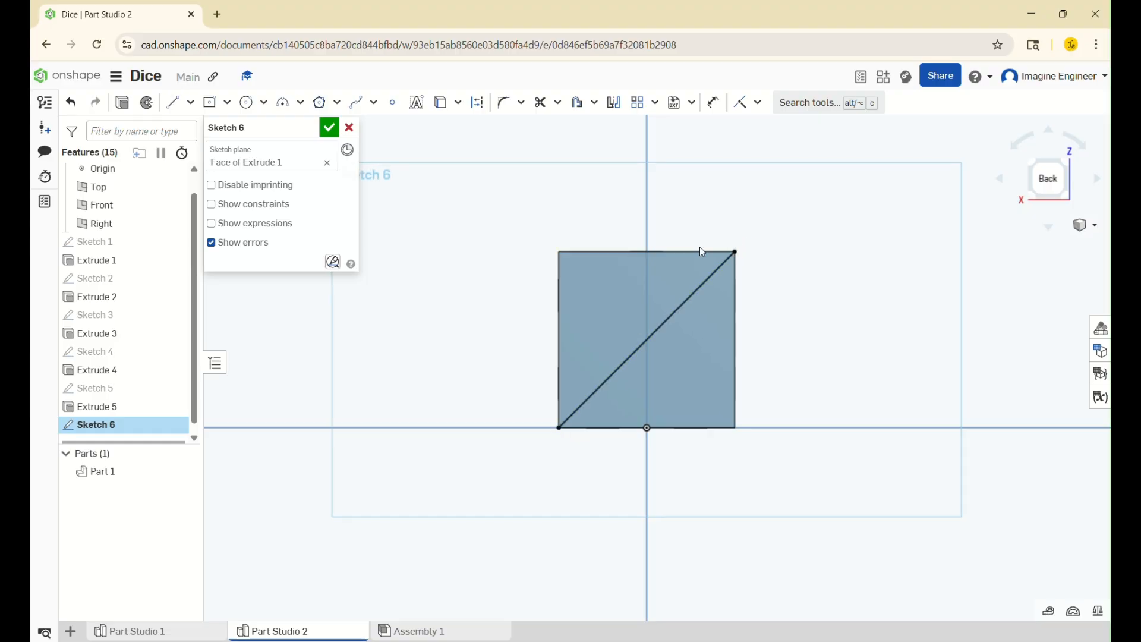
Sketch three 3 mm diameter circles in a column outside the face's left edge
scroll(844, 277, "down", 2)
scroll(604, 232, "up", 5)
key("c")
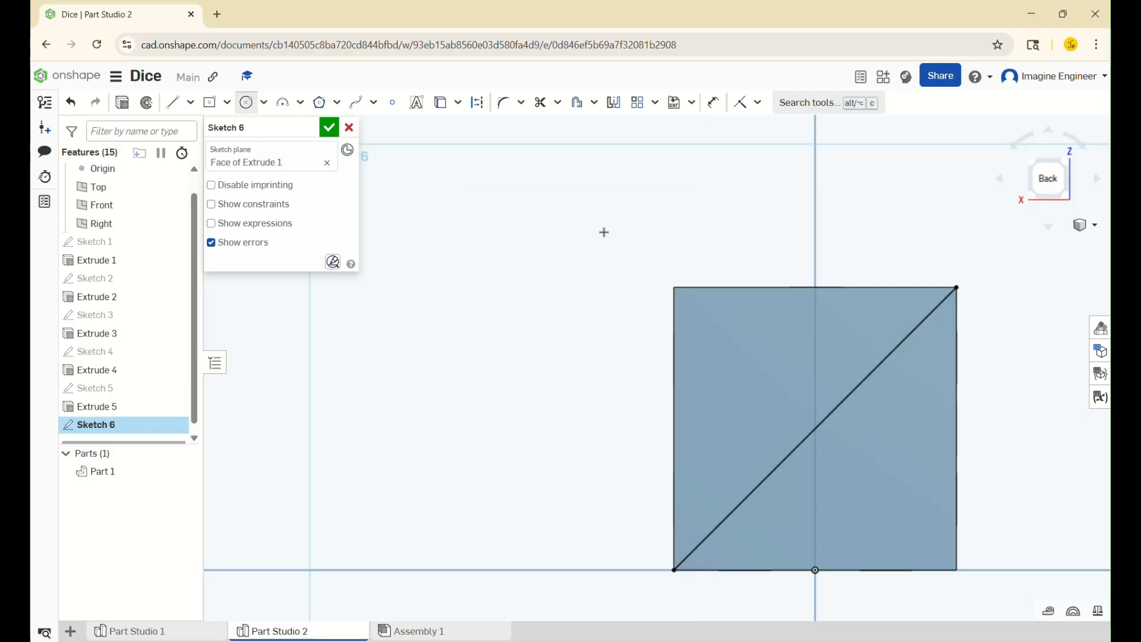
left_click(475, 290)
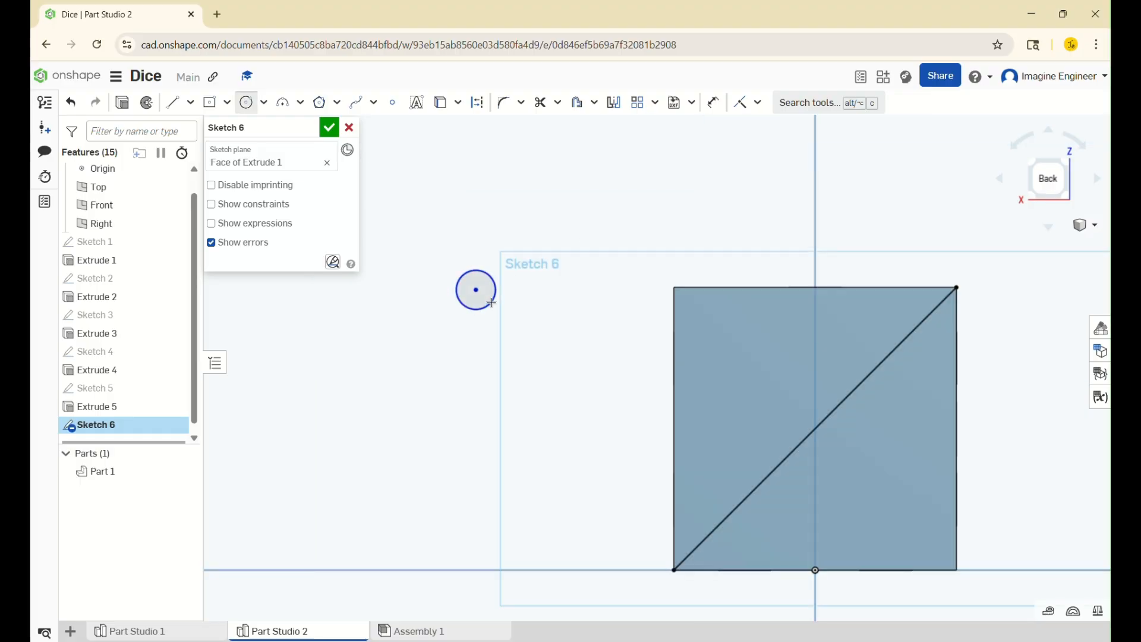
left_click(498, 363)
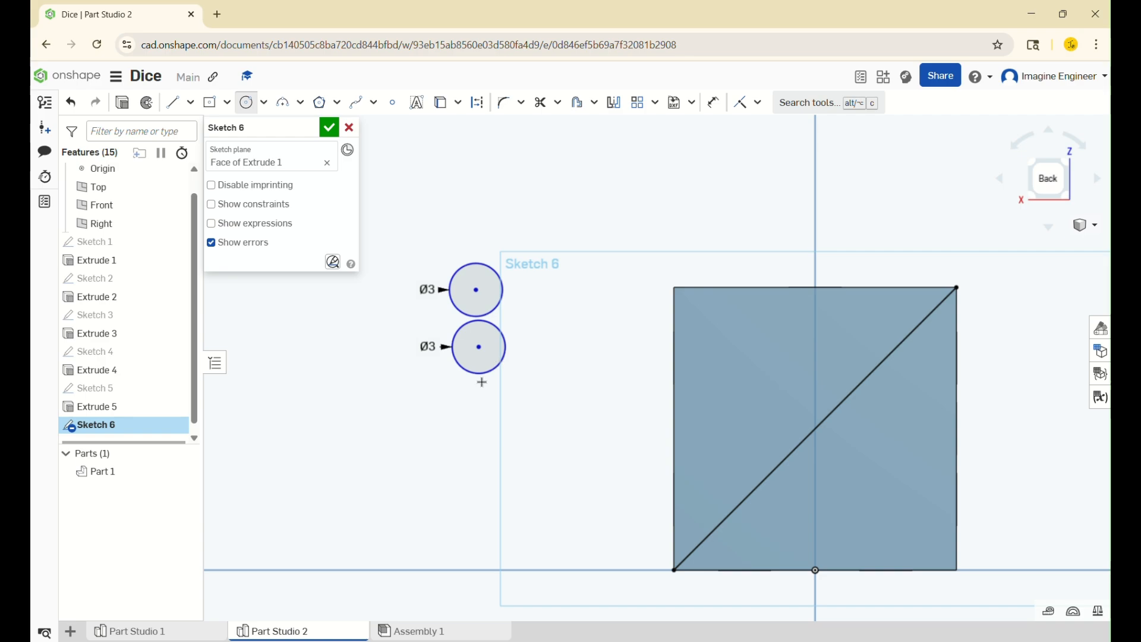
left_click(488, 436)
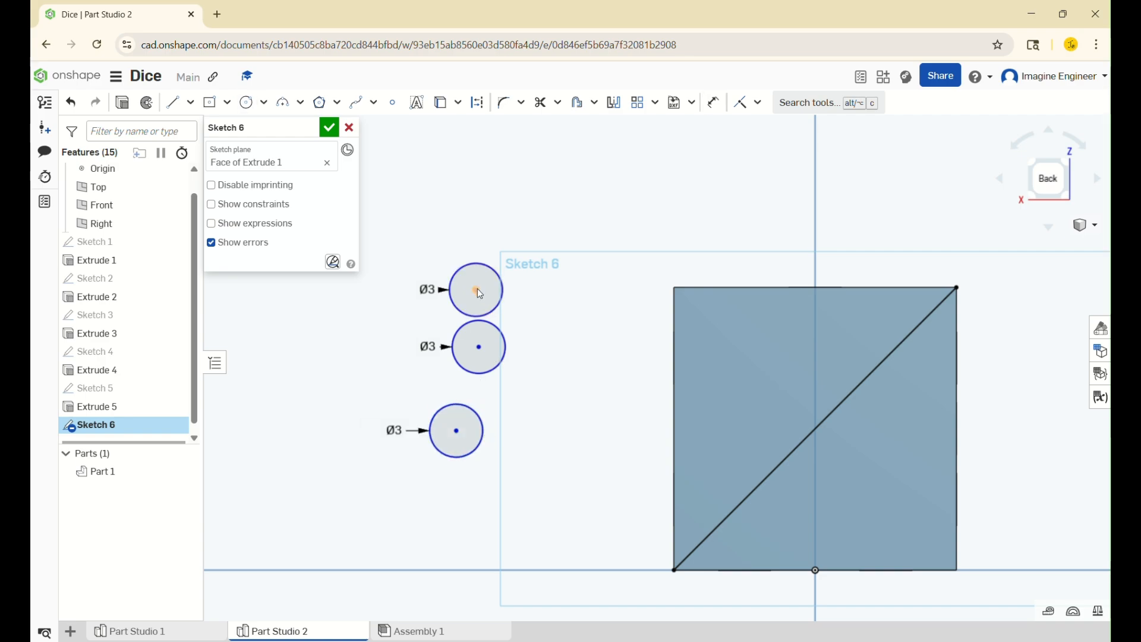
Move the topmost outside circle onto the face and dimension its centre 8 mm from the left edge
left_click_drag(476, 288, 761, 379)
key("d")
left_click(761, 379)
left_click(680, 388)
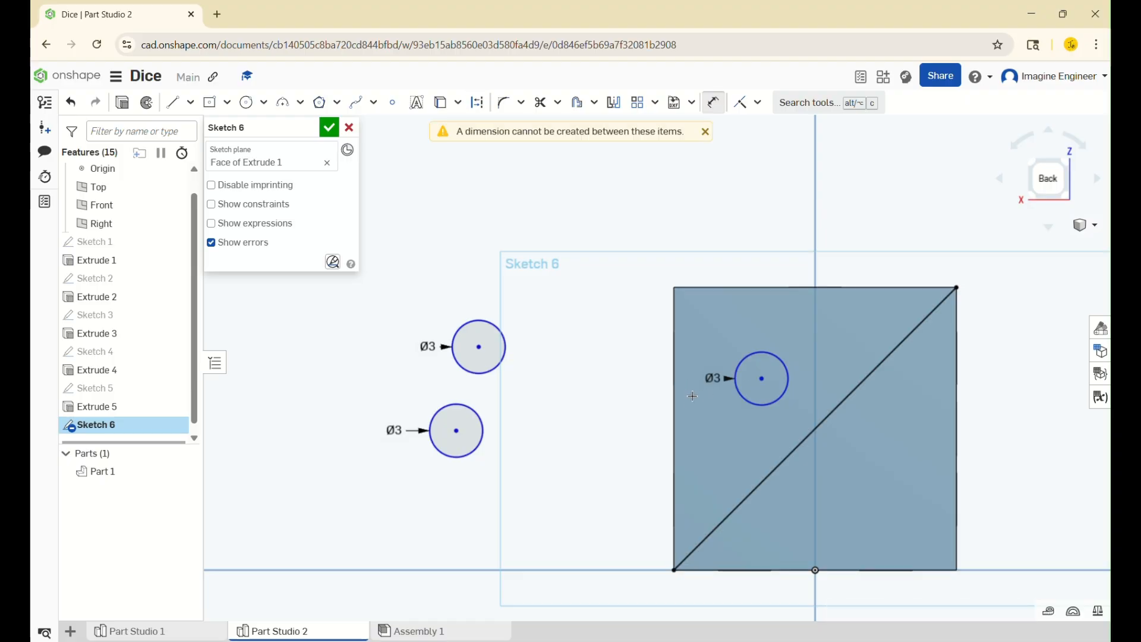
left_click(675, 393)
left_click(763, 381)
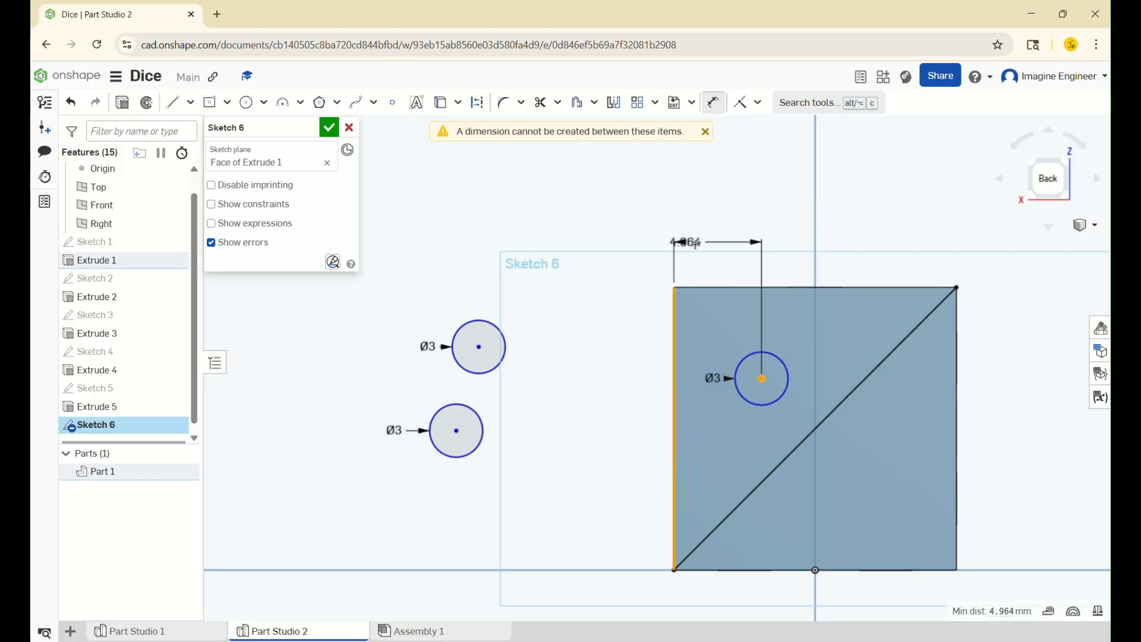
left_click(708, 241)
type("8")
key("Return")
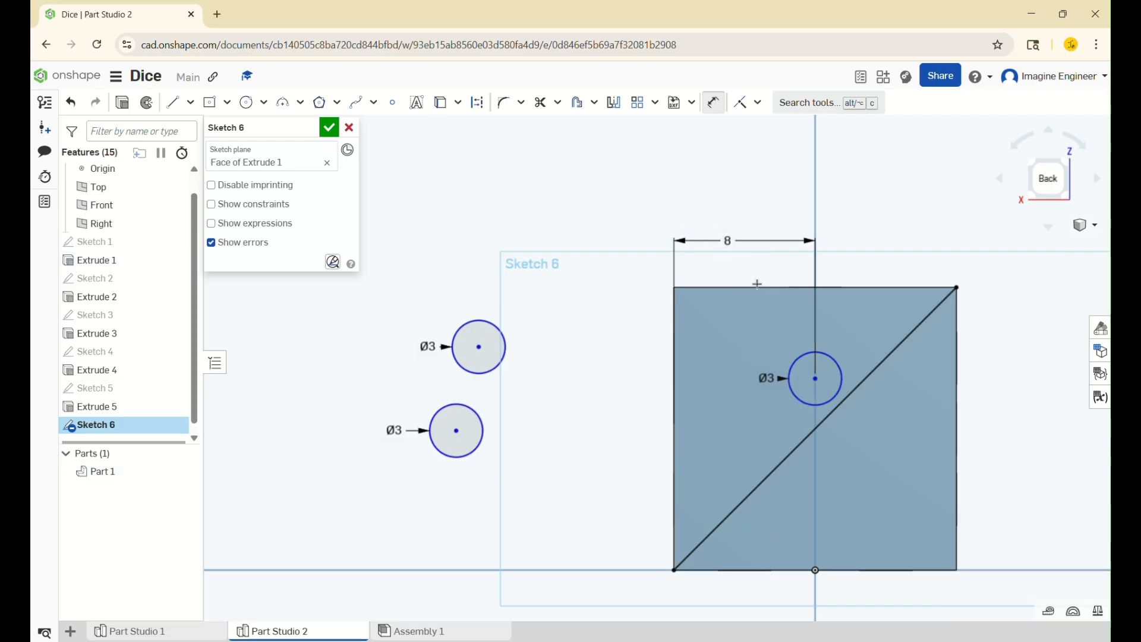
Dimension the circle on the face so its centre sits 8 mm below the top edge
left_click(815, 378)
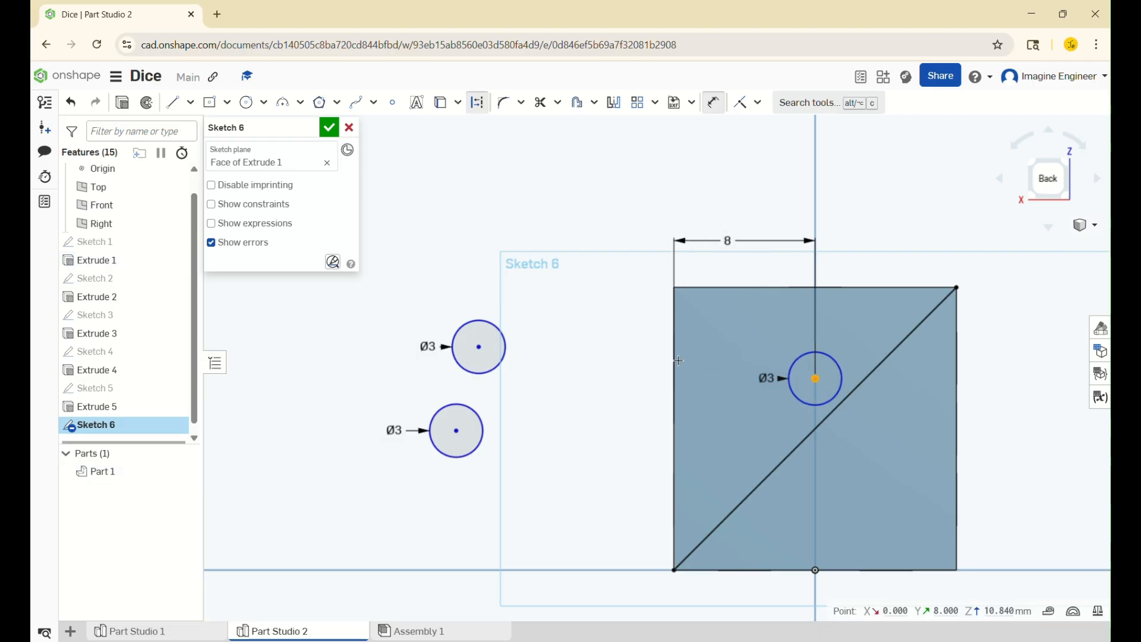
left_click(701, 288)
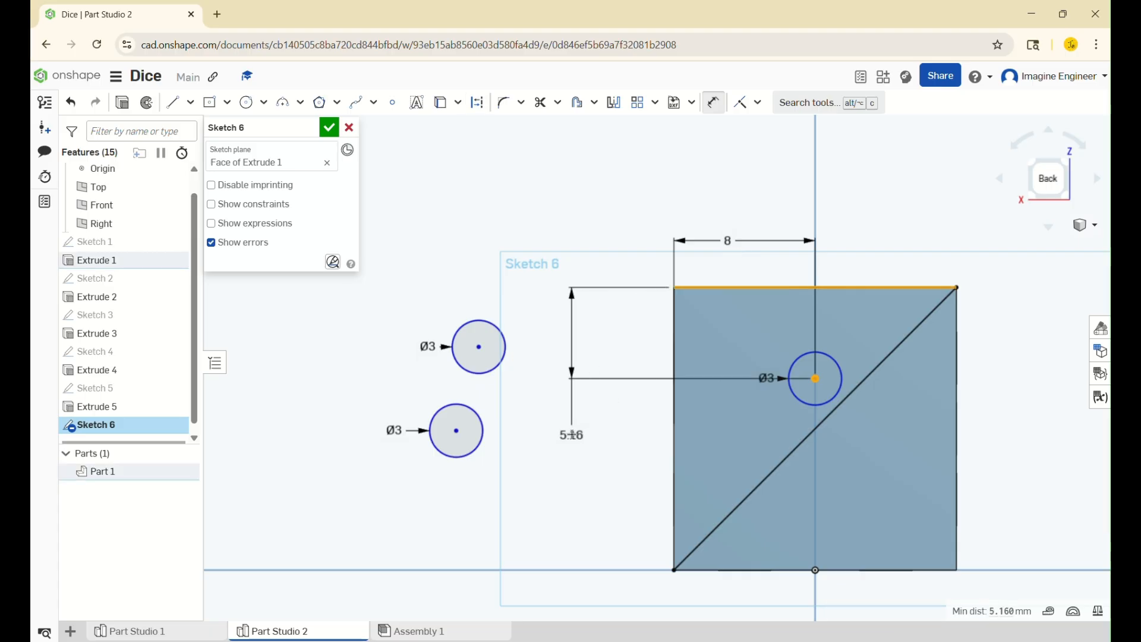
left_click(587, 361)
type("8")
key("Return")
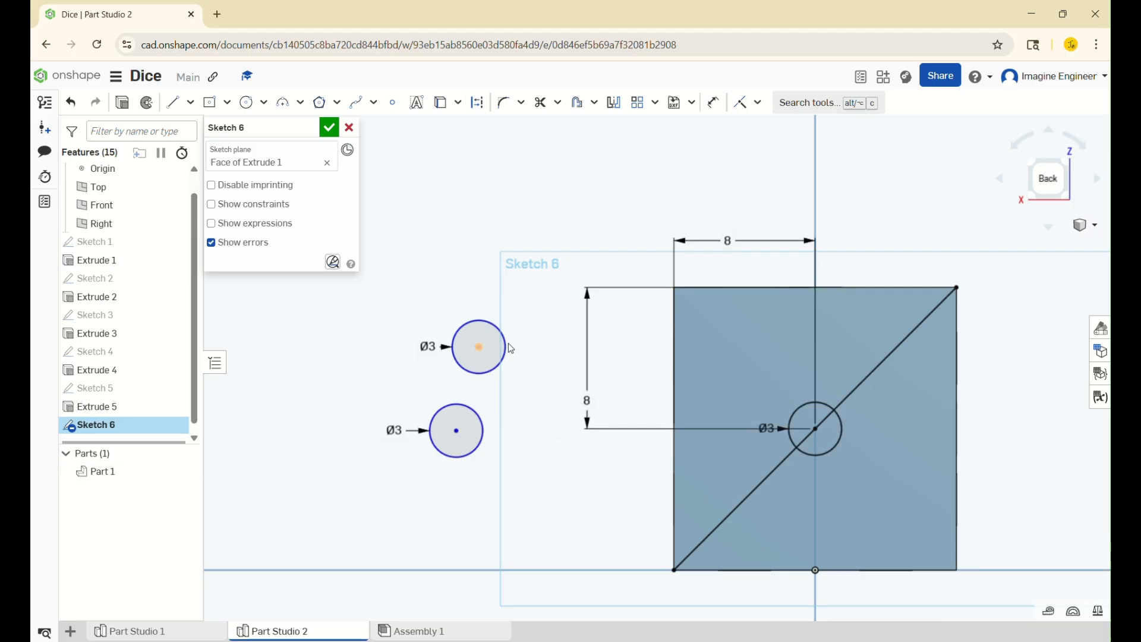
Move the upper outside circle onto the face's upper-right area and dimension its centre 4 mm from the top edge
mouse_move(508, 344)
left_mouse_down()
mouse_move(871, 340)
mouse_move(858, 341)
left_mouse_up()
key("d")
left_click(858, 341)
left_click(868, 288)
left_click(1001, 326)
type("4")
key("Return")
Dimension the upper-right circle's centre 4 mm from the face's right edge
left_click(859, 357)
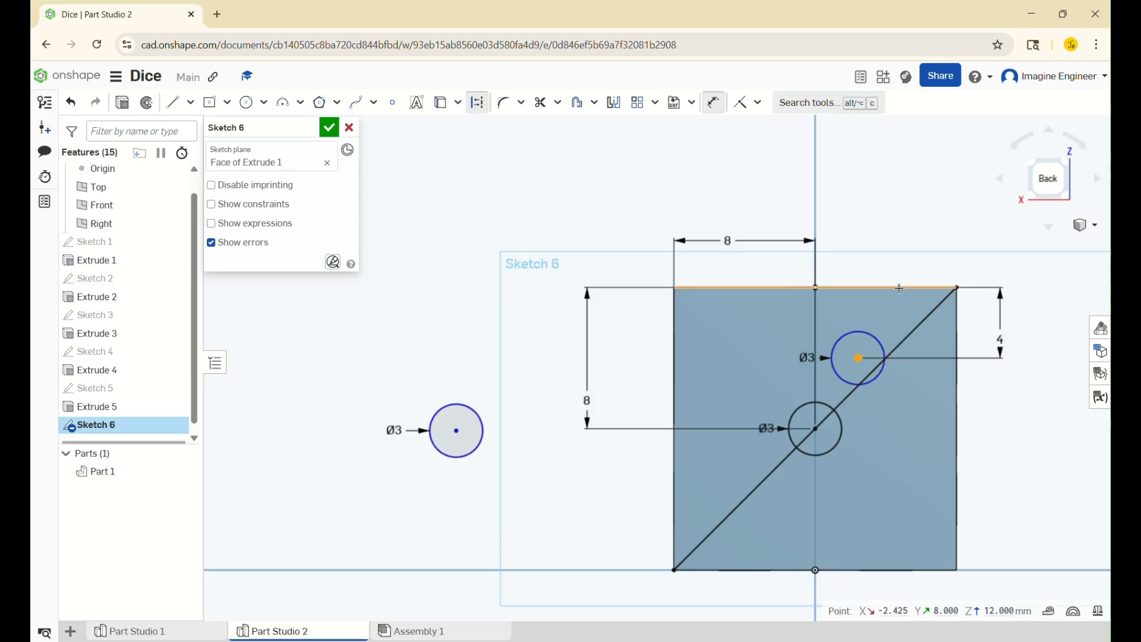
left_click(957, 349)
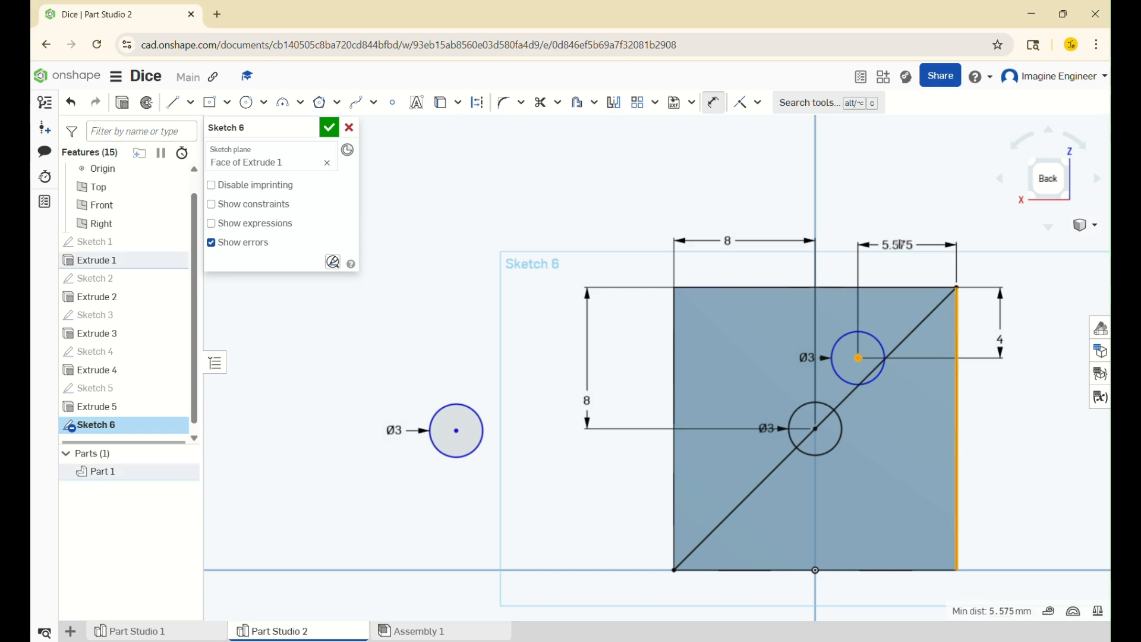
left_click(899, 246)
type("4")
key("Return")
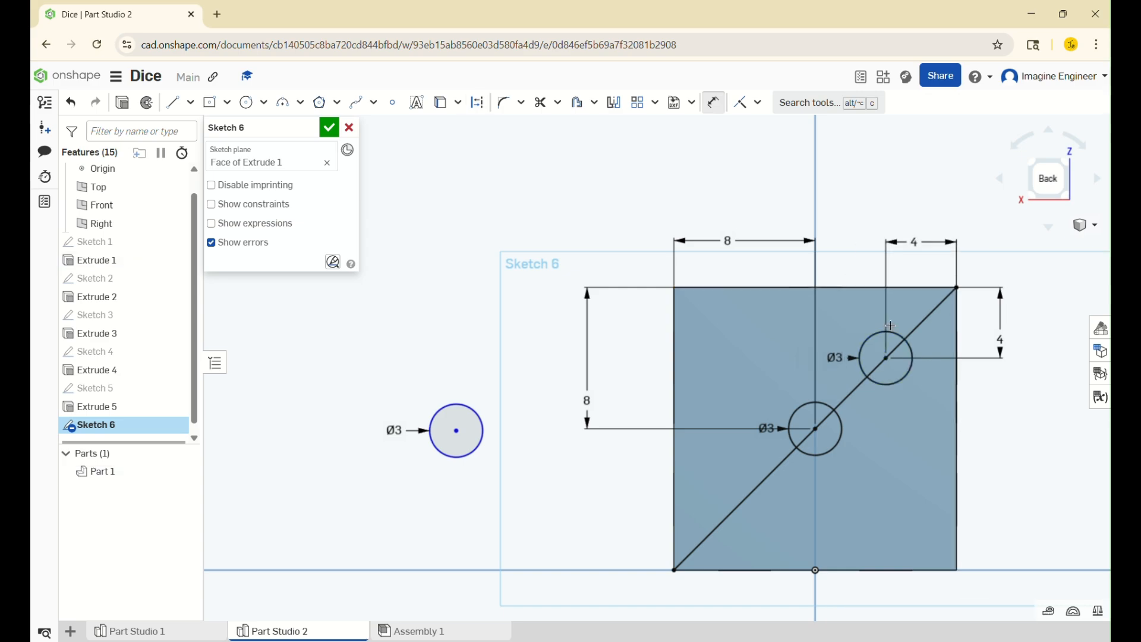
Move the remaining outside circle onto the face's lower-left area and dimension its centre 4 mm from the bottom edge
mouse_move(452, 432)
left_mouse_down()
mouse_move(701, 488)
mouse_move(702, 479)
left_mouse_up()
key("d")
left_click(700, 473)
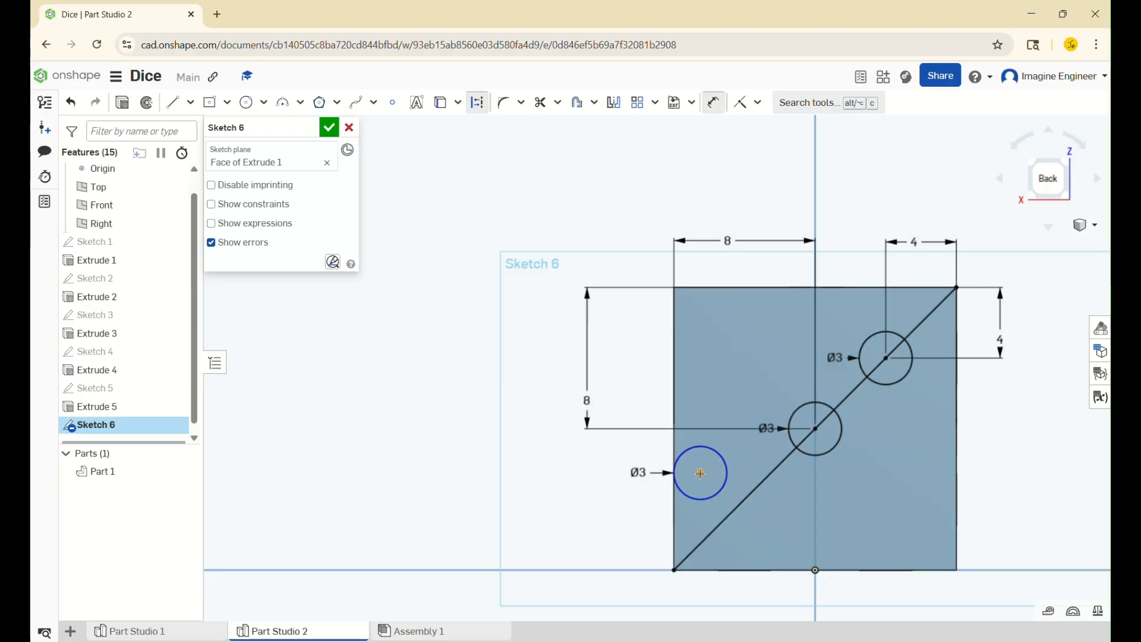
scroll(780, 309, "down", 2)
left_click(732, 509)
left_click(598, 470)
type("4")
key("Return")
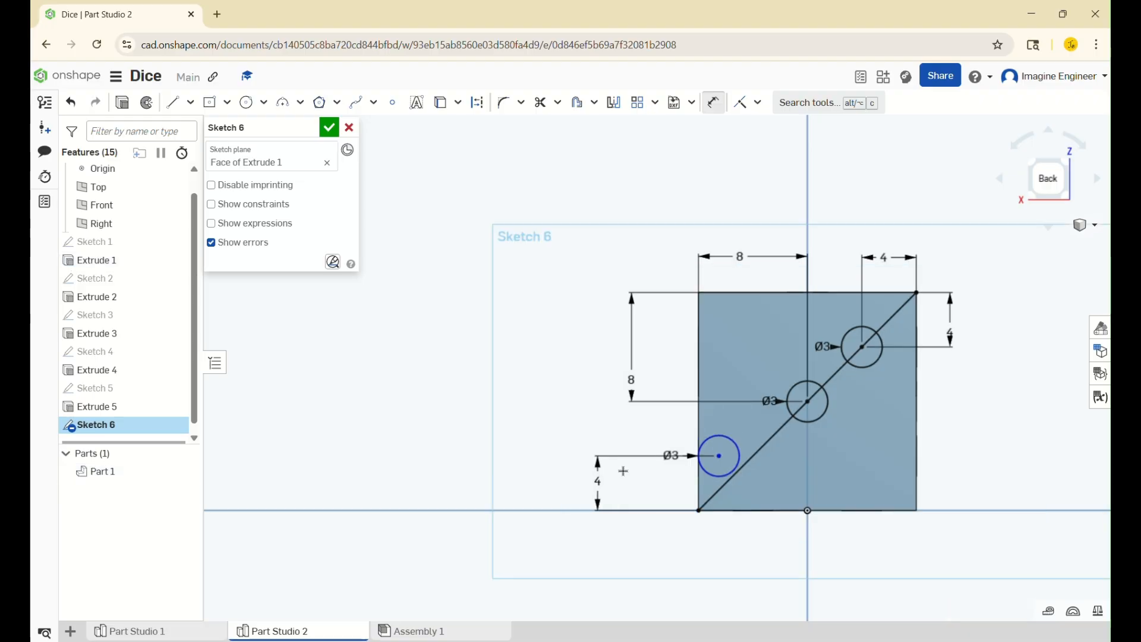
Dimension the lower-left circle's centre 4 mm from the face's left edge and finish the sketch
left_click(718, 457)
left_click(699, 469)
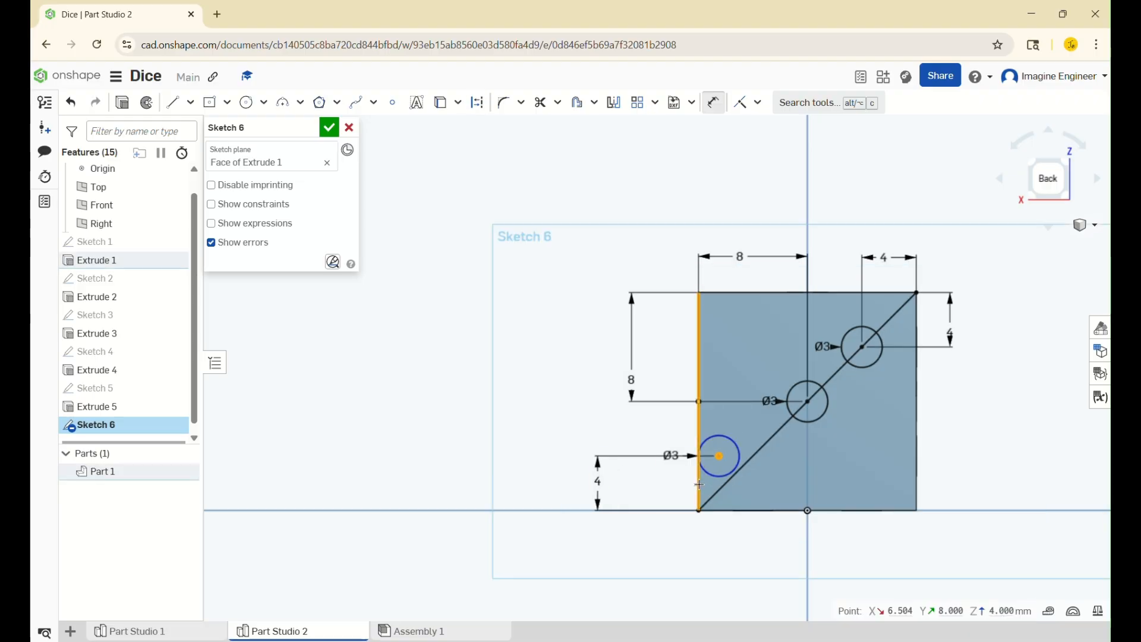
left_click(708, 554)
type("4")
key("Return")
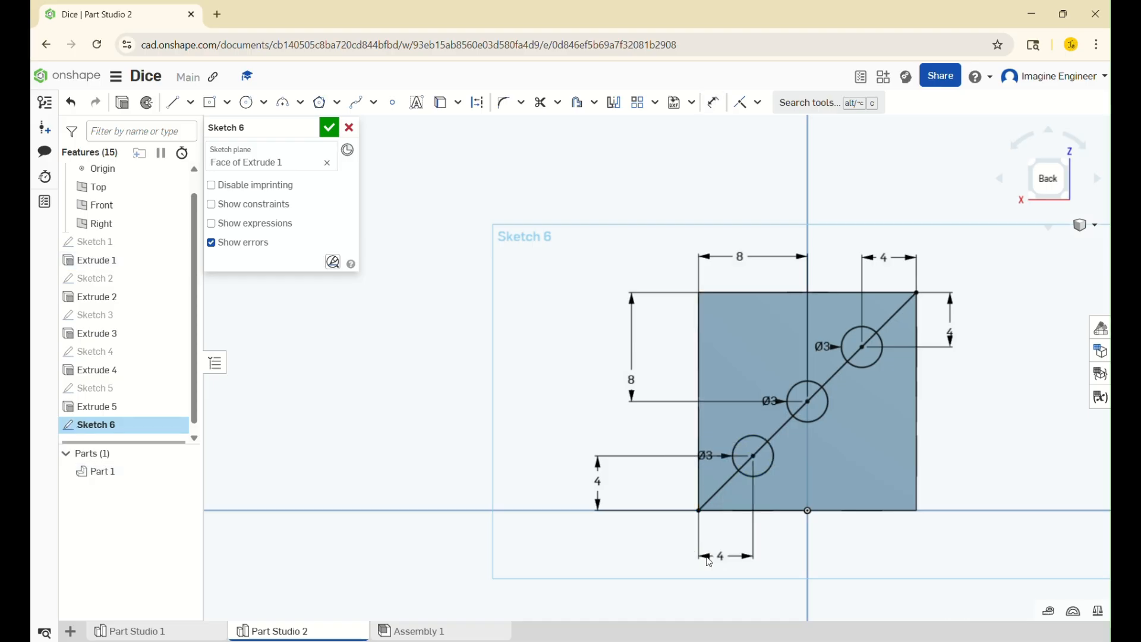
key("Return")
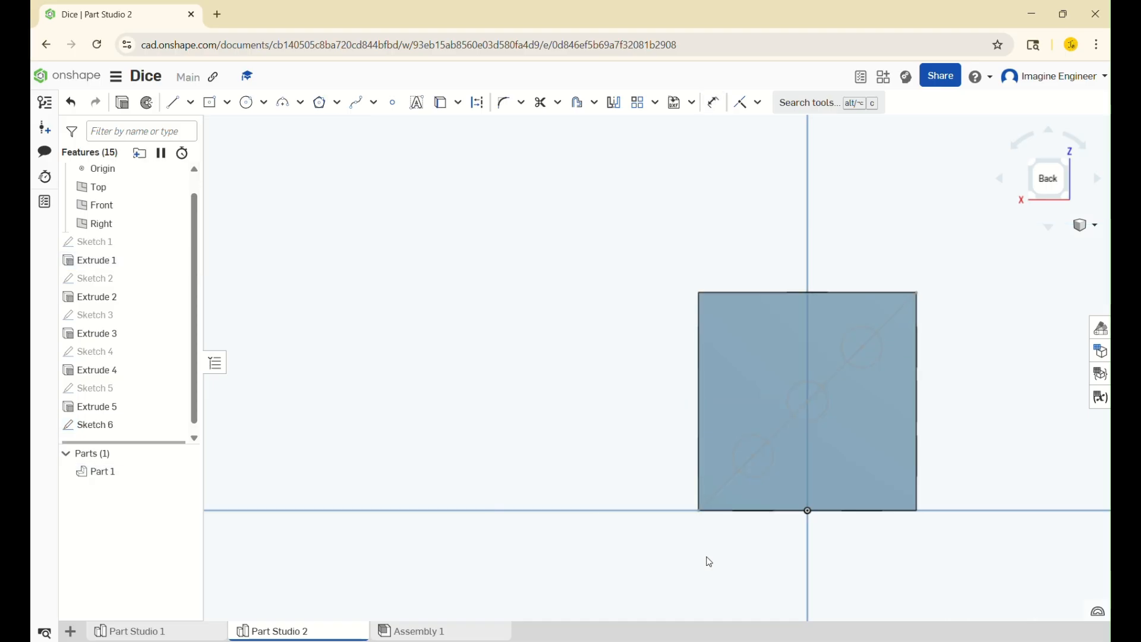
Extrude the three diagonal circles as a blind cut 0.25 mm deep into the cube
key("shift+e")
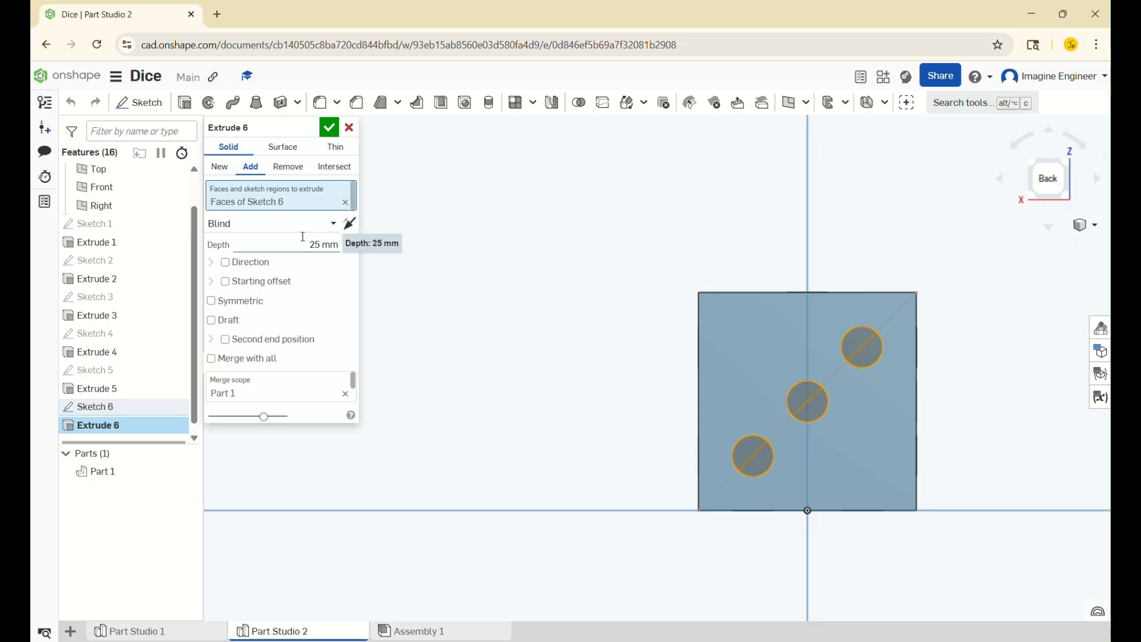
left_click(321, 241)
type("0.")
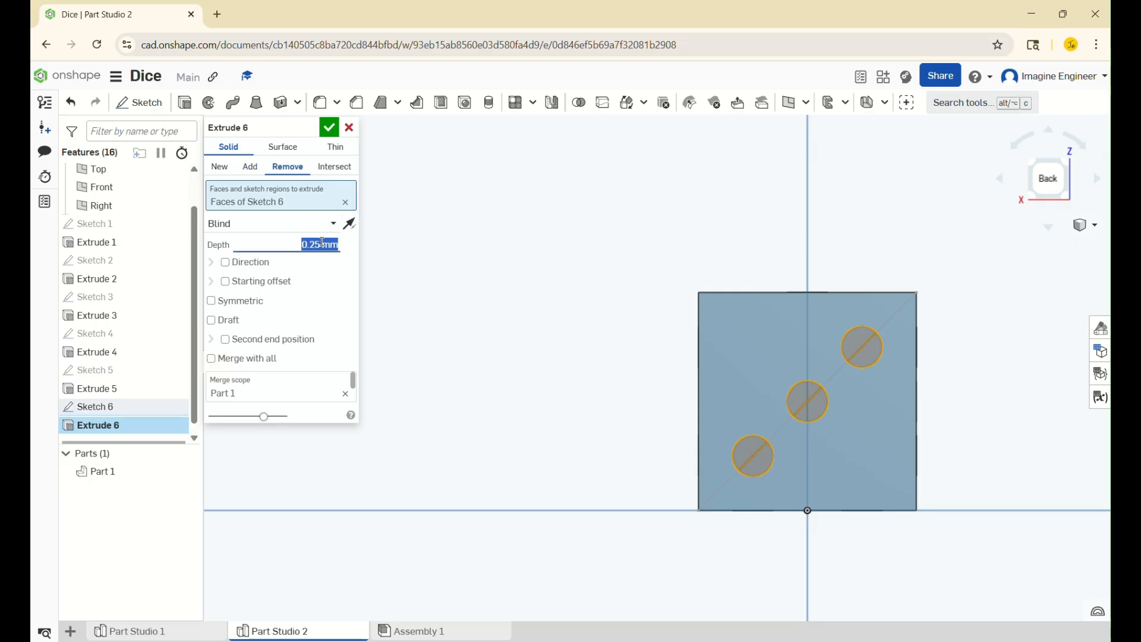
key("Return")
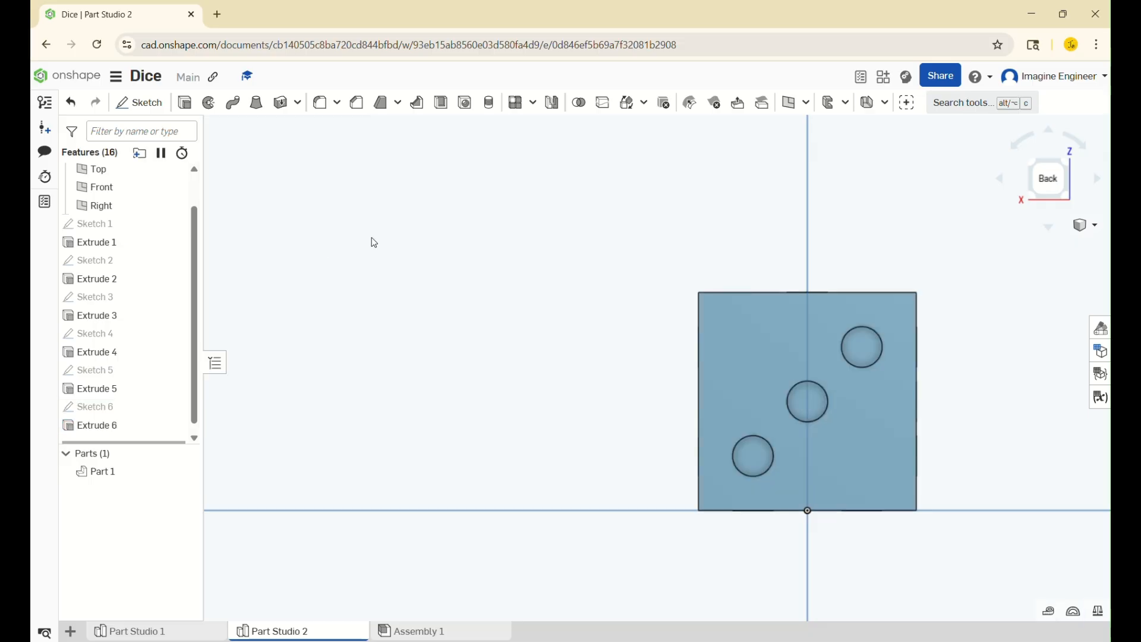
Turn to the cube's blank front face, view it straight on and start a new sketch on it
right_click_drag(517, 350, 708, 381)
right_click_drag(550, 415, 690, 488)
left_click(1040, 199)
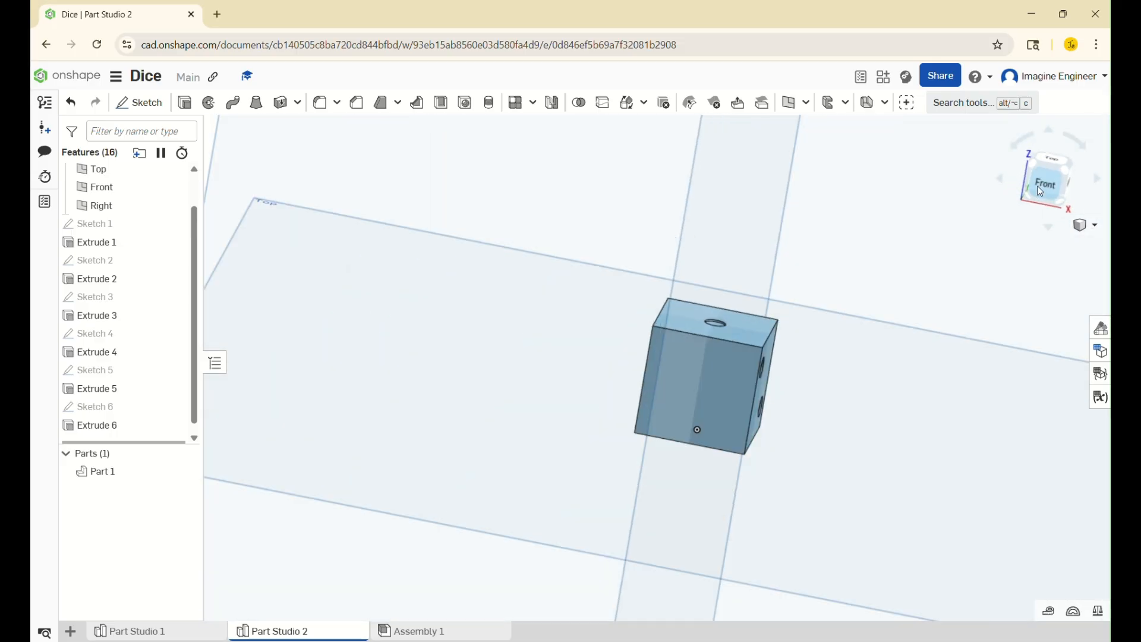
left_click(140, 105)
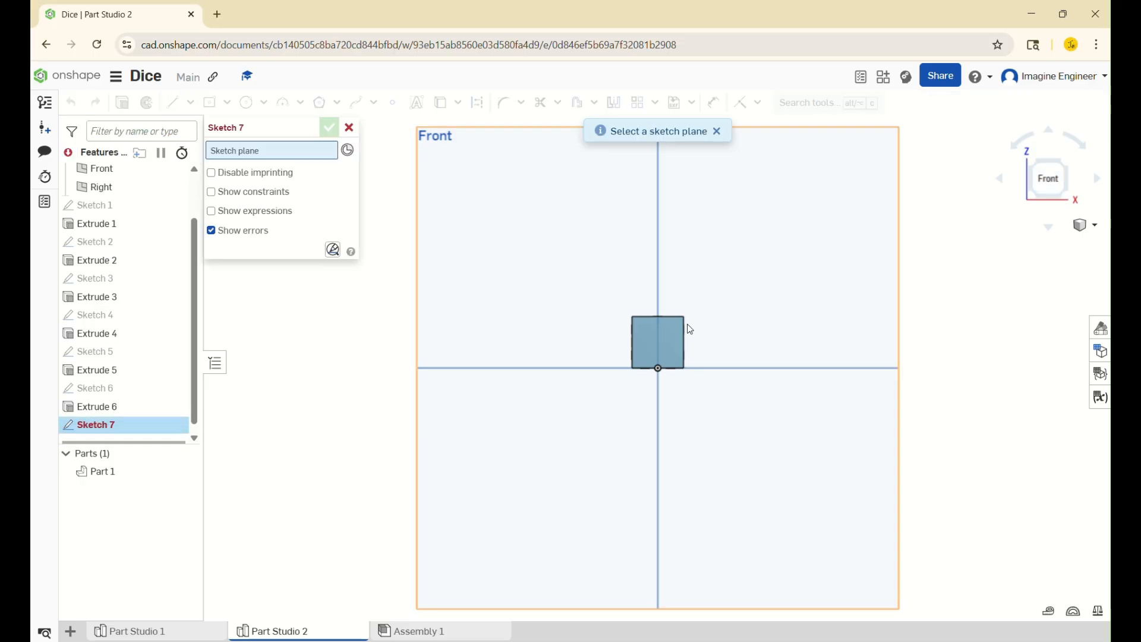
scroll(704, 323, "up", 3)
left_click(615, 383)
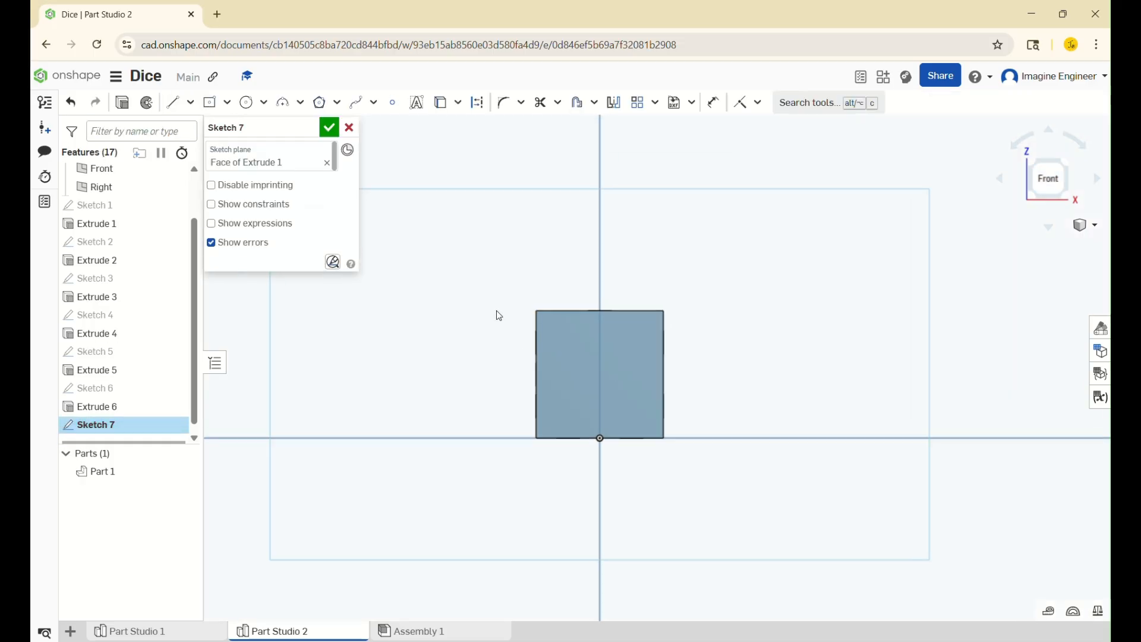
Sketch one 3 mm diameter circle outside the front face's upper-left corner
scroll(497, 310, "up", 3)
key("c")
left_click(422, 265)
left_click(450, 280)
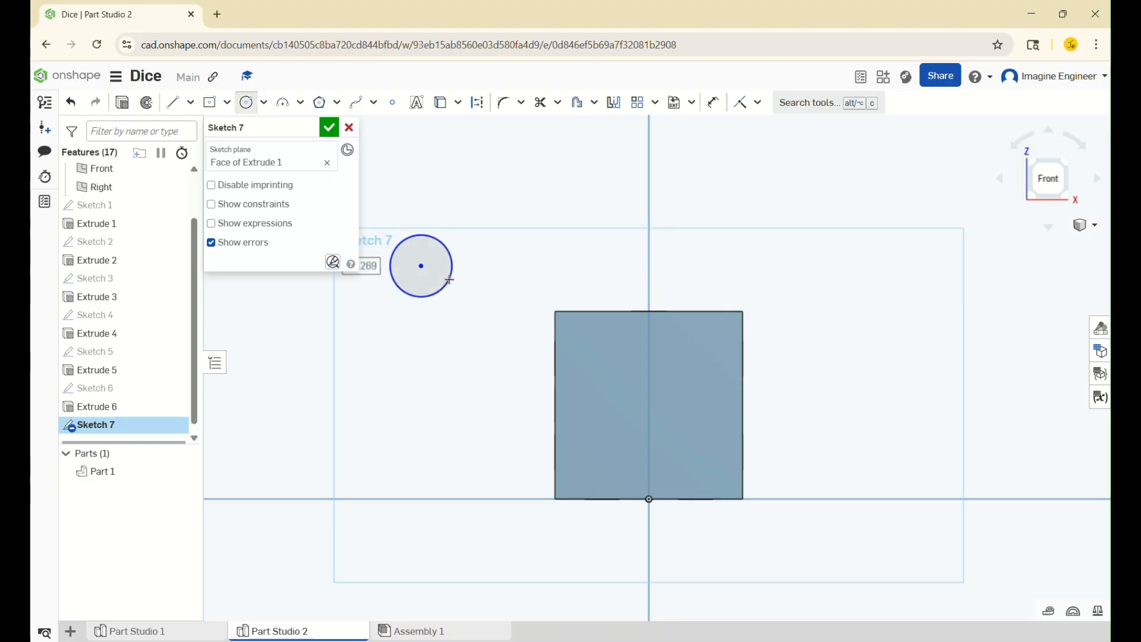
type("3")
key("Return")
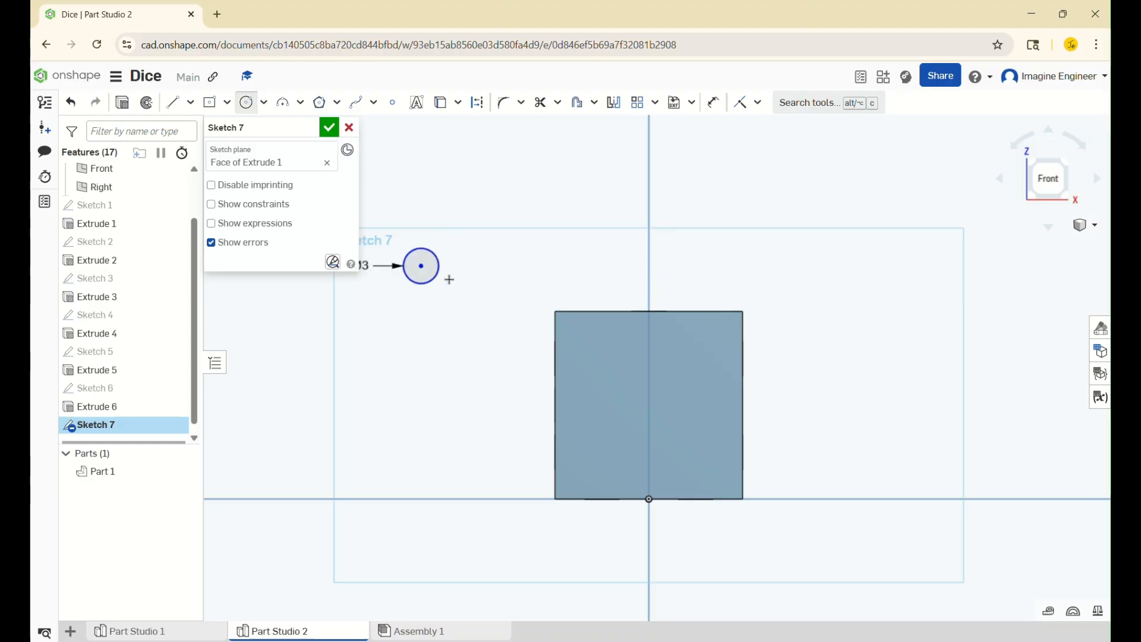
key("Escape")
Move the circle onto the front face and dimension its centre 4 mm from the top edge
left_click_drag(421, 265, 619, 387)
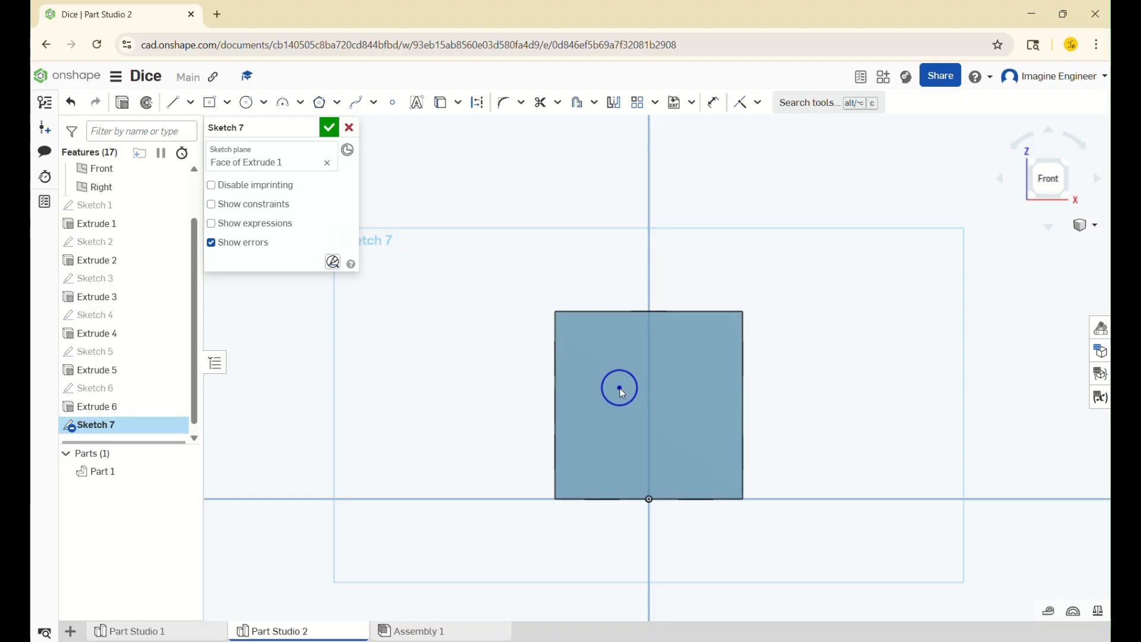
scroll(601, 325, "up", 3)
key("d")
left_click(628, 417)
left_click(584, 305)
left_click(467, 355)
type("4")
key("Return")
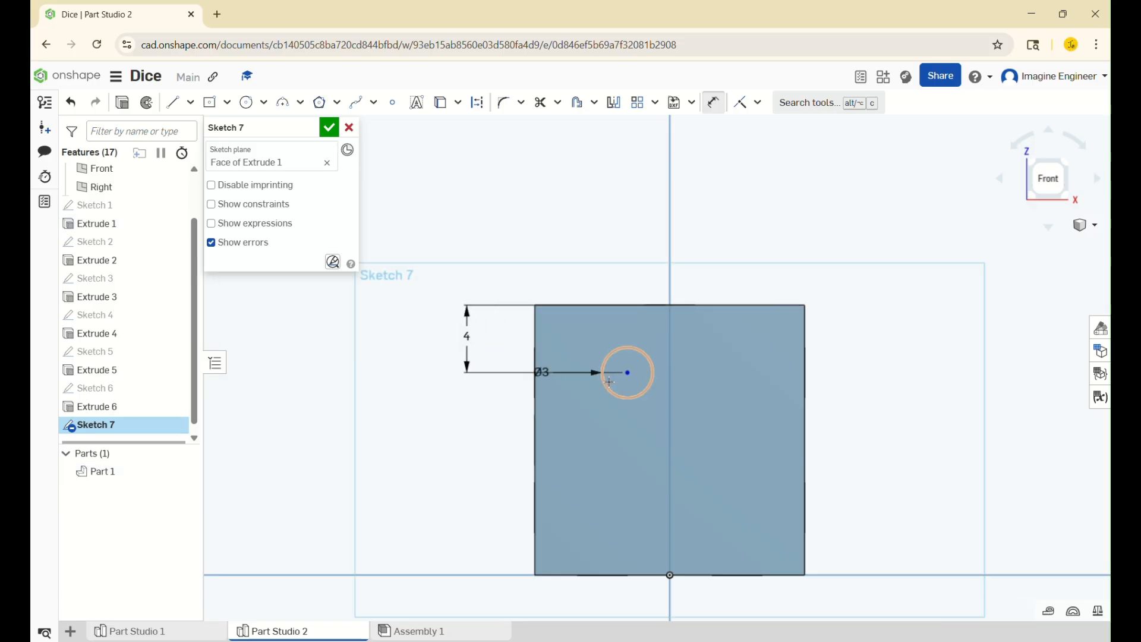
Dimension the circle's centre 4 mm from the front face's left edge
left_click(627, 372)
left_click(534, 362)
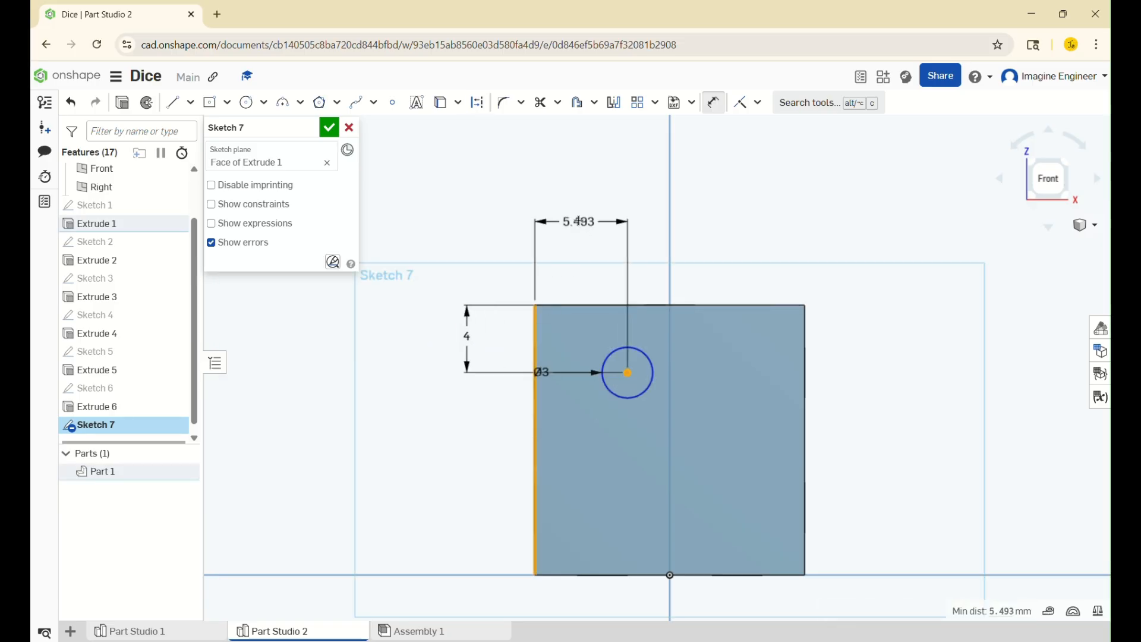
left_click(569, 240)
type("4")
key("Return")
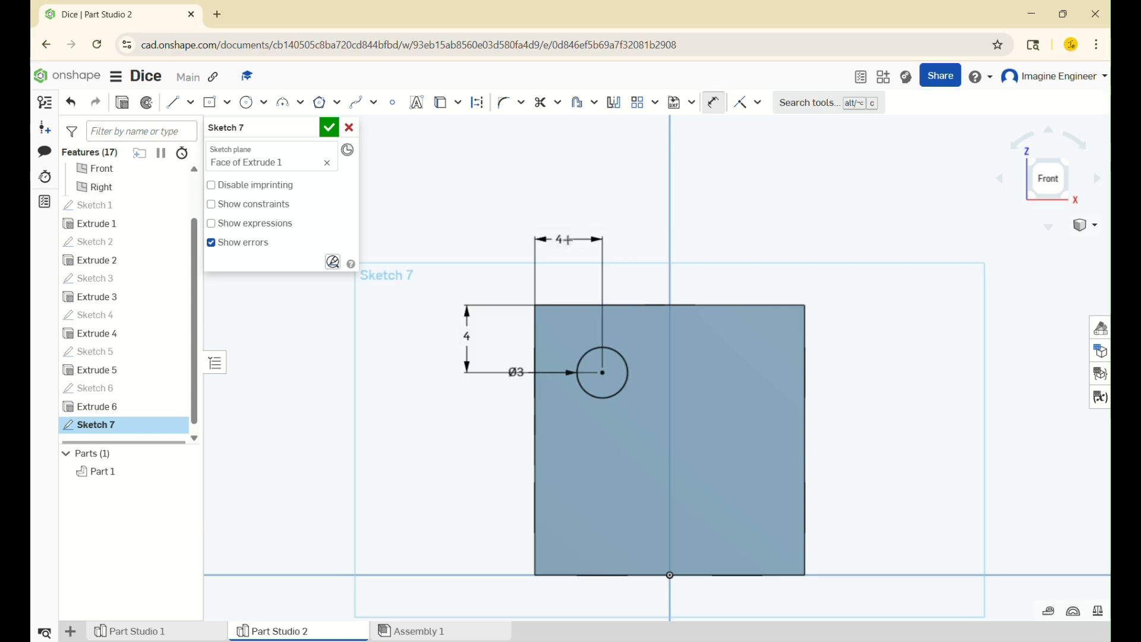
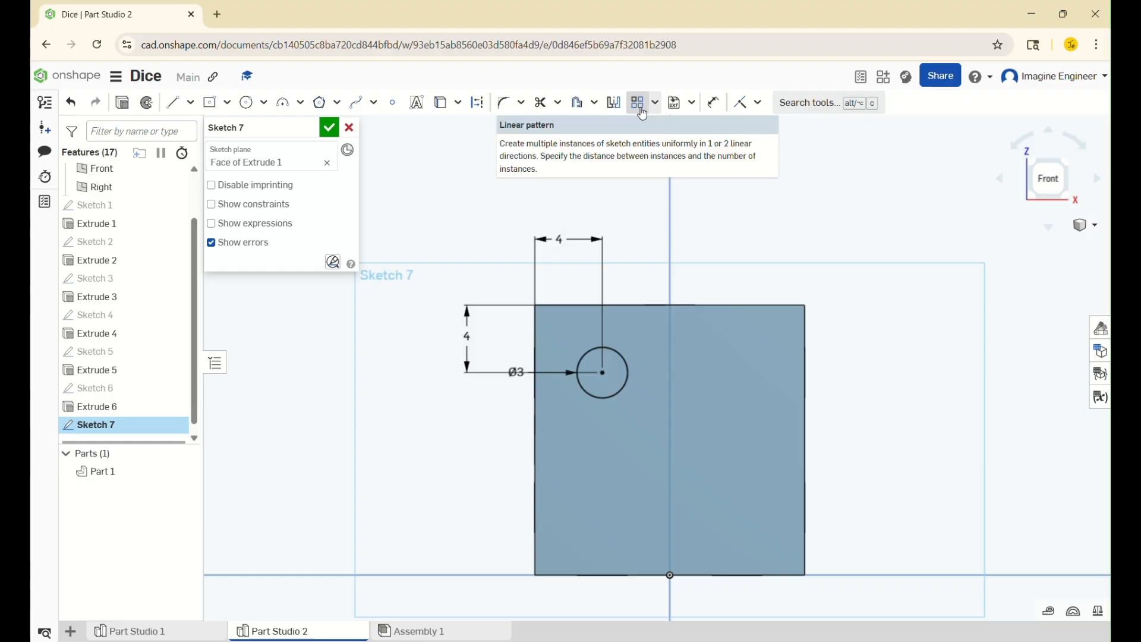
Create a linear sketch pattern of the circle with three instances across at about 7.5 mm and two downward at about 9.2 mm
left_click(655, 102)
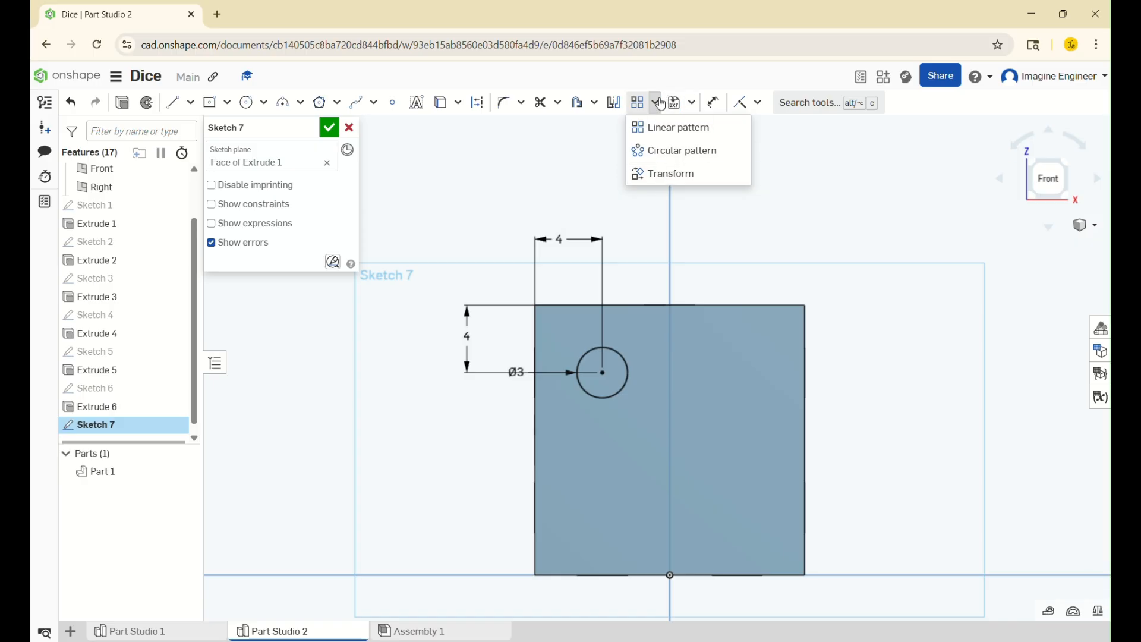
left_click(657, 103)
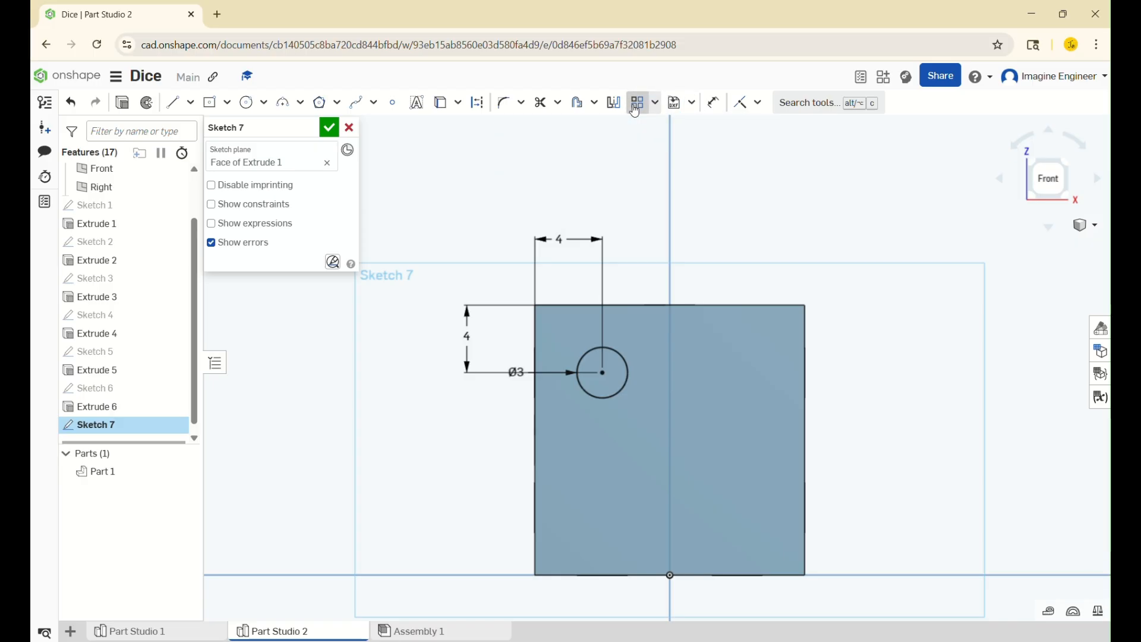
left_click(622, 357)
scroll(621, 294, "down", 6)
scroll(619, 291, "down", 1)
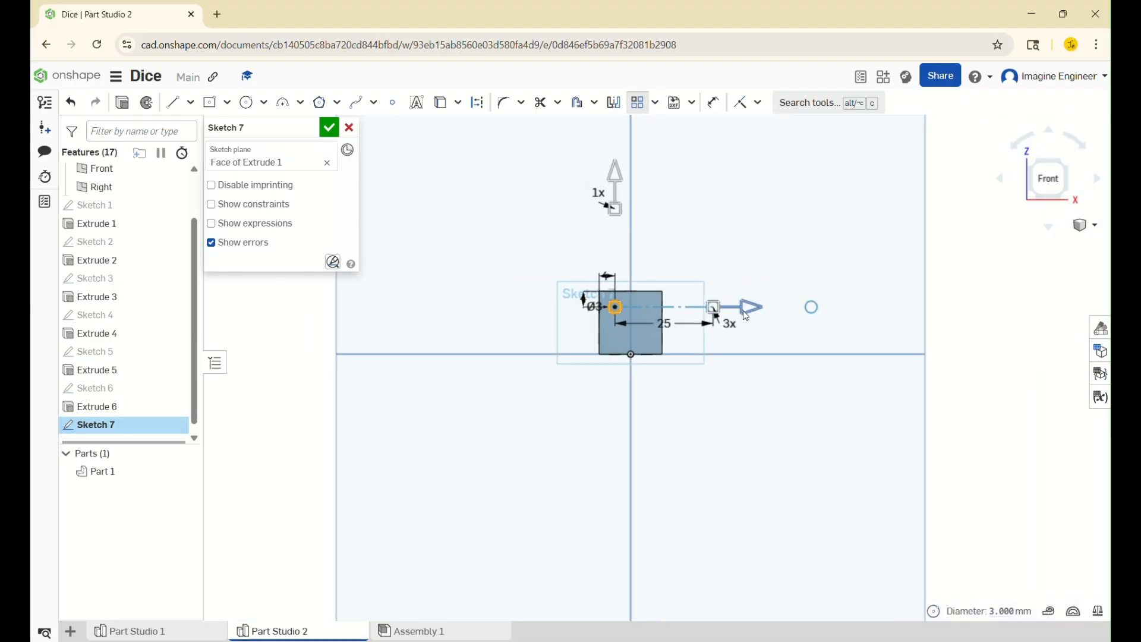
left_click_drag(616, 210, 618, 356)
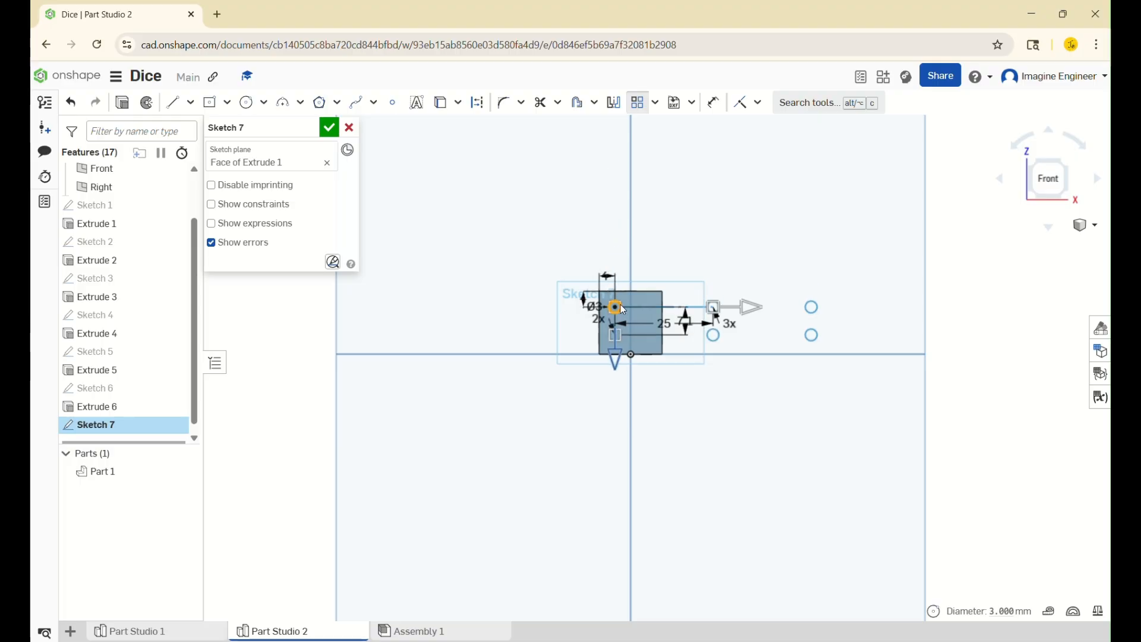
scroll(621, 314, "up", 5)
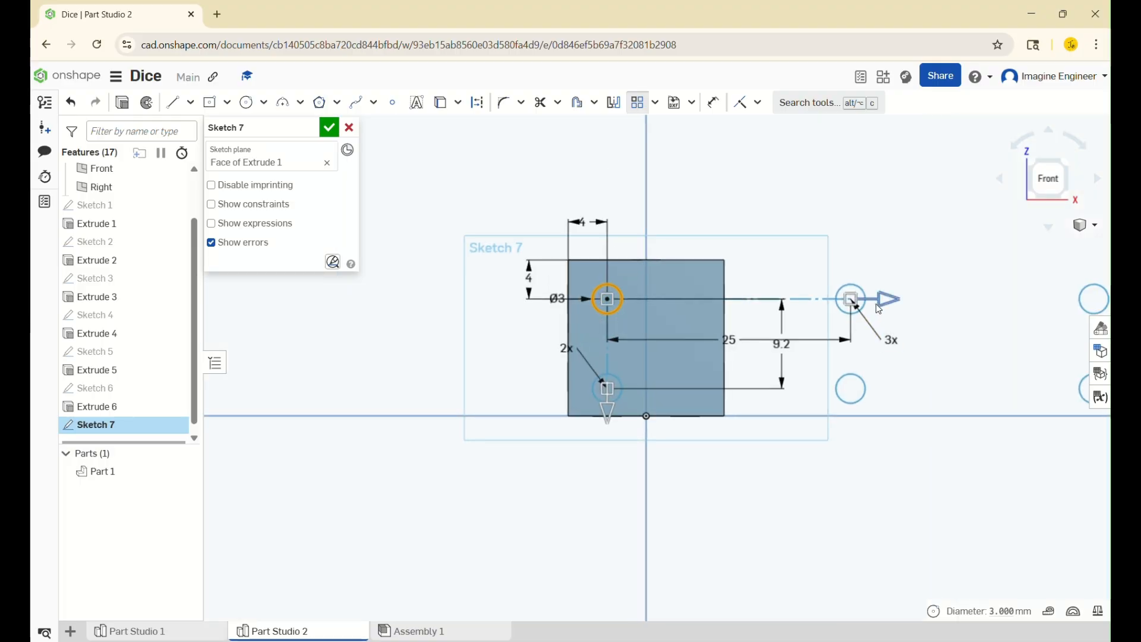
left_click_drag(878, 305, 710, 312)
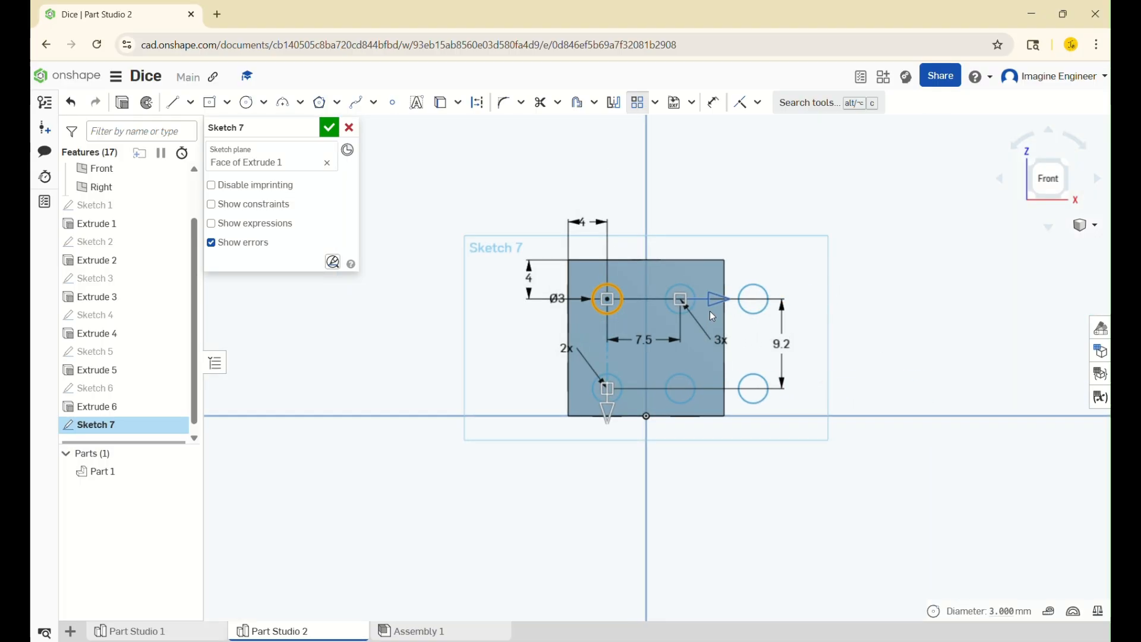
Set the circle pattern's horizontal spacing to 8 mm
scroll(640, 326, "up", 3)
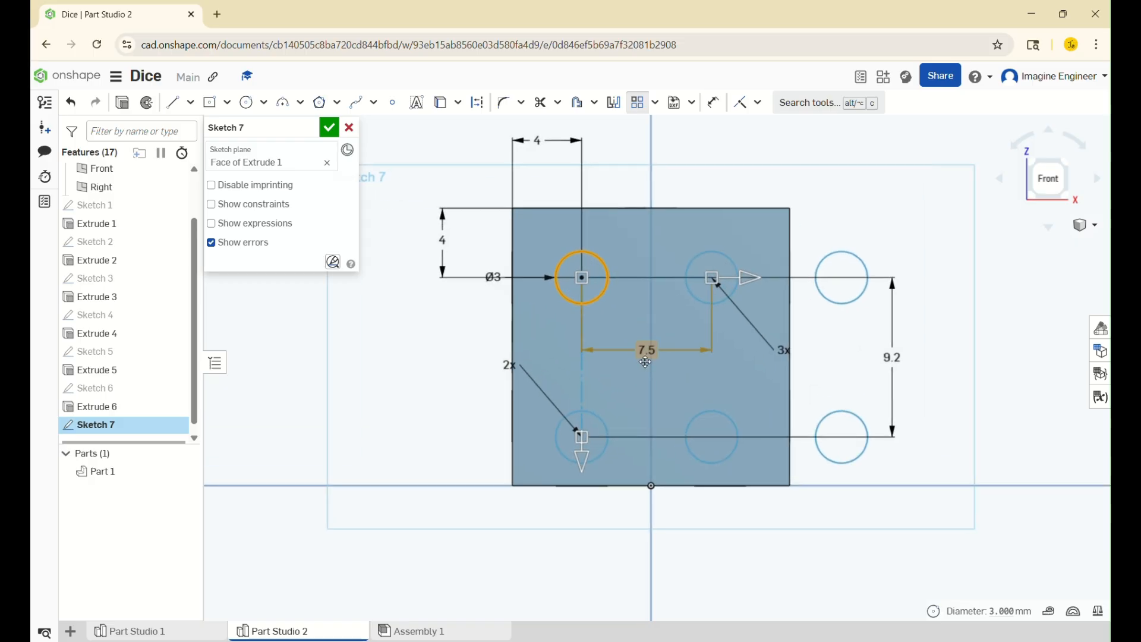
double_click(649, 353)
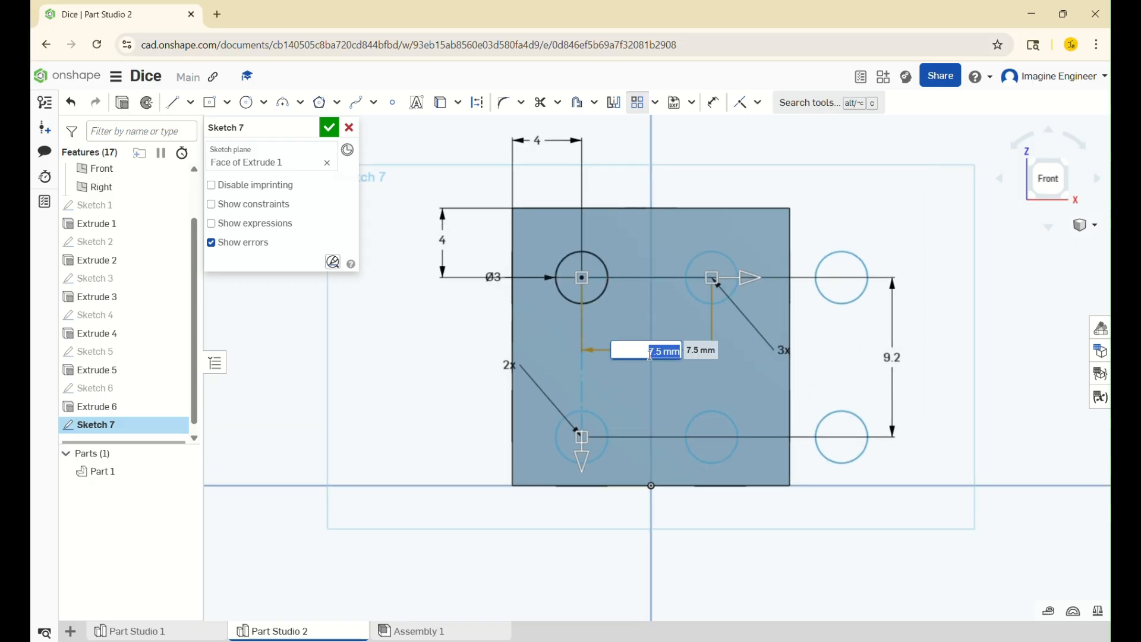
type("8")
key("Return")
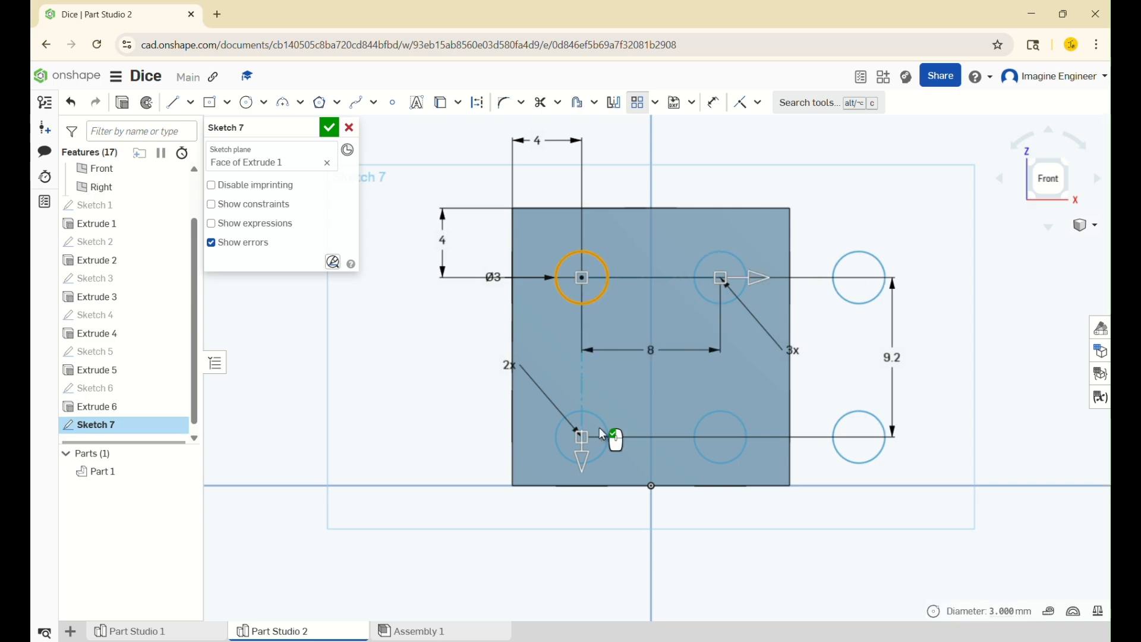
Adjust the circle pattern's downward spacing to 8 mm
scroll(707, 254, "up", 3)
scroll(695, 253, "down", 5)
left_click_drag(615, 431, 617, 574)
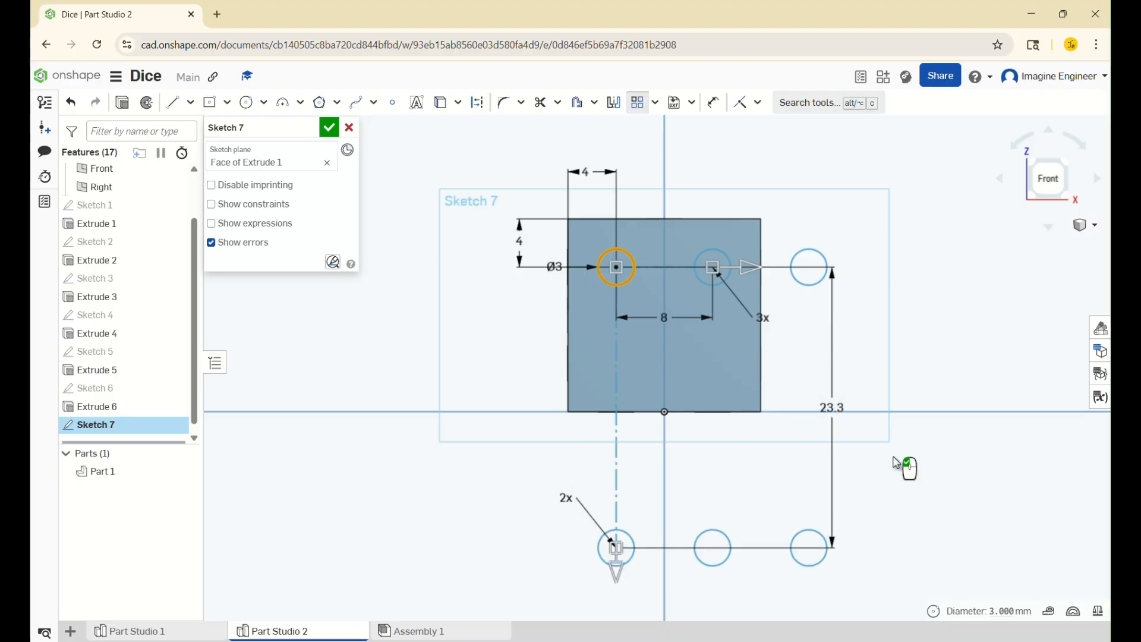
left_click_drag(618, 531, 616, 382)
scroll(725, 269, "up", 3)
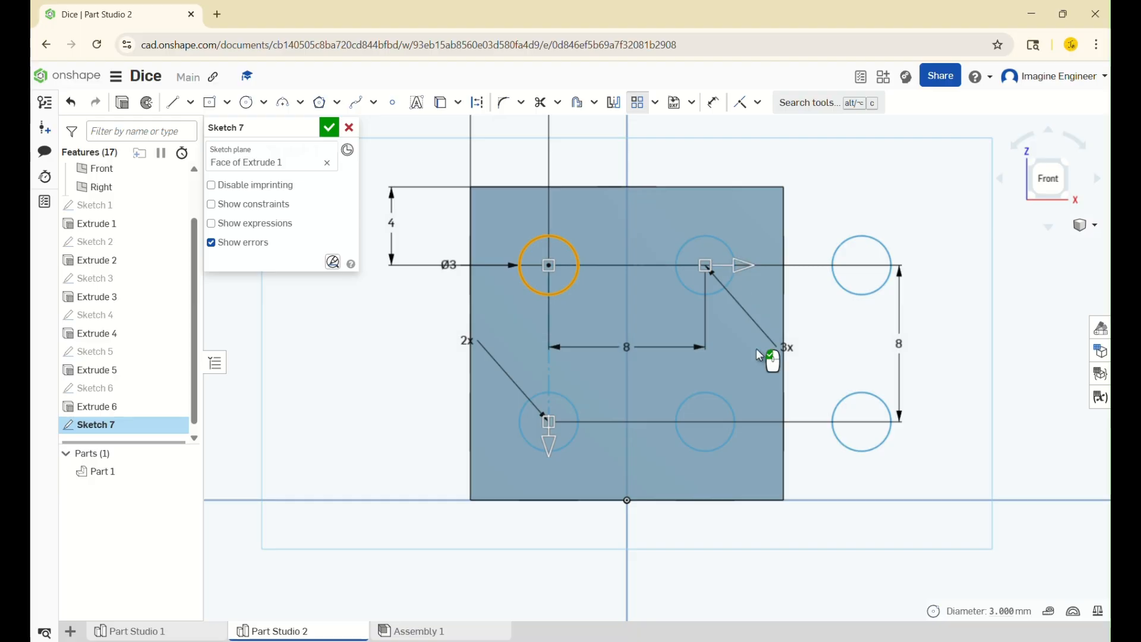
Stretch the circle pattern's downward spacing to about 10.4 mm and return it to 8 mm
left_click_drag(546, 469, 545, 491)
double_click(887, 370)
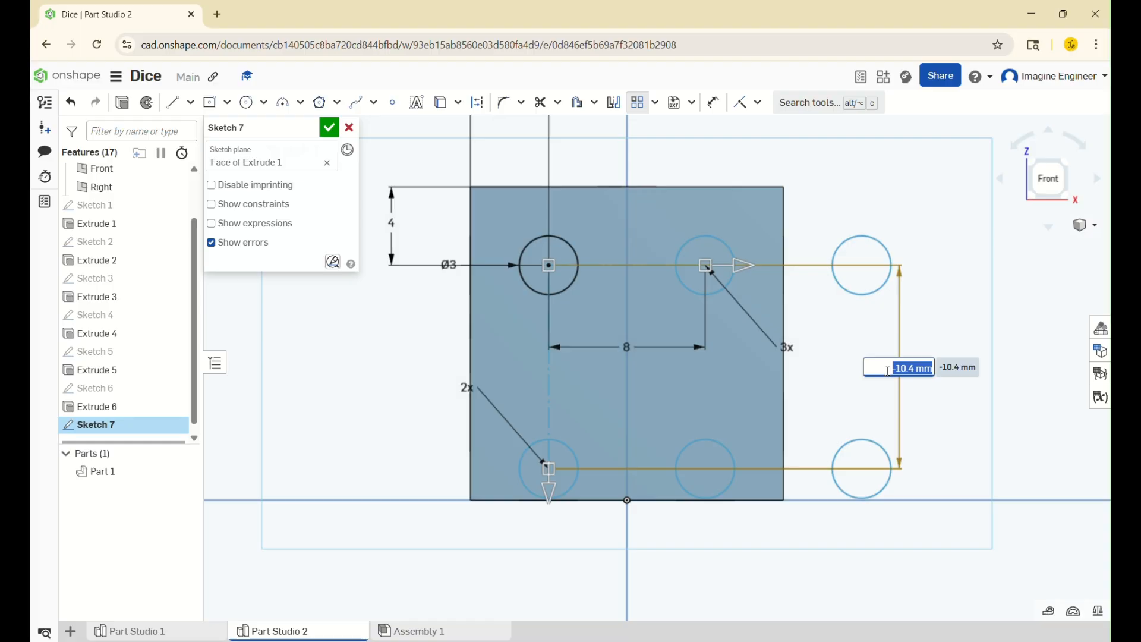
key("BackSpace")
type("8")
key("Return")
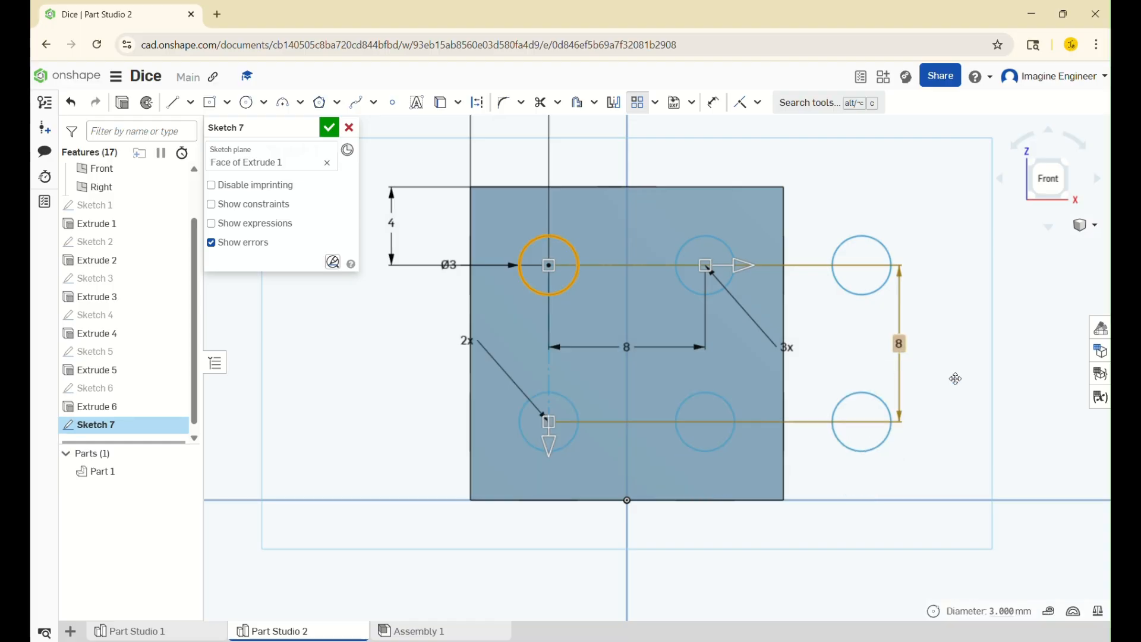
Reduce the circle pattern's horizontal instance count to 2
scroll(788, 351, "up", 5)
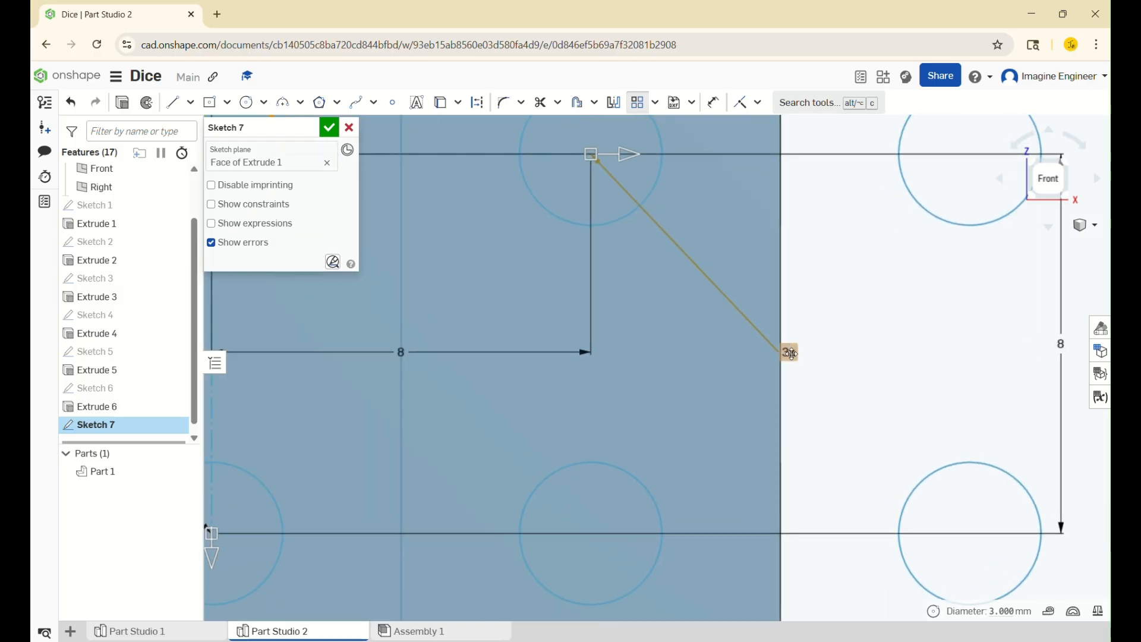
double_click(790, 353)
scroll(907, 504, "down", 2)
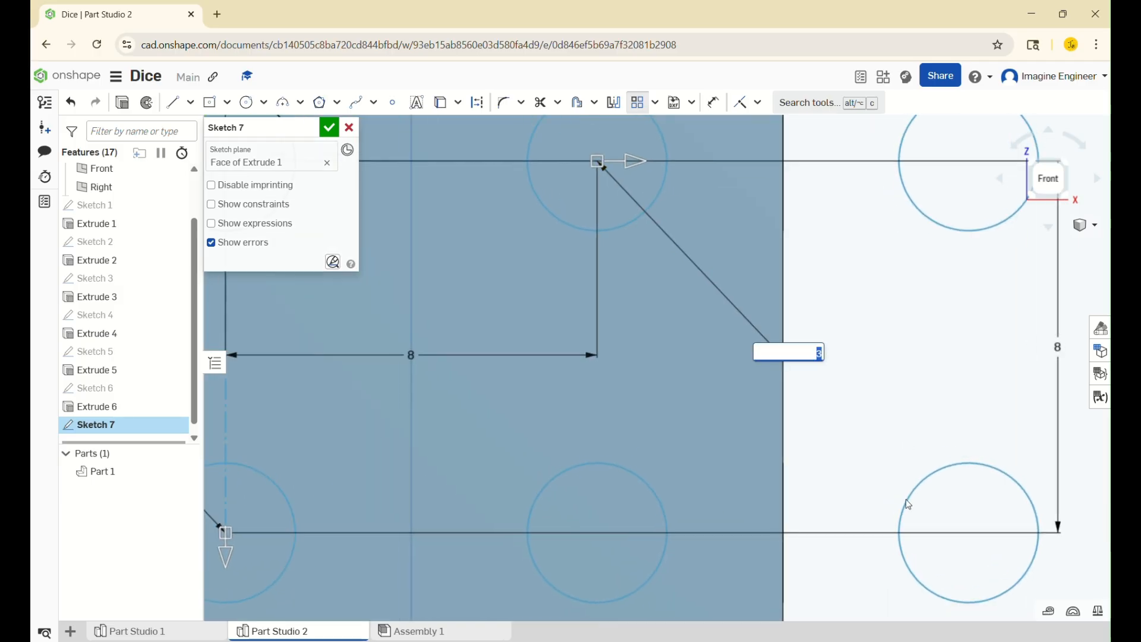
scroll(908, 504, "down", 1)
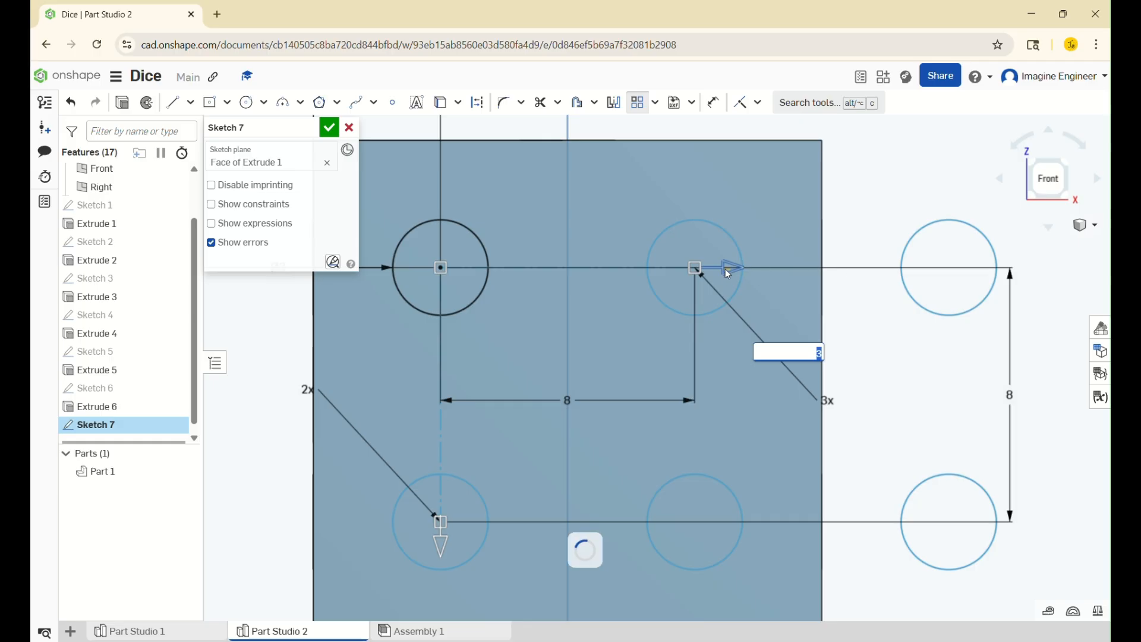
type("2")
key("Return")
scroll(925, 201, "up", 4)
scroll(925, 201, "down", 9)
scroll(738, 305, "up", 1)
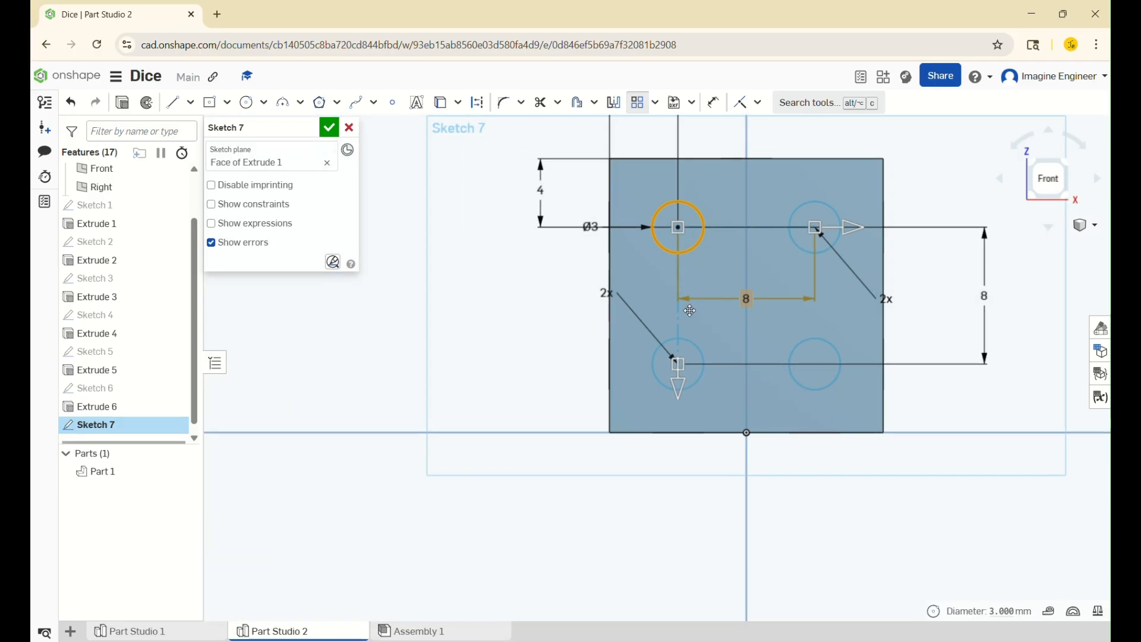
Try 10 instances in the circle pattern's downward direction
scroll(603, 292, "up", 3)
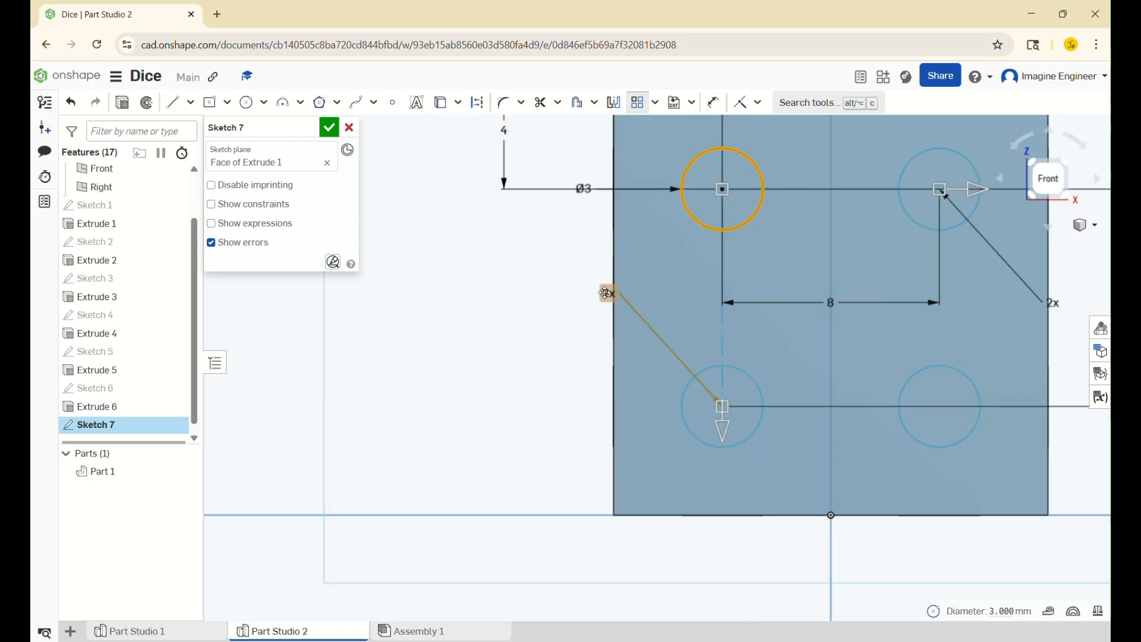
double_click(603, 292)
type("10")
key("Return")
scroll(606, 282, "up", 2)
scroll(600, 276, "down", 6)
scroll(600, 277, "down", 5)
scroll(608, 273, "up", 2)
scroll(612, 365, "up", 2)
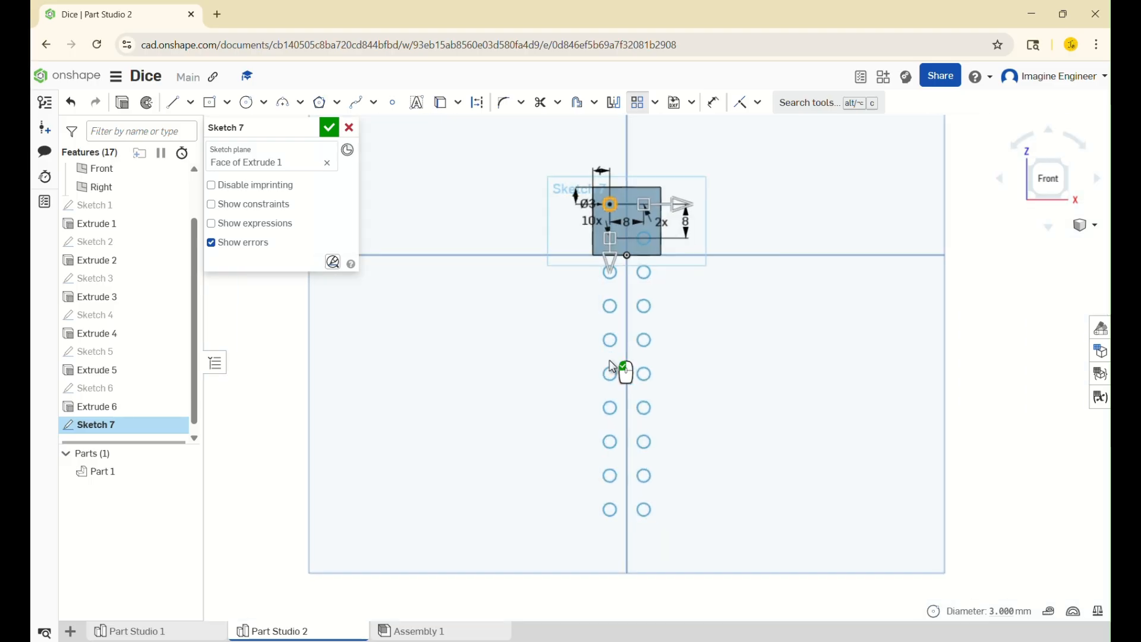
Set the circle pattern's downward instance count to 2 and finish the pattern, keeping the 8 mm horizontal spacing
scroll(612, 217, "up", 5)
double_click(528, 224)
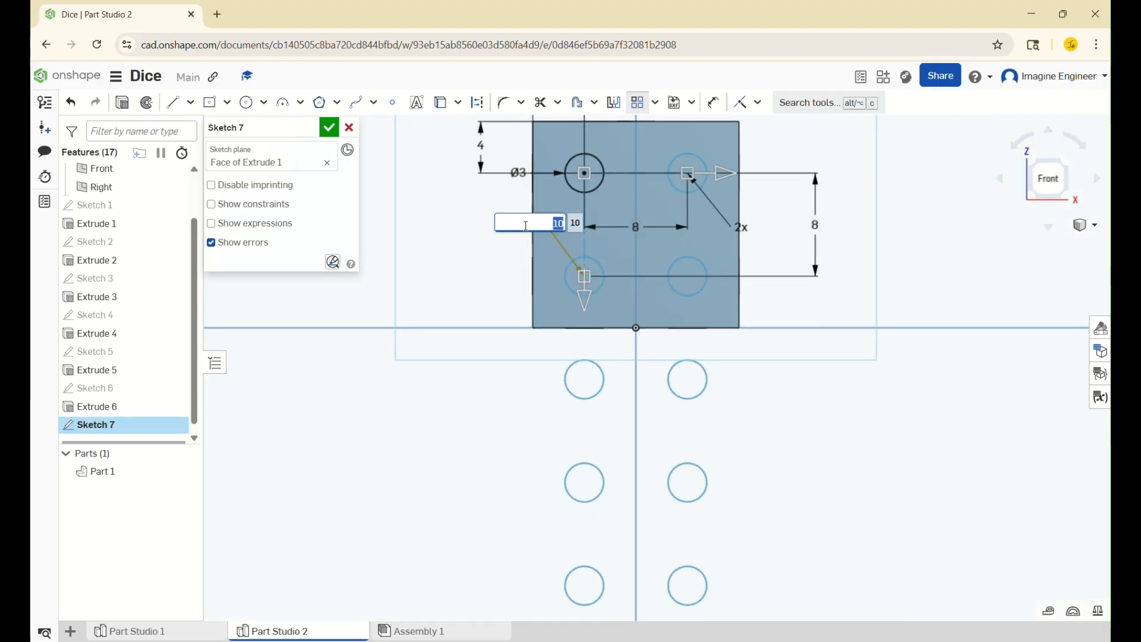
type("2")
key("Return")
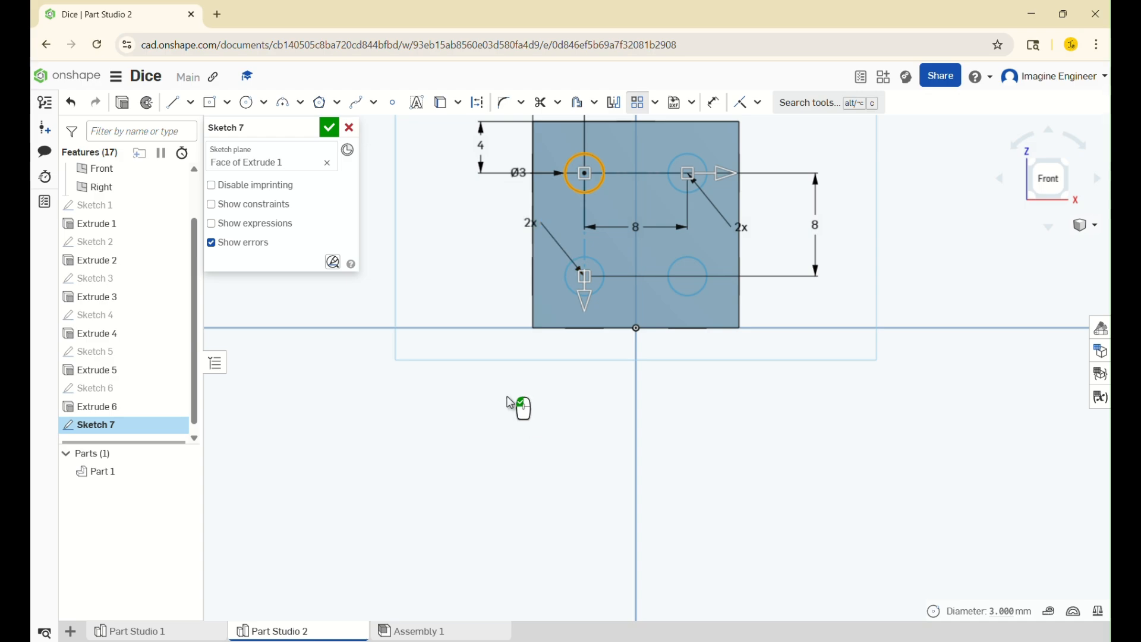
scroll(680, 201, "up", 3)
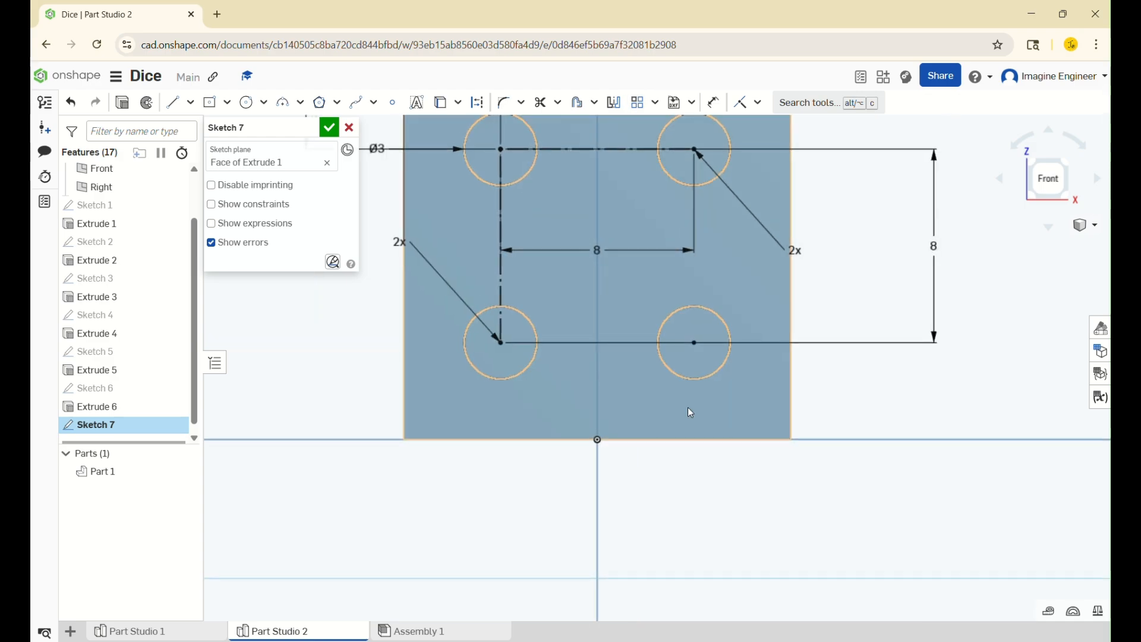
scroll(687, 408, "down", 5)
scroll(731, 292, "up", 3)
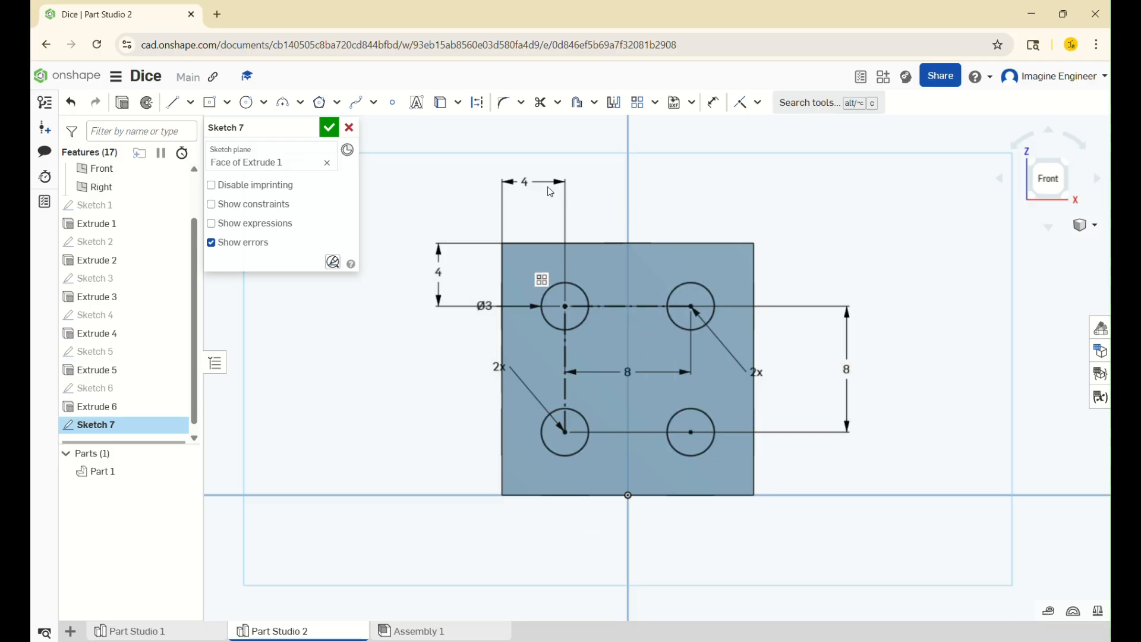
double_click(627, 372)
key("Return")
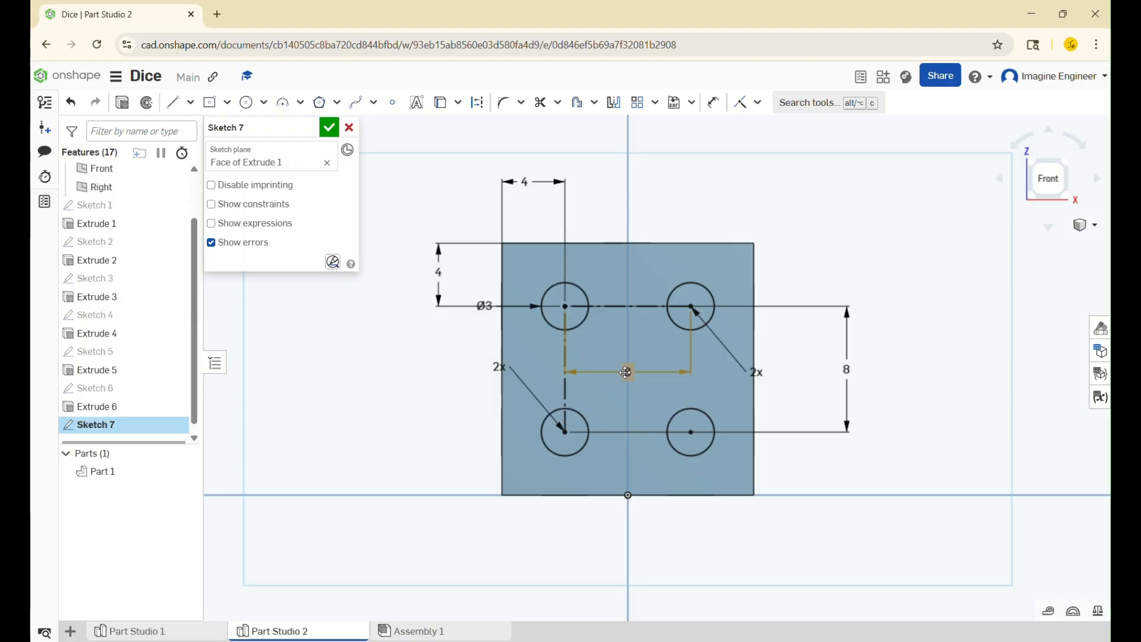
Finish the sketch and cut its four circles into the front face with a blind Remove extrude, matching the other pips' depth
key("Return")
key("shift+e")
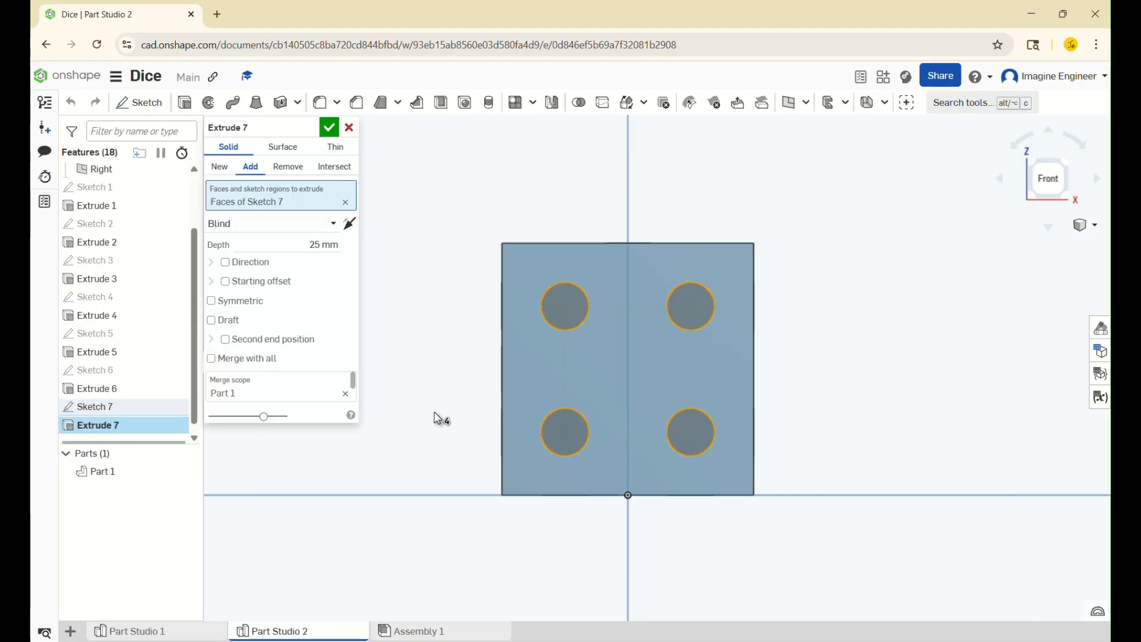
key("shift+7")
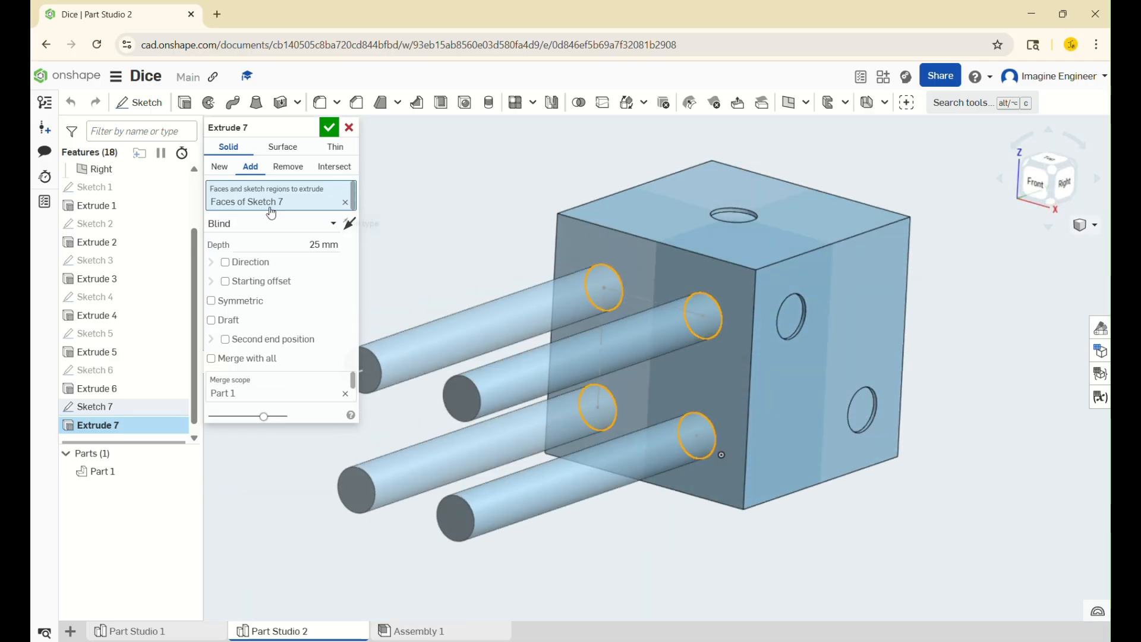
left_click(288, 166)
left_click(293, 243)
type("0")
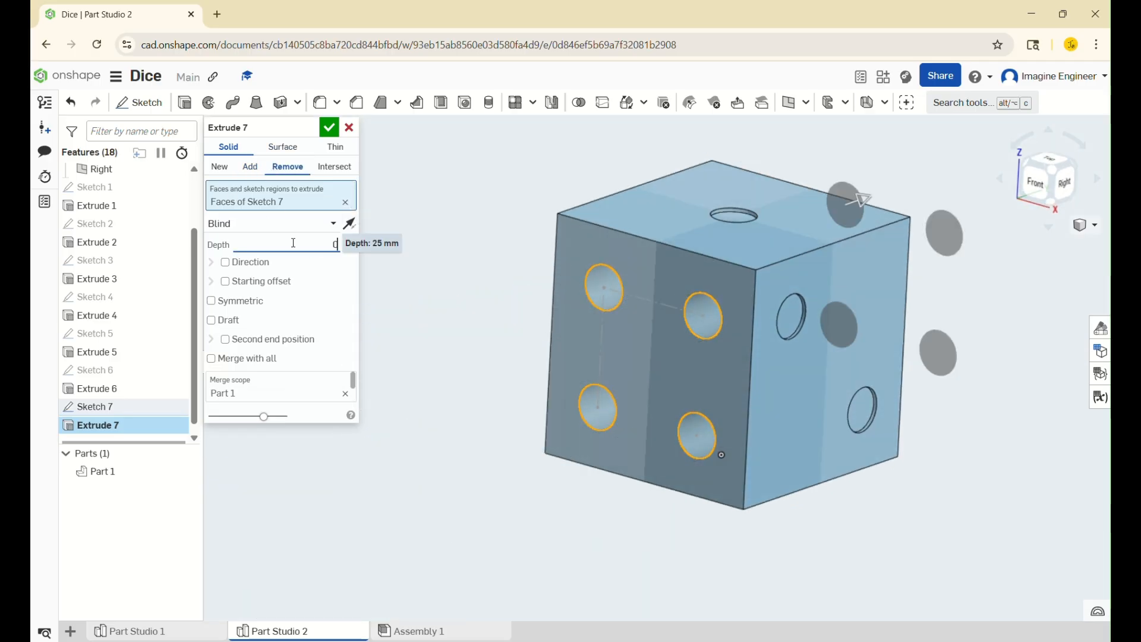
key("Return")
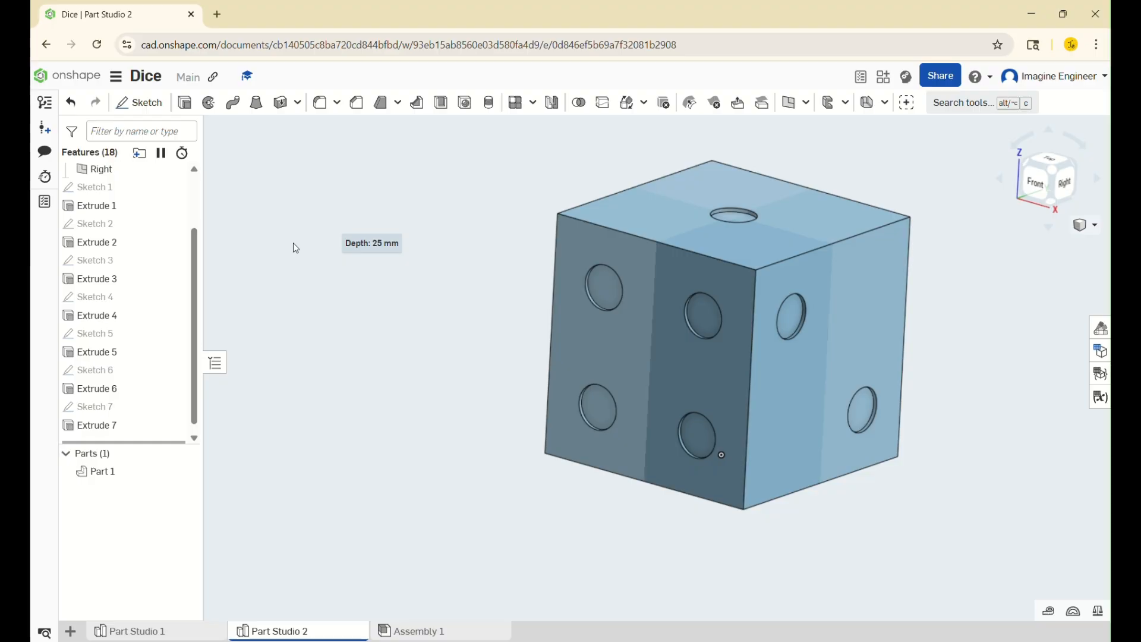
Change the dice part's appearance to white, hex FFFFFF
scroll(294, 243, "up", 2)
right_click_drag(439, 300, 526, 342)
scroll(433, 311, "down", 5)
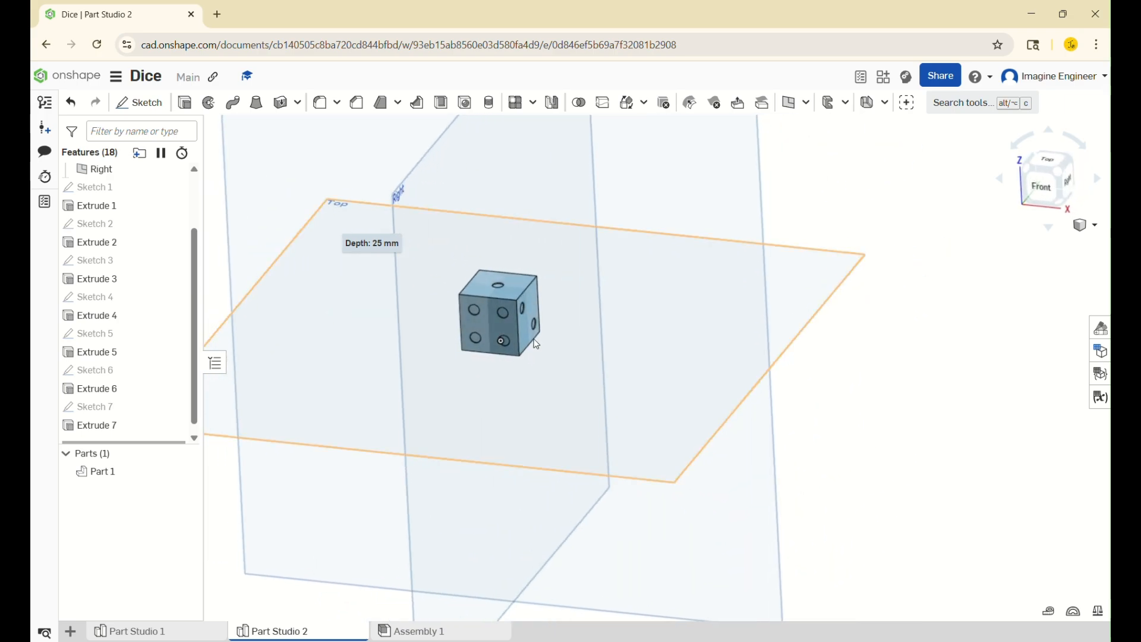
scroll(515, 309, "up", 4)
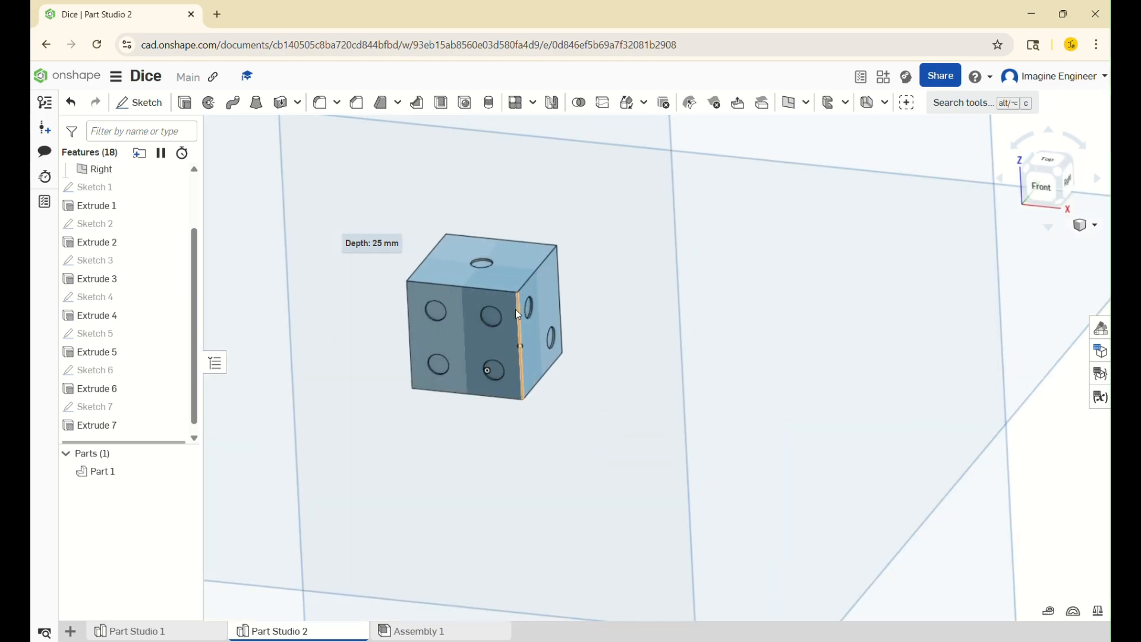
right_click(110, 476)
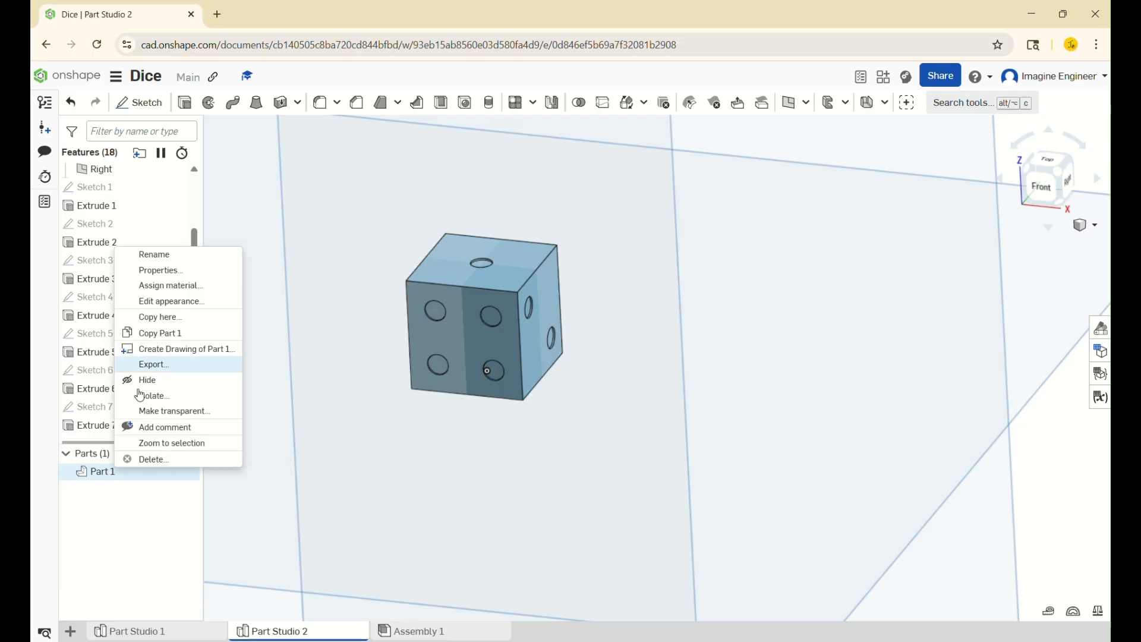
left_click(192, 301)
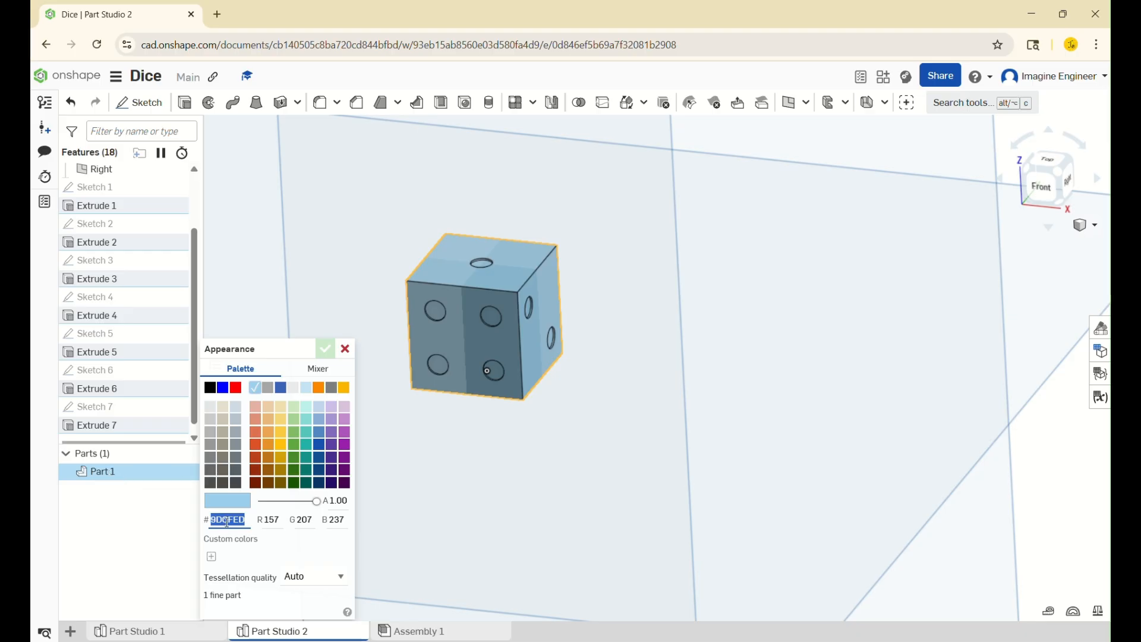
type("FFFF")
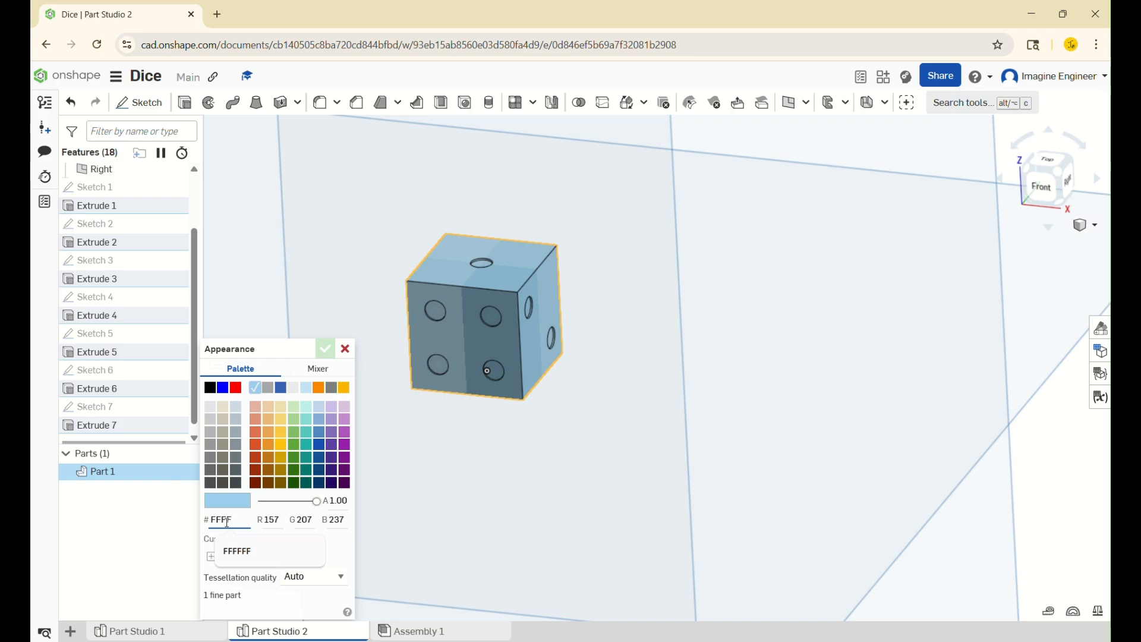
left_click(254, 557)
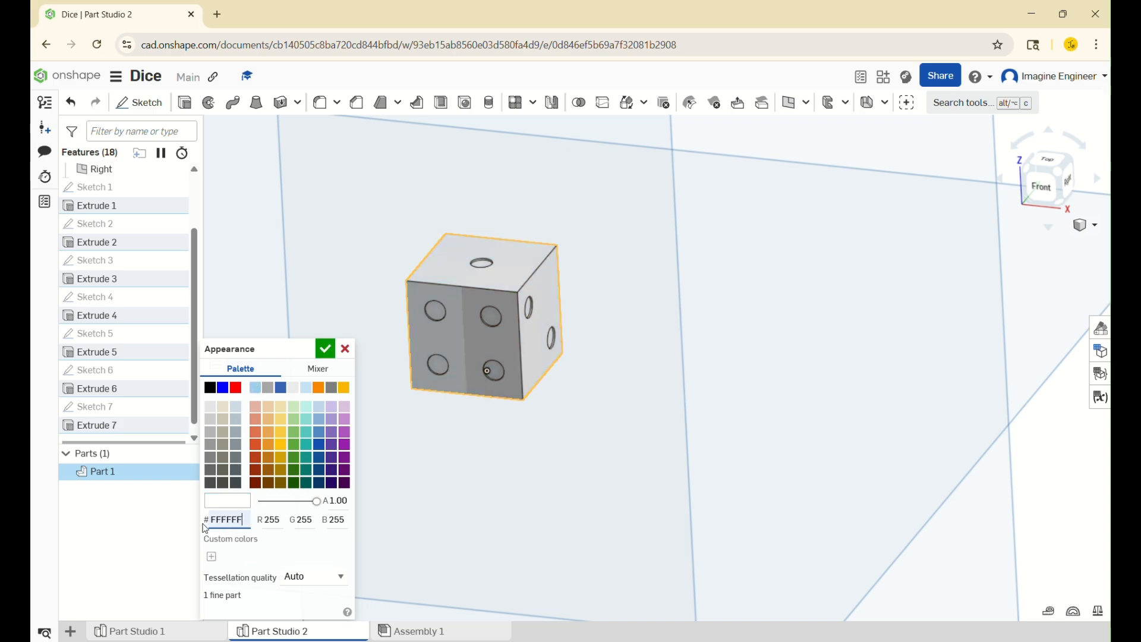
left_click(325, 348)
Apply a black face appearance (000000) to the bottoms of the seven pips on the front, top and right faces
scroll(692, 364, "up", 5)
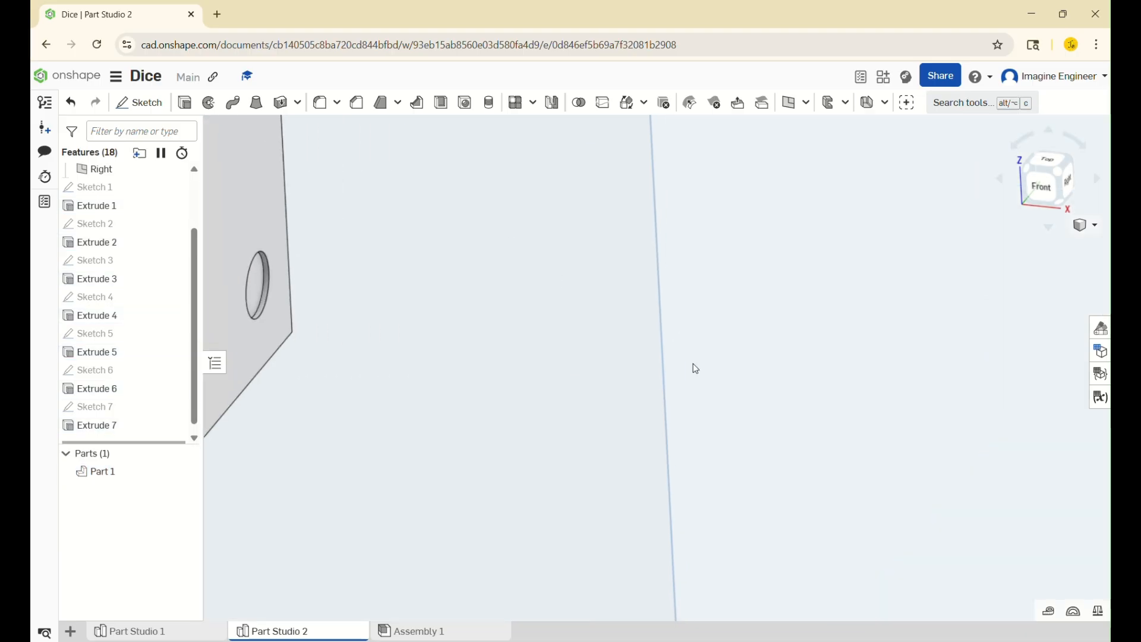
scroll(693, 364, "down", 6)
right_click_drag(695, 367, 596, 285)
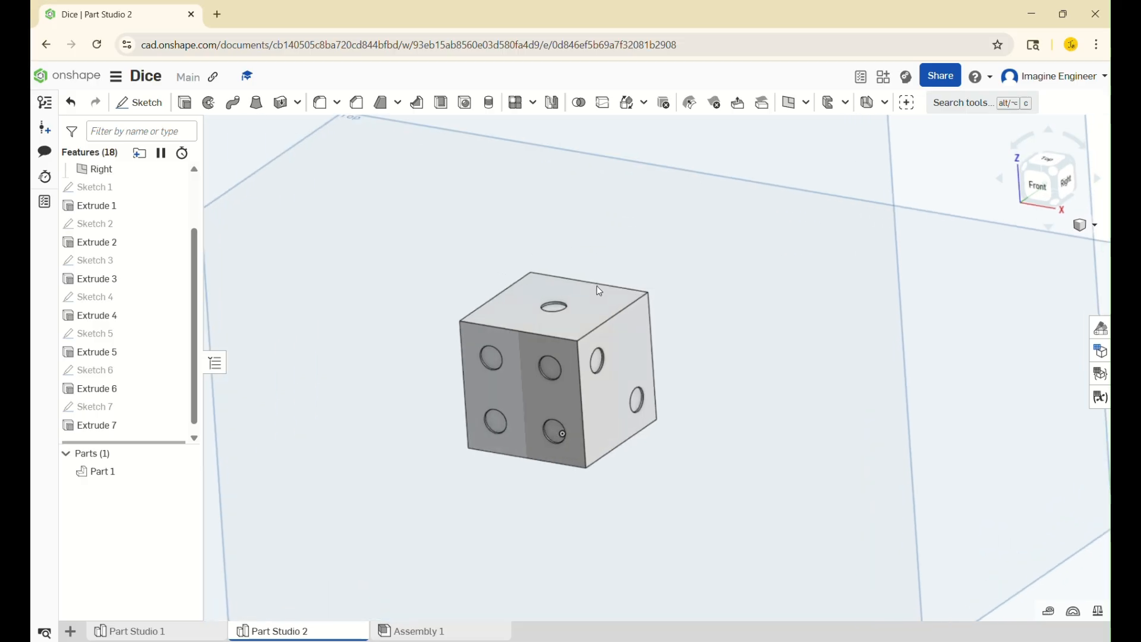
scroll(555, 329, "up", 4)
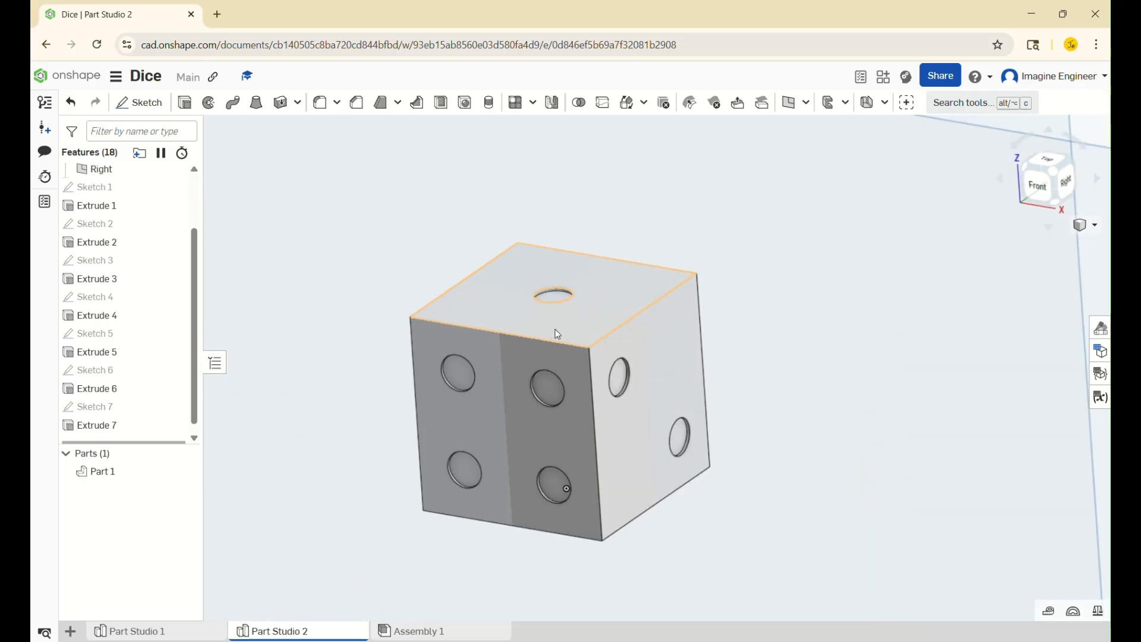
left_click(454, 379)
left_click(549, 390)
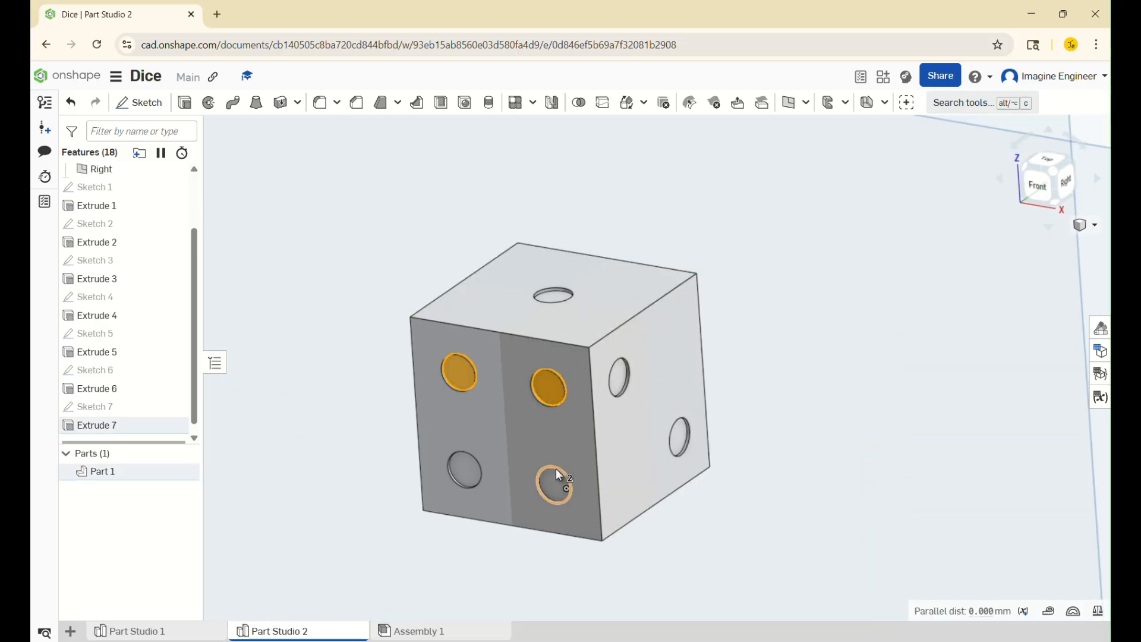
left_click(557, 484)
left_click(468, 470)
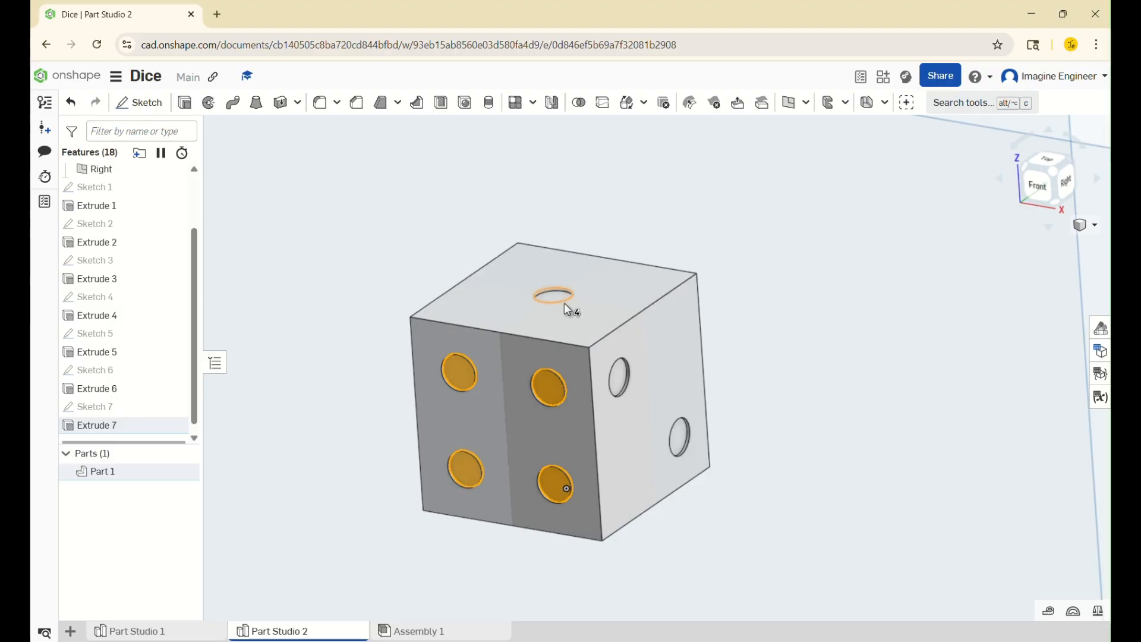
scroll(558, 301, "up", 5)
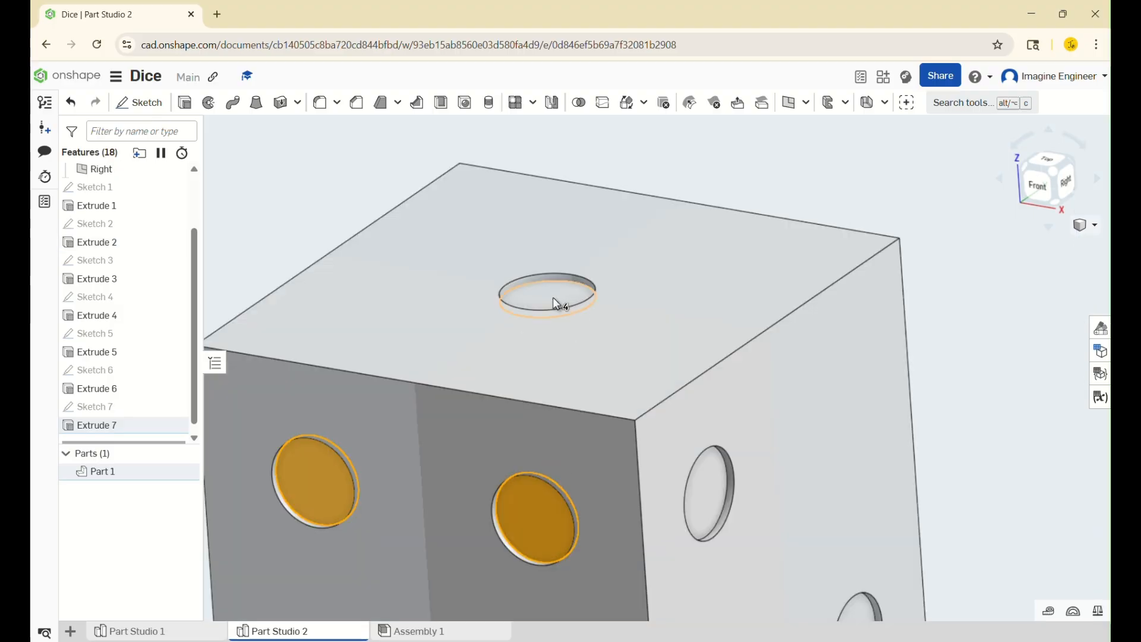
left_click(546, 302)
scroll(650, 393, "down", 5)
scroll(616, 388, "up", 6)
left_click(754, 523)
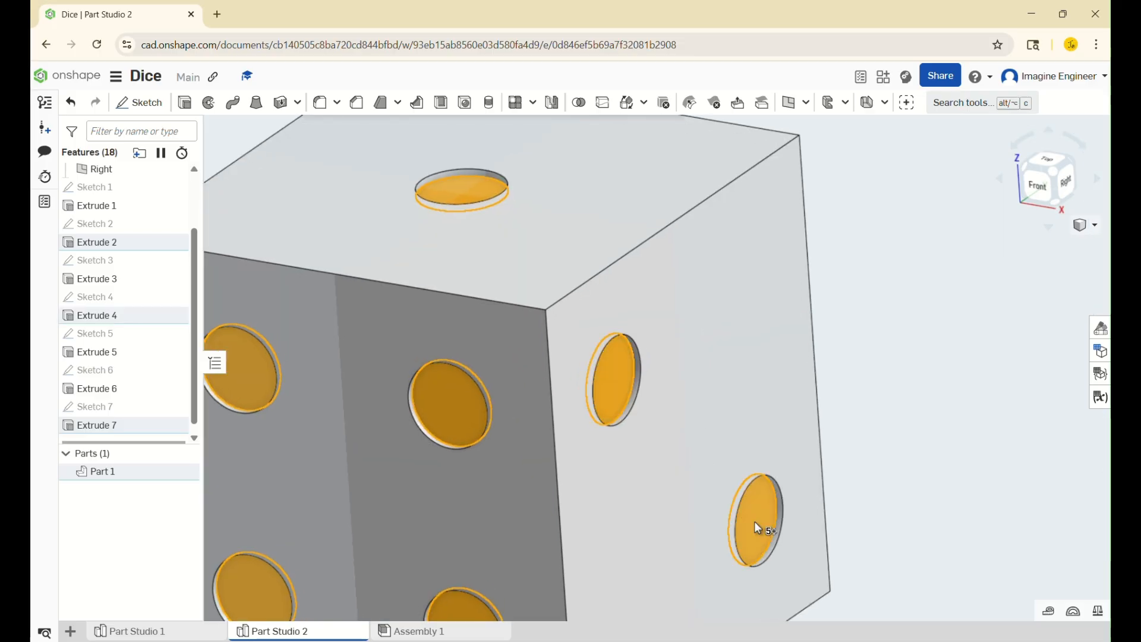
scroll(800, 263, "down", 5)
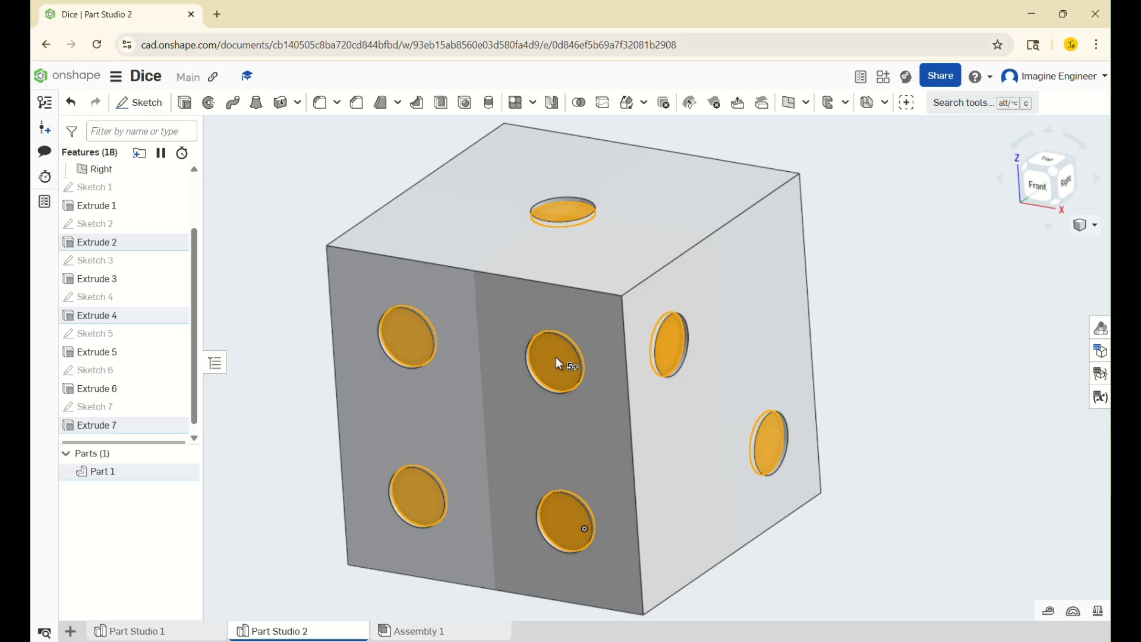
right_click(556, 362)
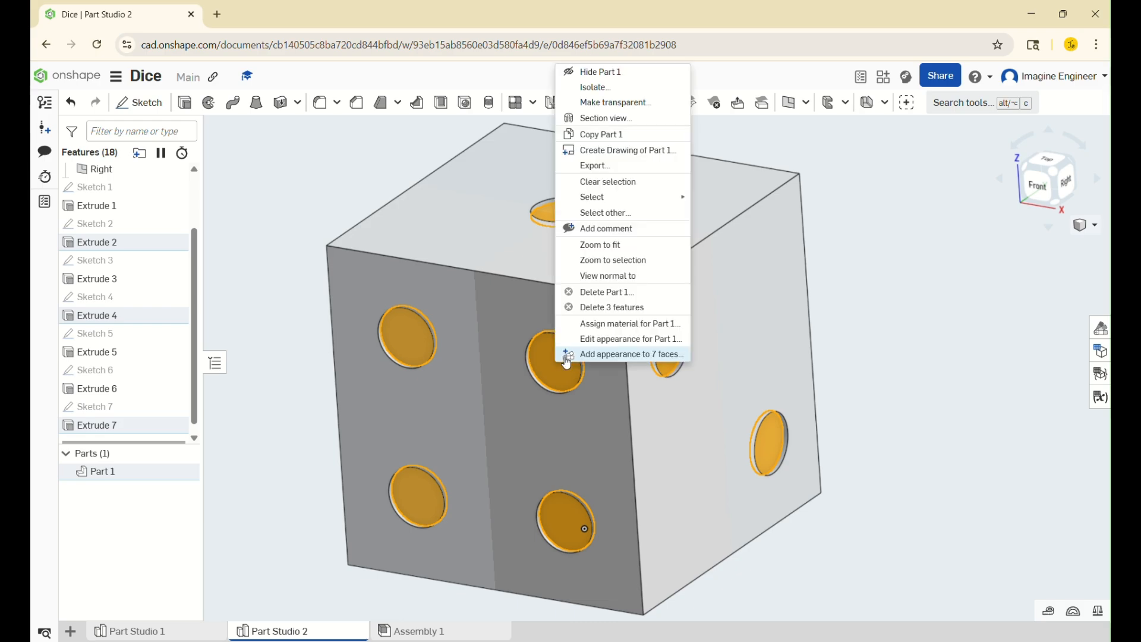
left_click(619, 355)
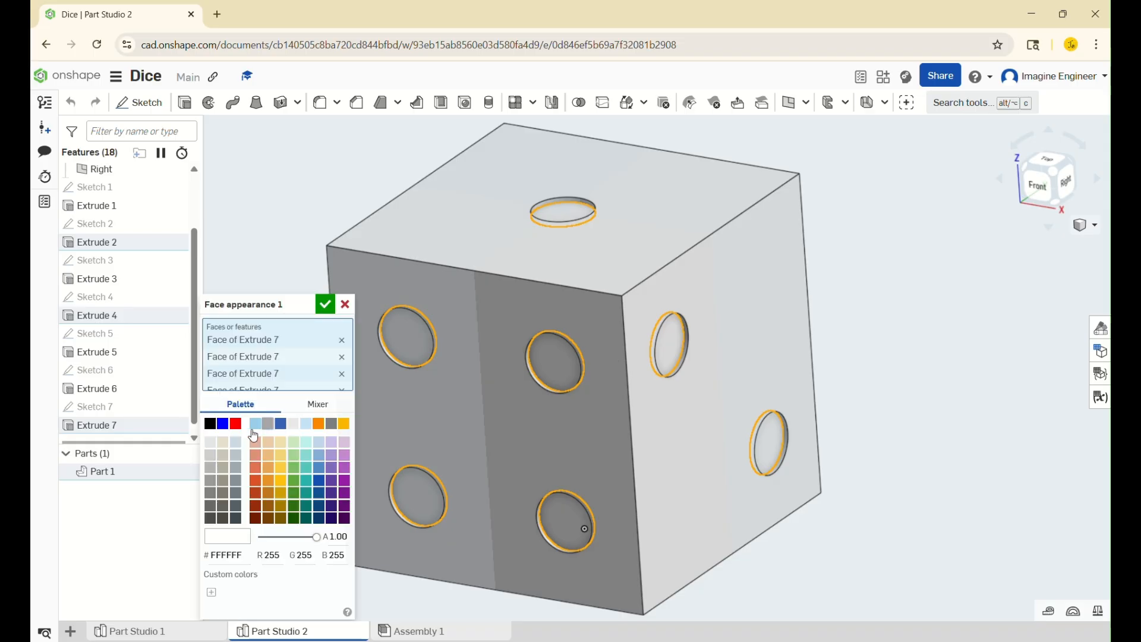
left_click(215, 422)
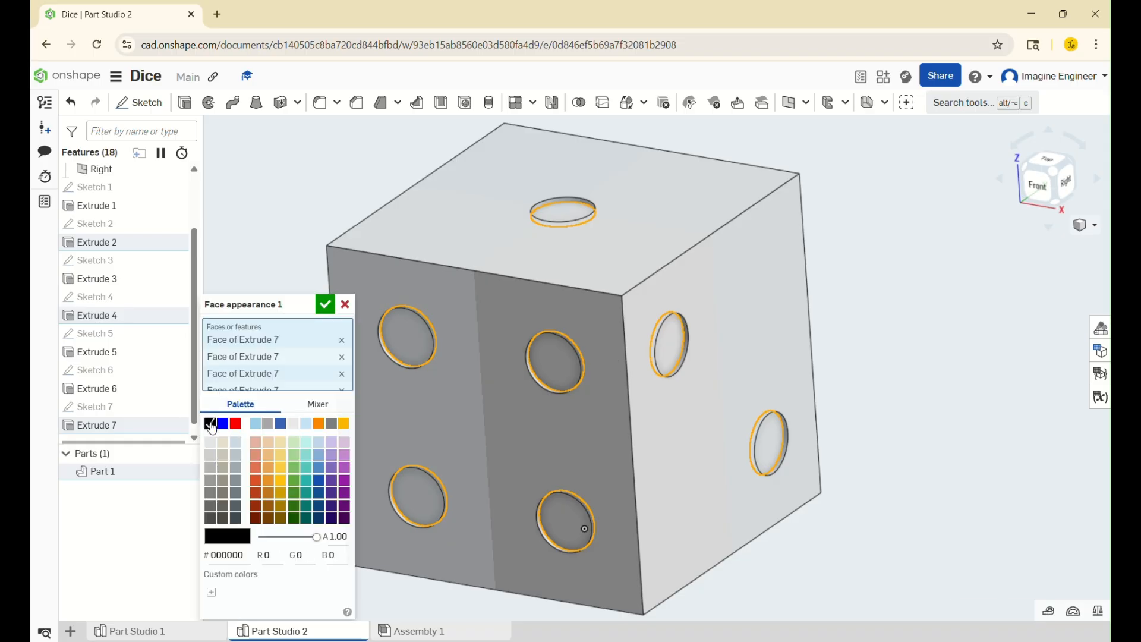
left_click(325, 304)
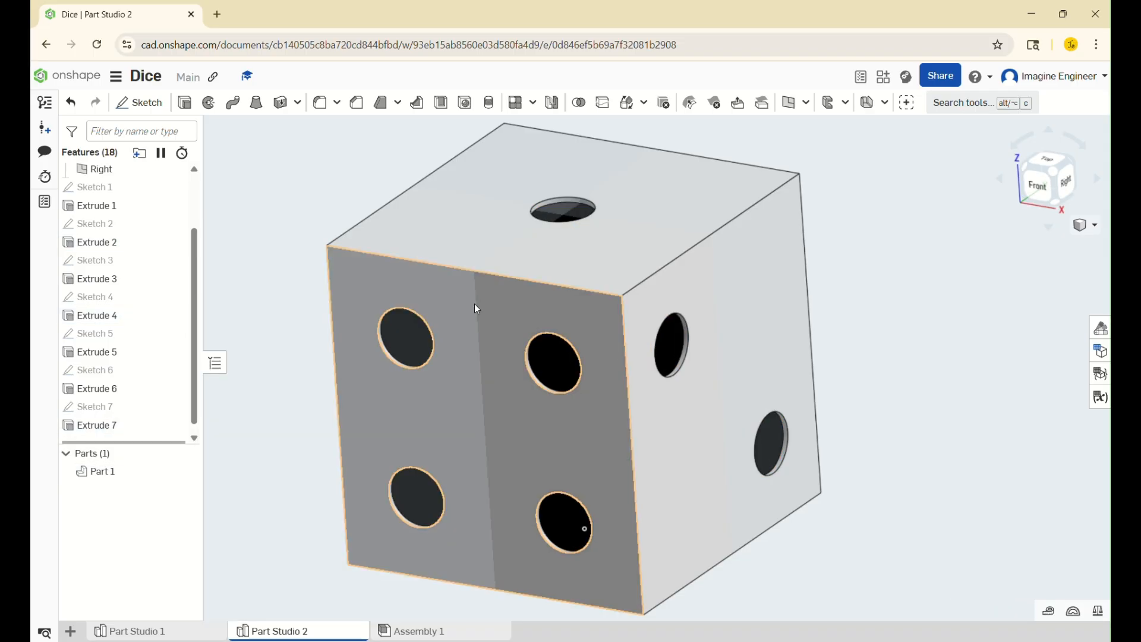
Select the bottoms of the three back-face pips and the five left-face pips, and dismiss the Sticky Keys dialog
scroll(687, 279, "down", 5)
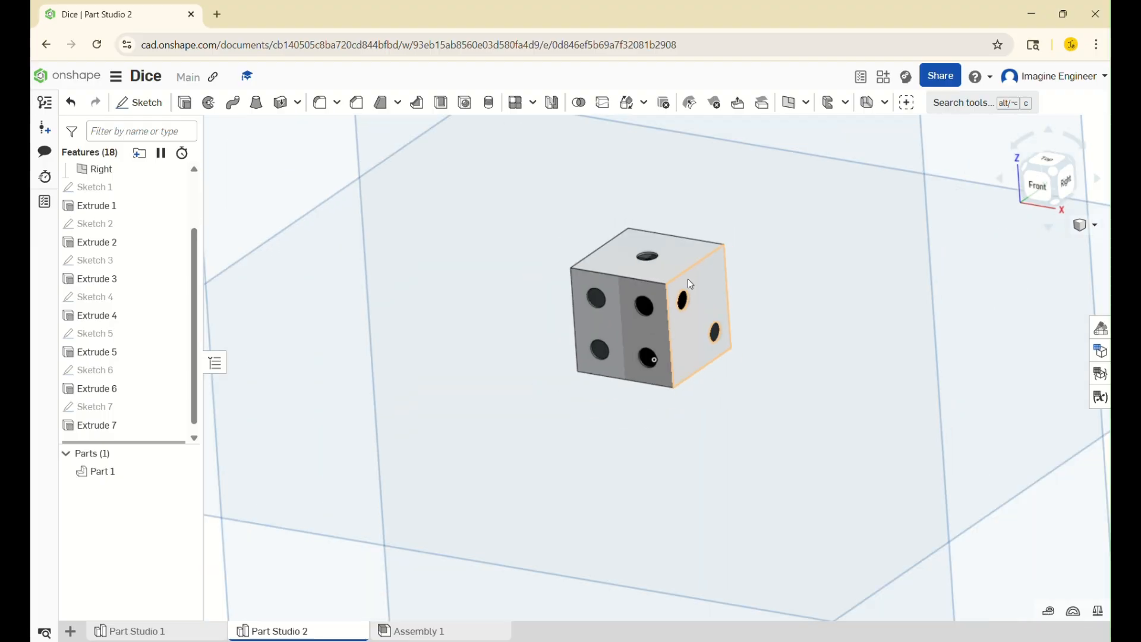
right_click_drag(765, 319, 630, 297)
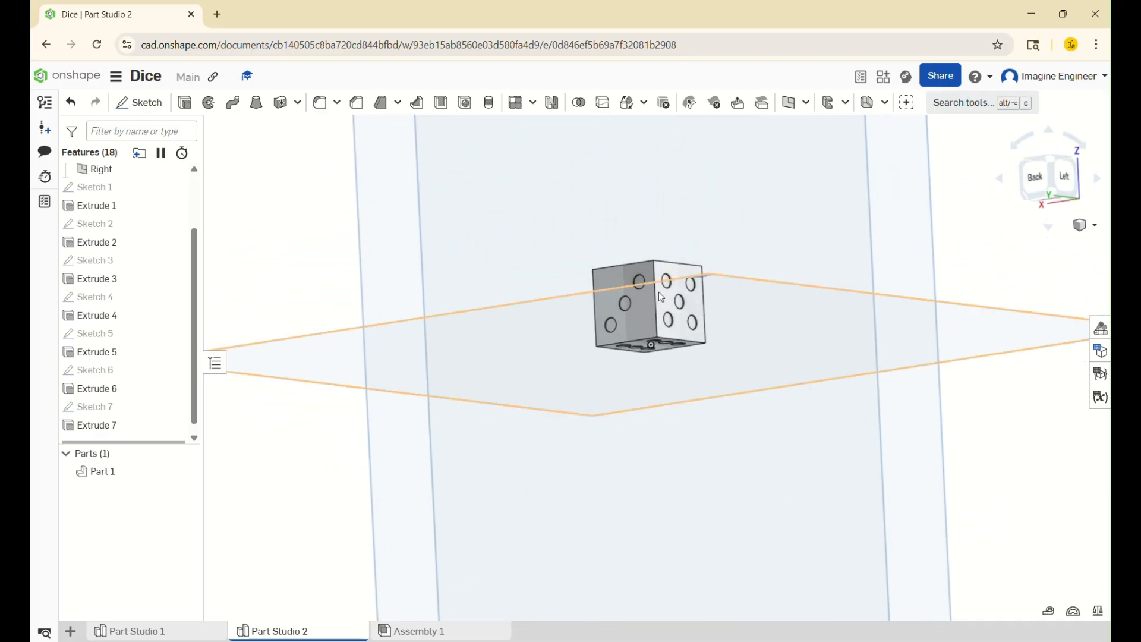
scroll(692, 284, "up", 5)
scroll(551, 272, "up", 2)
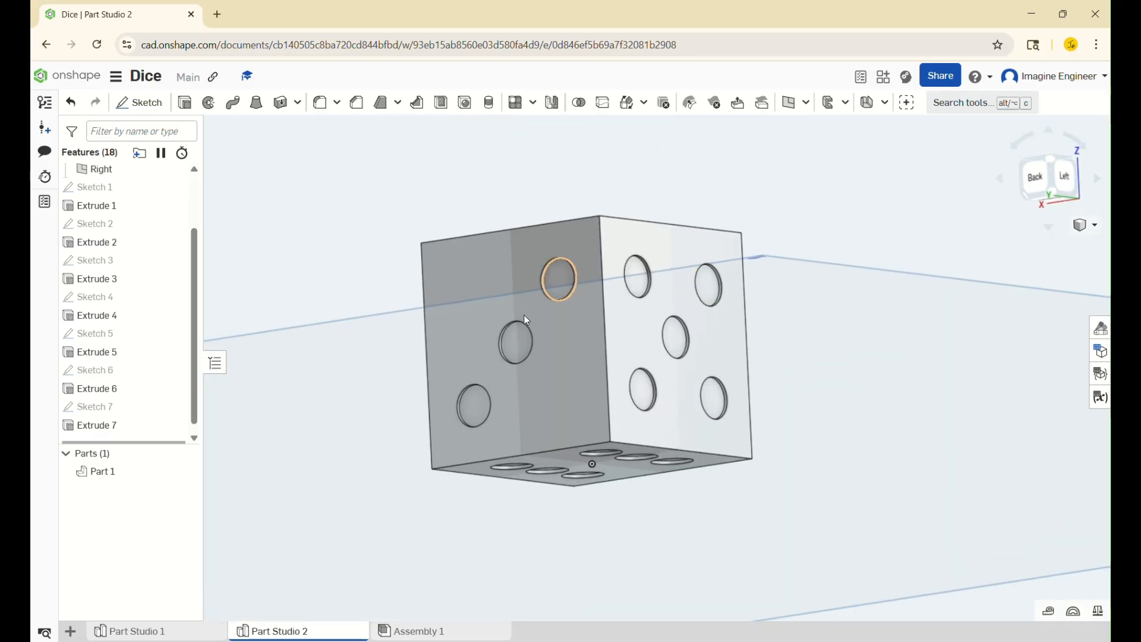
left_click(475, 410)
left_click(516, 342)
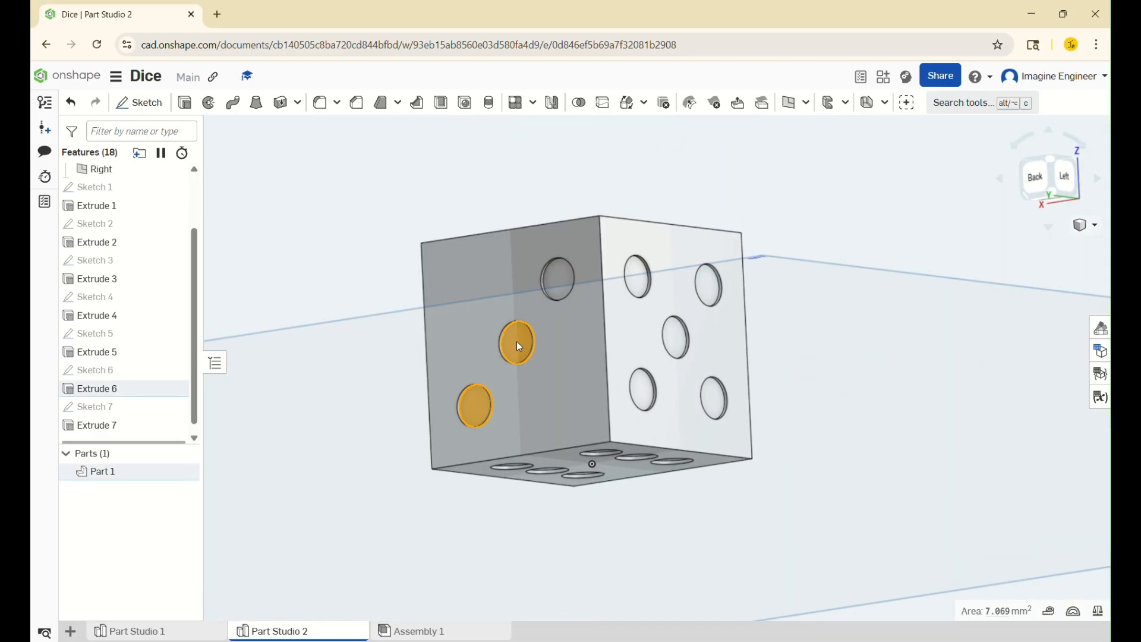
left_click(561, 279)
left_click(636, 276)
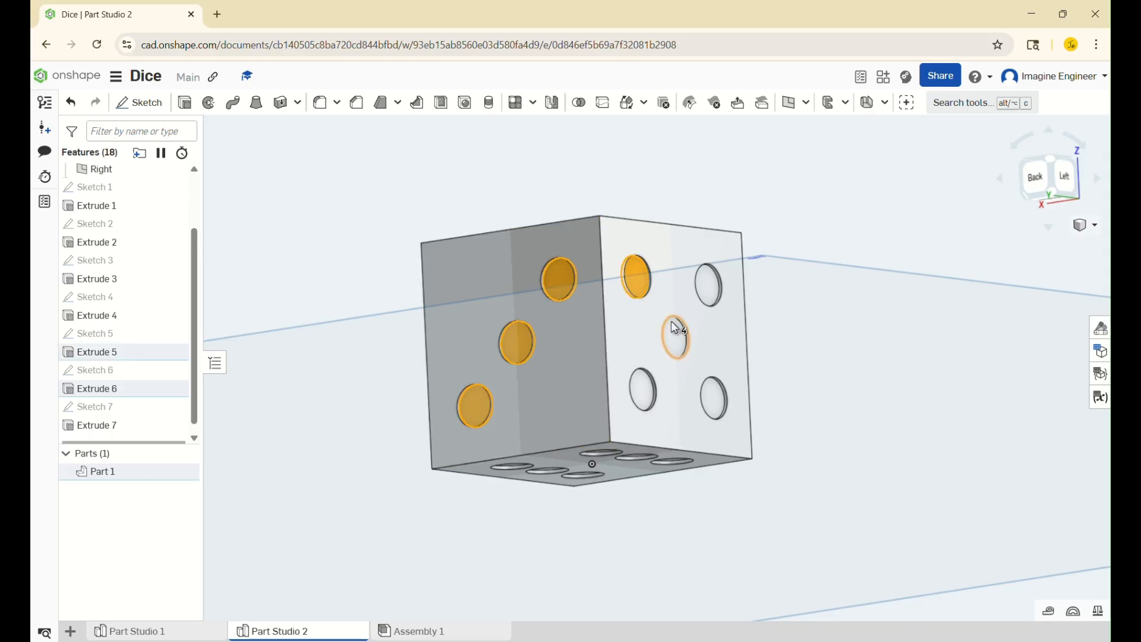
left_click(708, 287)
left_click(643, 391)
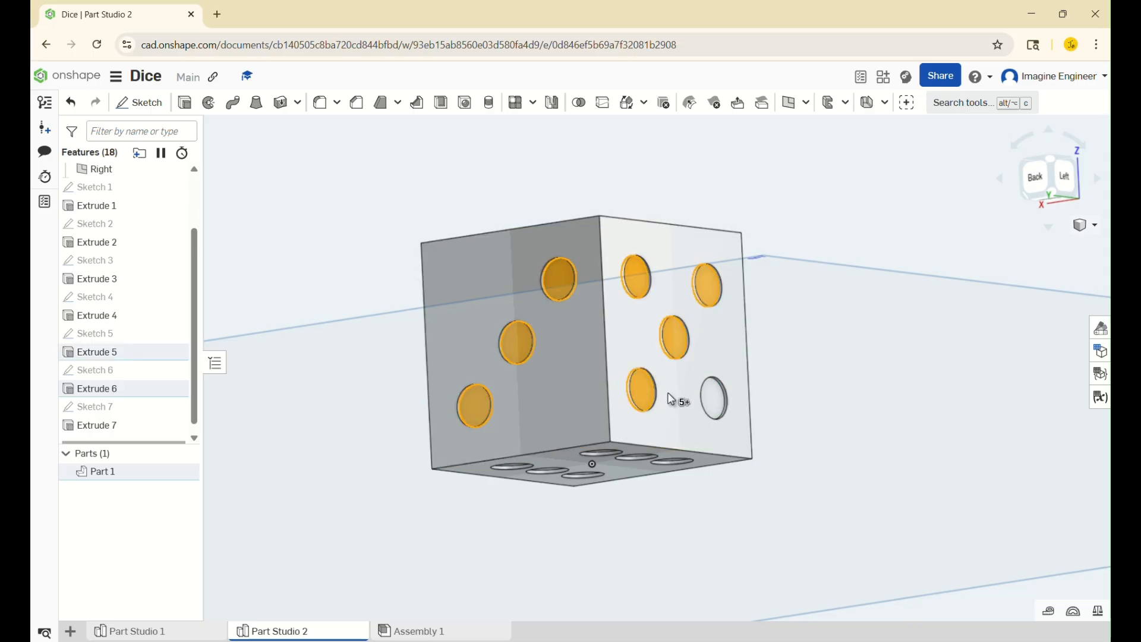
key("shift")
key("shift")
key("shift")
key("shift")
key("shift")
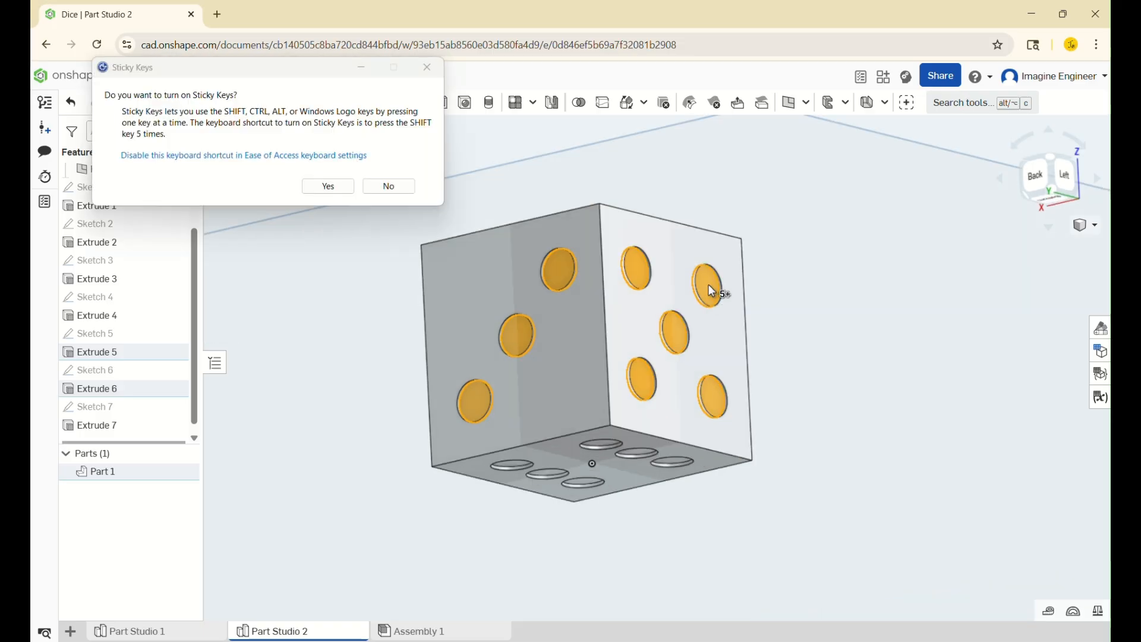
key("shift+6")
left_click(434, 63)
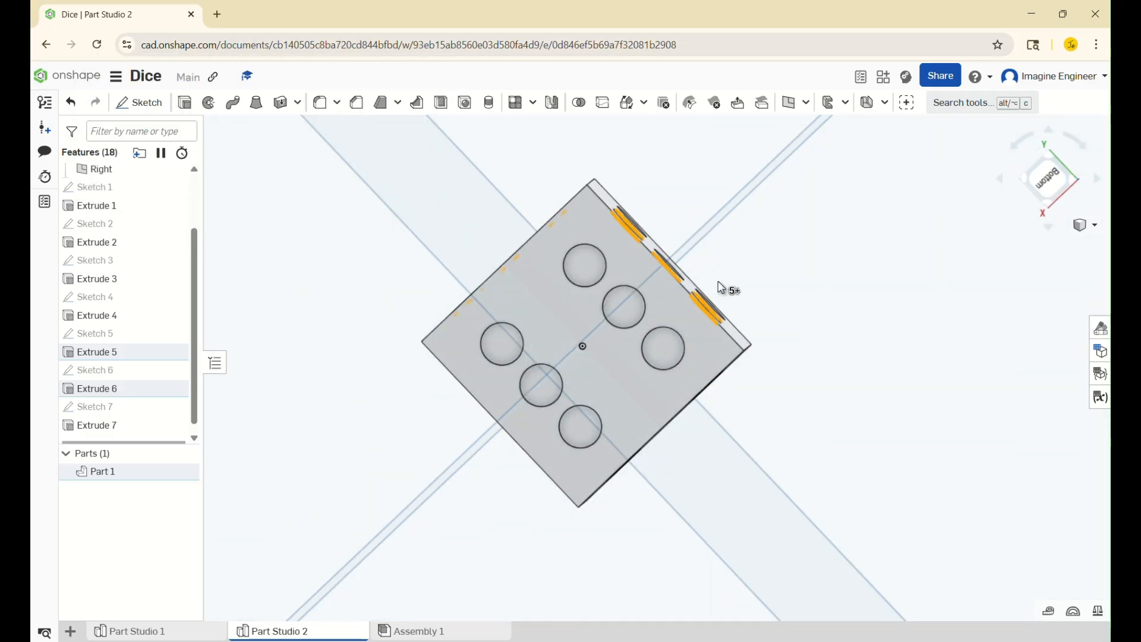
Add the six bottom-face pips to the selection and apply a black face appearance, 000000, to all selected pip bottoms
right_click_drag(716, 277, 717, 313)
left_click(505, 346)
left_click(579, 414)
left_click(663, 355)
left_click(622, 324)
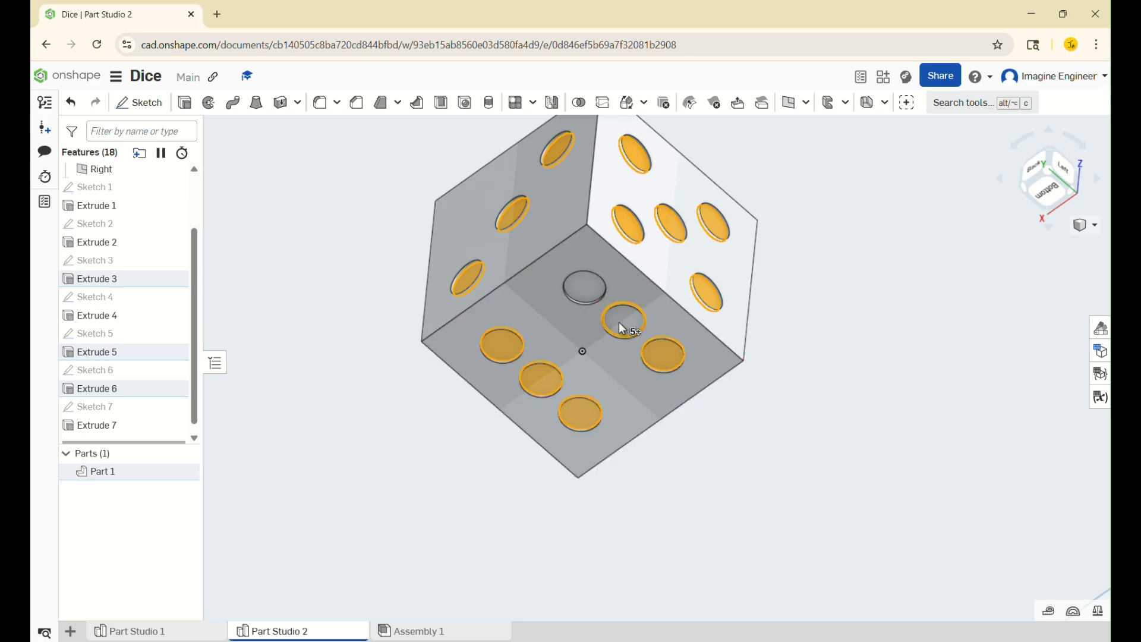
right_click(583, 288)
left_click(644, 596)
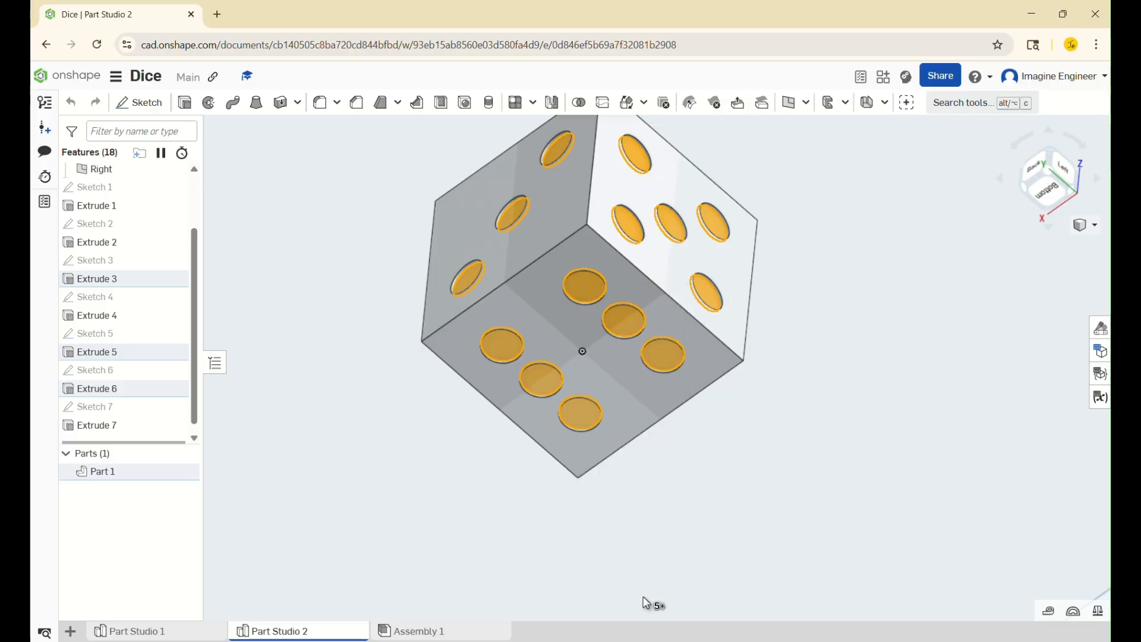
left_click(211, 423)
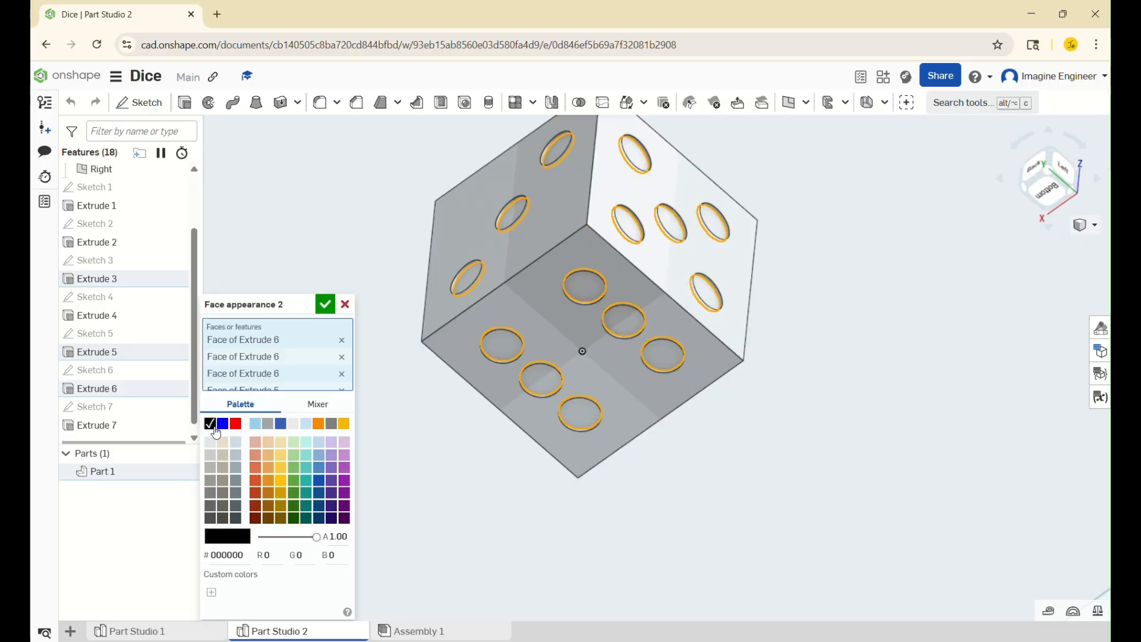
left_click(325, 304)
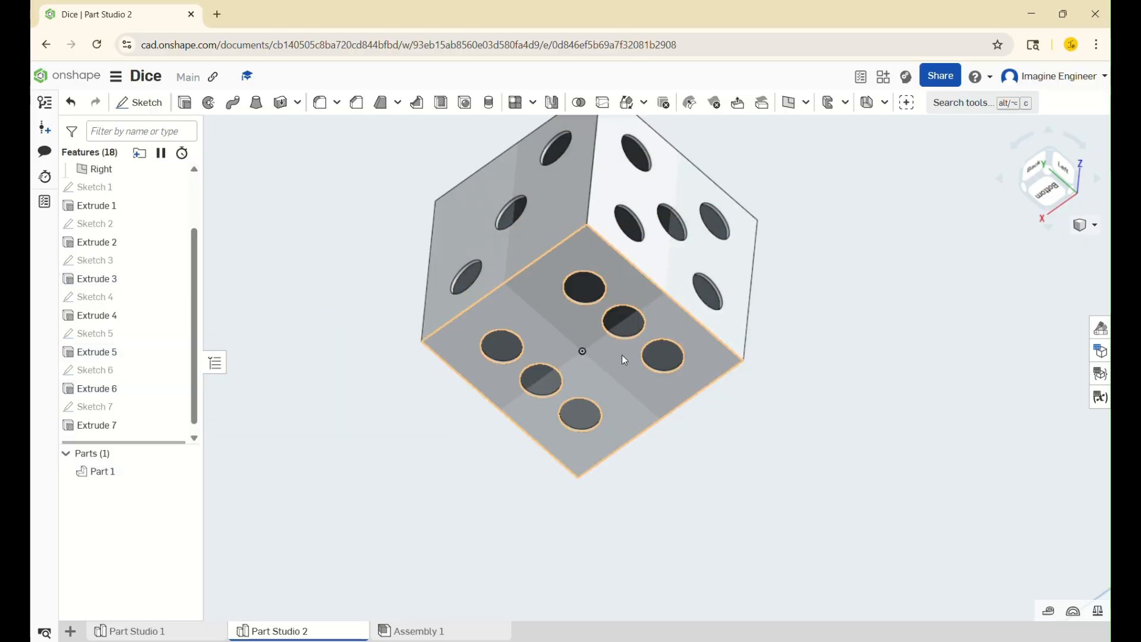
Inspect the pip colours on the dice's right, back, left and top faces
right_click_drag(658, 386, 740, 458)
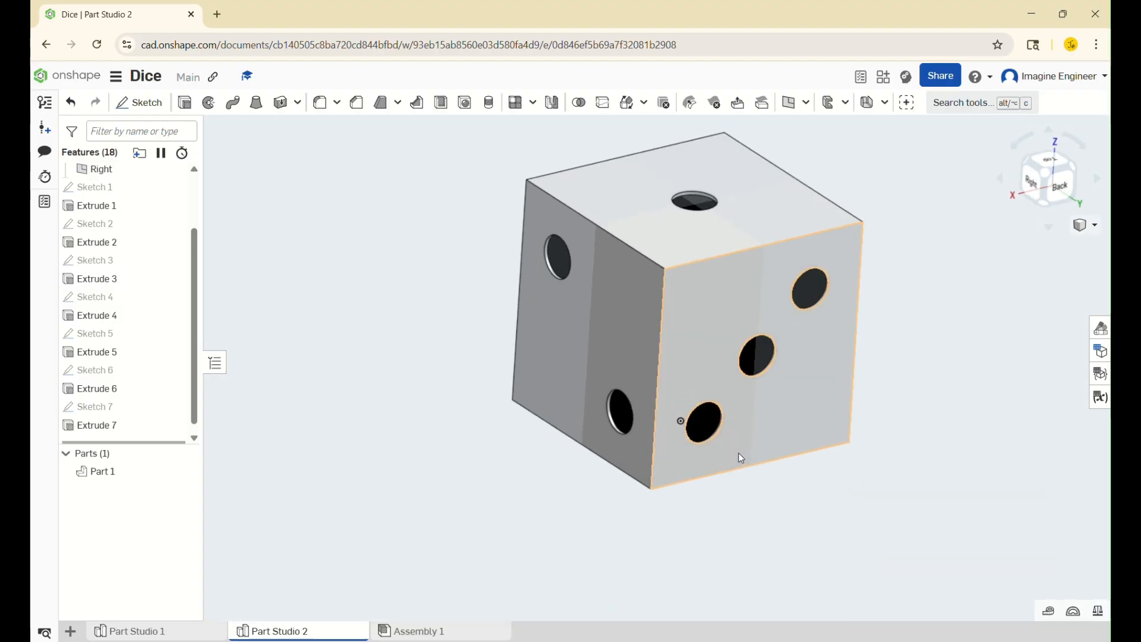
scroll(741, 458, "down", 3)
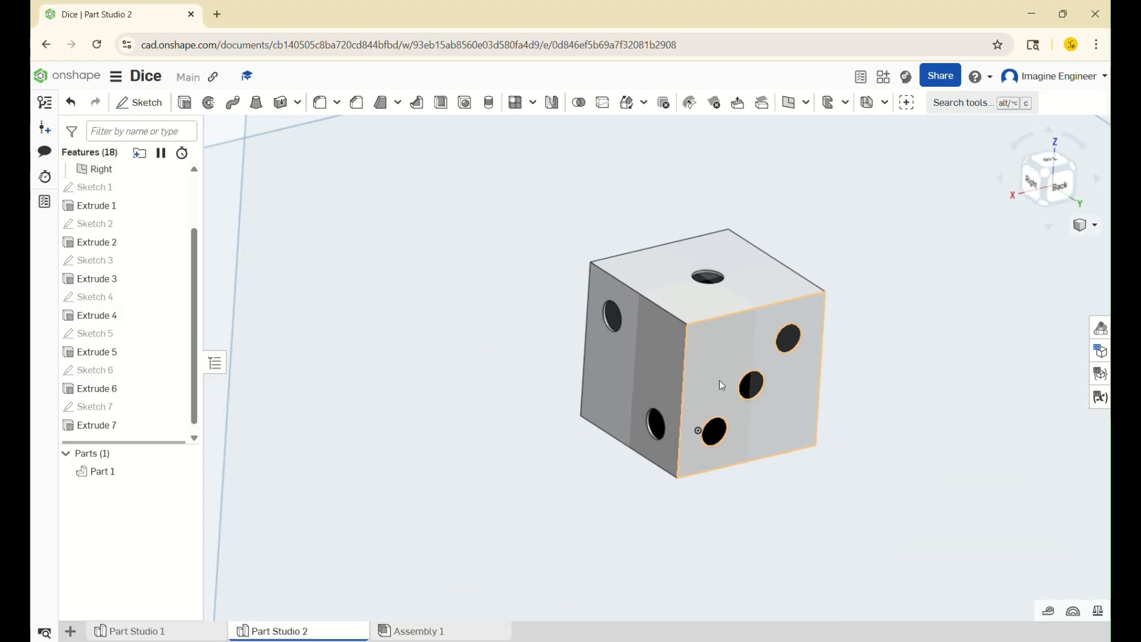
right_click_drag(721, 385, 683, 392)
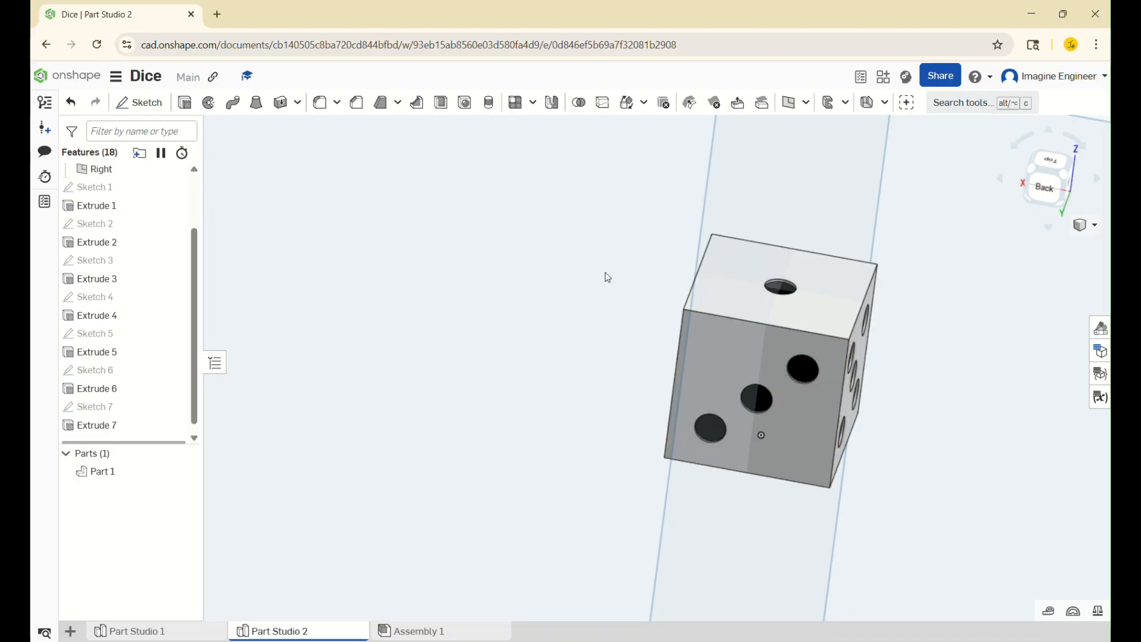
scroll(605, 273, "down", 4)
right_click_drag(754, 276, 706, 256)
scroll(675, 208, "up", 1)
scroll(677, 211, "up", 3)
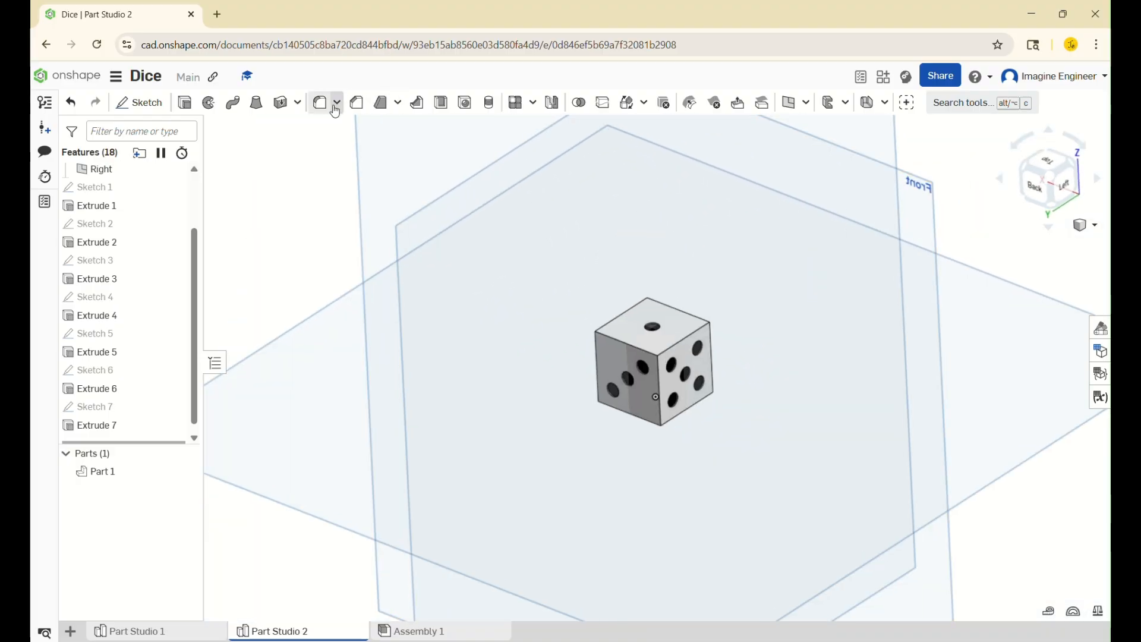
Start an edge fillet on the dice's four top edges and the vertical edge between the right and back faces
left_click(326, 104)
right_click_drag(693, 295, 759, 326)
left_click(654, 364)
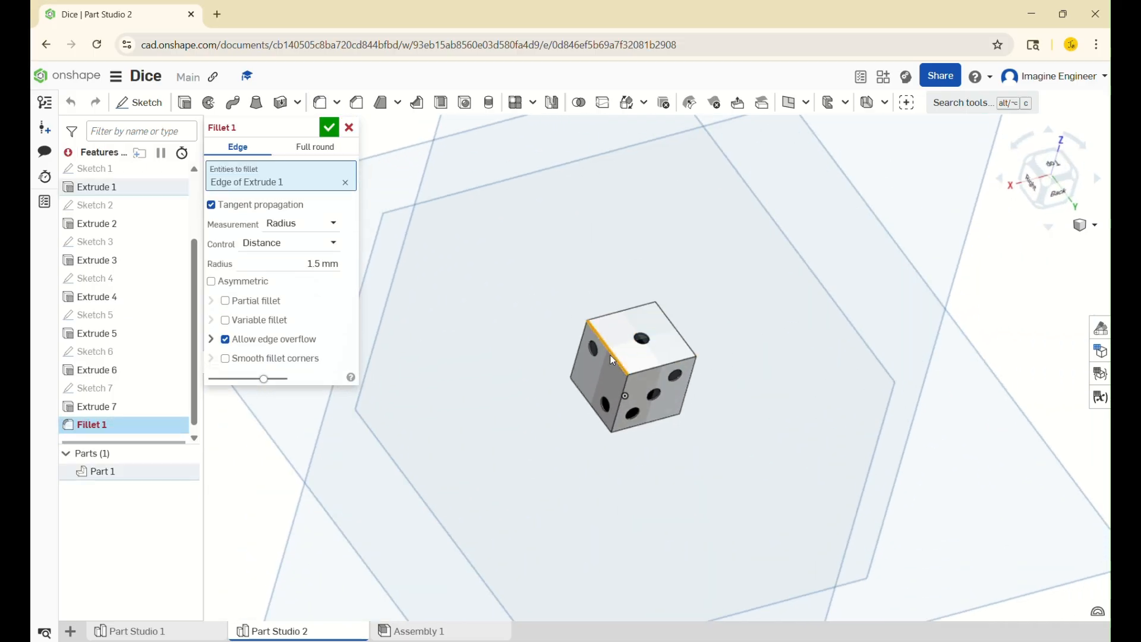
left_click(654, 368)
right_click_drag(680, 286, 661, 283)
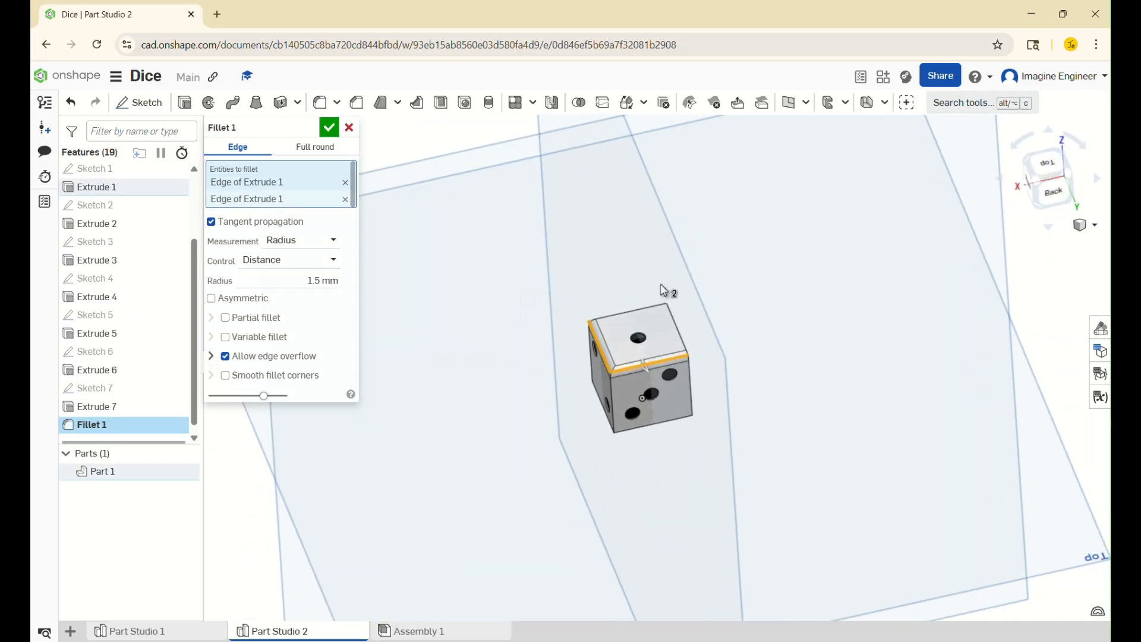
scroll(661, 289, "up", 3)
left_click(655, 325)
left_click(688, 353)
left_click(572, 499)
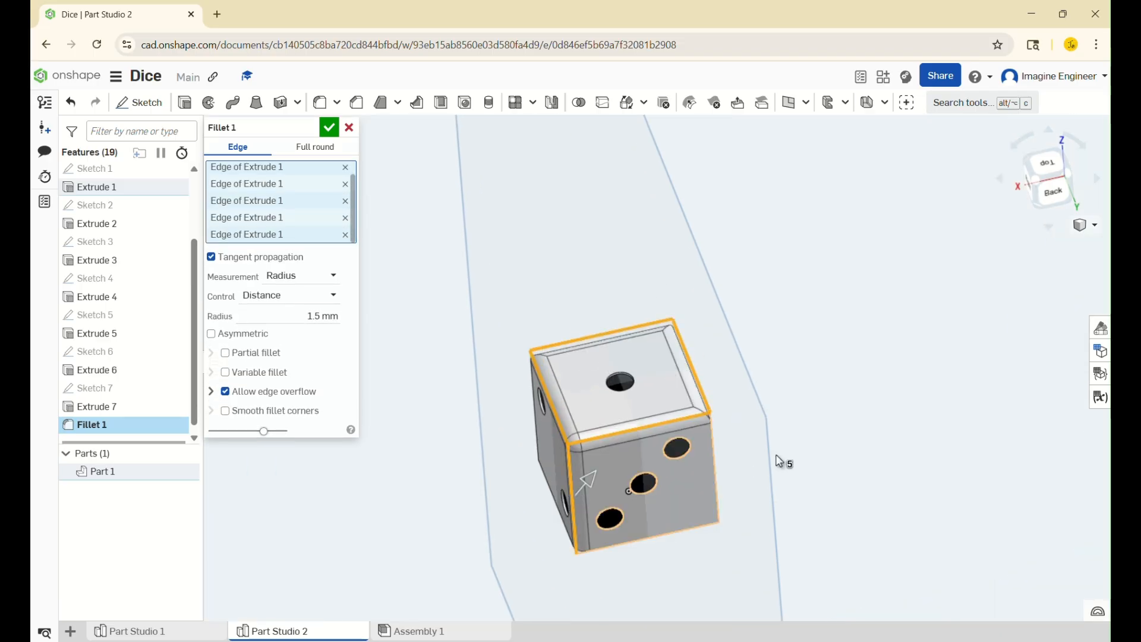
Add the remaining vertical and lower edges of the back and left faces to the fillet
right_click_drag(779, 455, 731, 447)
right_click(701, 436)
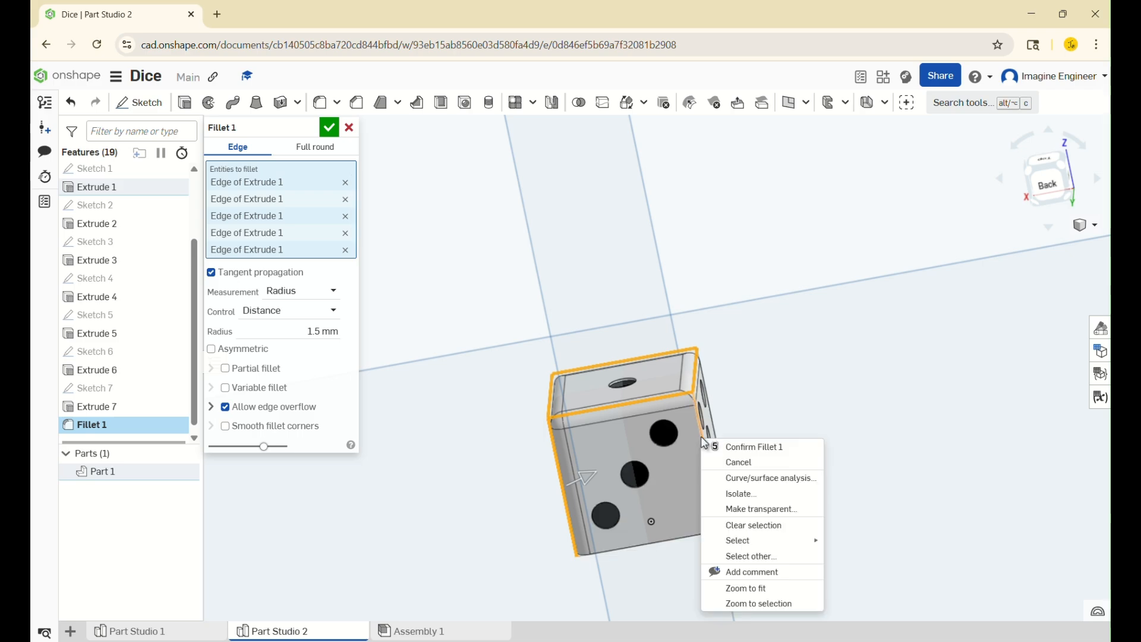
key("Escape")
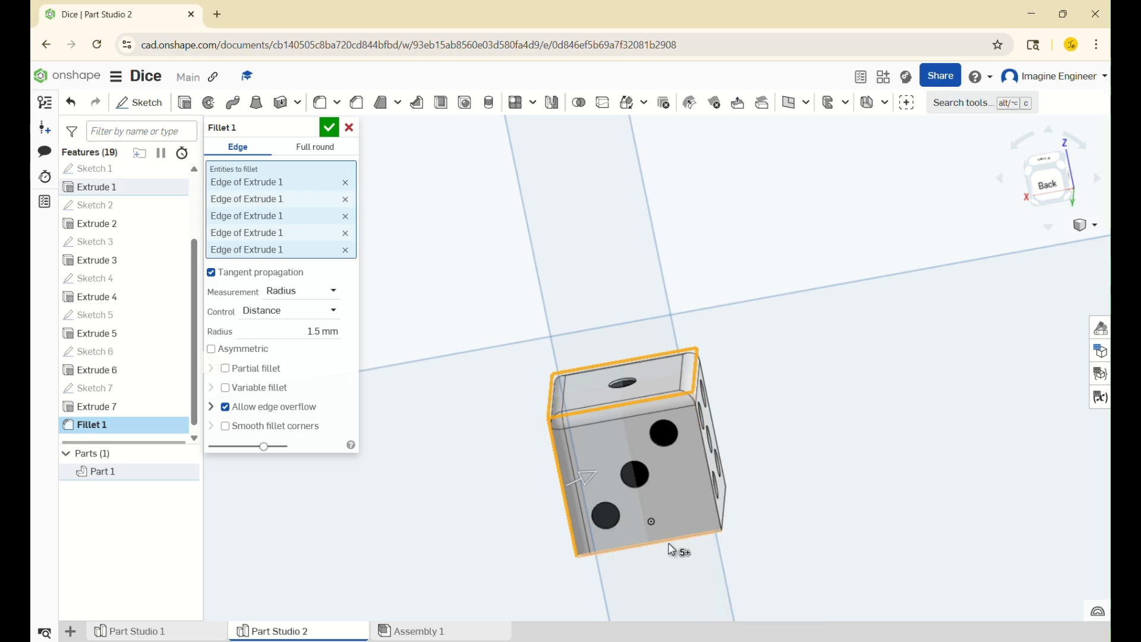
left_click(662, 539)
left_click(711, 477)
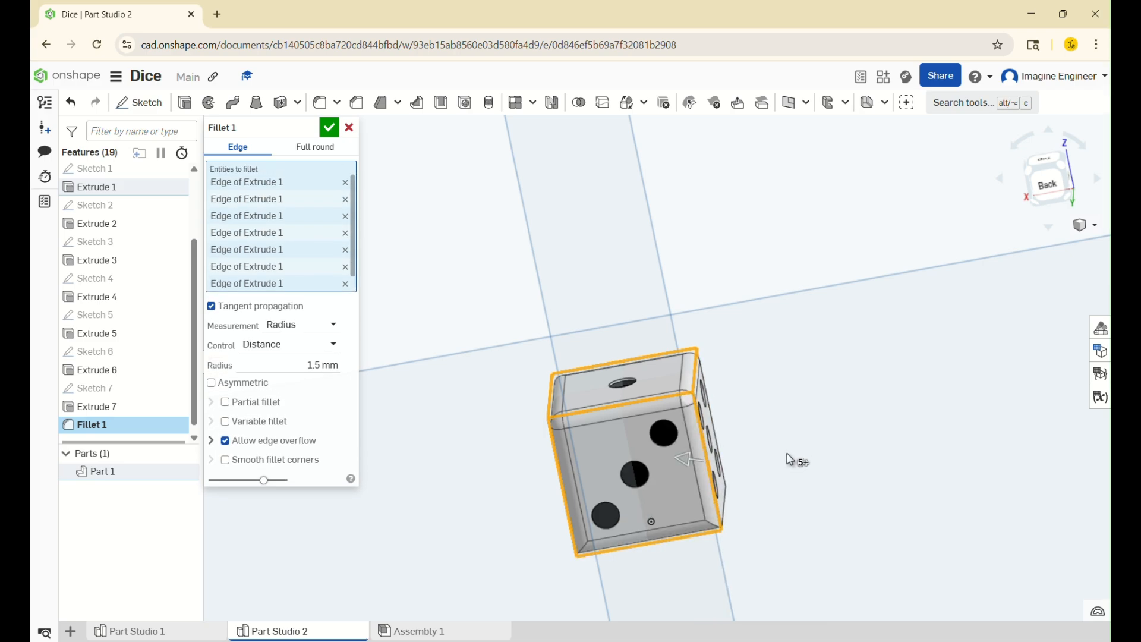
right_click_drag(795, 461, 730, 460)
left_click(771, 425)
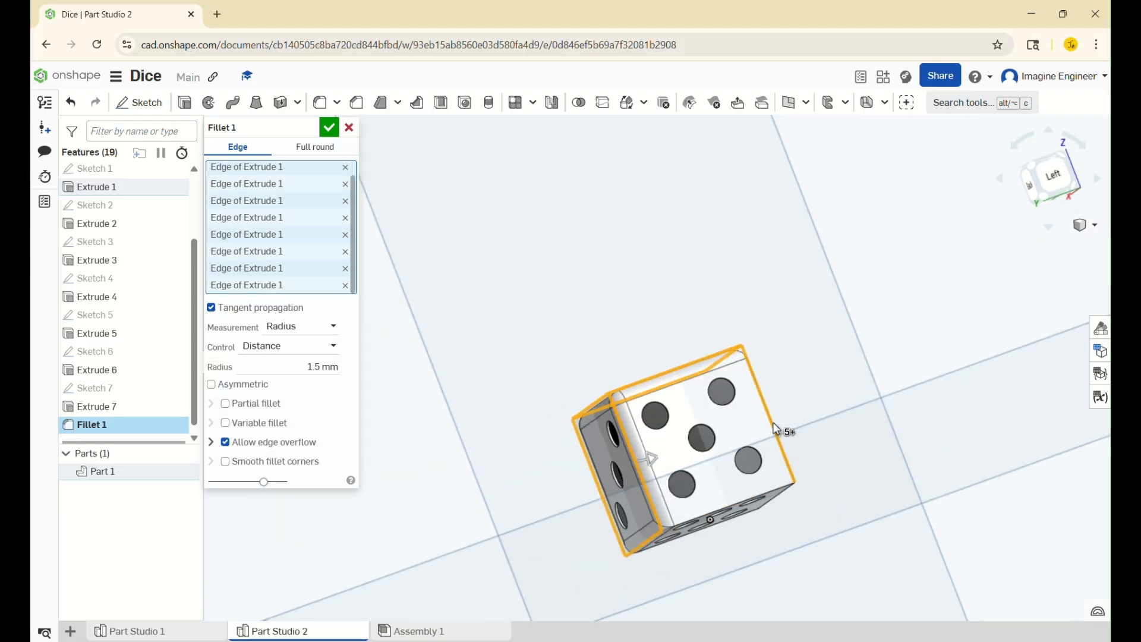
left_click(753, 495)
Add the vertical edge between the front and right faces and both of their lower edges, completing the fillet's edge selection
right_click_drag(848, 517, 803, 481)
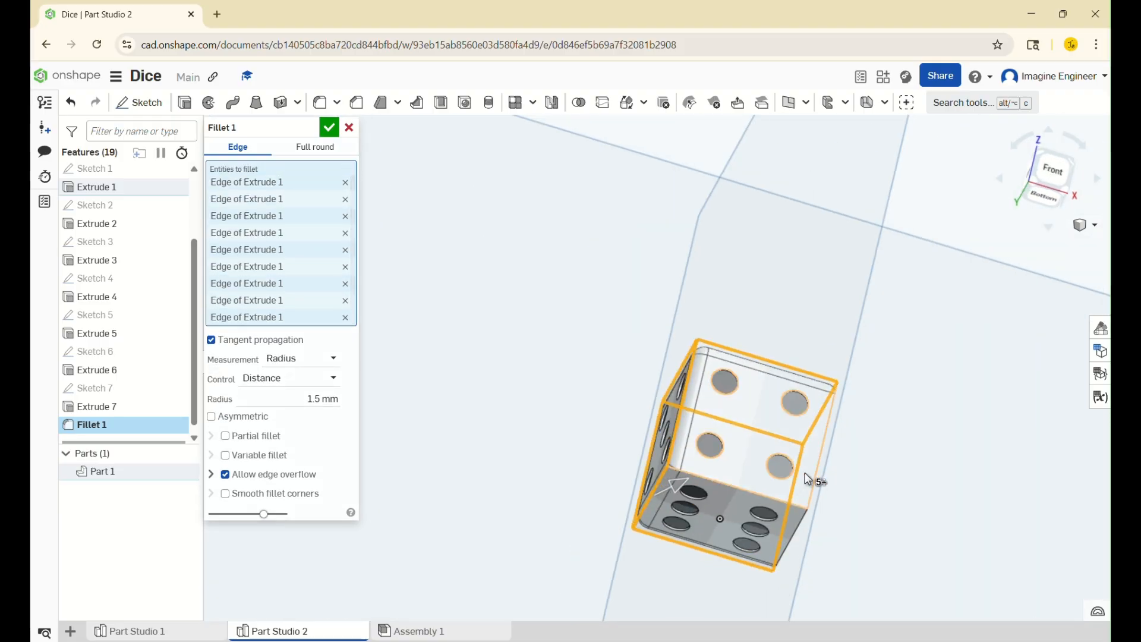
left_click(810, 476)
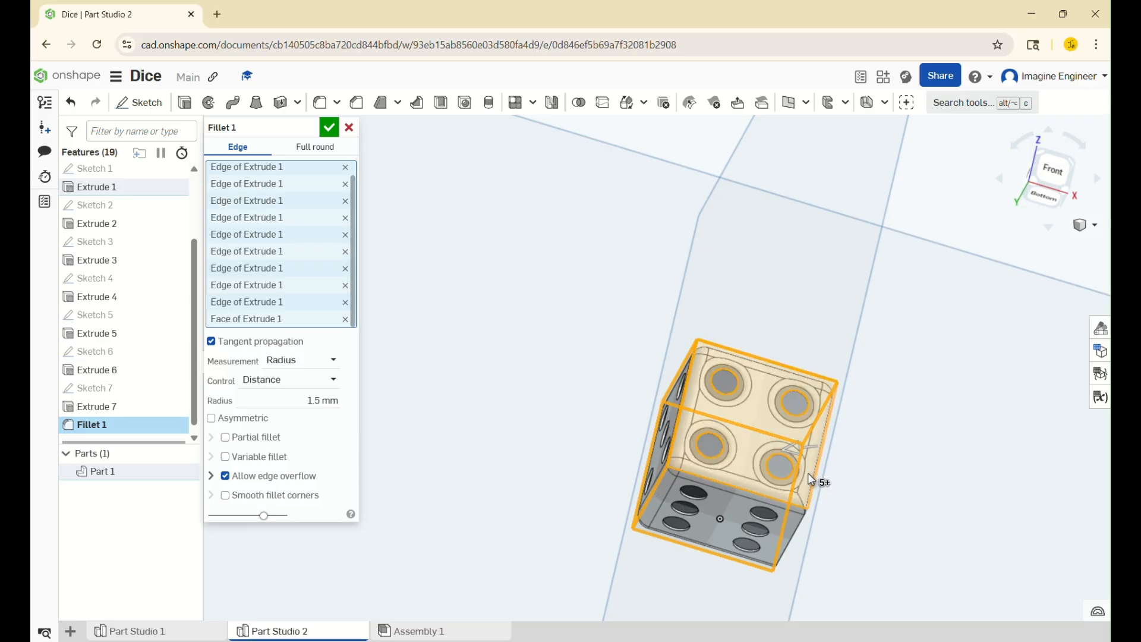
left_click(812, 459)
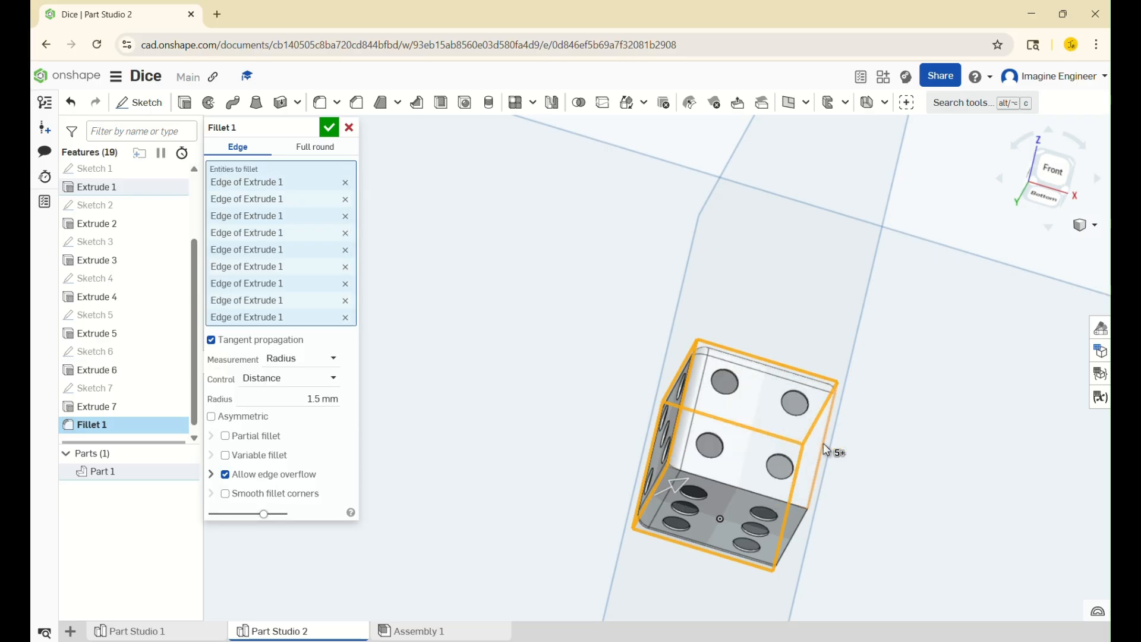
left_click(832, 464)
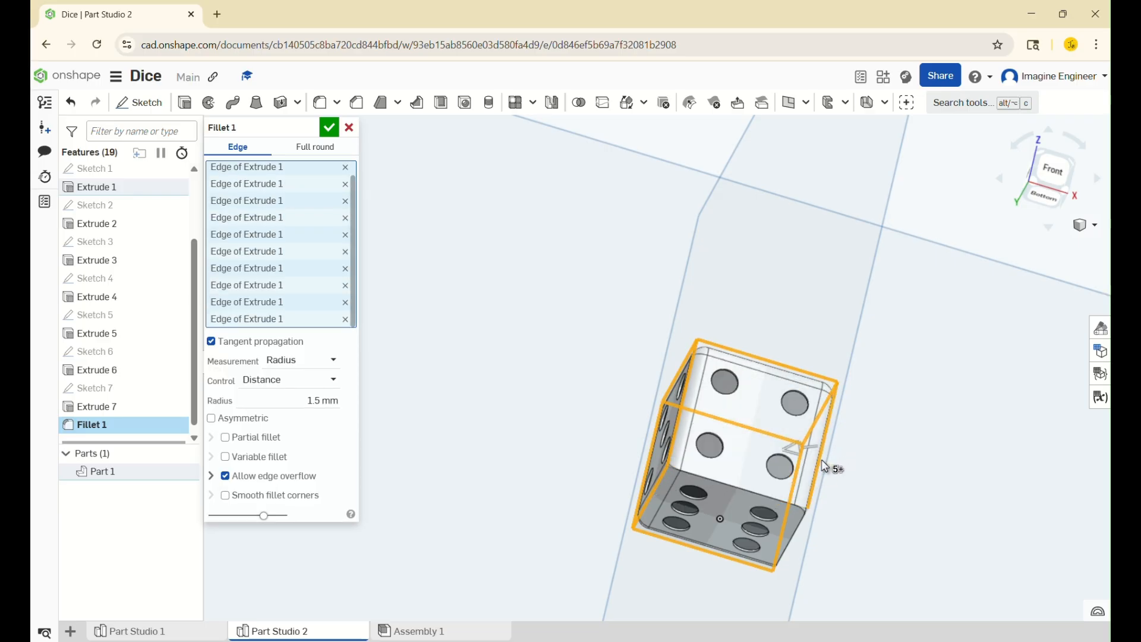
left_click(753, 492)
right_click_drag(736, 405, 668, 372)
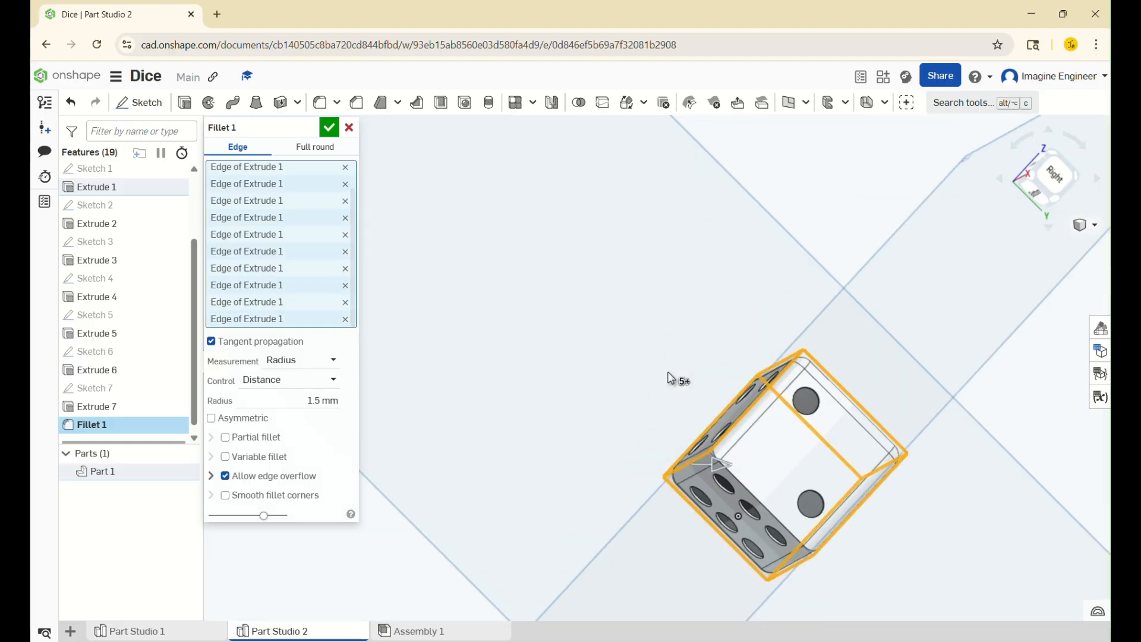
left_click(764, 507)
right_click_drag(772, 484, 654, 435)
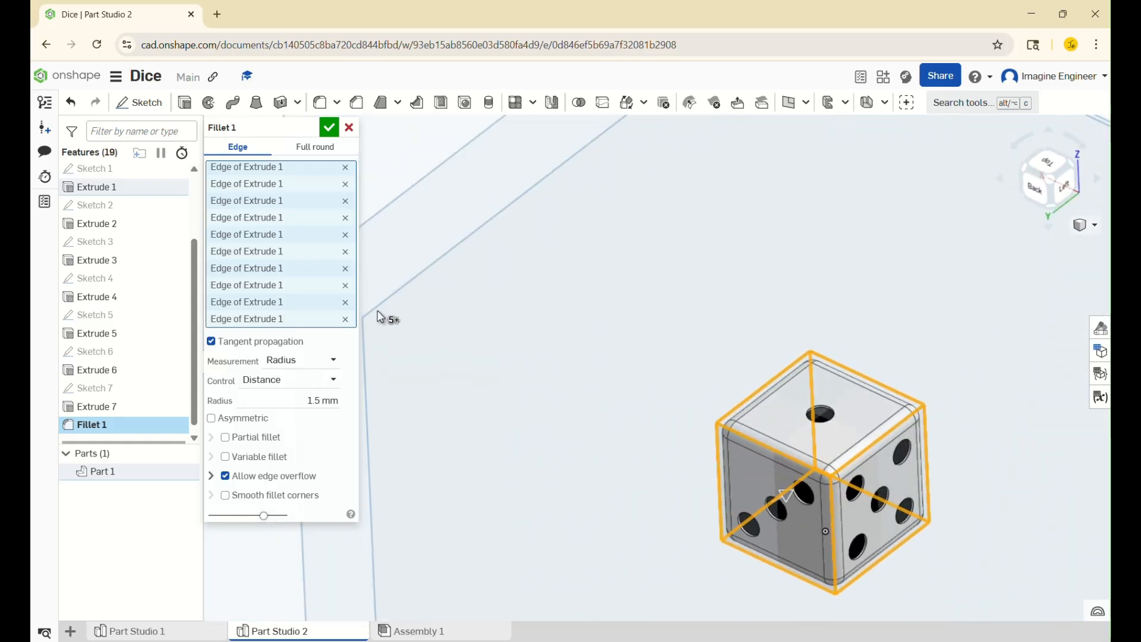
Try fillet radii of 1.25 mm, 9 mm, 3 mm and 2 mm on the dice's edges
left_click(316, 399)
type("1.25")
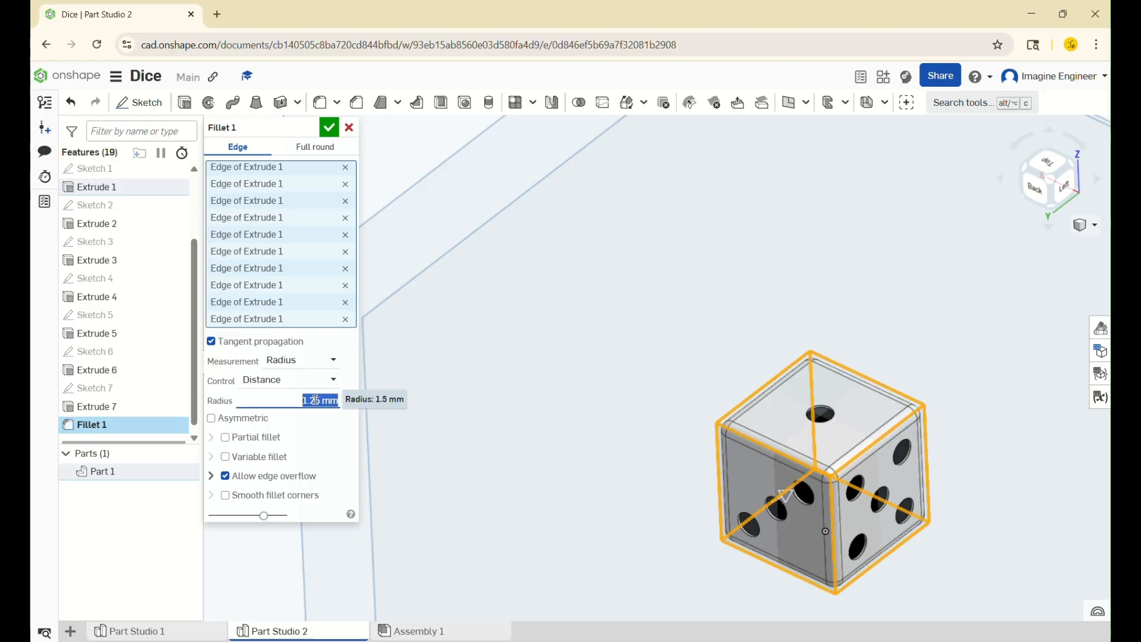
type("9")
key("Return")
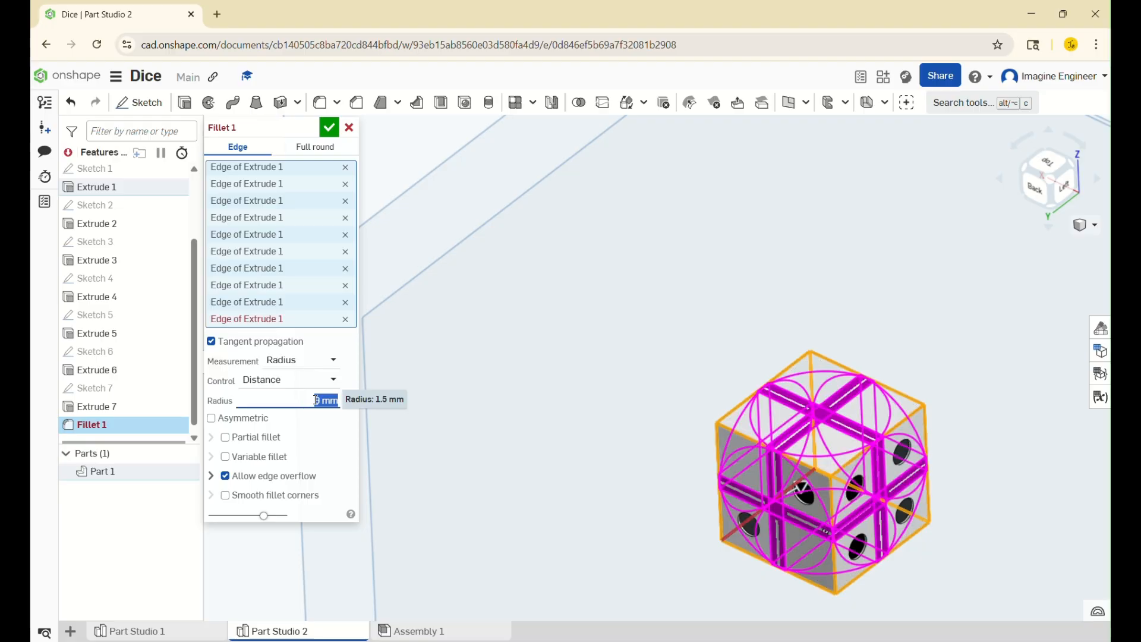
left_click(316, 400)
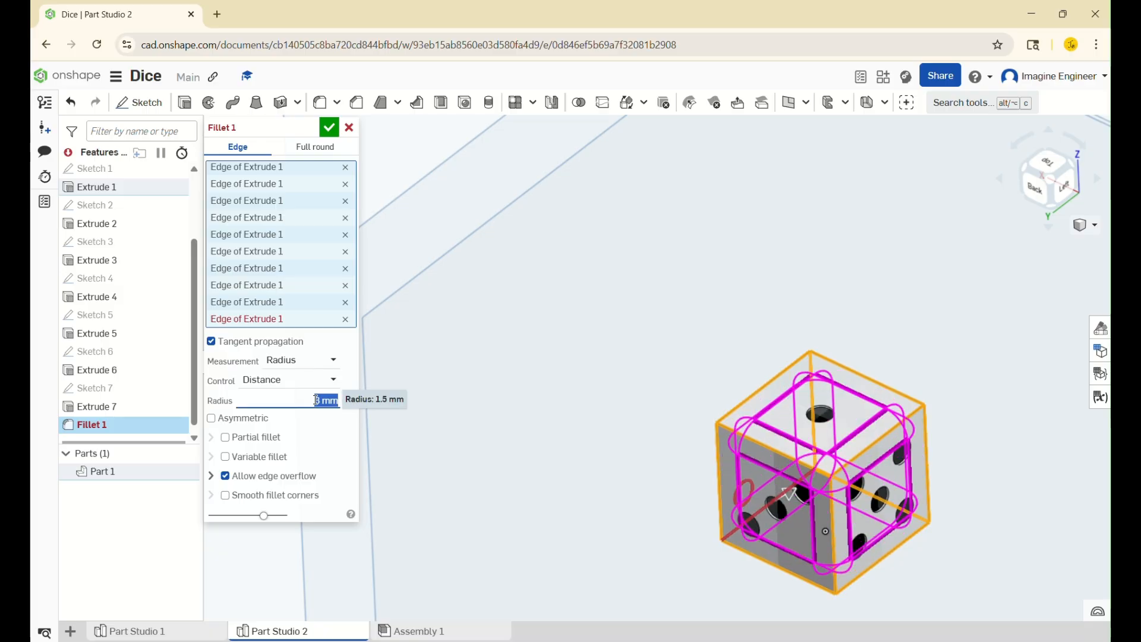
scroll(816, 515, "up", 3)
scroll(816, 515, "down", 1)
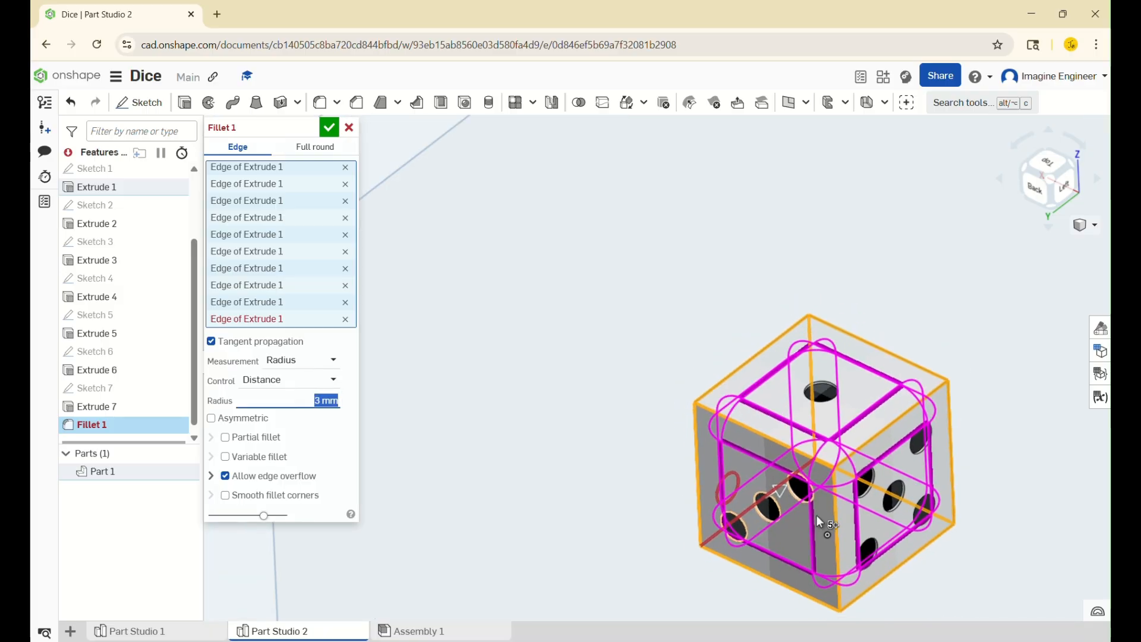
right_click_drag(816, 515, 844, 495)
type("2")
key("Return")
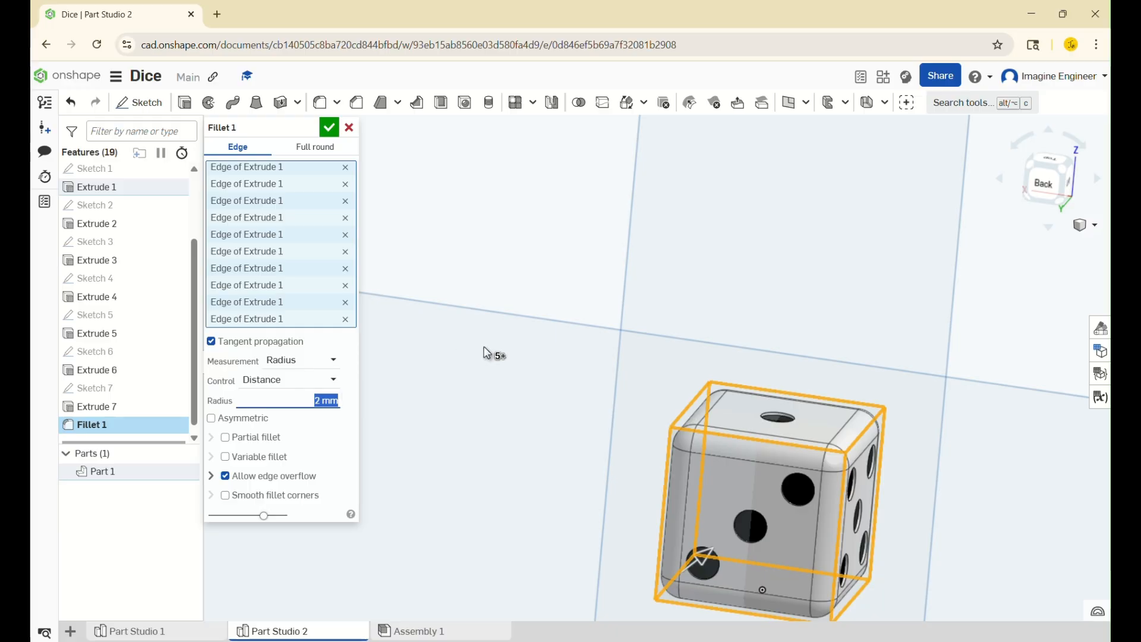
mouse_move(506, 351)
right_mouse_down()
mouse_move(469, 338)
mouse_move(485, 350)
right_mouse_up()
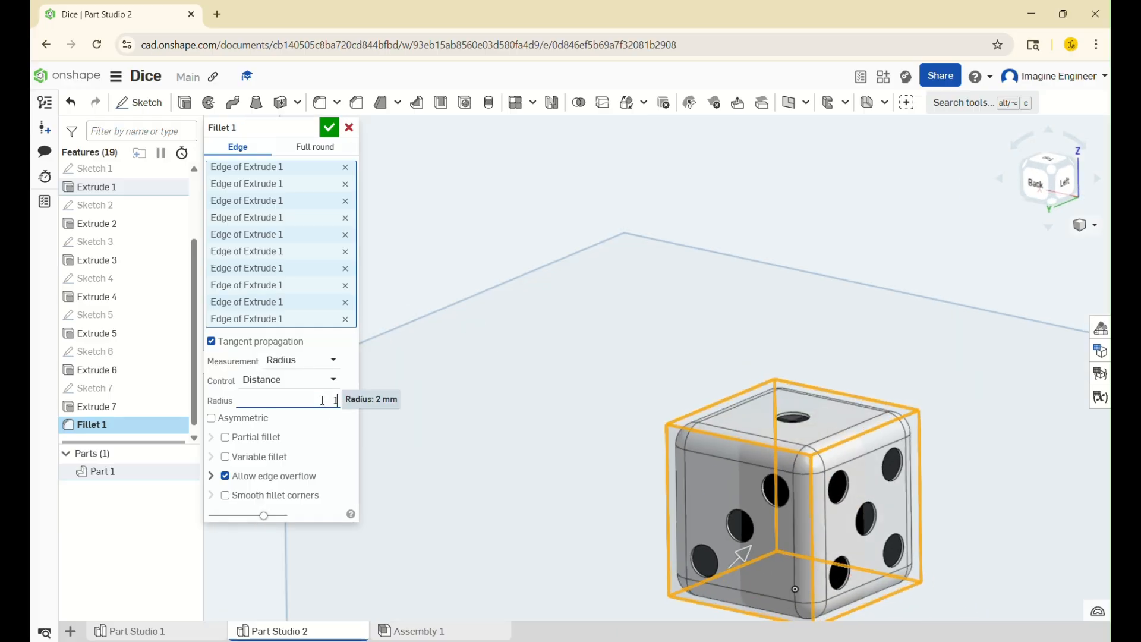
Set the fillet radius on the dice's edges to 1.5 mm and accept the fillet
key("Return")
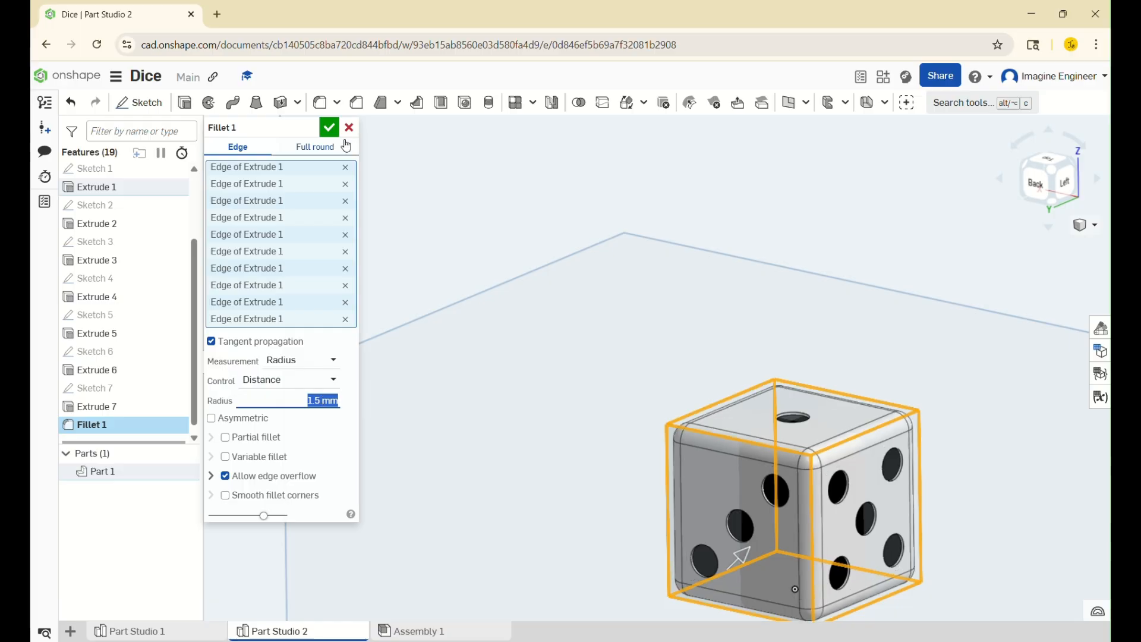
left_click(330, 128)
scroll(618, 292, "up", 3)
scroll(618, 292, "down", 6)
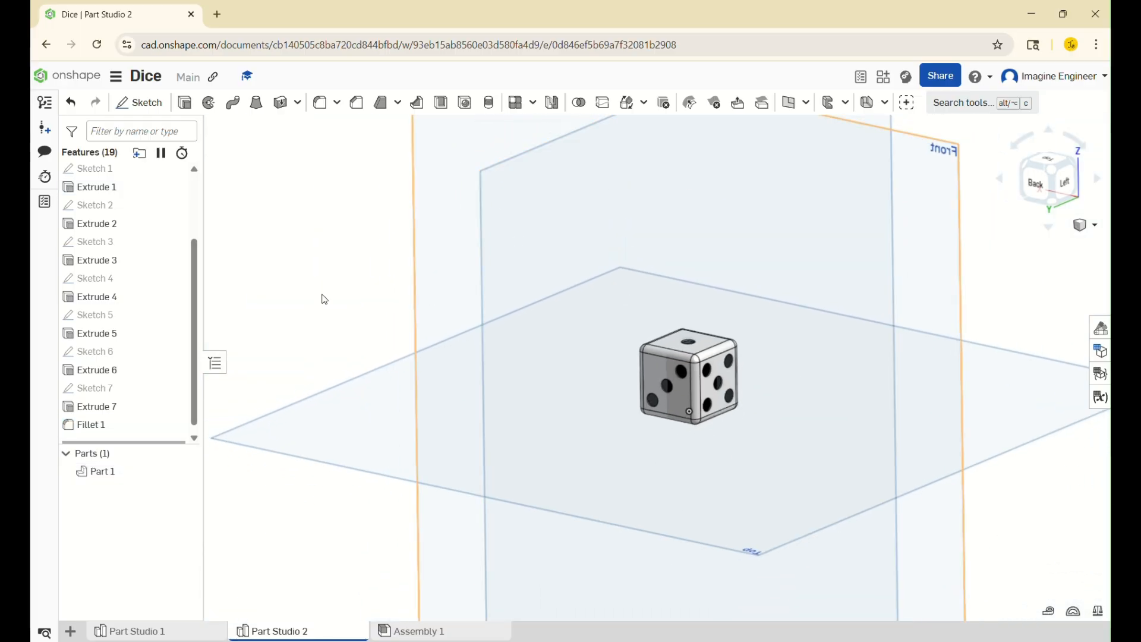
Hide the origin and the Top, Front and Right default planes so that only the dice is displayed
scroll(220, 311, "up", 5)
scroll(471, 340, "down", 5)
scroll(198, 278, "up", 2)
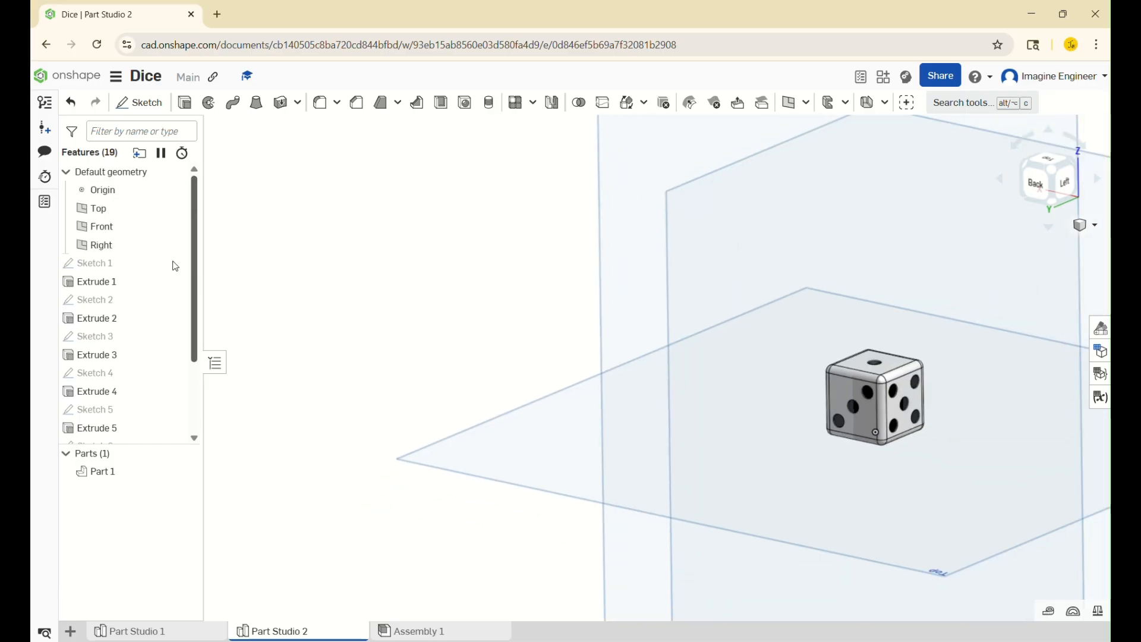
left_click(175, 208)
left_click(175, 189)
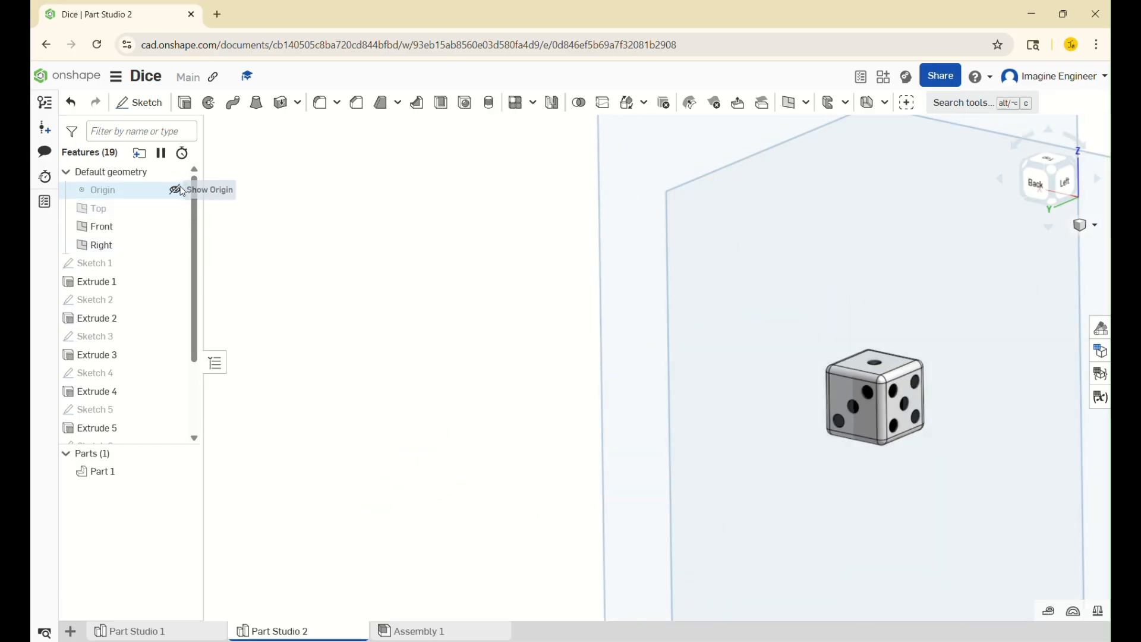
left_click(175, 226)
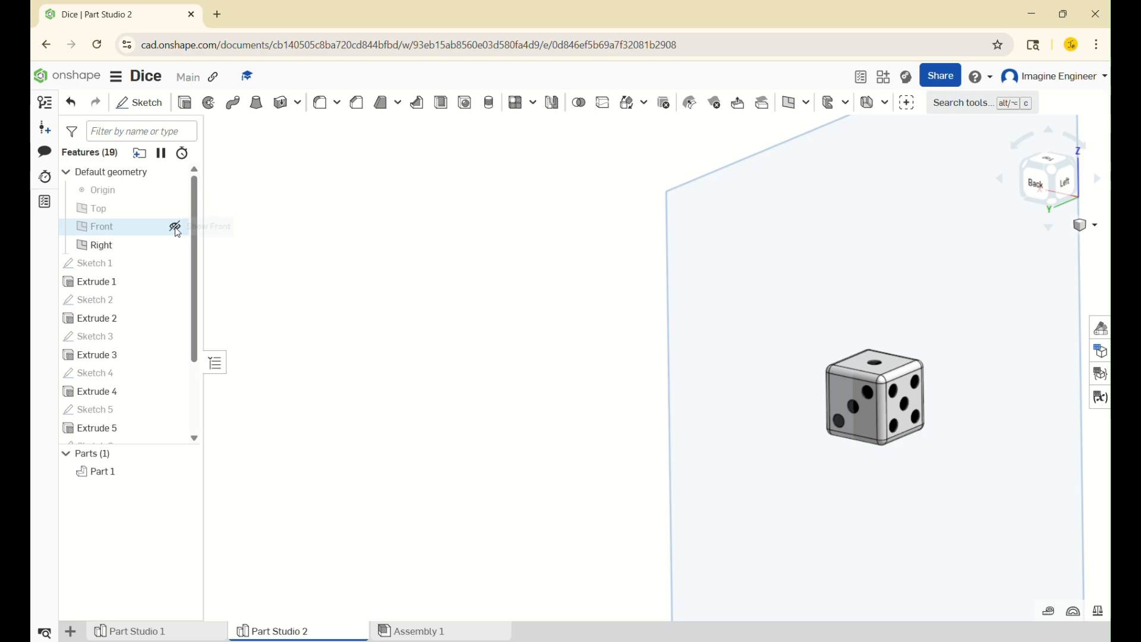
left_click(175, 245)
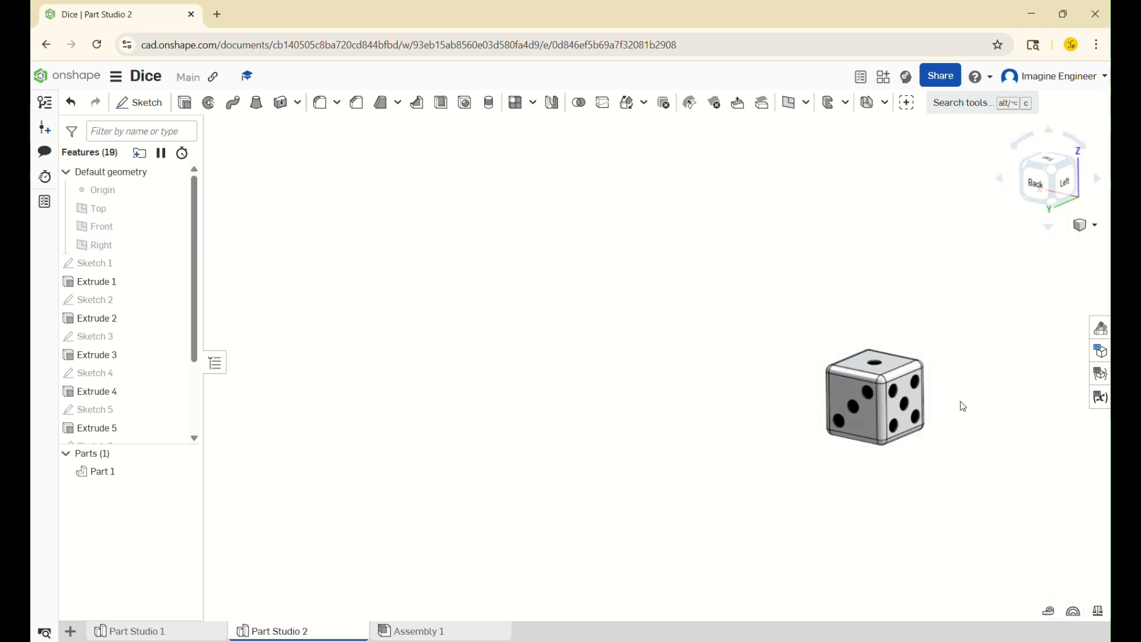
scroll(994, 433, "up", 5)
right_click_drag(872, 326, 642, 382)
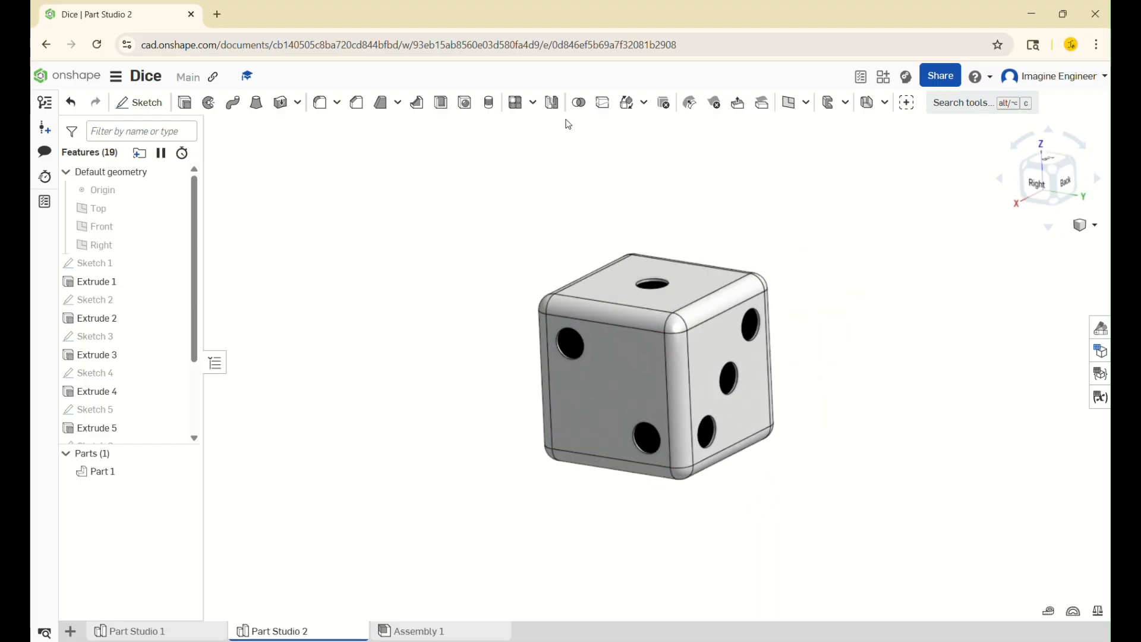